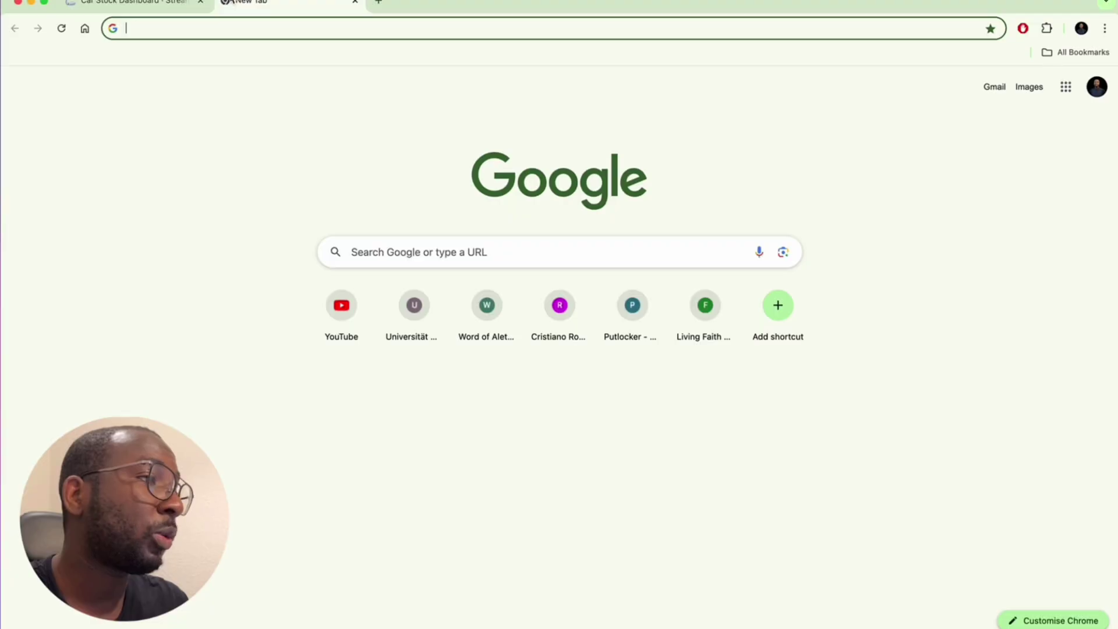
Search Google for "google data studio" and open the Looker Studio Overview result
{"action": "left_click", "coordinate": [233, 27]}
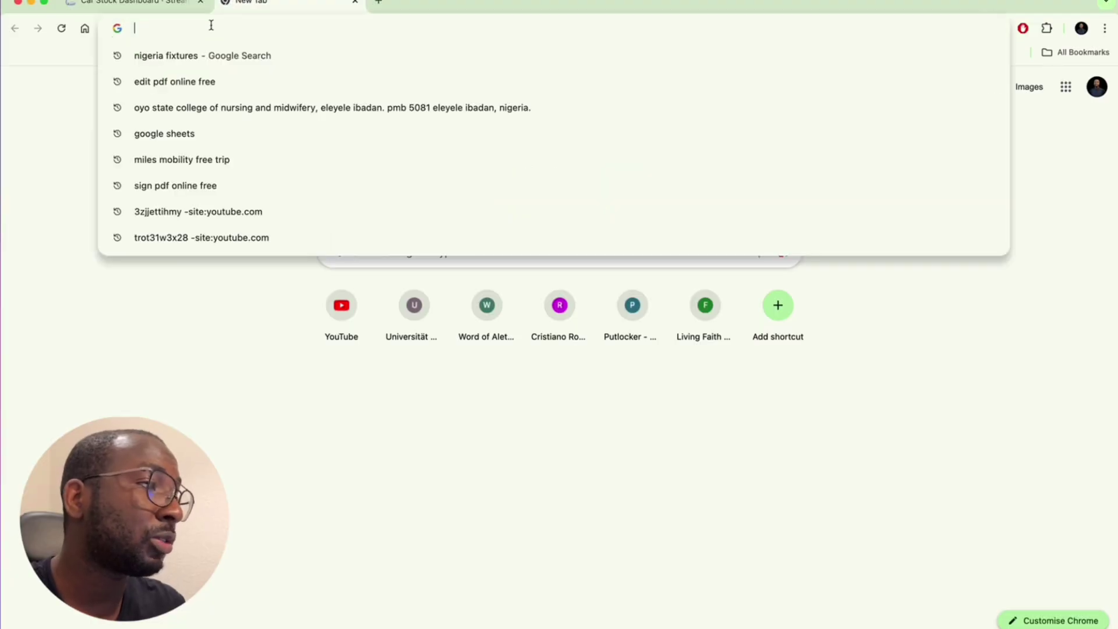
{"action": "type", "text": "google "}
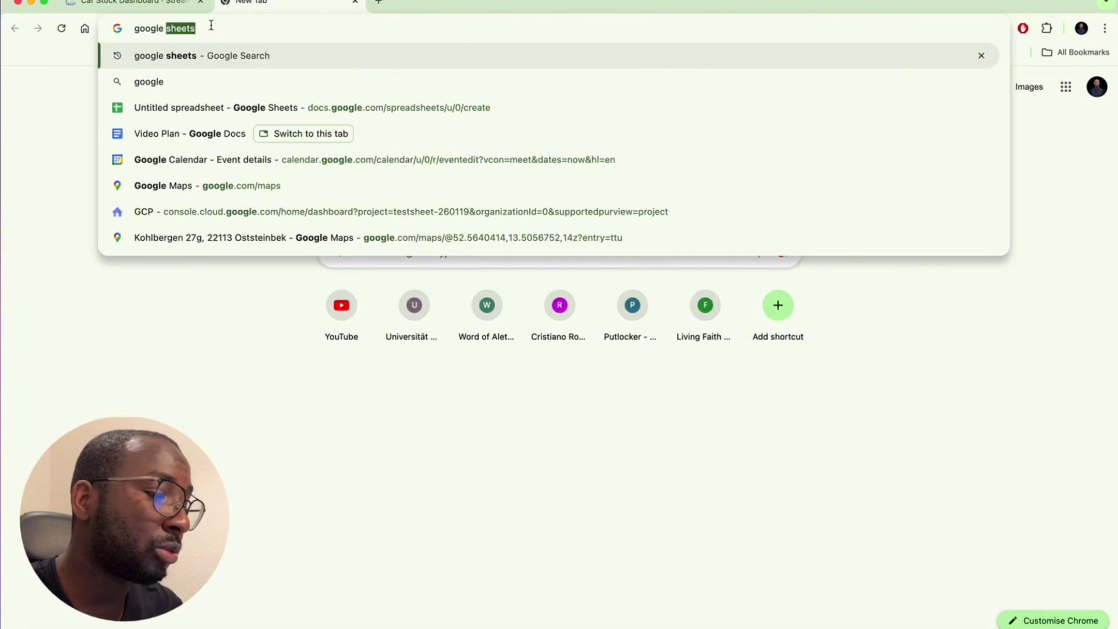
{"action": "type", "text": "data studio"}
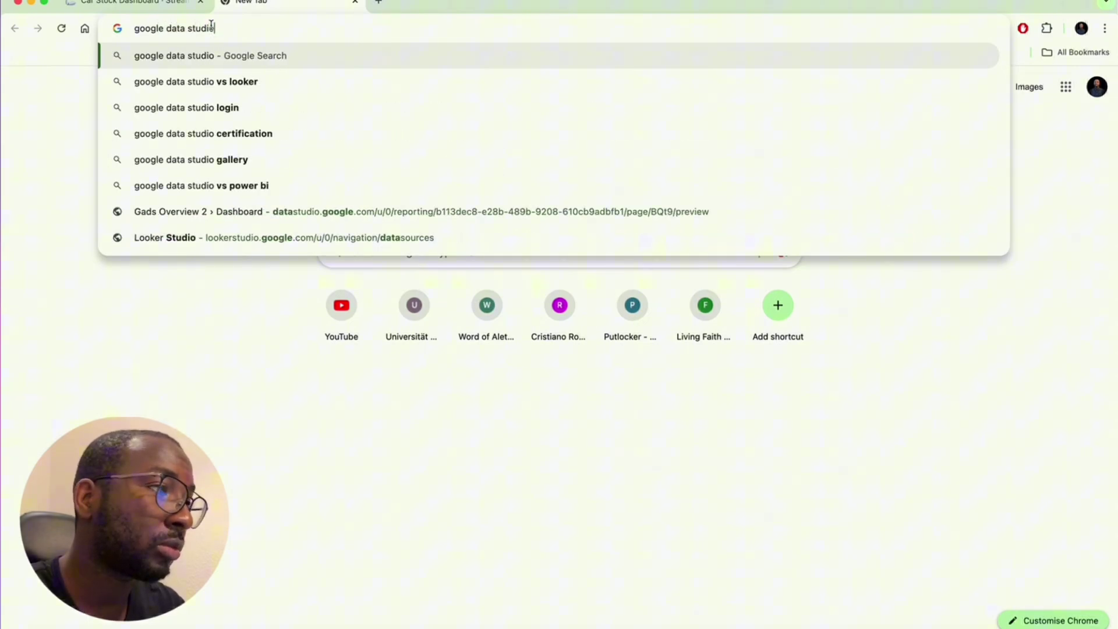
{"action": "key", "text": "Return"}
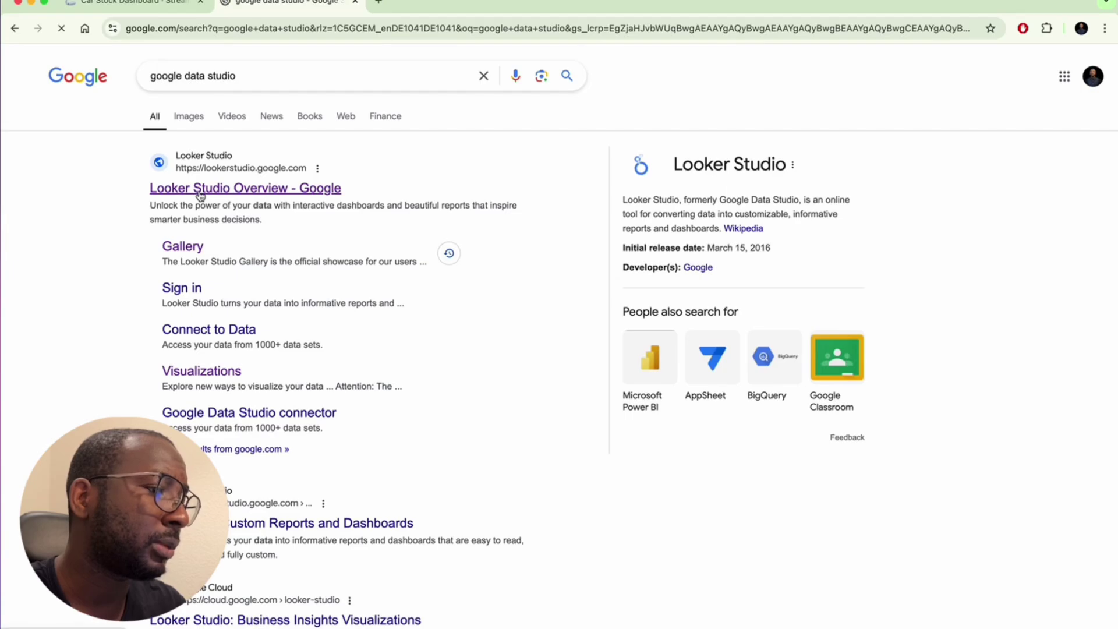
{"action": "left_click", "coordinate": [199, 190]}
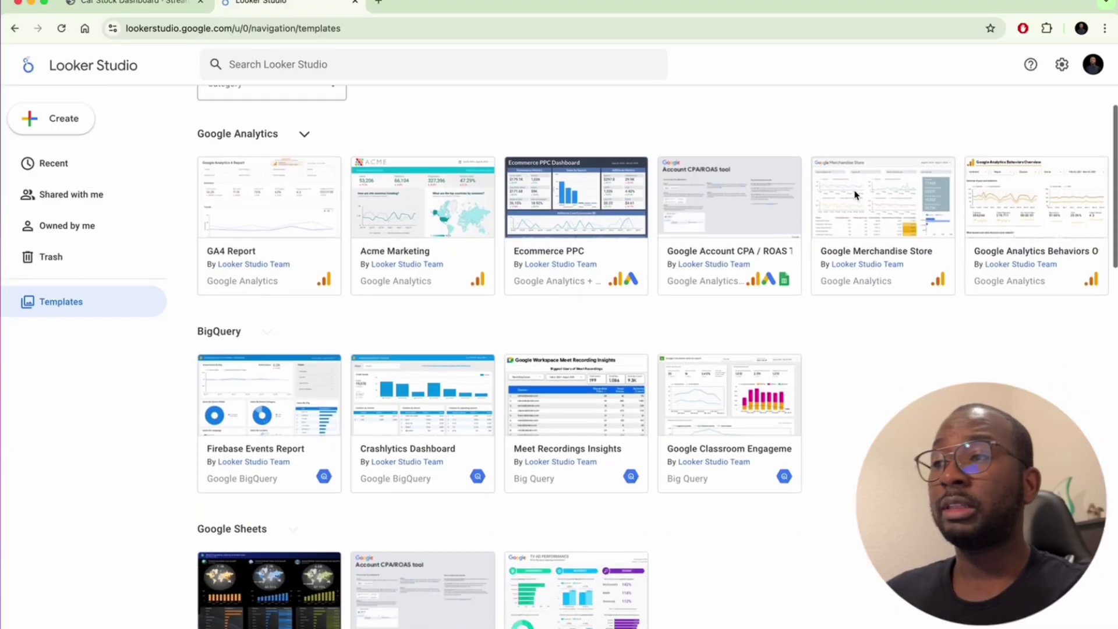
Browse the Looker Studio template gallery, examining the templates offered for each data source category
{"action": "scroll", "coordinate": [853, 194], "scroll_direction": "up", "scroll_amount": 1}
{"action": "scroll", "coordinate": [854, 195], "scroll_direction": "down", "scroll_amount": 1}
{"action": "scroll", "coordinate": [854, 195], "scroll_direction": "down", "scroll_amount": 2}
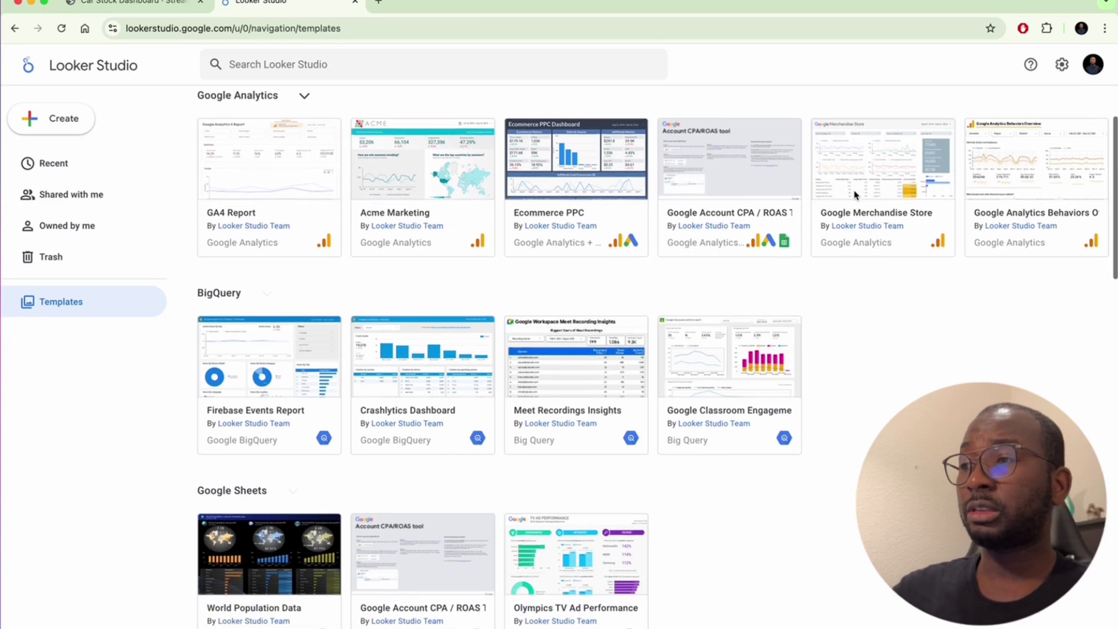
{"action": "scroll", "coordinate": [854, 195], "scroll_direction": "up", "scroll_amount": 1}
{"action": "scroll", "coordinate": [854, 194], "scroll_direction": "down", "scroll_amount": 1}
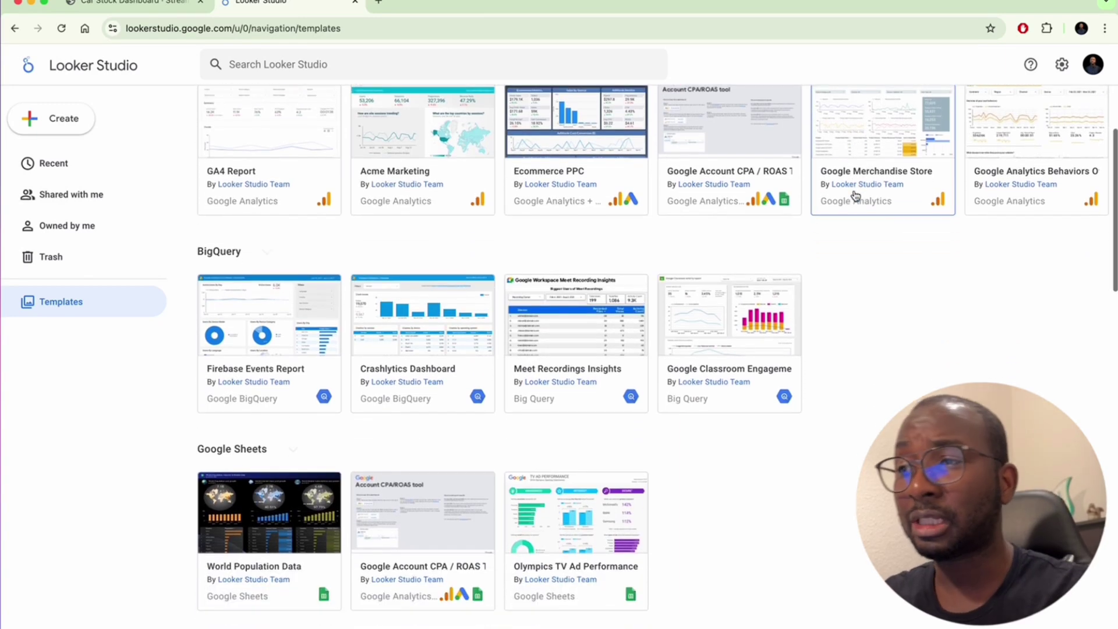
{"action": "scroll", "coordinate": [854, 195], "scroll_direction": "up", "scroll_amount": 1}
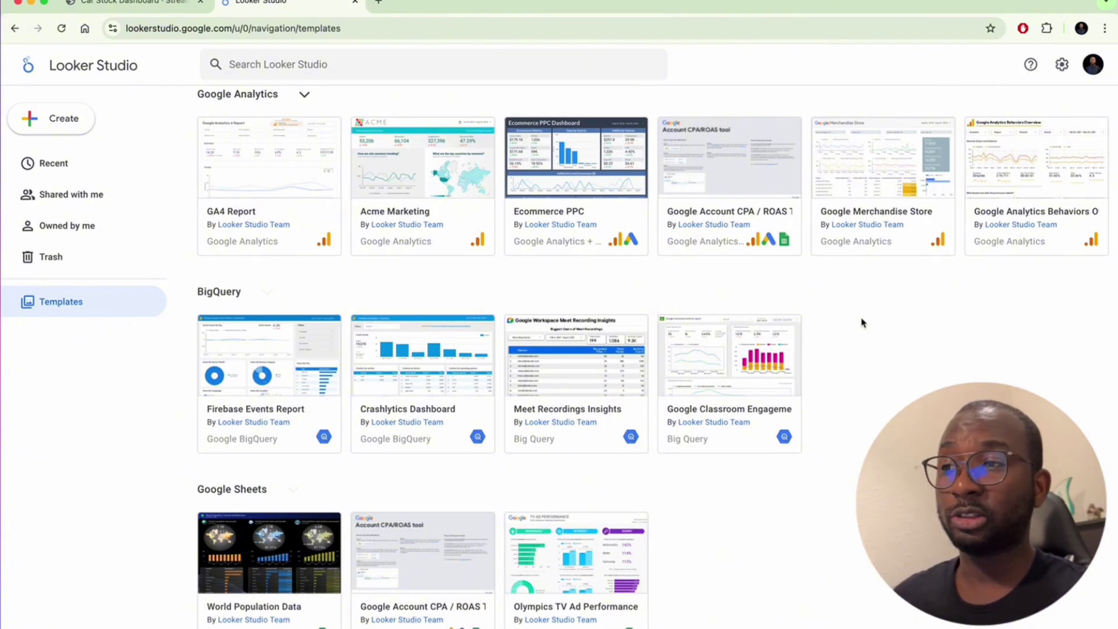
{"action": "scroll", "coordinate": [862, 322], "scroll_direction": "down", "scroll_amount": 1}
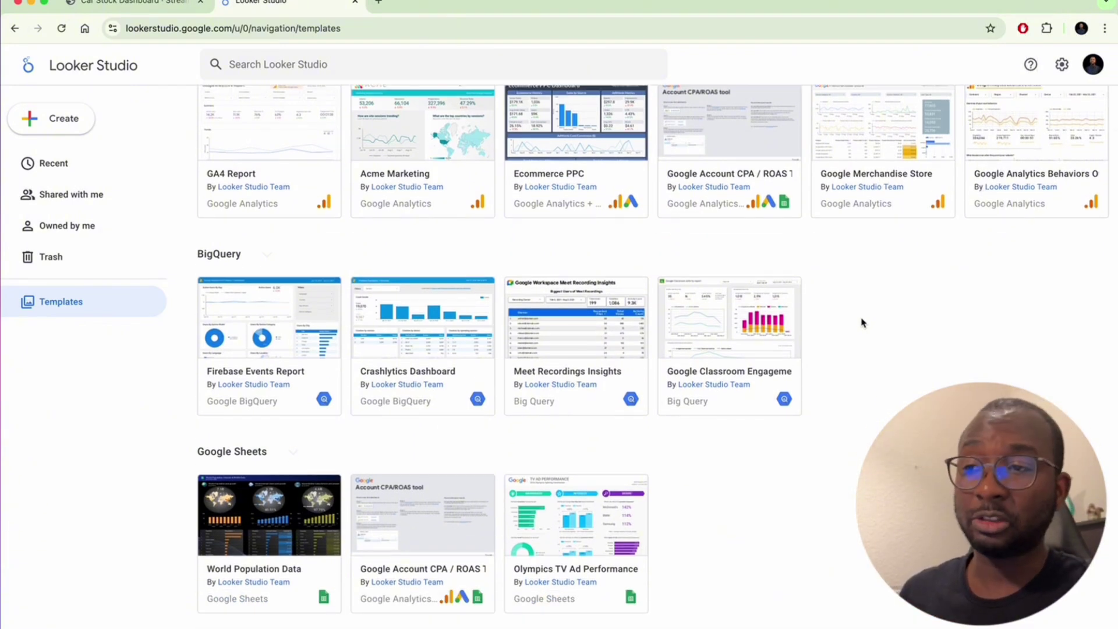
{"action": "scroll", "coordinate": [706, 314], "scroll_direction": "up", "scroll_amount": 4}
{"action": "scroll", "coordinate": [419, 274], "scroll_direction": "down", "scroll_amount": 4}
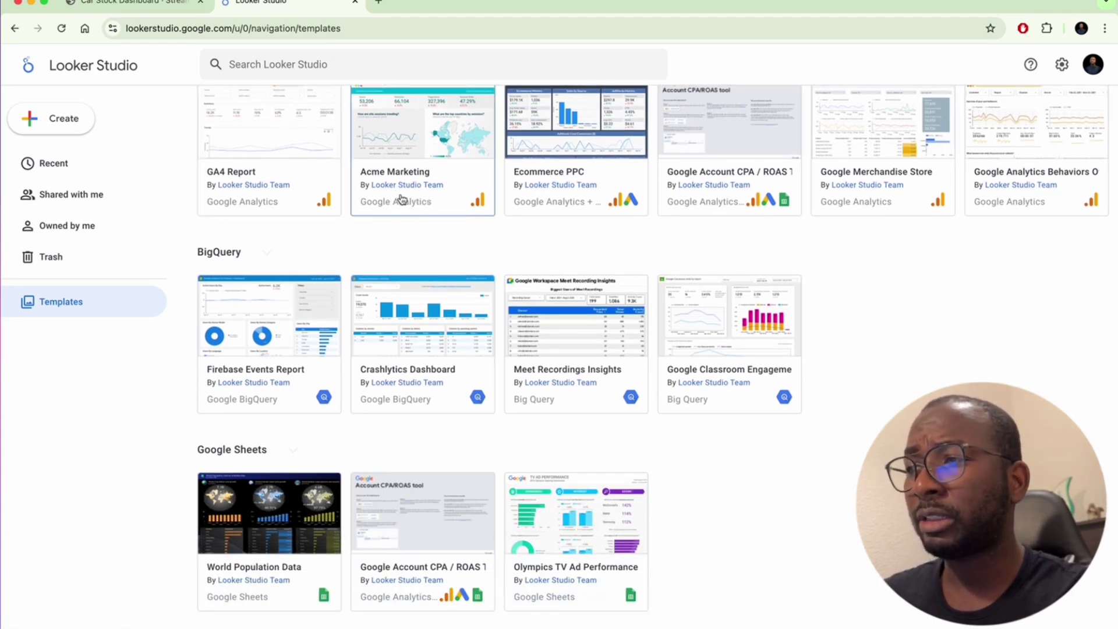
{"action": "scroll", "coordinate": [412, 209], "scroll_direction": "down", "scroll_amount": 5}
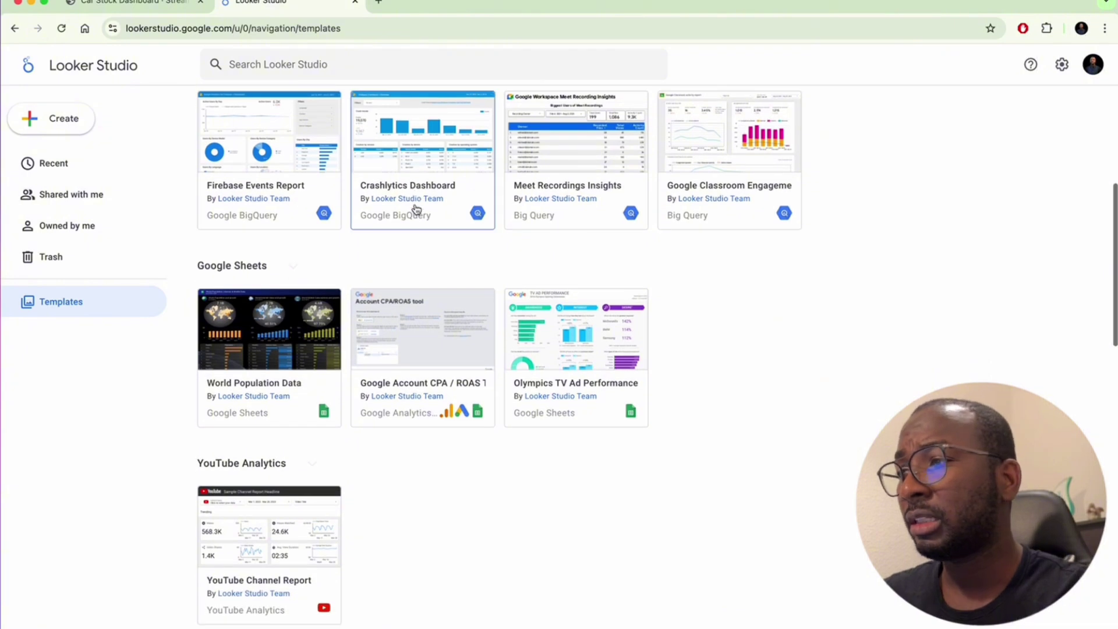
{"action": "scroll", "coordinate": [326, 232], "scroll_direction": "up", "scroll_amount": 1}
{"action": "scroll", "coordinate": [285, 270], "scroll_direction": "up", "scroll_amount": 1}
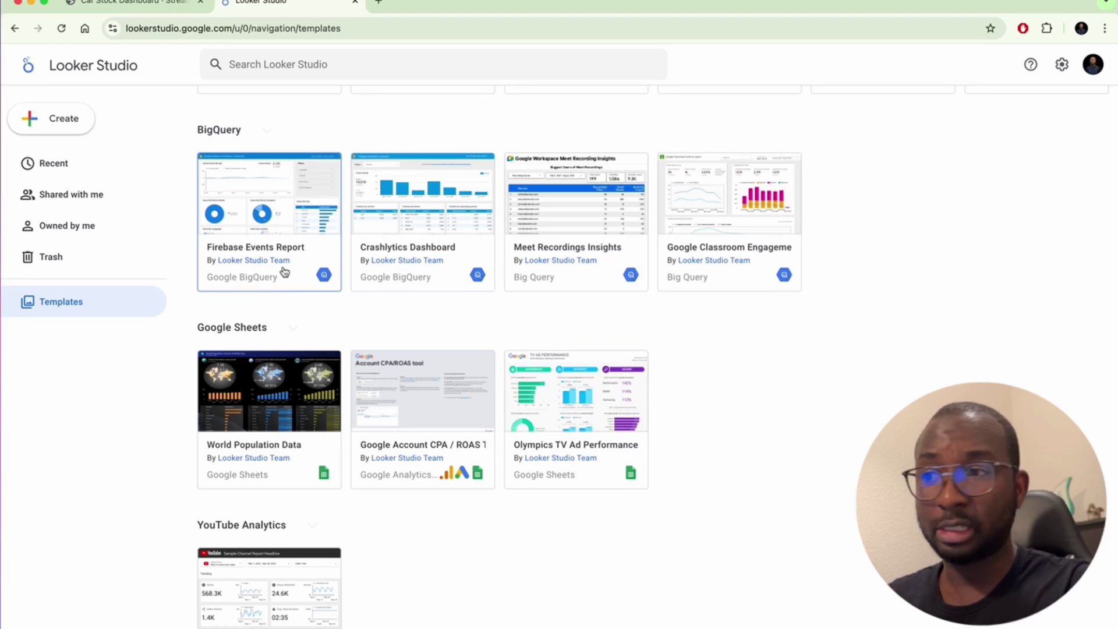
{"action": "scroll", "coordinate": [284, 271], "scroll_direction": "down", "scroll_amount": 5}
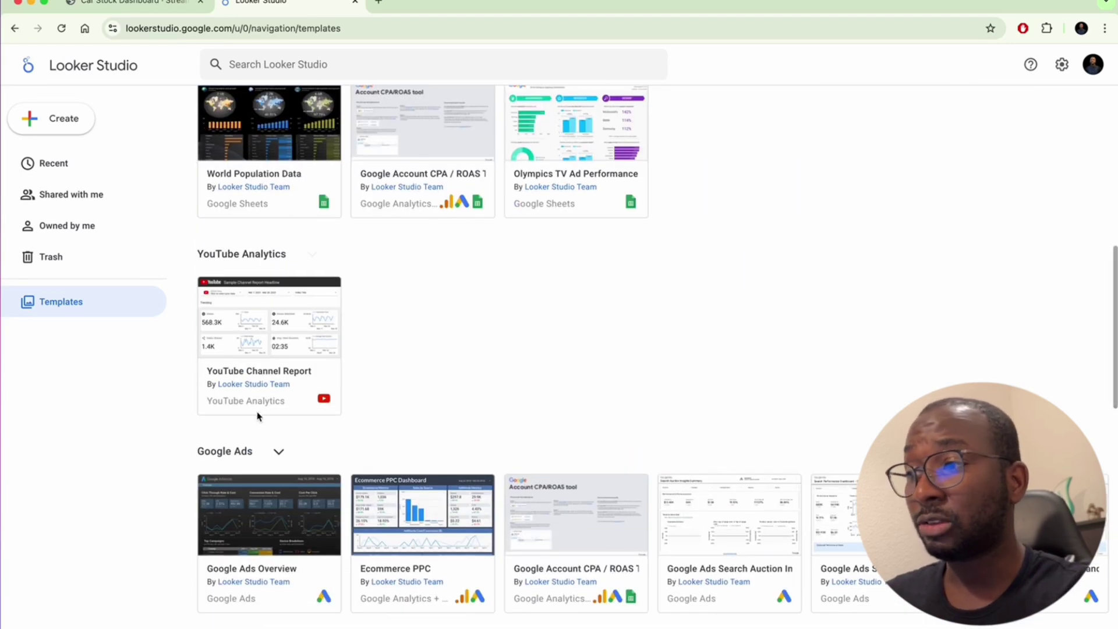
{"action": "scroll", "coordinate": [303, 373], "scroll_direction": "down", "scroll_amount": 4}
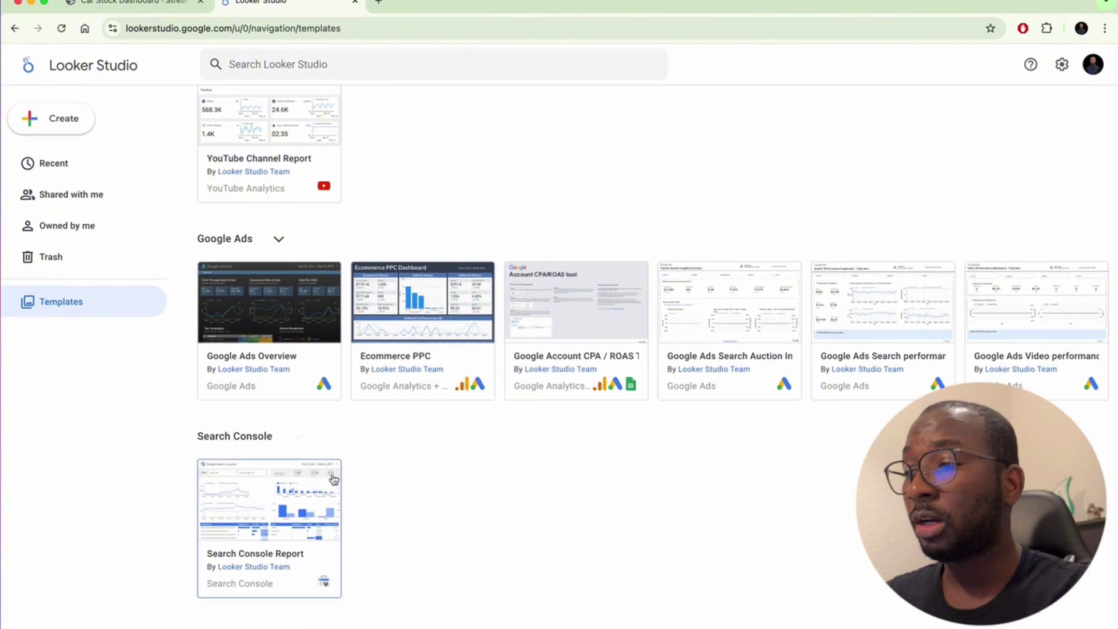
{"action": "scroll", "coordinate": [331, 475], "scroll_direction": "down", "scroll_amount": 4}
{"action": "scroll", "coordinate": [333, 478], "scroll_direction": "down", "scroll_amount": 6}
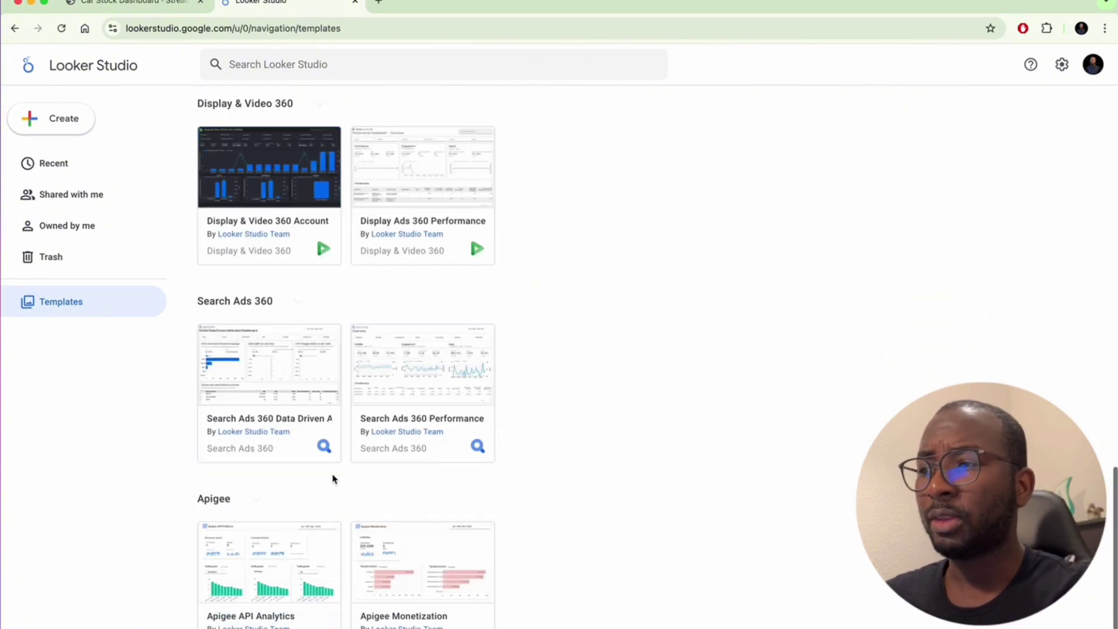
{"action": "scroll", "coordinate": [404, 387], "scroll_direction": "down", "scroll_amount": 10}
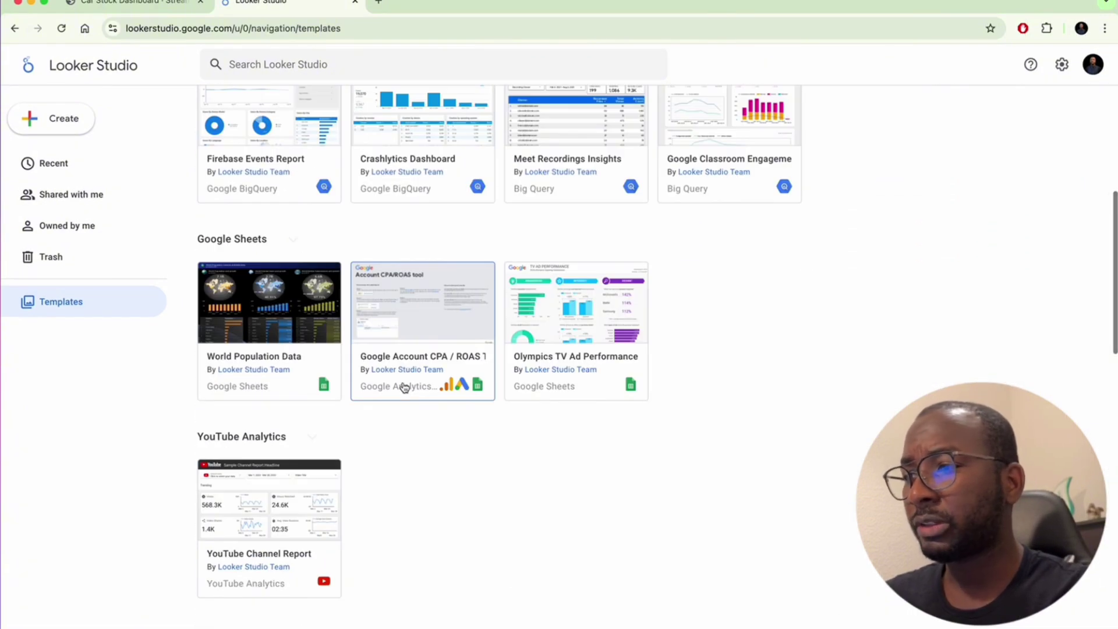
Preview the World Population Data template from the Google Sheets category and return to the template gallery
{"action": "left_click", "coordinate": [255, 330]}
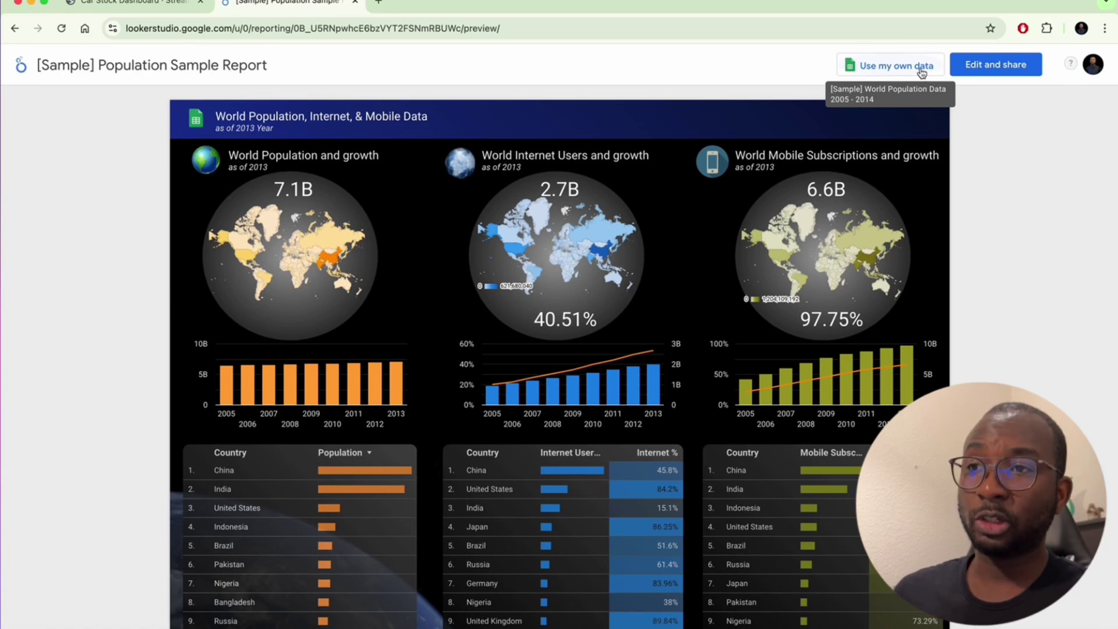
{"action": "mouse_move", "coordinate": [842, 251]}
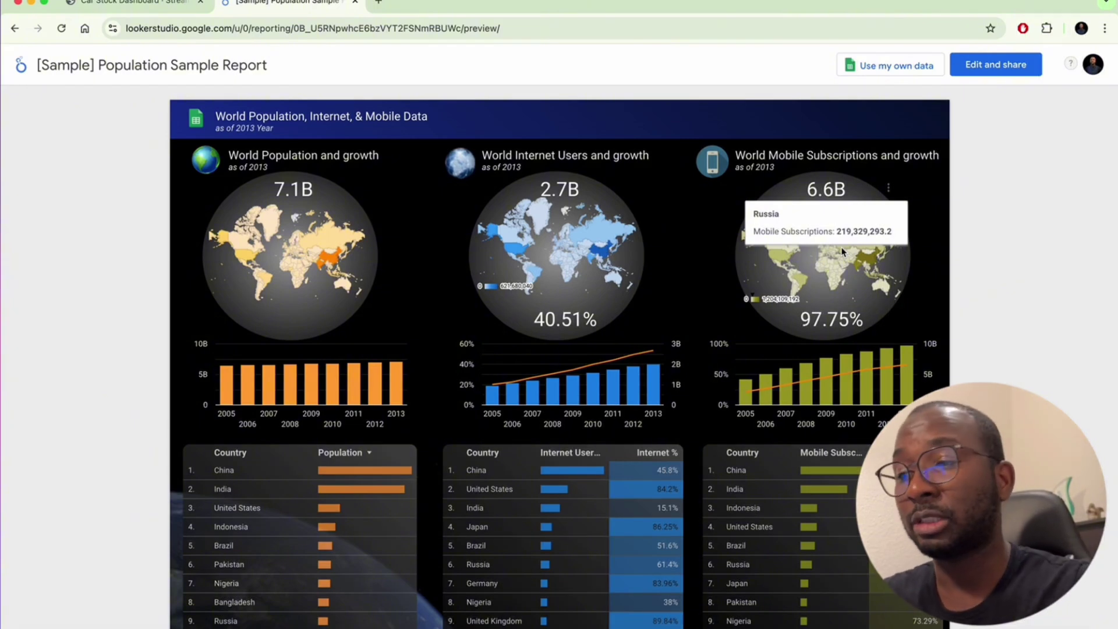
{"action": "left_click", "coordinate": [14, 28]}
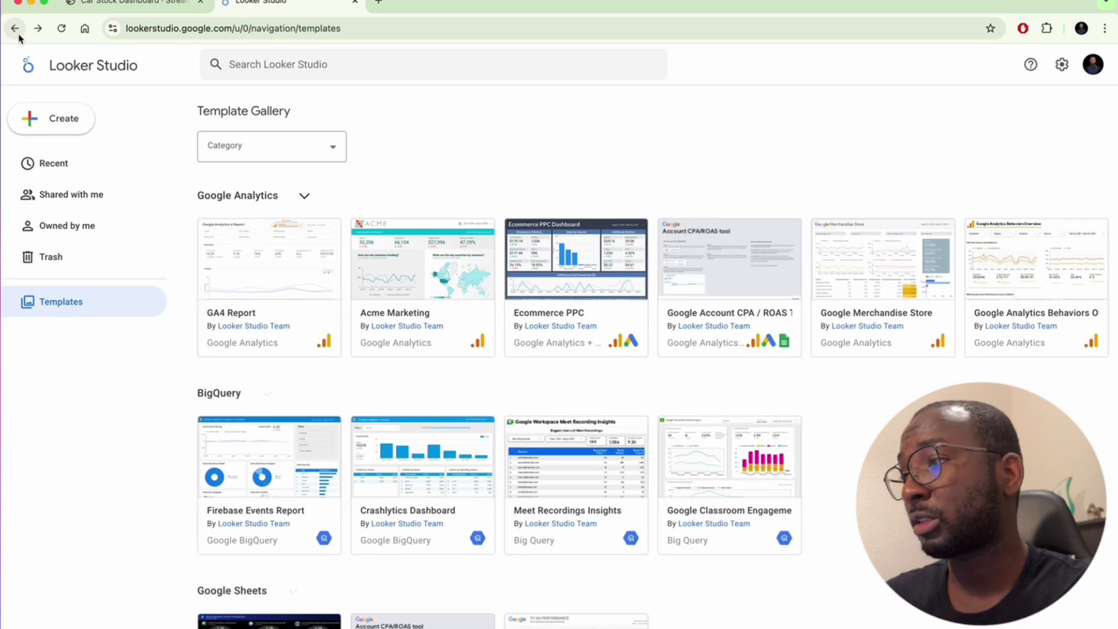
Create a new blank report and review the Google connectors available for adding data
{"action": "left_click", "coordinate": [88, 123]}
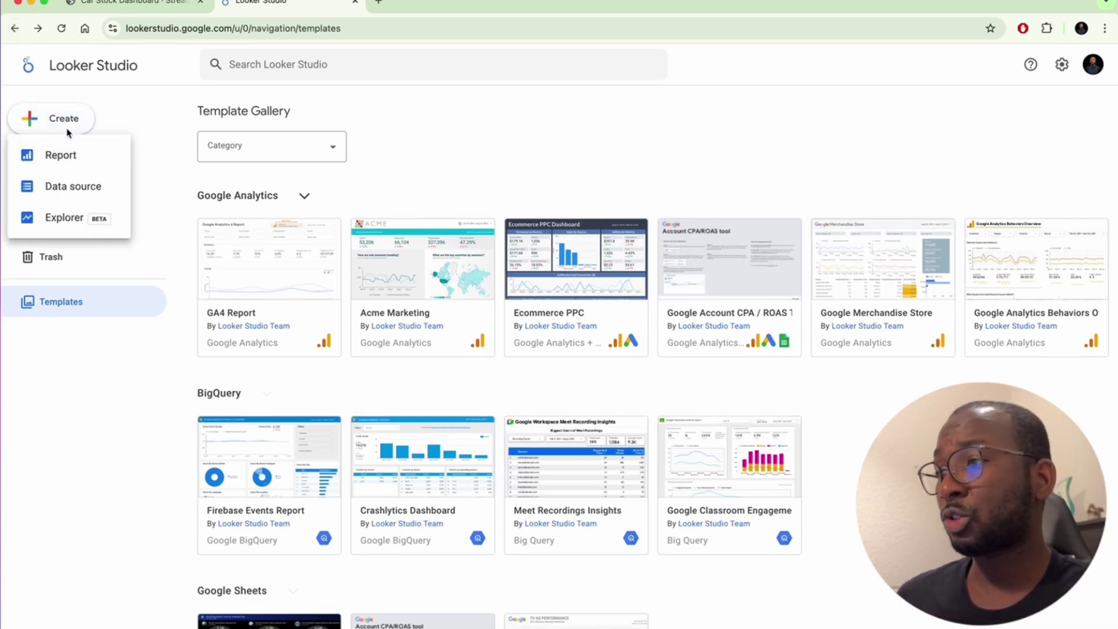
{"action": "left_click", "coordinate": [71, 152]}
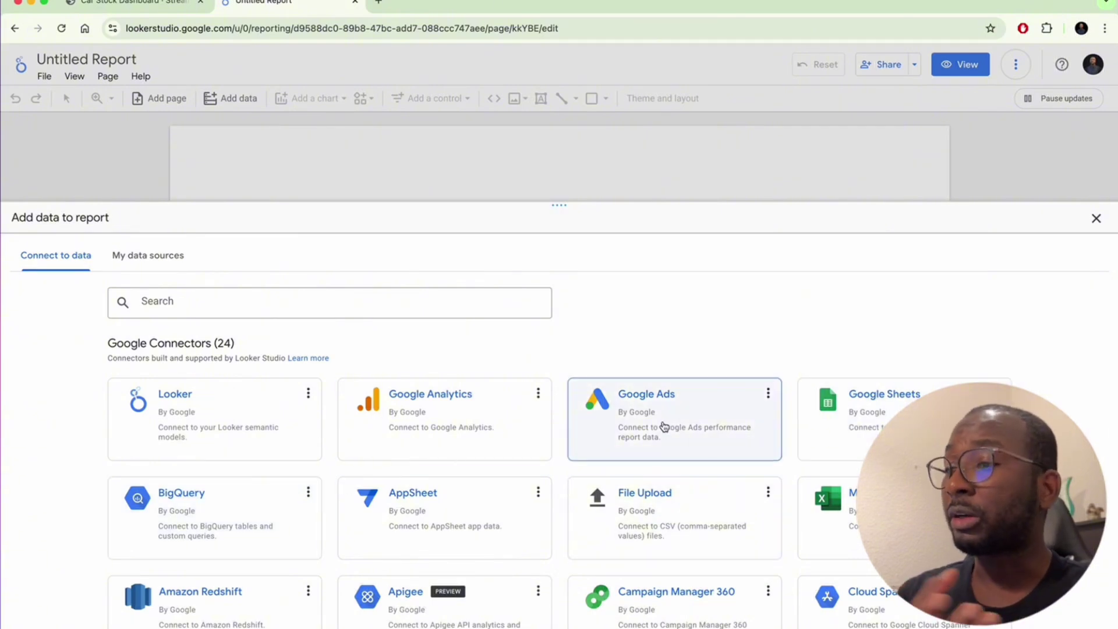
{"action": "scroll", "coordinate": [727, 505], "scroll_direction": "down", "scroll_amount": 4}
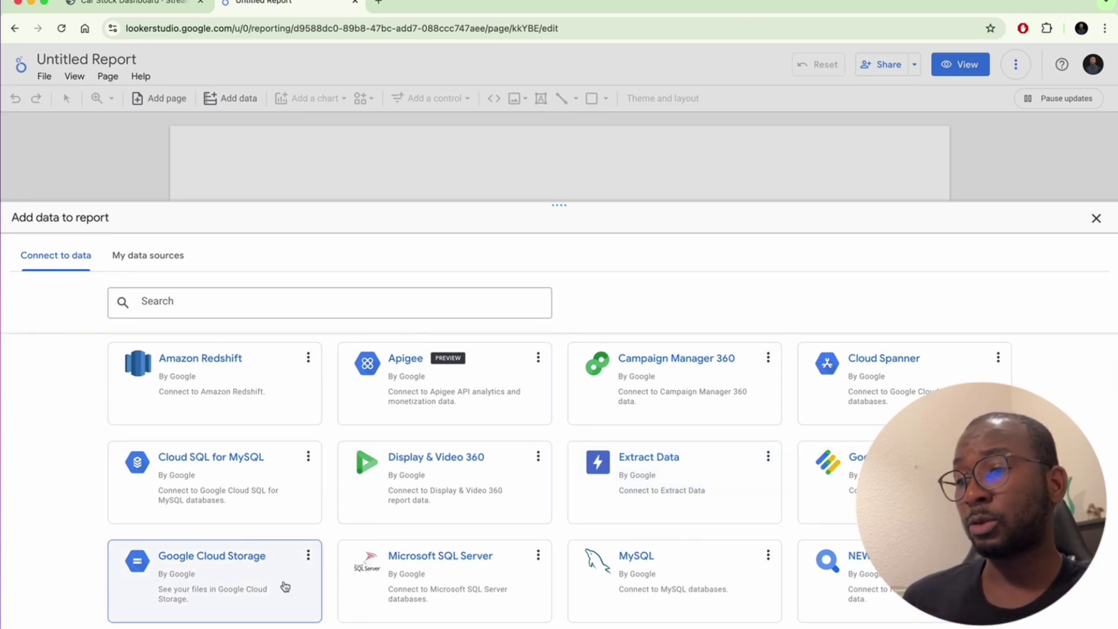
{"action": "scroll", "coordinate": [285, 586], "scroll_direction": "down", "scroll_amount": 2}
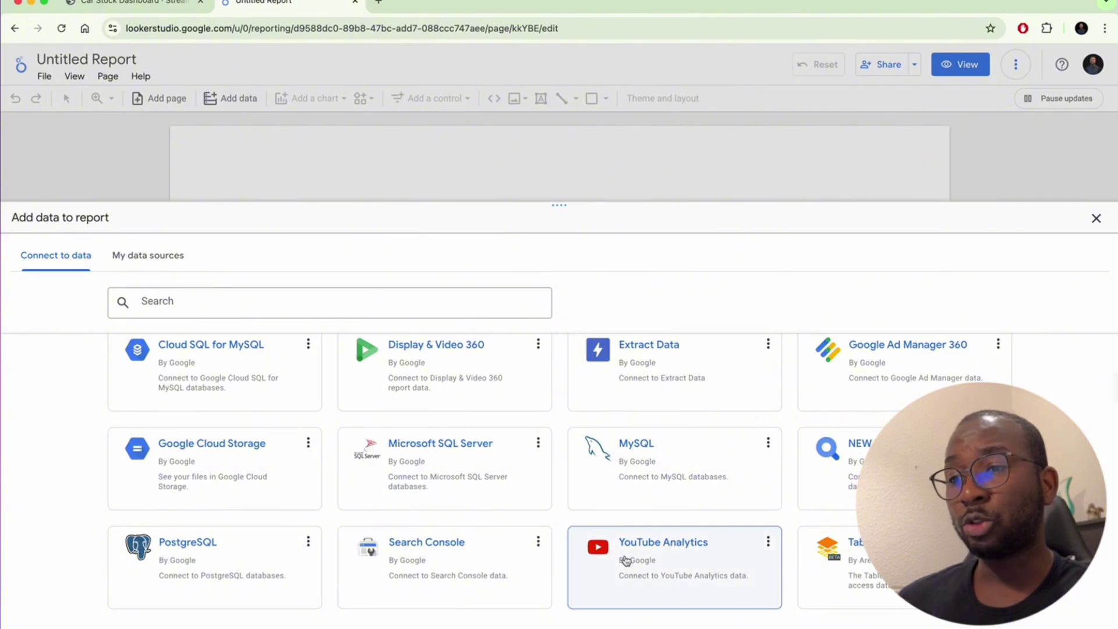
{"action": "scroll", "coordinate": [625, 561], "scroll_direction": "down", "scroll_amount": 3}
{"action": "scroll", "coordinate": [624, 559], "scroll_direction": "up", "scroll_amount": 9}
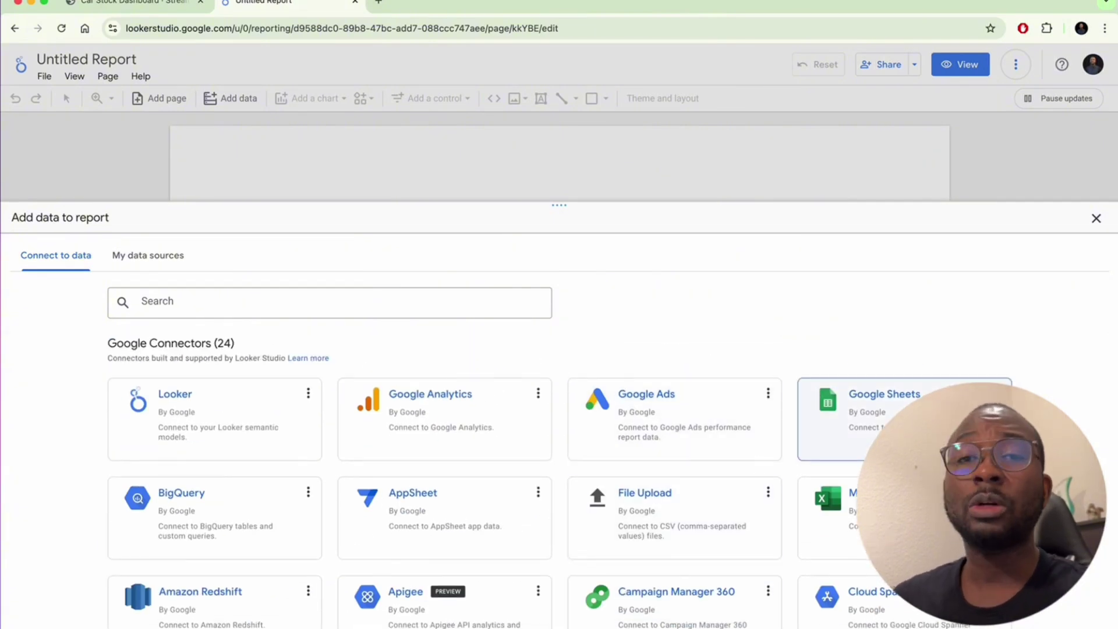
Connect the report to Google Sheets using the cars.csv worksheet of the lowercase "cars" spreadsheet, with the first row as headers
{"action": "left_click", "coordinate": [908, 431]}
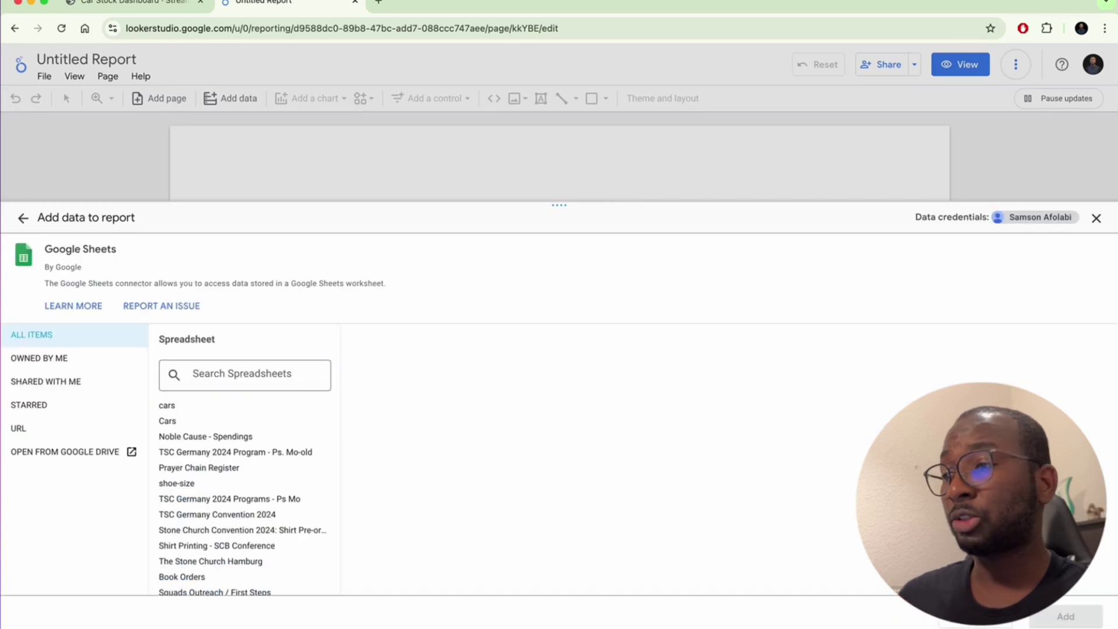
{"action": "left_click", "coordinate": [224, 407]}
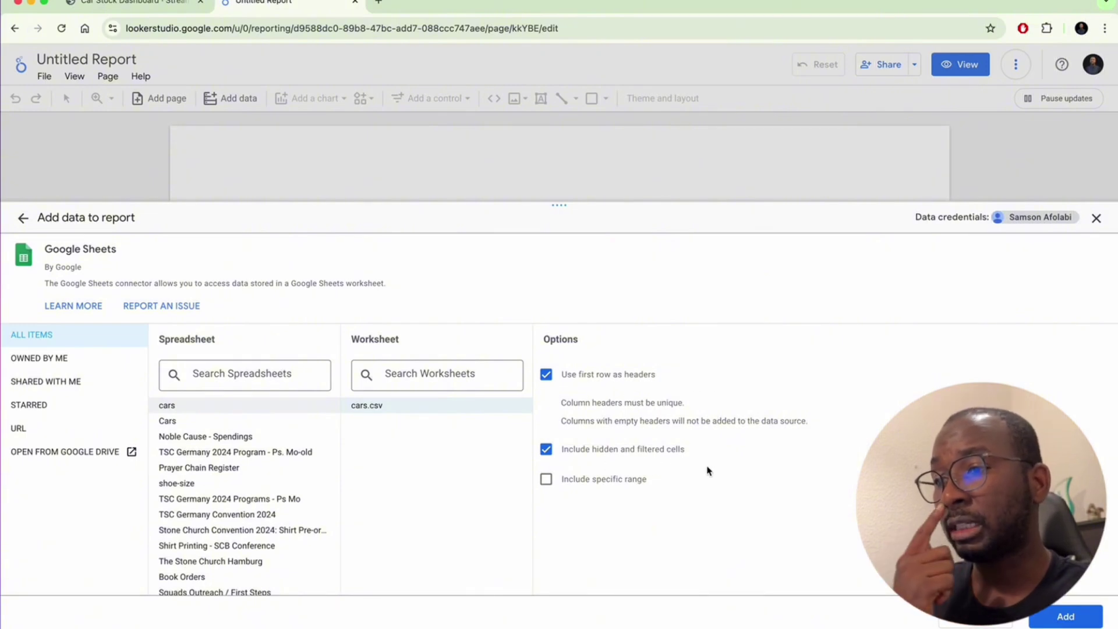
{"action": "left_click", "coordinate": [1064, 618]}
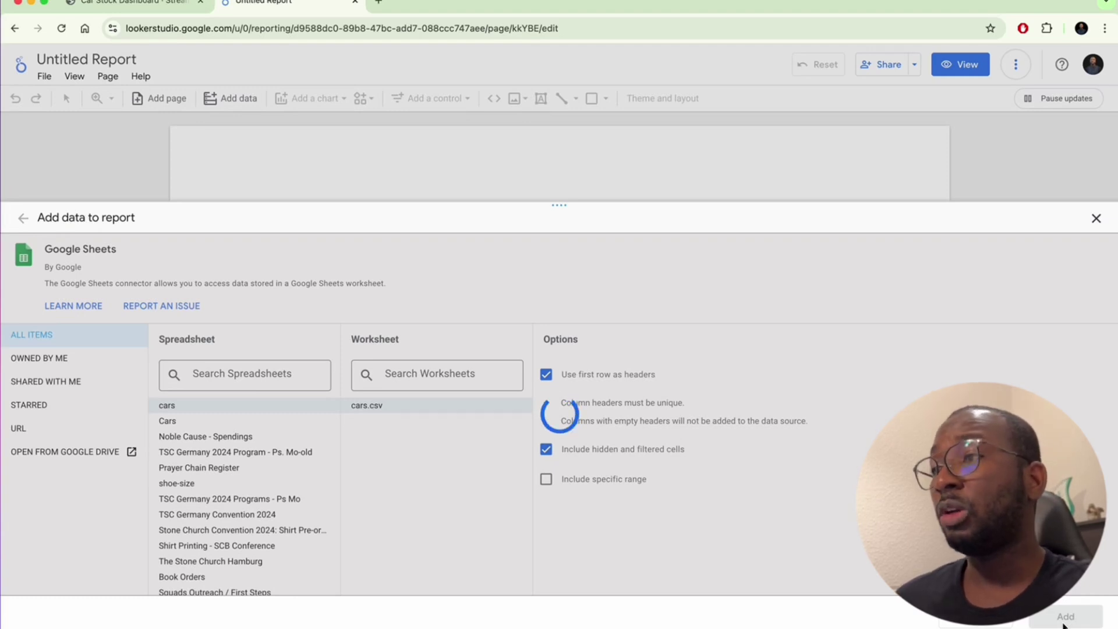
Check the Car Stock Dashboard Streamlit page, reloading it, and return to the untitled report
{"action": "left_click", "coordinate": [166, 7]}
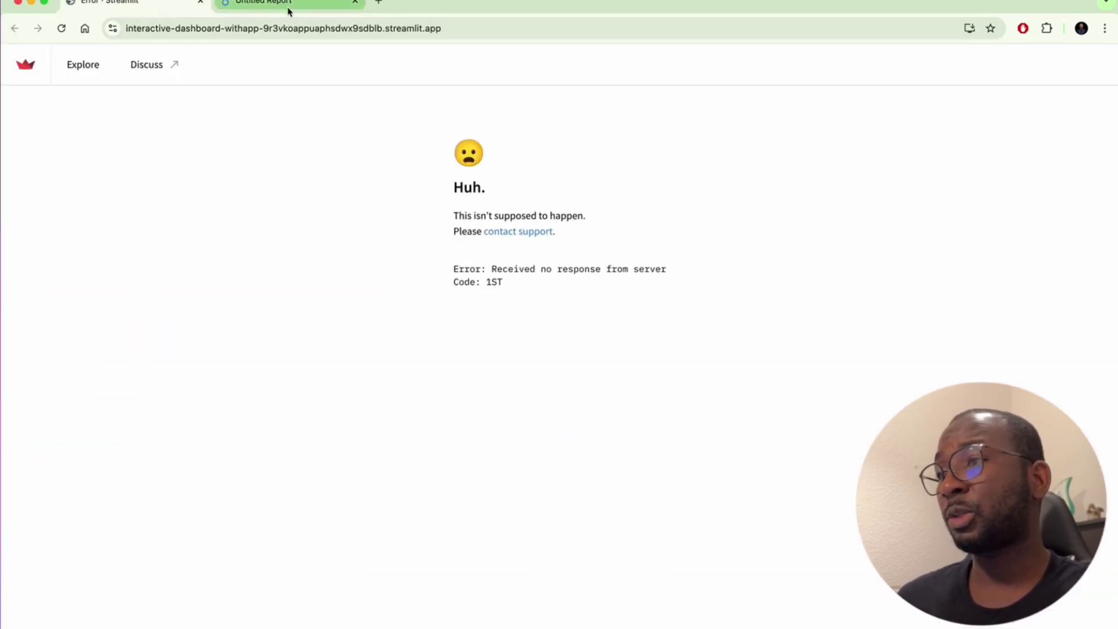
{"action": "left_click", "coordinate": [61, 28]}
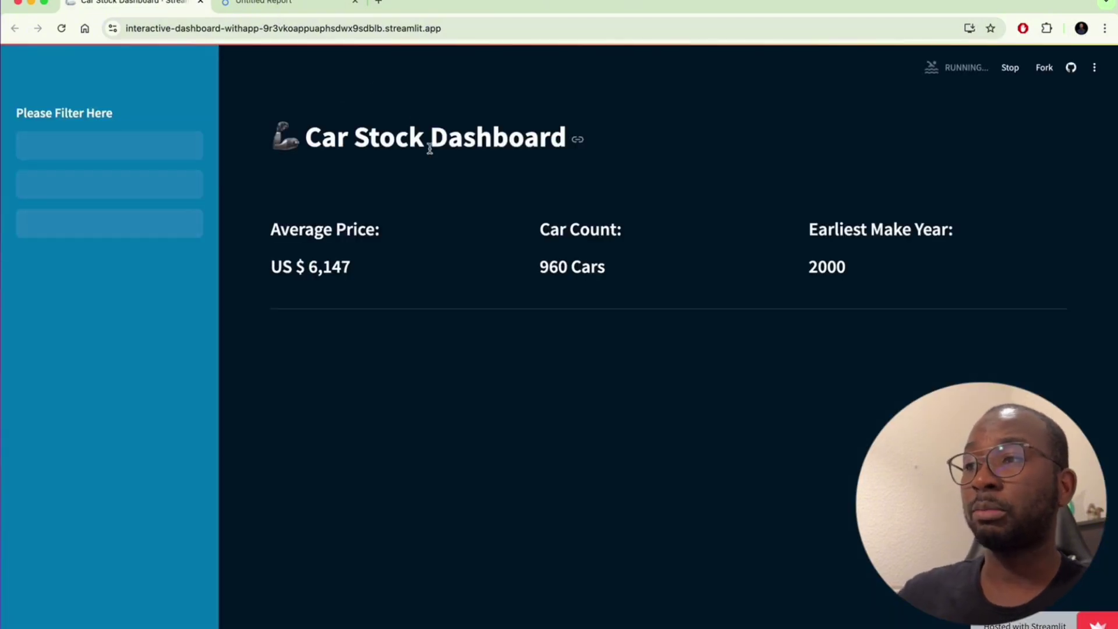
{"action": "left_click", "coordinate": [326, 5]}
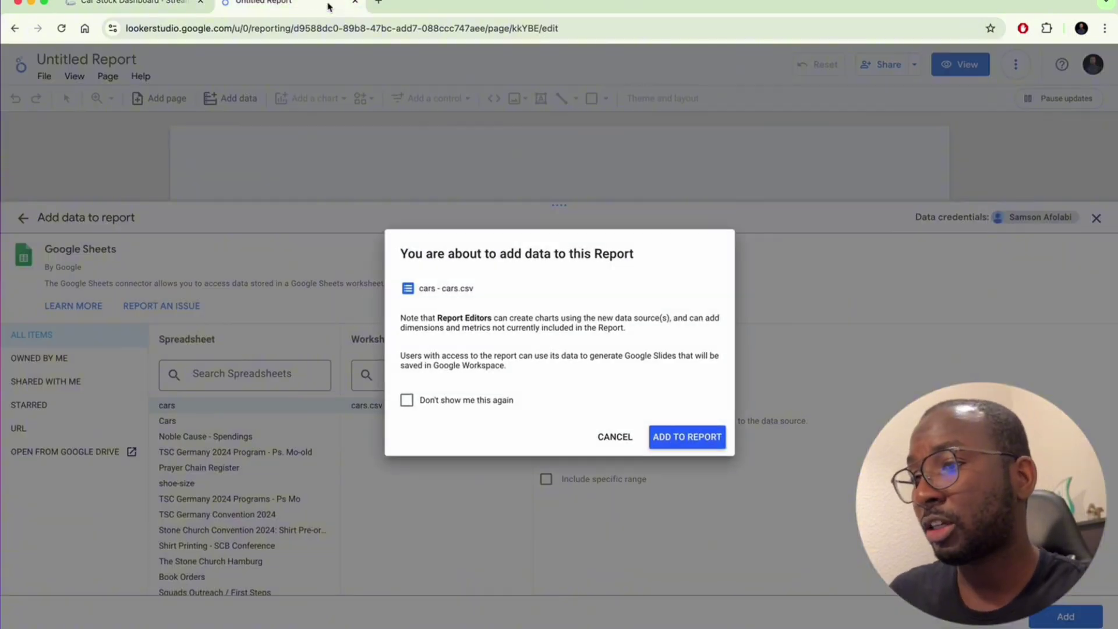
Confirm adding the cars - cars.csv data source to the report and dismiss the connection changes dialog
{"action": "left_click", "coordinate": [674, 447]}
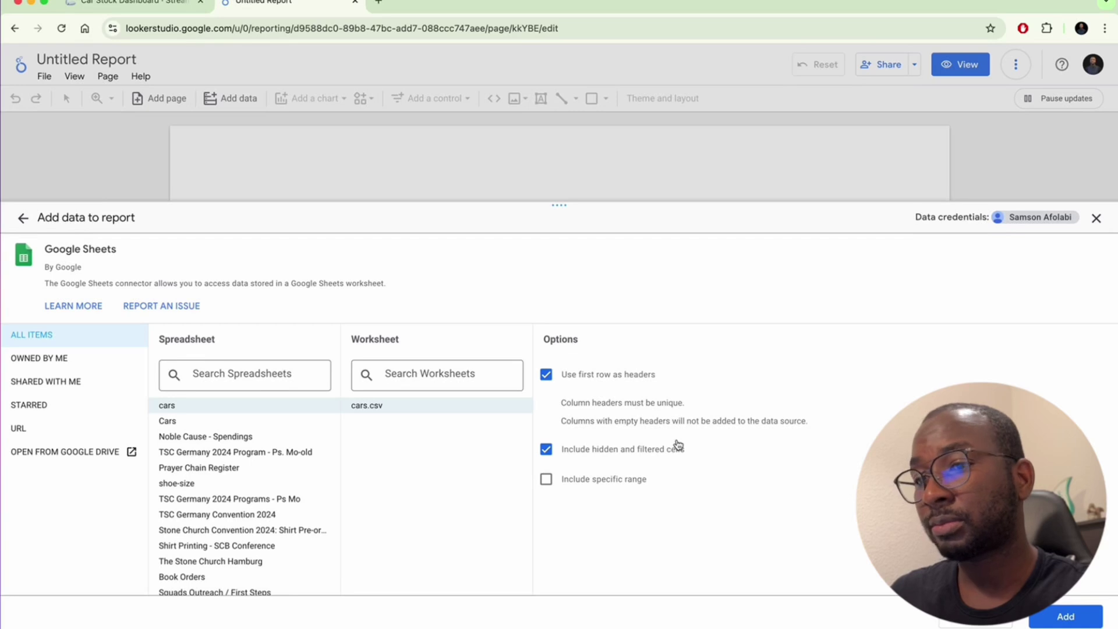
{"action": "left_click", "coordinate": [1065, 616]}
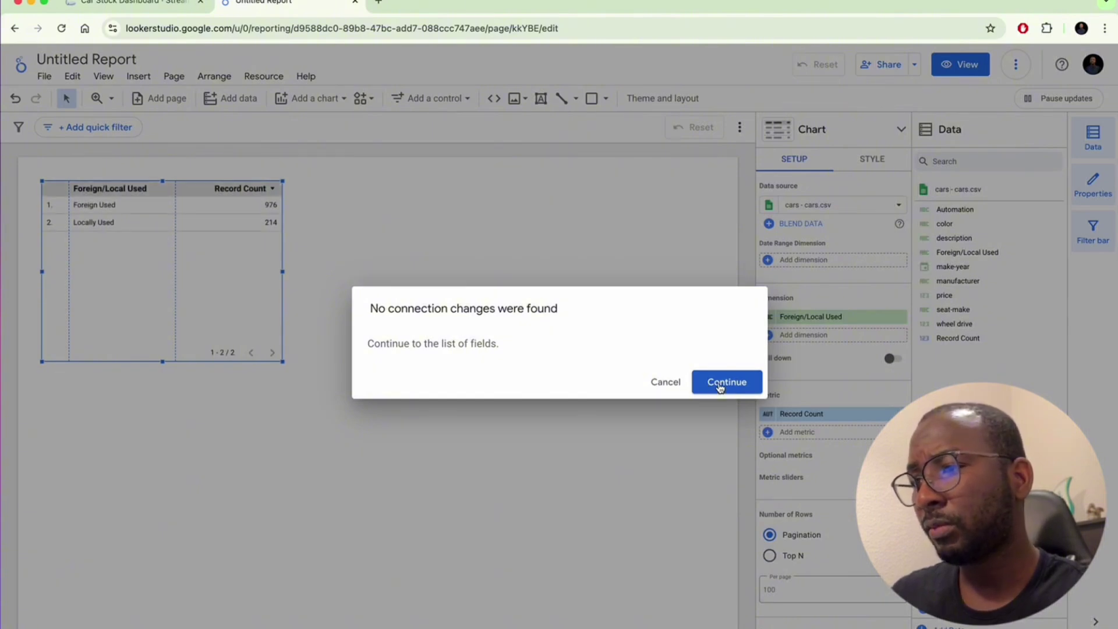
{"action": "left_click", "coordinate": [720, 386]}
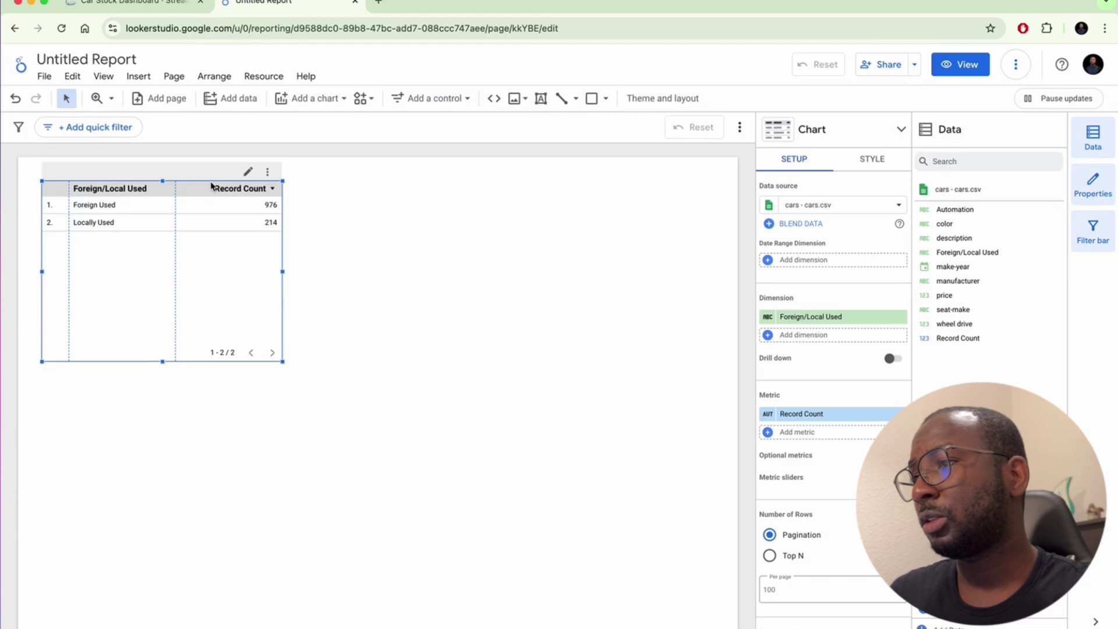
Delete the default Foreign/Local Used table from the report canvas
{"action": "left_click", "coordinate": [268, 172]}
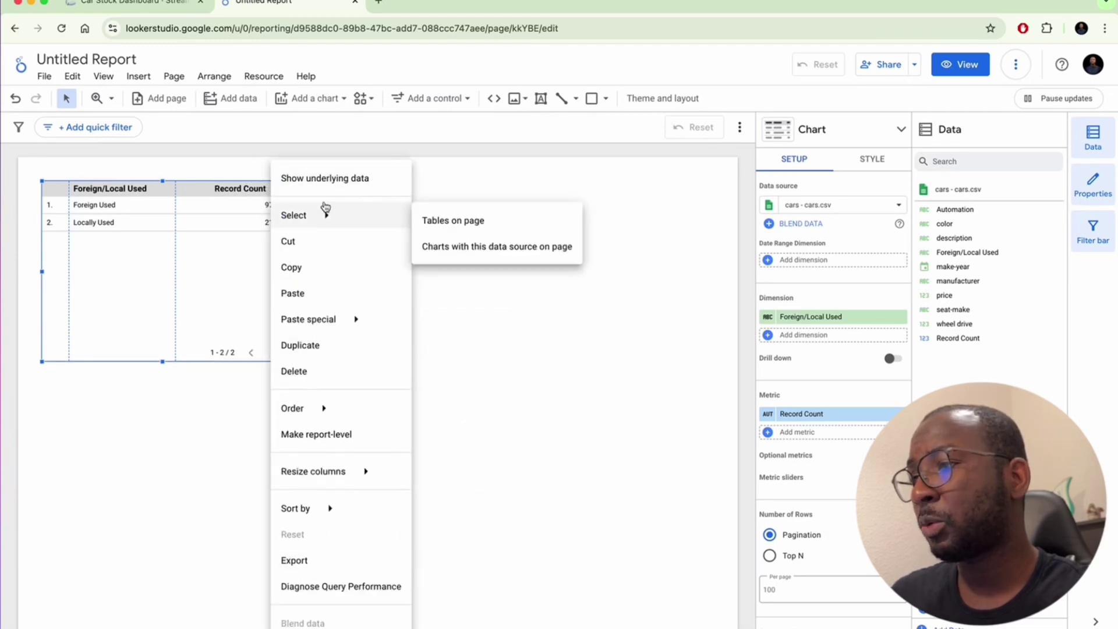
{"action": "left_click", "coordinate": [302, 380]}
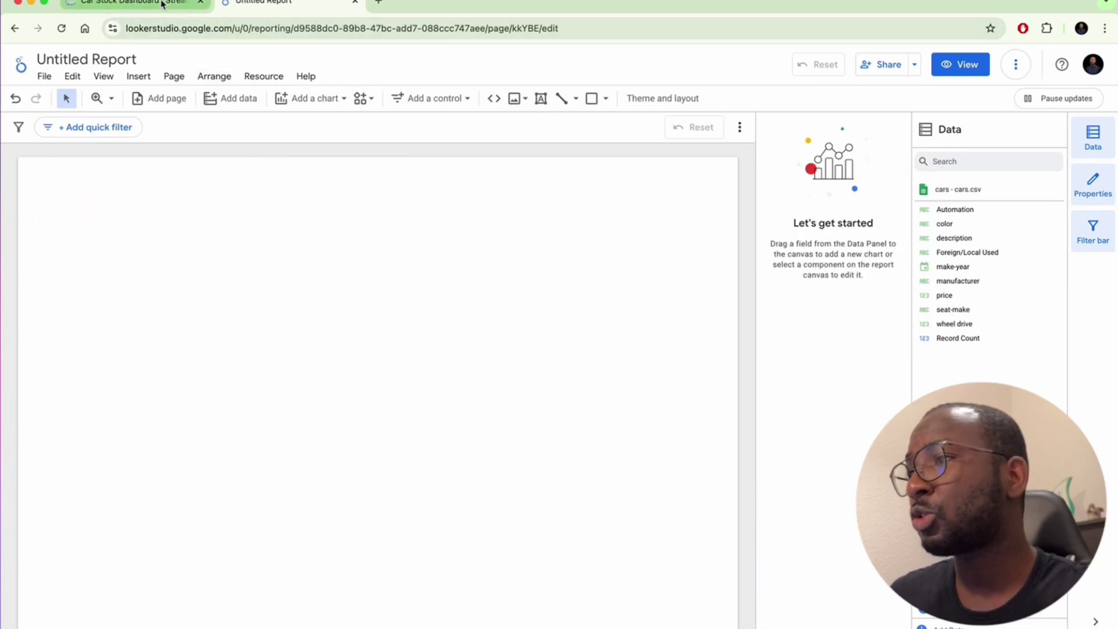
Switch to the Streamlit Car Stock Dashboard to check which filters it offers
{"action": "left_click", "coordinate": [134, 3]}
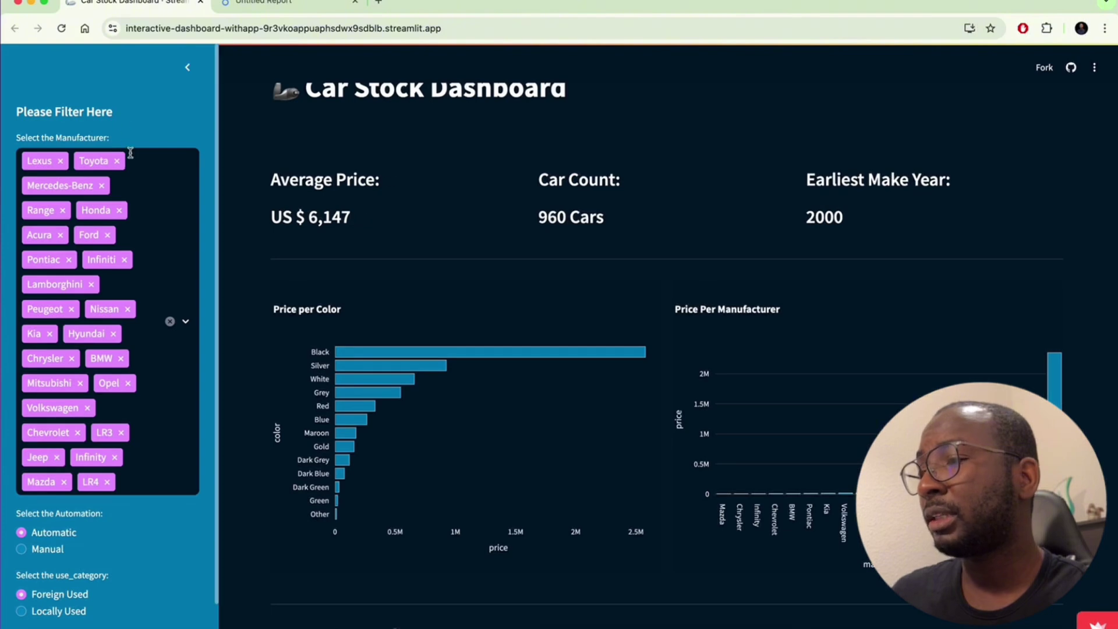
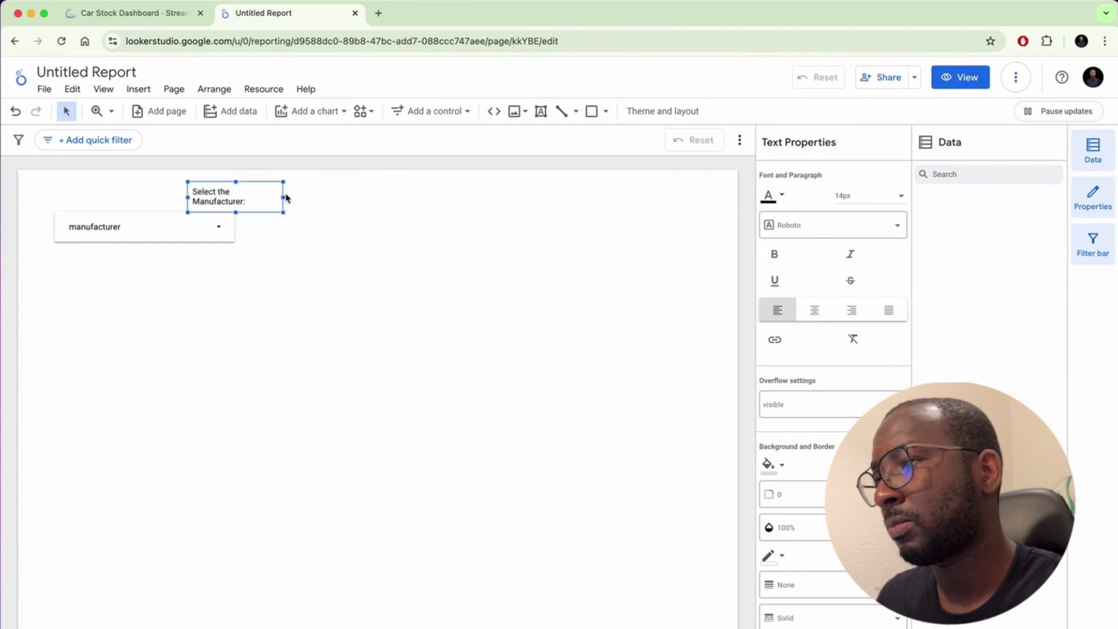
Fit the "Select the Manufacturer:" label on one line and place the manufacturer drop-down below it, narrowing the drop-down
{"action": "right_click", "coordinate": [225, 216]}
{"action": "left_click", "coordinate": [107, 274]}
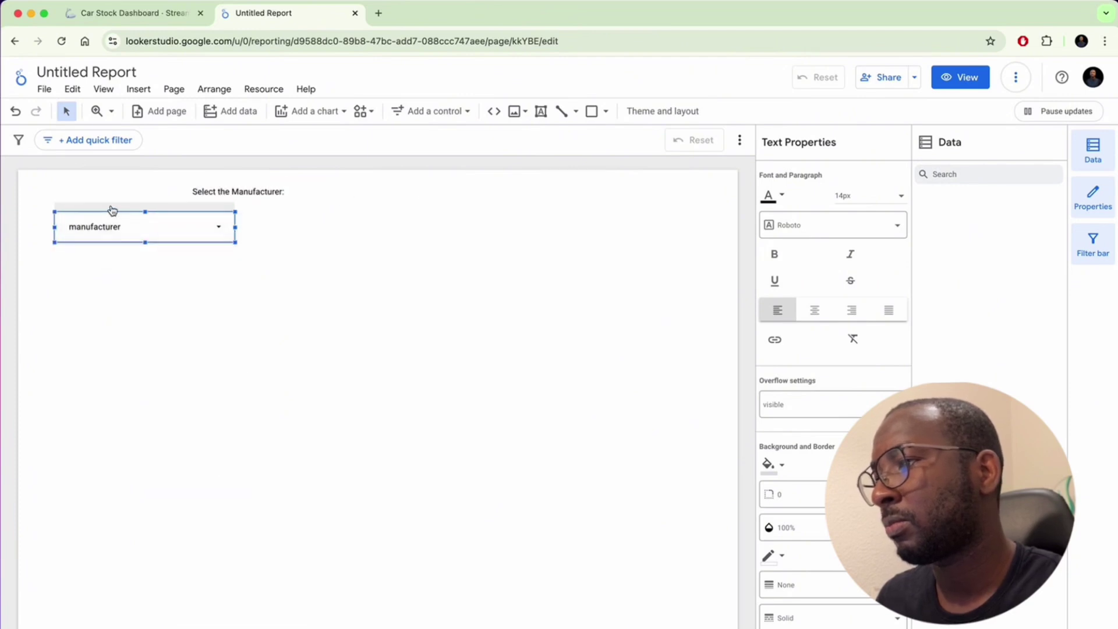
{"action": "left_click_drag", "start_coordinate": [110, 213], "coordinate": [247, 207]}
{"action": "left_click_drag", "start_coordinate": [370, 225], "coordinate": [324, 226]}
{"action": "left_click", "coordinate": [329, 201]}
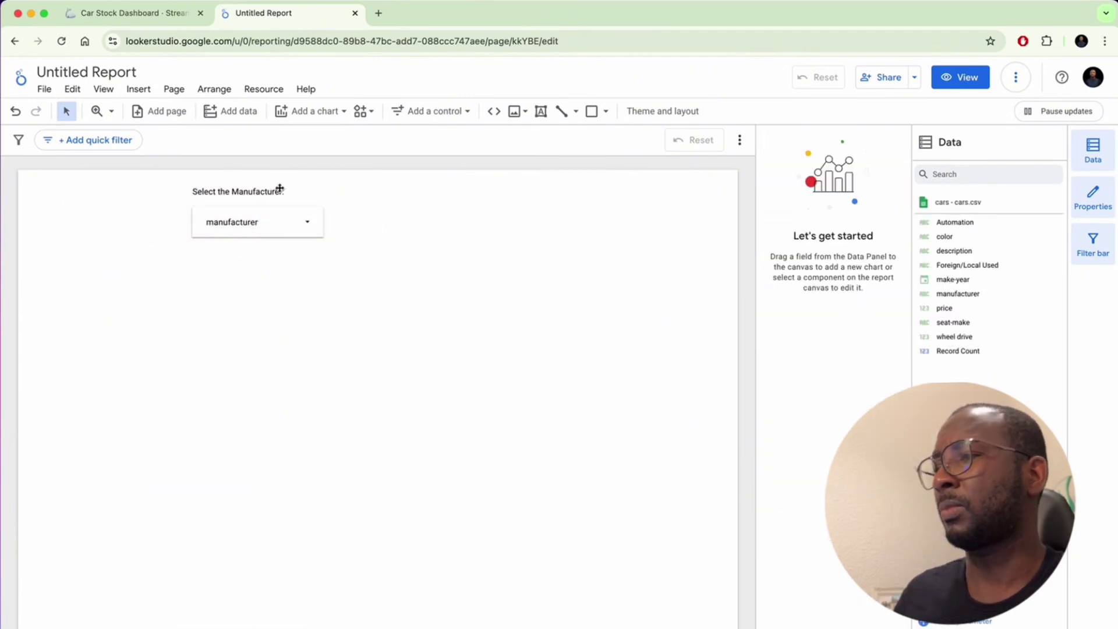
Rename the report "New Car Stock Dashboard"
{"action": "left_click", "coordinate": [139, 89]}
{"action": "left_click", "coordinate": [88, 72]}
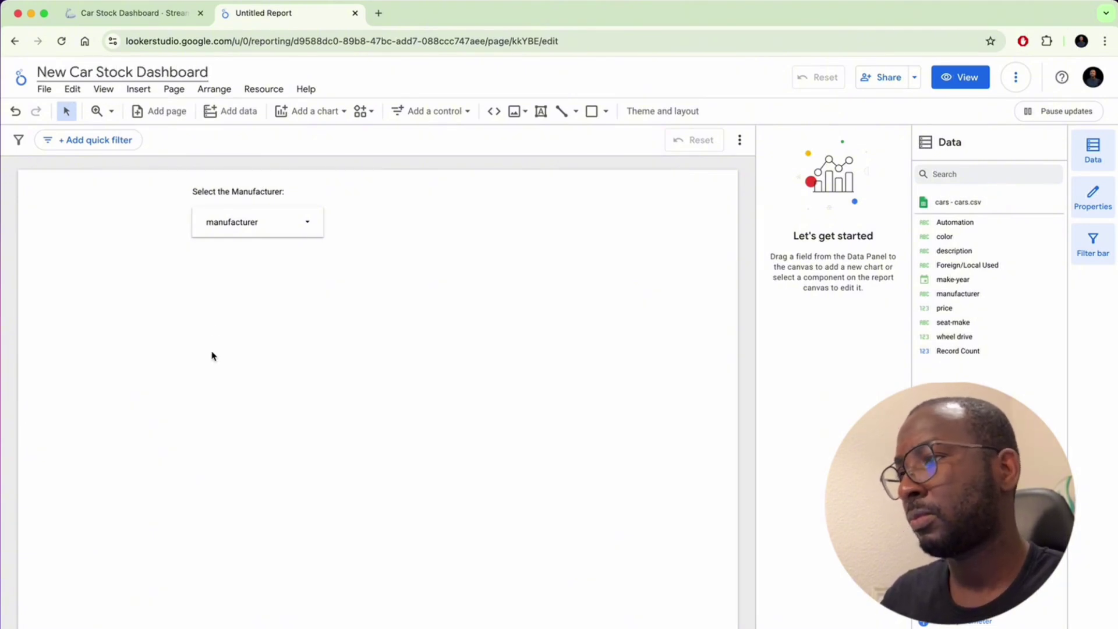
Copy the "Select the Manufacturer:" label and its drop-down together and paste them into the report, confirming the data prompt
{"action": "left_click_drag", "start_coordinate": [352, 246], "coordinate": [353, 250]}
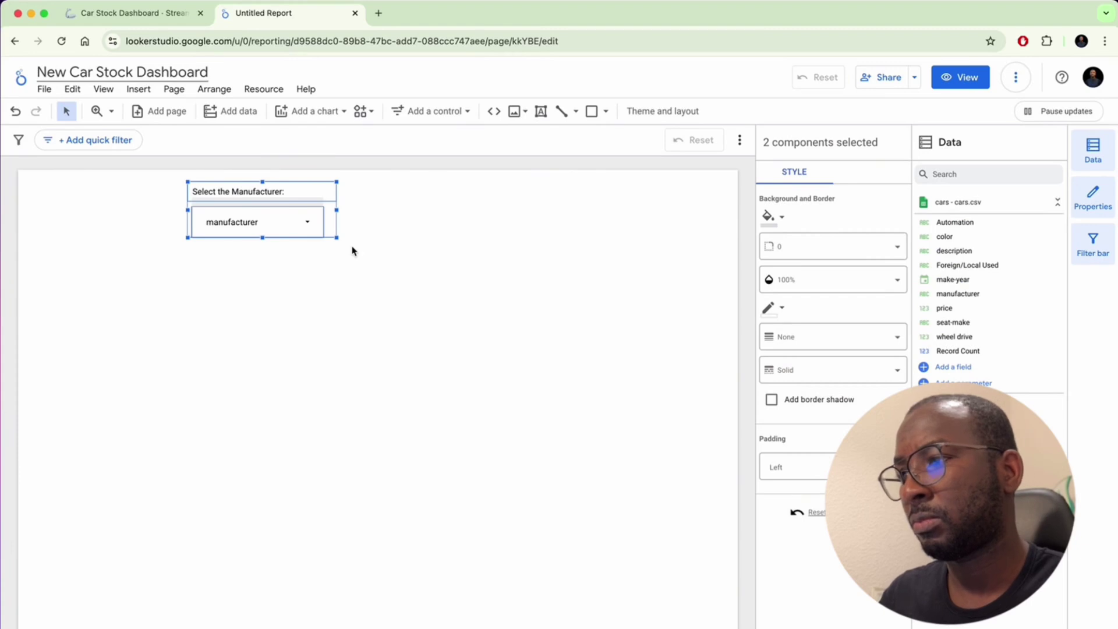
{"action": "left_click", "coordinate": [138, 200]}
{"action": "left_click_drag", "start_coordinate": [181, 175], "coordinate": [323, 247]}
{"action": "right_click", "coordinate": [274, 199]}
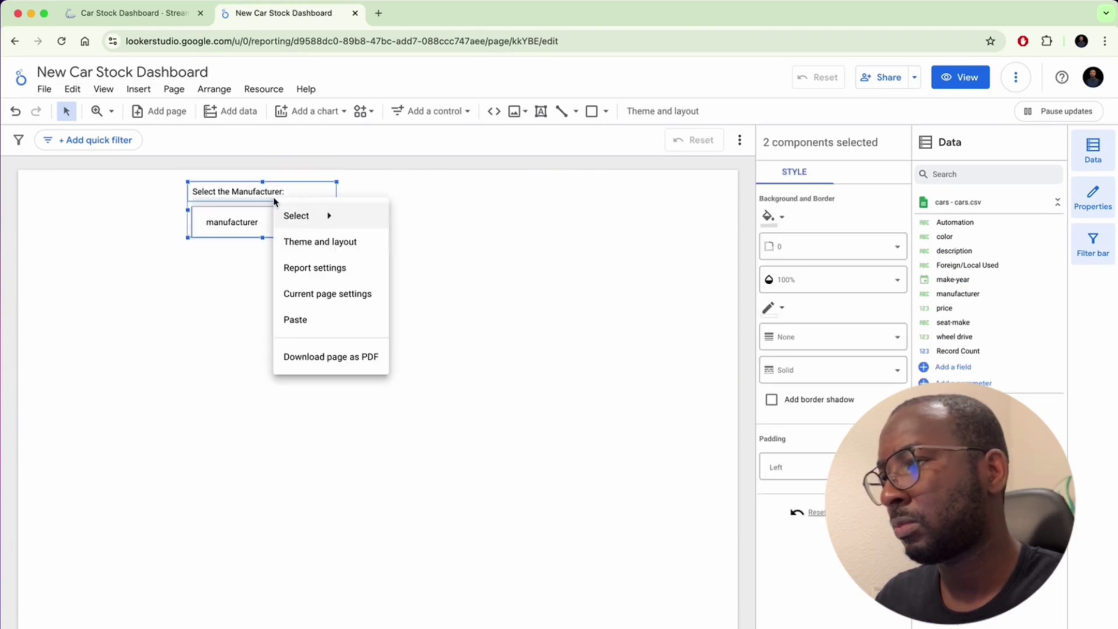
{"action": "left_click", "coordinate": [302, 324]}
{"action": "left_click", "coordinate": [621, 450]}
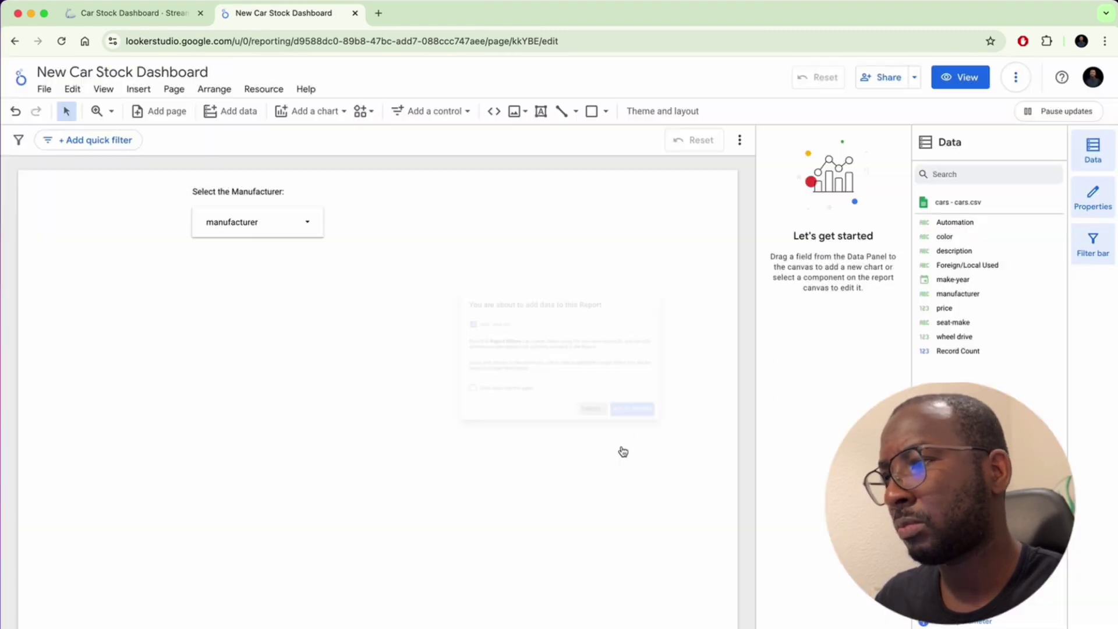
Place the copied drop-down beside the original and its copied label directly above it, aligned with the first filter
{"action": "left_click_drag", "start_coordinate": [332, 245], "coordinate": [444, 215]}
{"action": "key", "text": "super+d"}
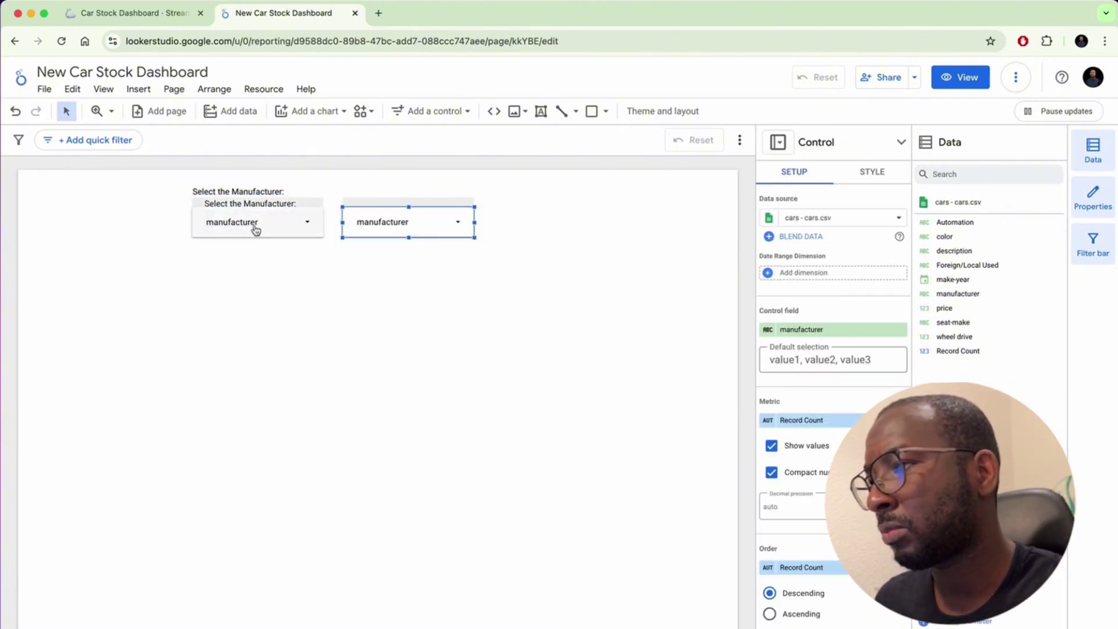
{"action": "left_click", "coordinate": [263, 189]}
{"action": "left_click", "coordinate": [253, 204]}
{"action": "left_click_drag", "start_coordinate": [275, 193], "coordinate": [424, 187]}
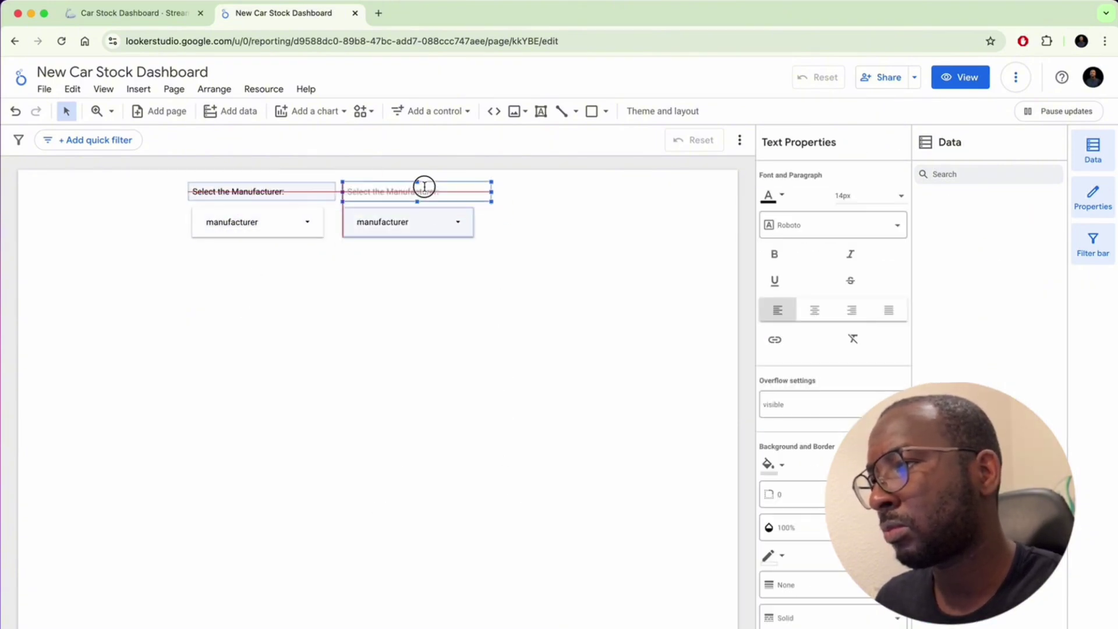
Check the next filter's name on the Streamlit dashboard and change the copied label to "Select the Automation:"
{"action": "left_click", "coordinate": [146, 17]}
{"action": "left_click", "coordinate": [279, 12]}
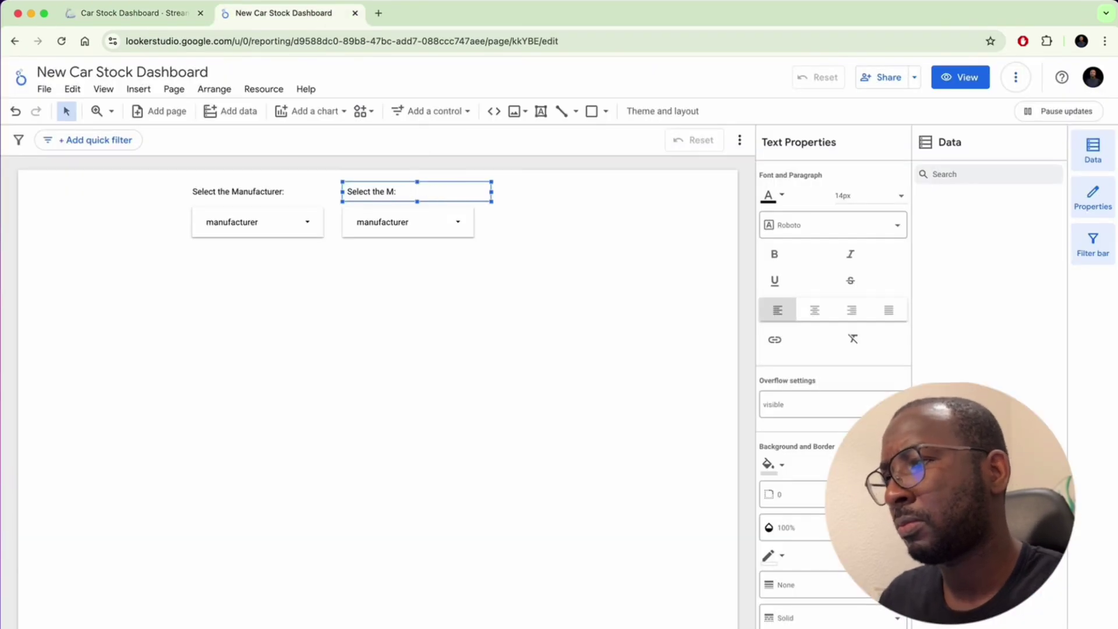
{"action": "type", "text": ":"}
Set the second drop-down's control field to Automation
{"action": "left_click", "coordinate": [408, 222]}
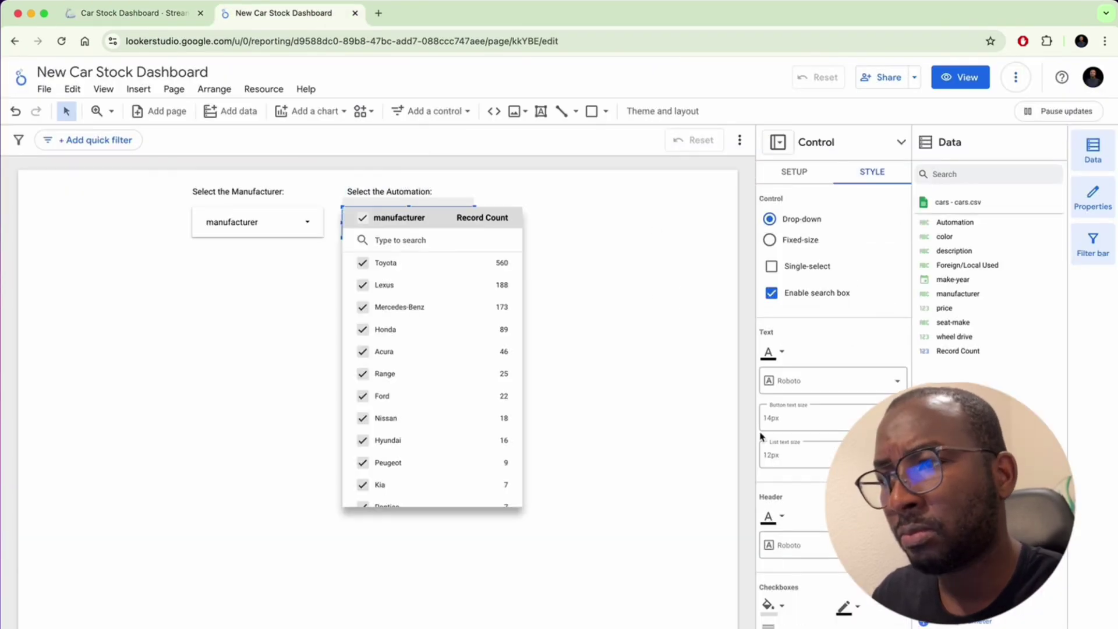
{"action": "left_click", "coordinate": [794, 171]}
{"action": "left_click_drag", "start_coordinate": [967, 227], "coordinate": [832, 329]}
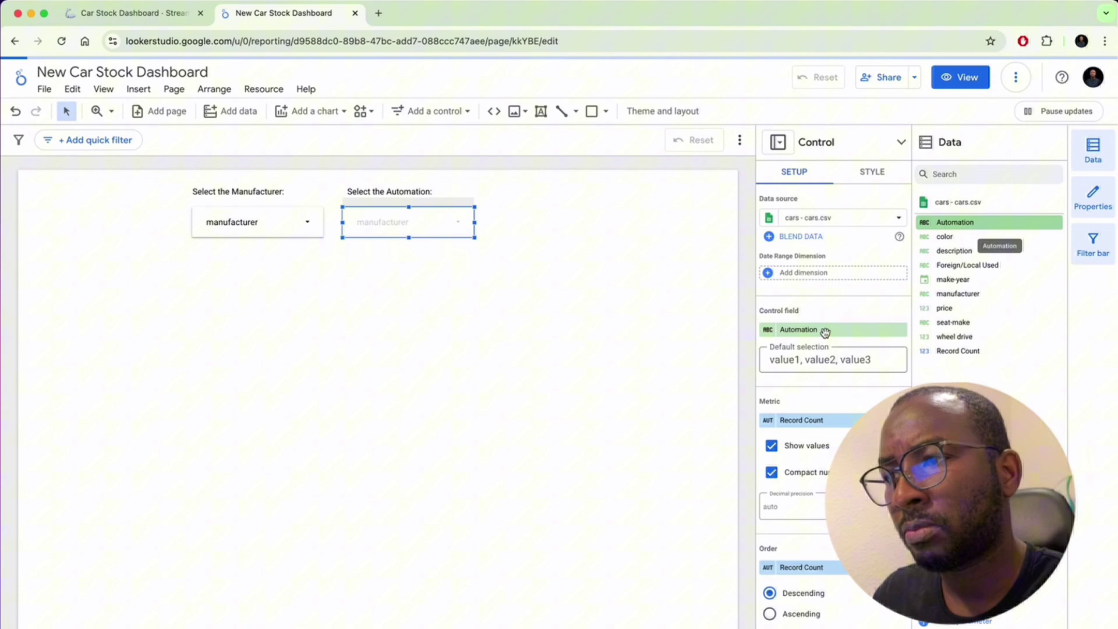
Paste another copy of the manufacturer label and drop-down and place it as the third filter in the row
{"action": "left_click", "coordinate": [548, 188]}
{"action": "key", "text": "ctrl+v"}
{"action": "left_click_drag", "start_coordinate": [329, 225], "coordinate": [578, 200]}
Change the third filter's label to "Select the USe-Category:" and set its control field to Foreign/Local Used
{"action": "double_click", "coordinate": [595, 192]}
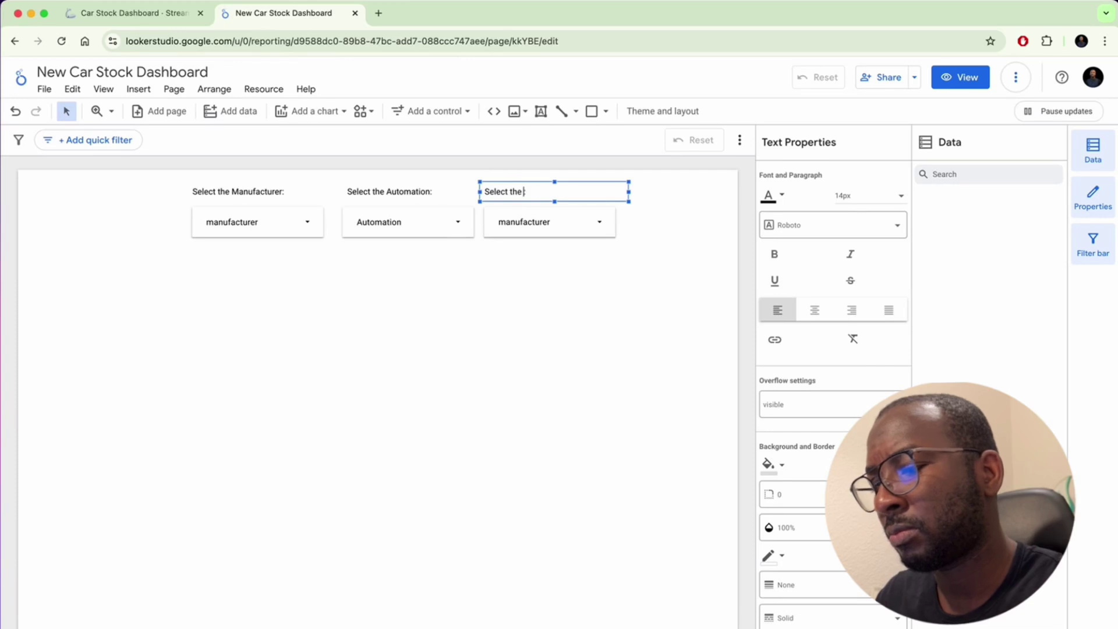
{"action": "left_click", "coordinate": [592, 240]}
{"action": "left_click", "coordinate": [537, 225]}
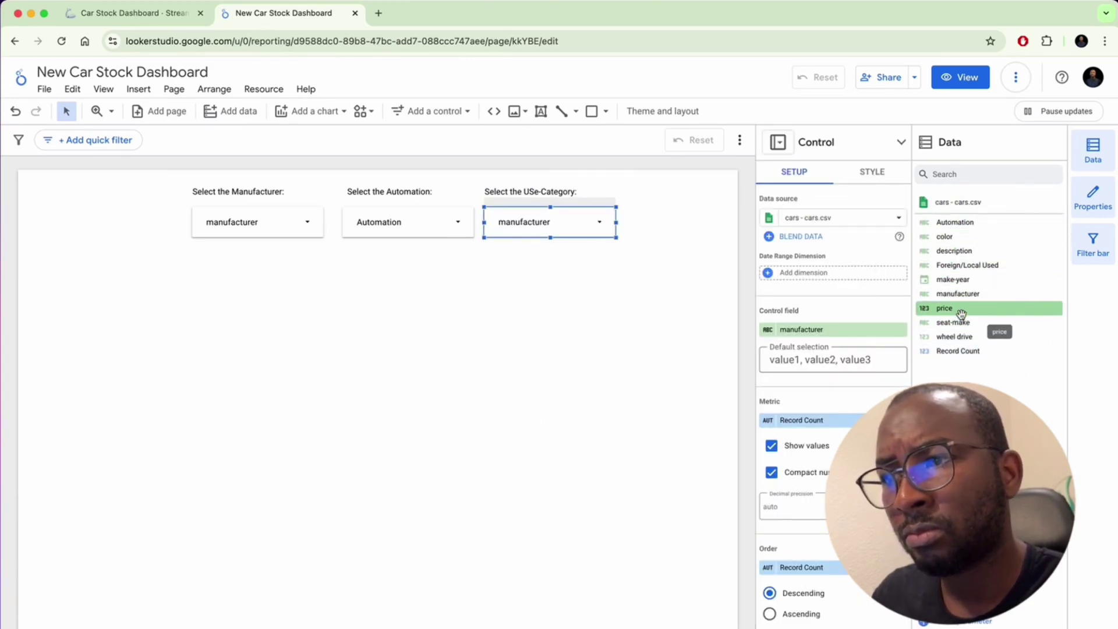
{"action": "left_click_drag", "start_coordinate": [967, 266], "coordinate": [830, 333]}
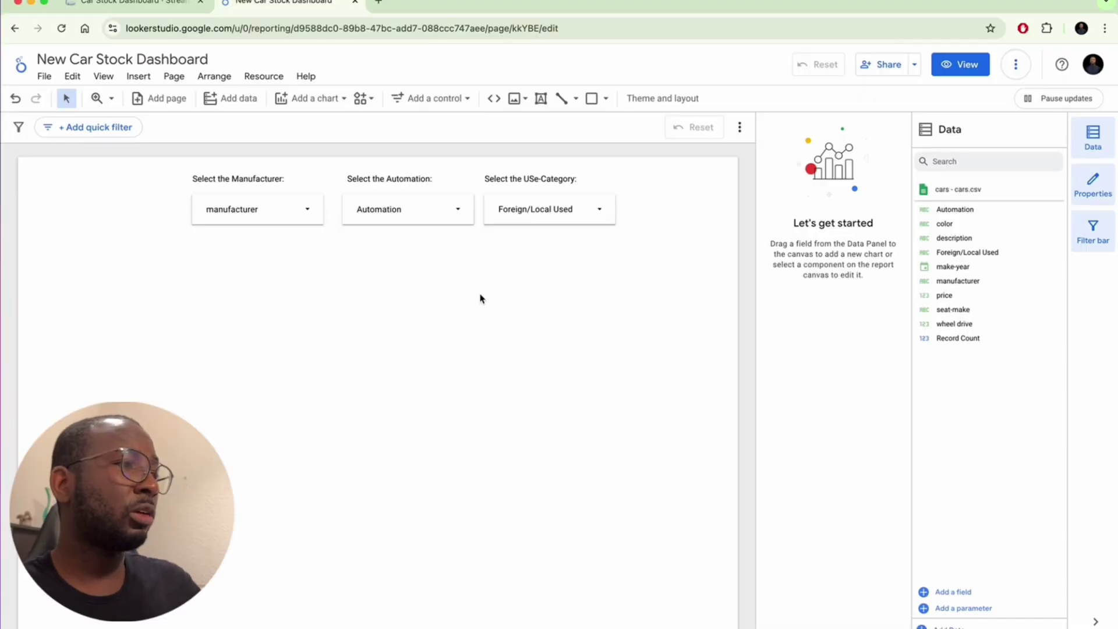
Review the Streamlit dashboard's filters, title and headline metrics, comparing them with the report, and return to the report
{"action": "left_click", "coordinate": [133, 3]}
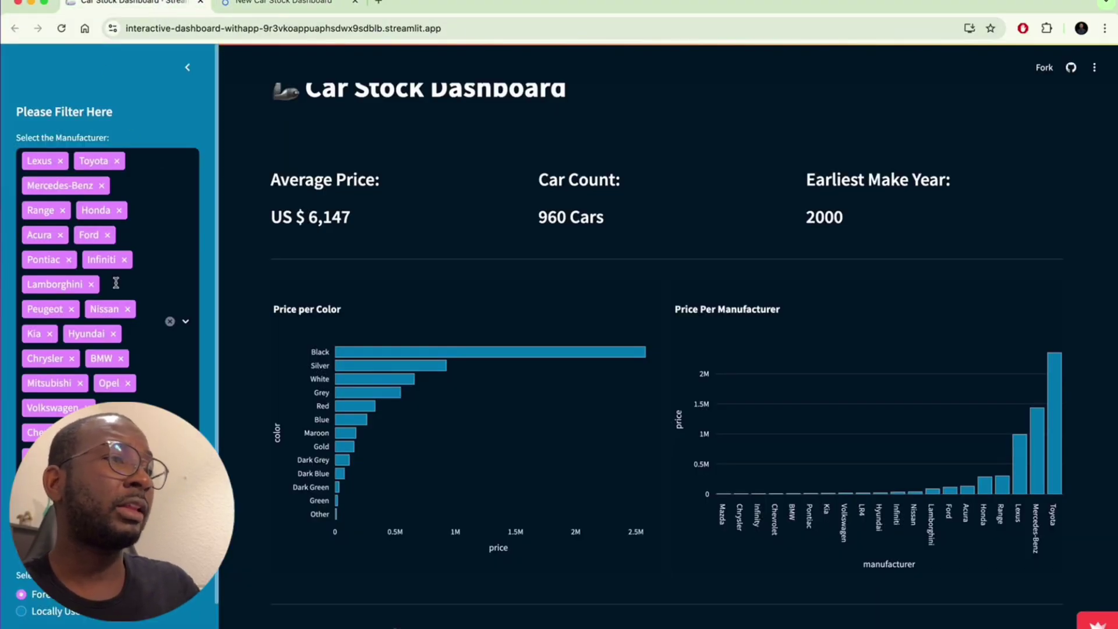
{"action": "scroll", "coordinate": [116, 283], "scroll_direction": "down", "scroll_amount": 1}
{"action": "scroll", "coordinate": [116, 283], "scroll_direction": "up", "scroll_amount": 2}
{"action": "scroll", "coordinate": [265, 95], "scroll_direction": "up", "scroll_amount": 1}
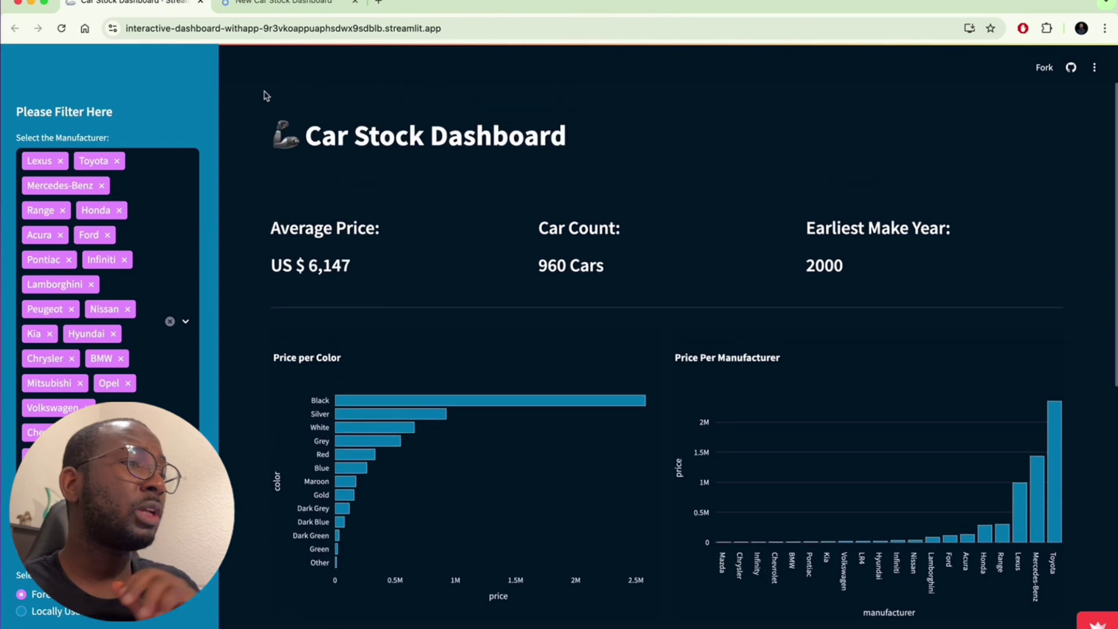
{"action": "left_click", "coordinate": [294, 4]}
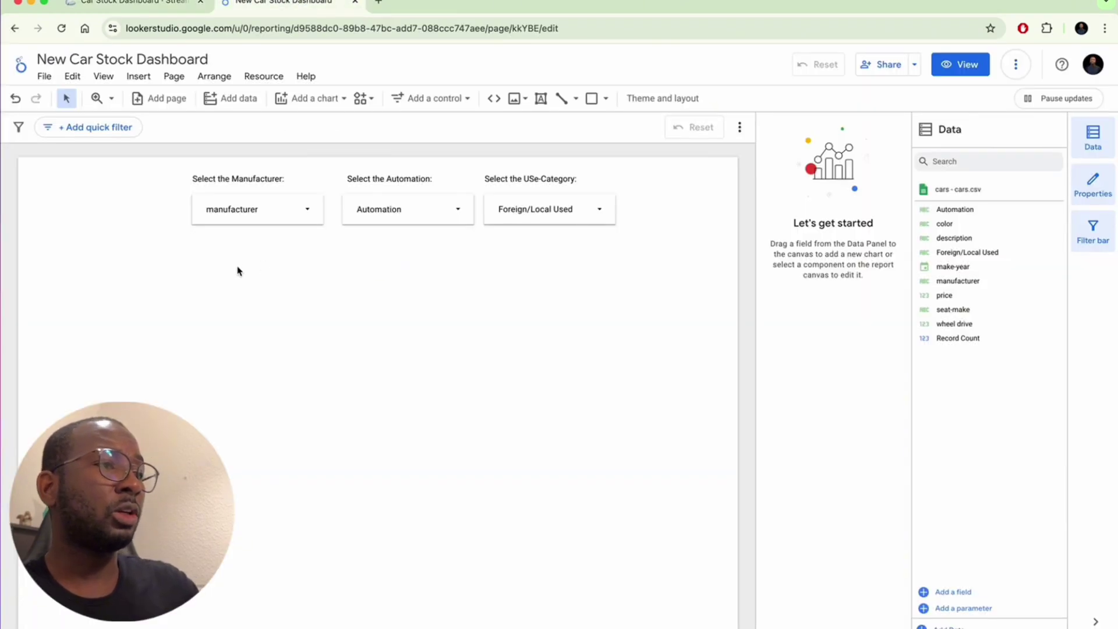
{"action": "left_click", "coordinate": [161, 12]}
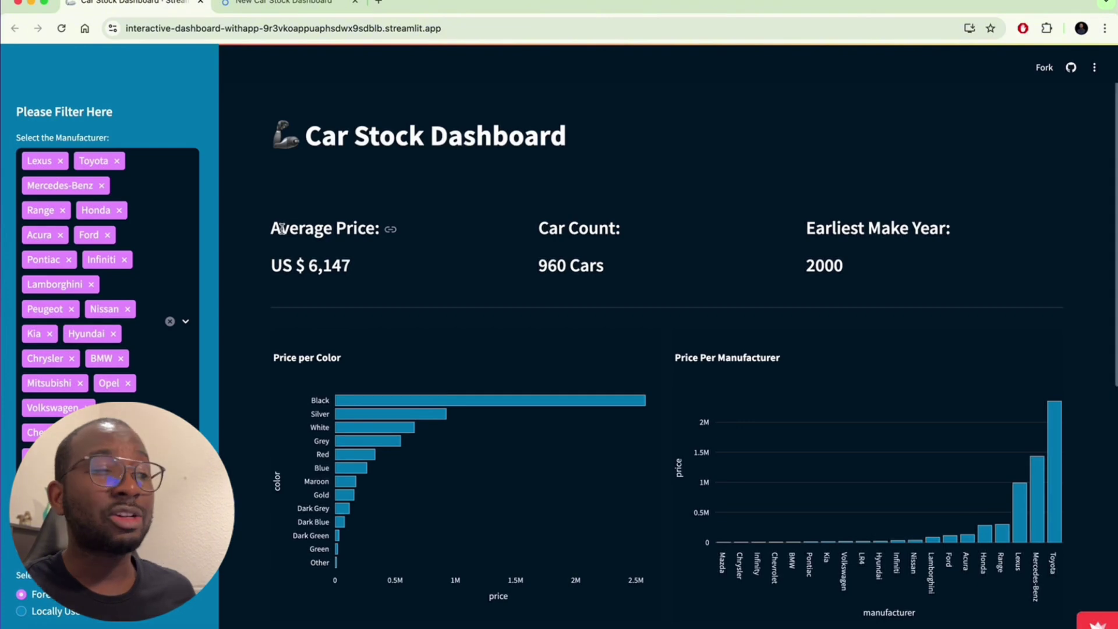
{"action": "left_click", "coordinate": [289, 2]}
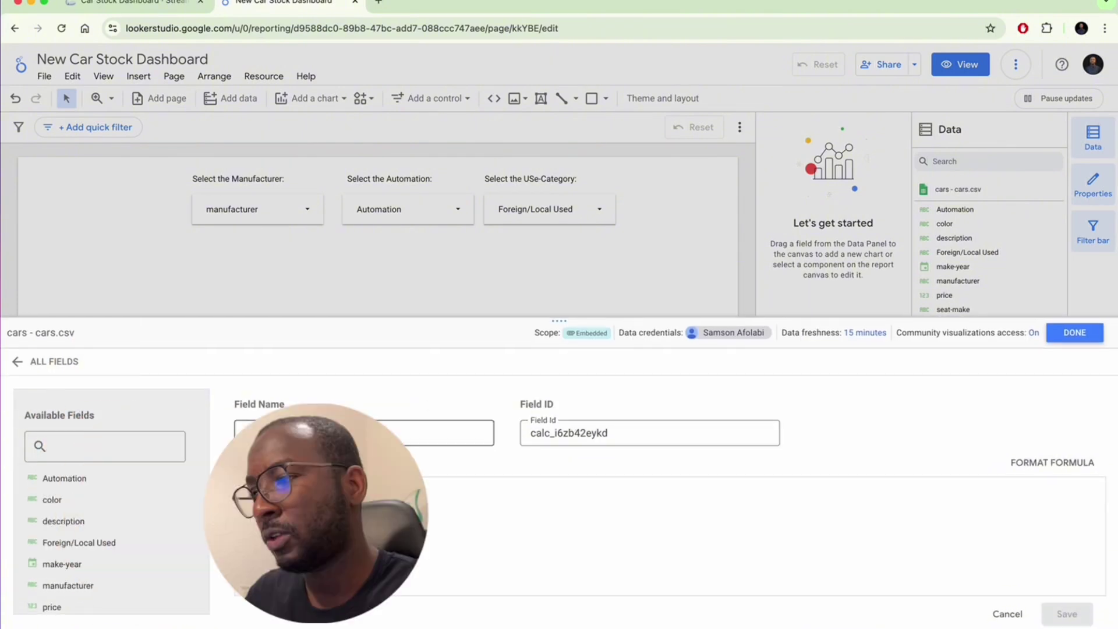
Create a calculated field named price/dollar with the formula price/1000 in the cars - cars.csv data source
{"action": "left_click", "coordinate": [357, 435]}
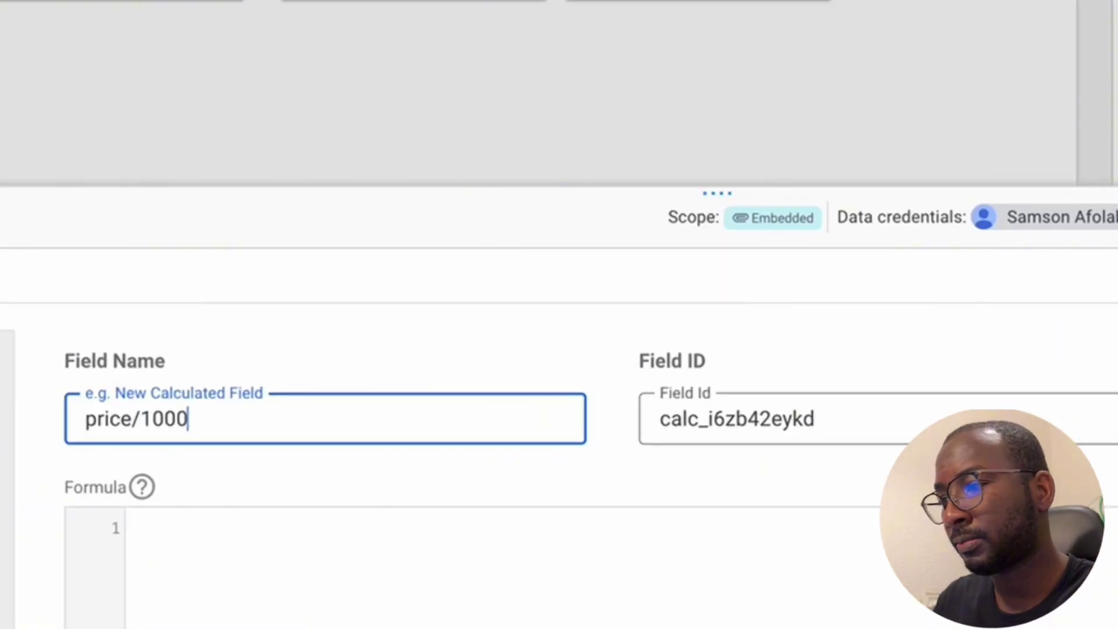
{"action": "type", "text": "ollar"}
{"action": "left_click", "coordinate": [480, 601]}
{"action": "type", "text": "price/1000"}
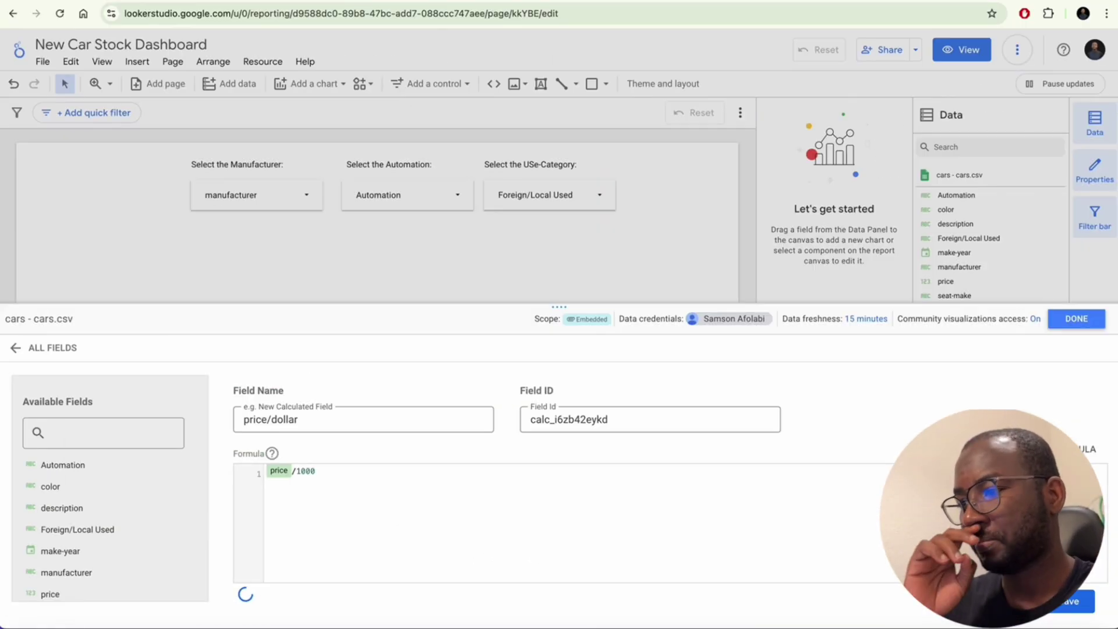
{"action": "left_click", "coordinate": [1069, 605]}
{"action": "left_click", "coordinate": [1069, 320]}
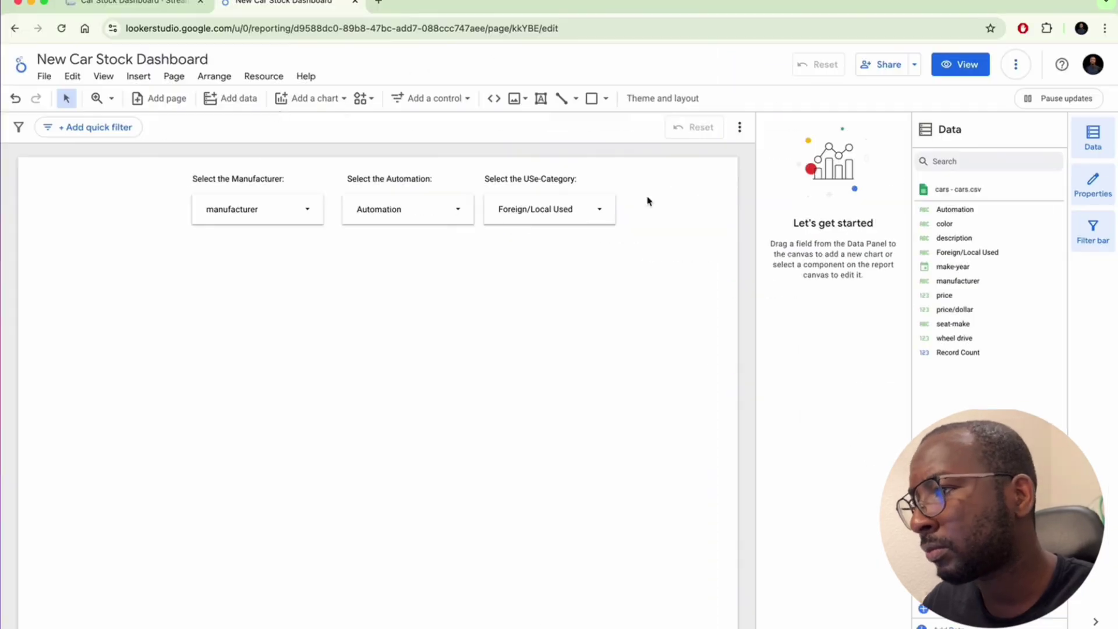
Add a scorecard below the manufacturer drop-down and set its metric to price/dollar
{"action": "left_click", "coordinate": [310, 83]}
{"action": "left_click", "coordinate": [293, 179]}
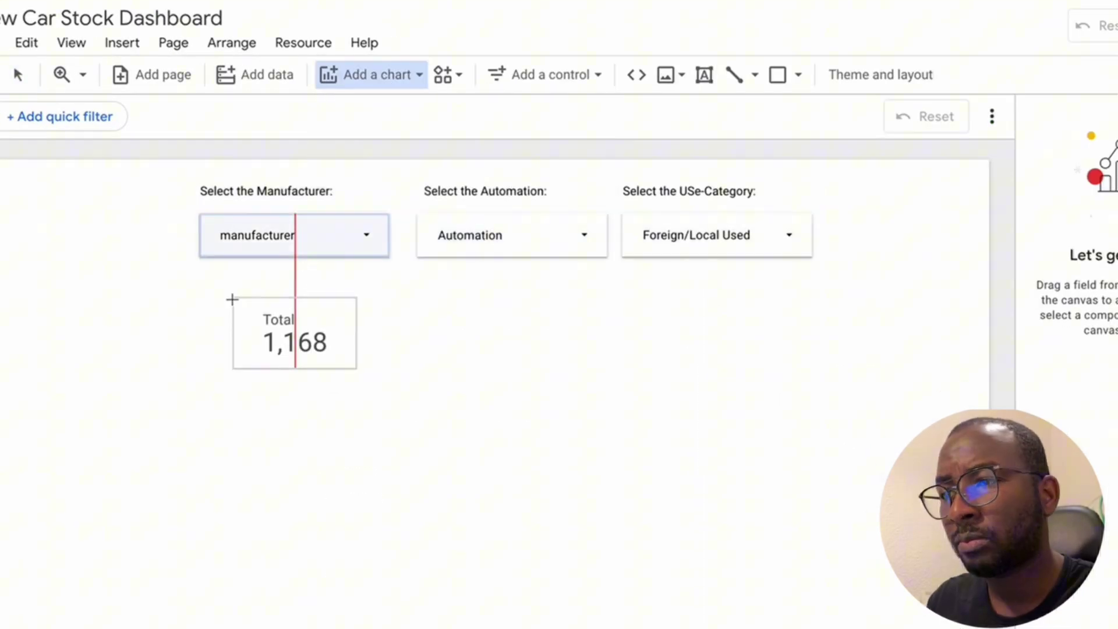
{"action": "left_click", "coordinate": [233, 299]}
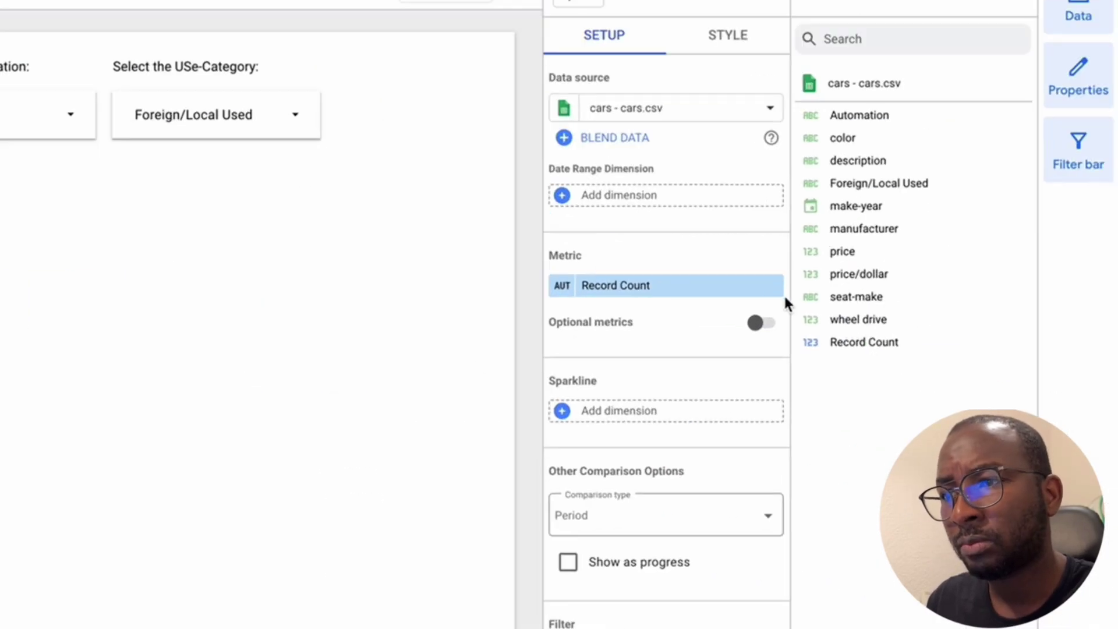
{"action": "left_click_drag", "start_coordinate": [898, 272], "coordinate": [623, 285]}
Filter the report to only Automatic in the Automation control and only Foreign Used in the Foreign/Local Used control
{"action": "left_click", "coordinate": [588, 236]}
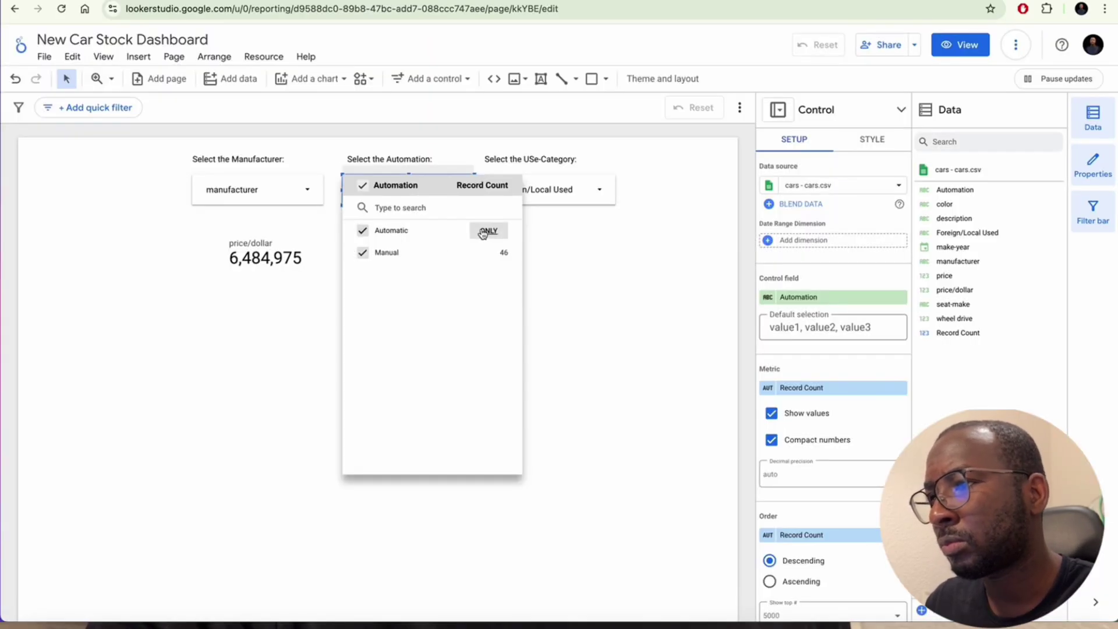
{"action": "left_click", "coordinate": [490, 230]}
{"action": "left_click", "coordinate": [601, 186]}
{"action": "left_click", "coordinate": [504, 252]}
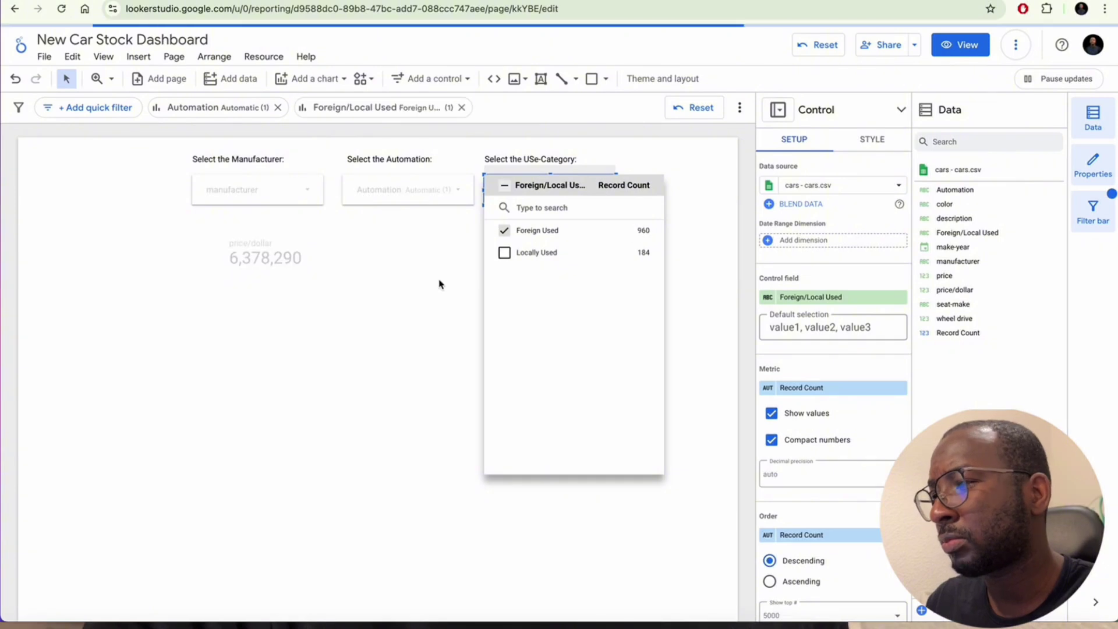
Change the aggregation of the scorecard's price/dollar metric to Average
{"action": "left_click", "coordinate": [235, 243]}
{"action": "left_click", "coordinate": [767, 297]}
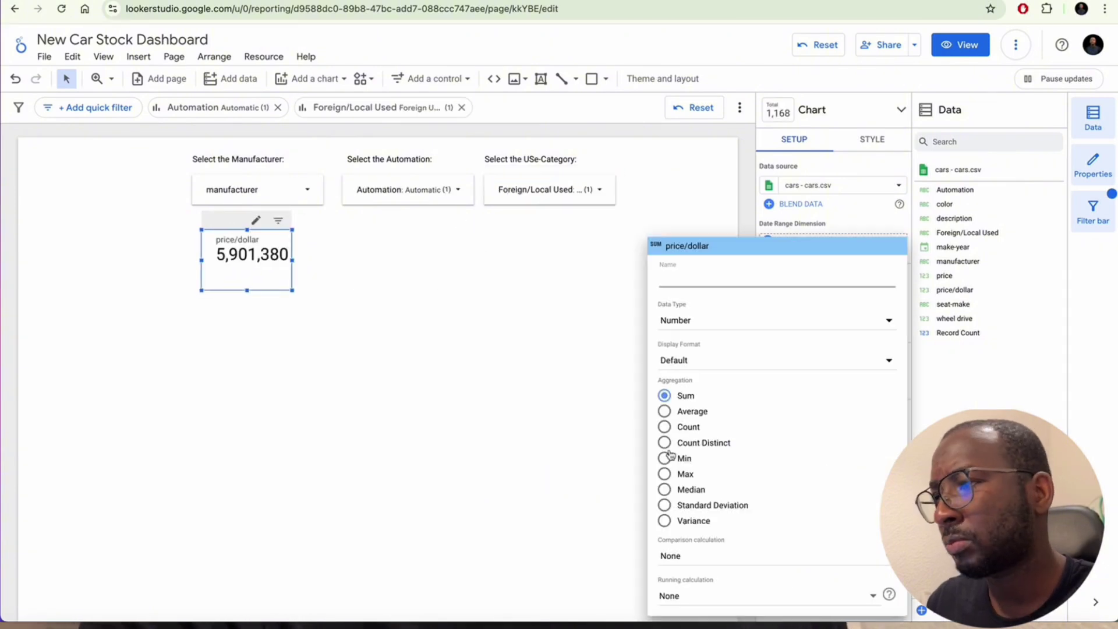
{"action": "left_click", "coordinate": [690, 411]}
{"action": "left_click", "coordinate": [523, 391]}
Show a chart title on the scorecard reading "Average Price:" and centre it
{"action": "left_click", "coordinate": [871, 139]}
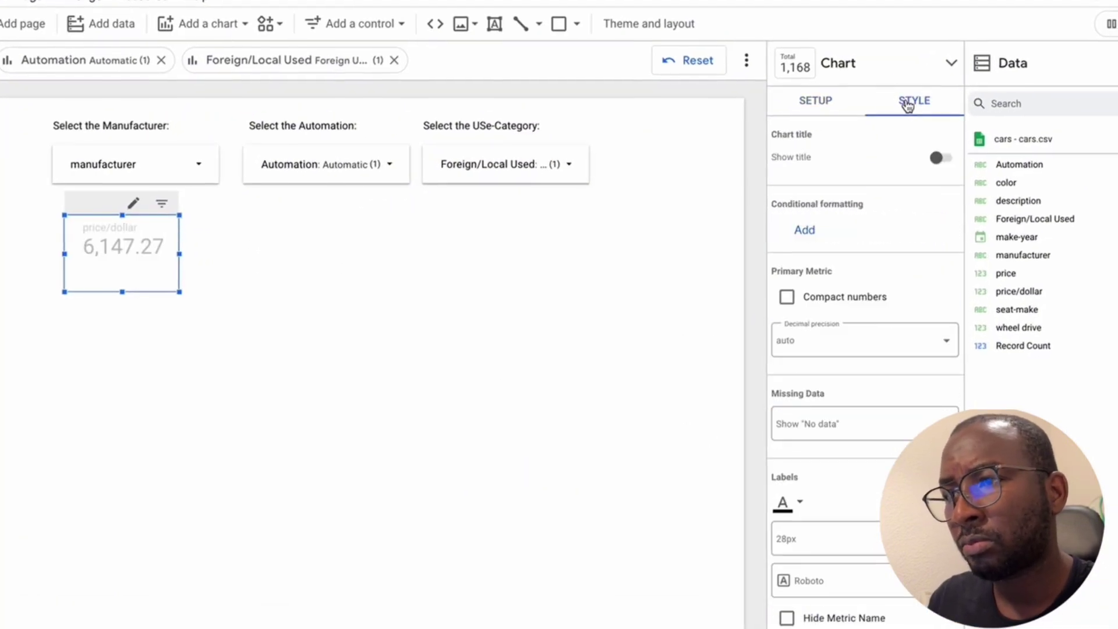
{"action": "left_click", "coordinate": [892, 184]}
{"action": "left_click", "coordinate": [792, 213]}
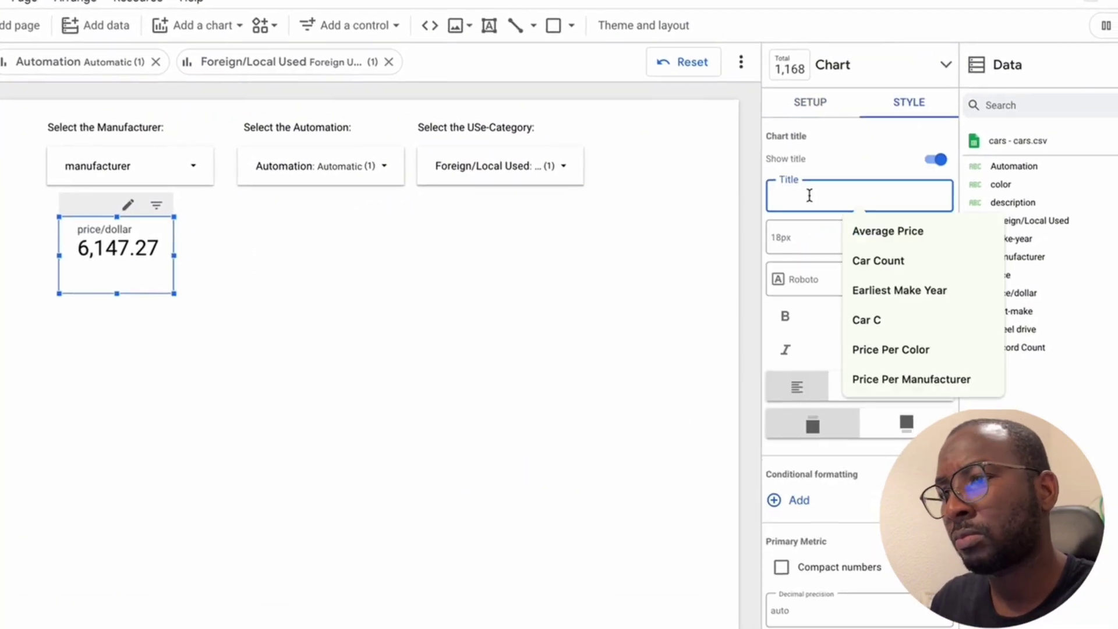
{"action": "type", "text": "Averga"}
{"action": "key", "text": "BackSpace"}
{"action": "key", "text": "BackSpace"}
{"action": "type", "text": "age Price:"}
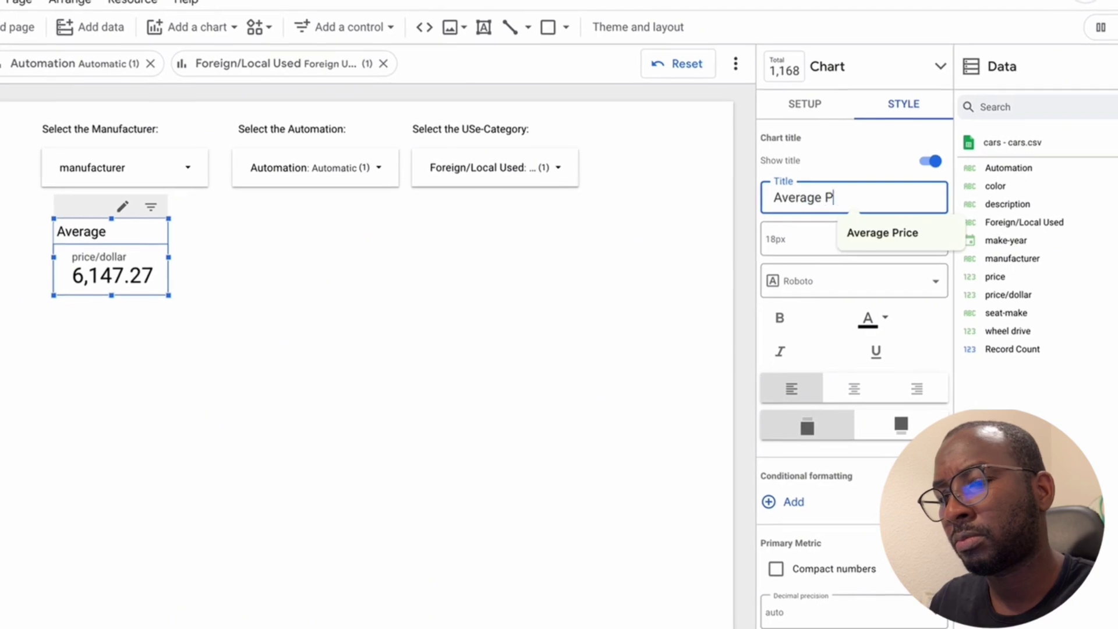
{"action": "left_click", "coordinate": [858, 387]}
Make the Average Price scorecard's title bold and hide its metric name
{"action": "left_click", "coordinate": [124, 262]}
{"action": "left_click", "coordinate": [885, 112]}
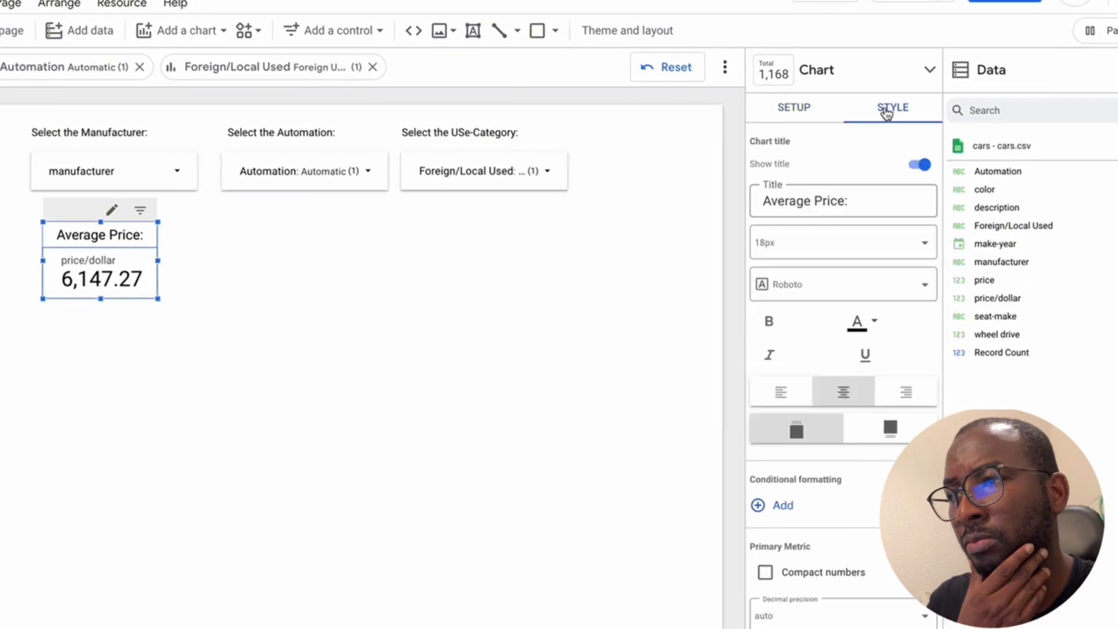
{"action": "scroll", "coordinate": [841, 245], "scroll_direction": "down", "scroll_amount": 3}
{"action": "left_click", "coordinate": [776, 172]}
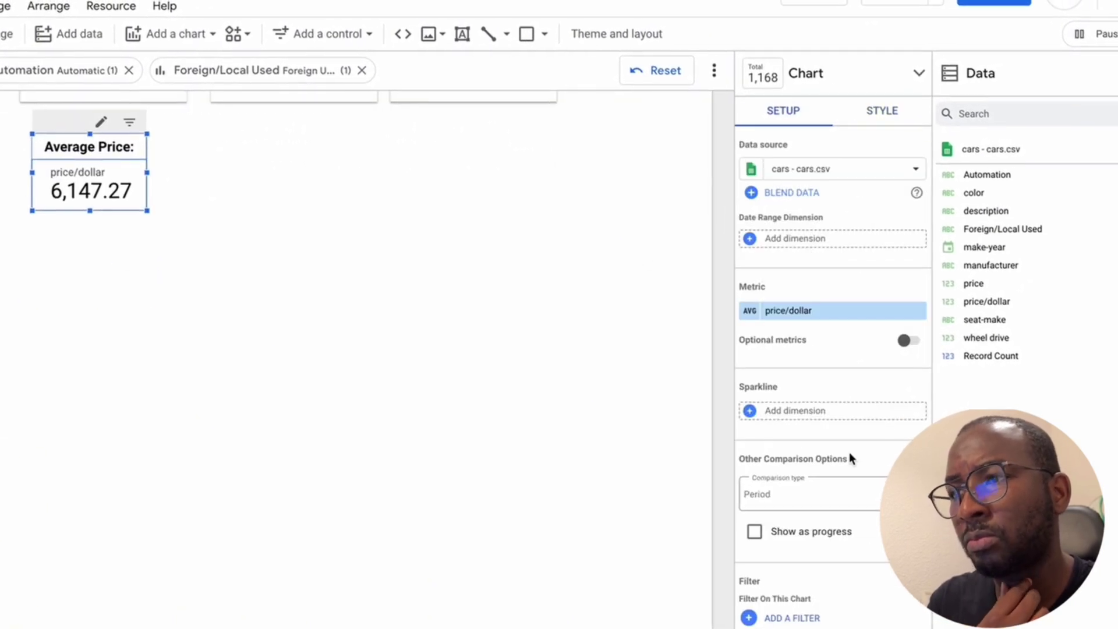
{"action": "left_click", "coordinate": [882, 109]}
{"action": "scroll", "coordinate": [836, 396], "scroll_direction": "down", "scroll_amount": 5}
{"action": "scroll", "coordinate": [900, 263], "scroll_direction": "down", "scroll_amount": 4}
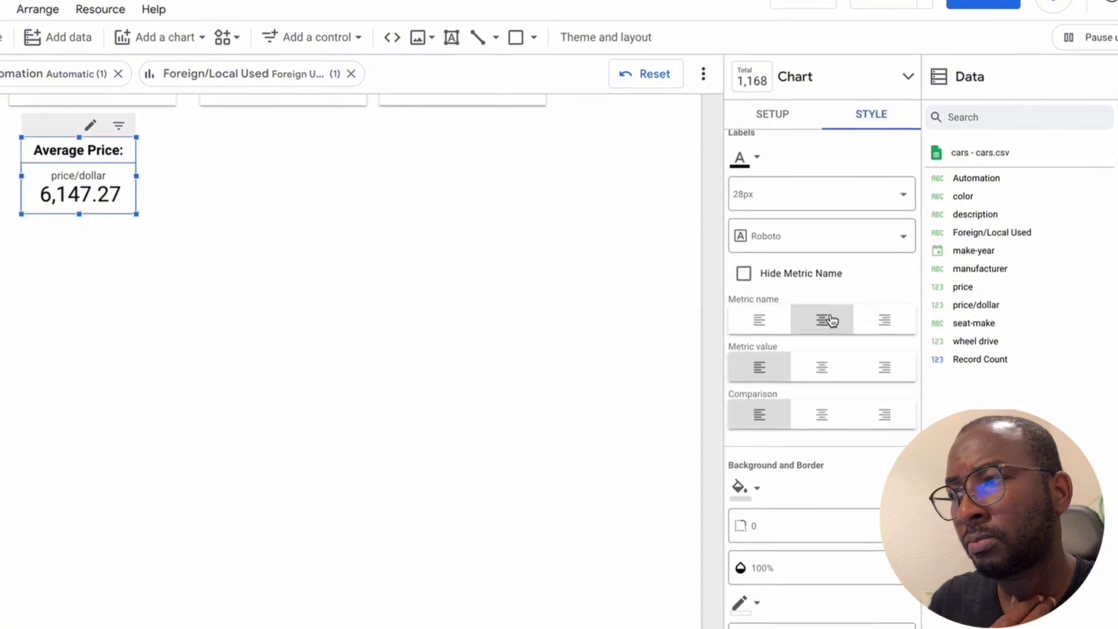
{"action": "left_click", "coordinate": [744, 271]}
Give the Average Price scorecard a light green background and a solid border of weight 1
{"action": "left_click", "coordinate": [737, 487]}
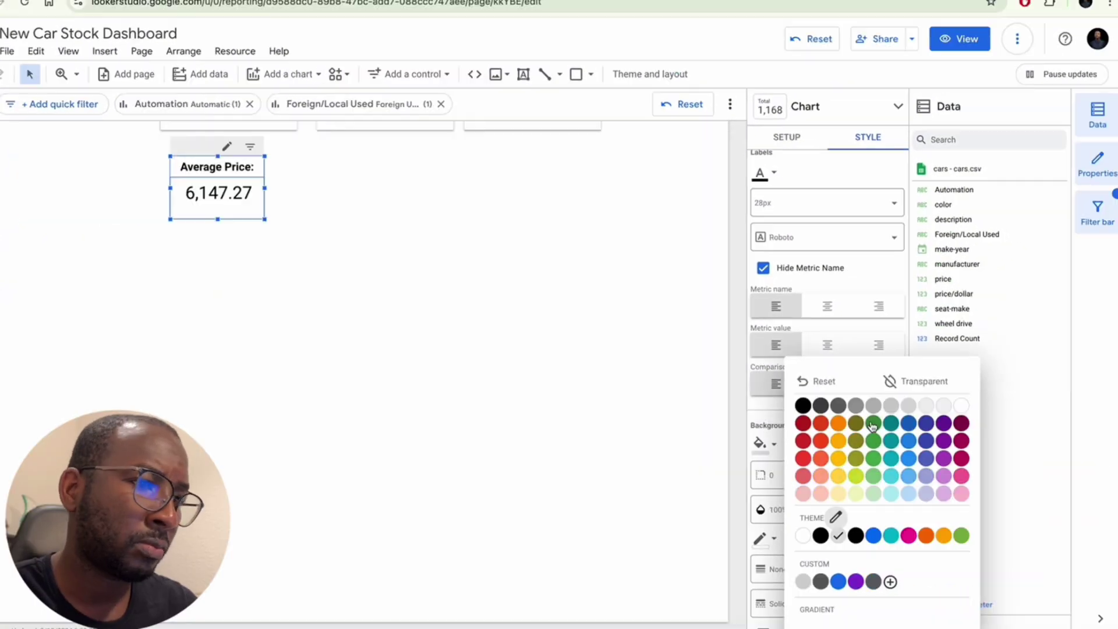
{"action": "left_click", "coordinate": [844, 512]}
{"action": "scroll", "coordinate": [859, 575], "scroll_direction": "down", "scroll_amount": 5}
{"action": "scroll", "coordinate": [856, 379], "scroll_direction": "up", "scroll_amount": 2}
{"action": "left_click", "coordinate": [832, 232]}
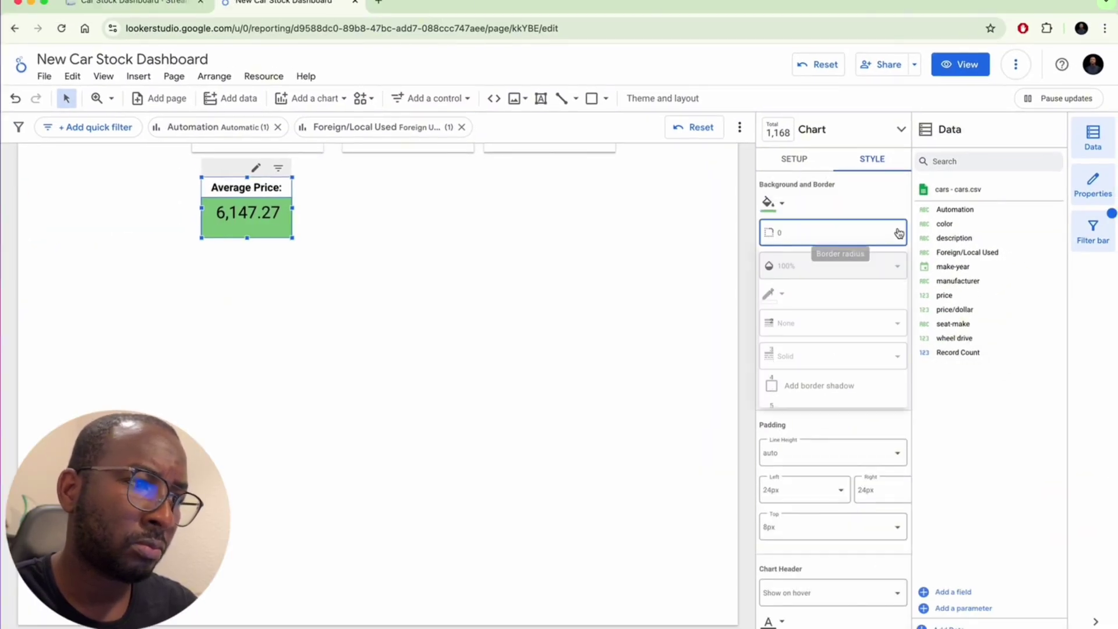
{"action": "left_click", "coordinate": [838, 252]}
{"action": "left_click", "coordinate": [782, 294]}
{"action": "left_click", "coordinate": [648, 309]}
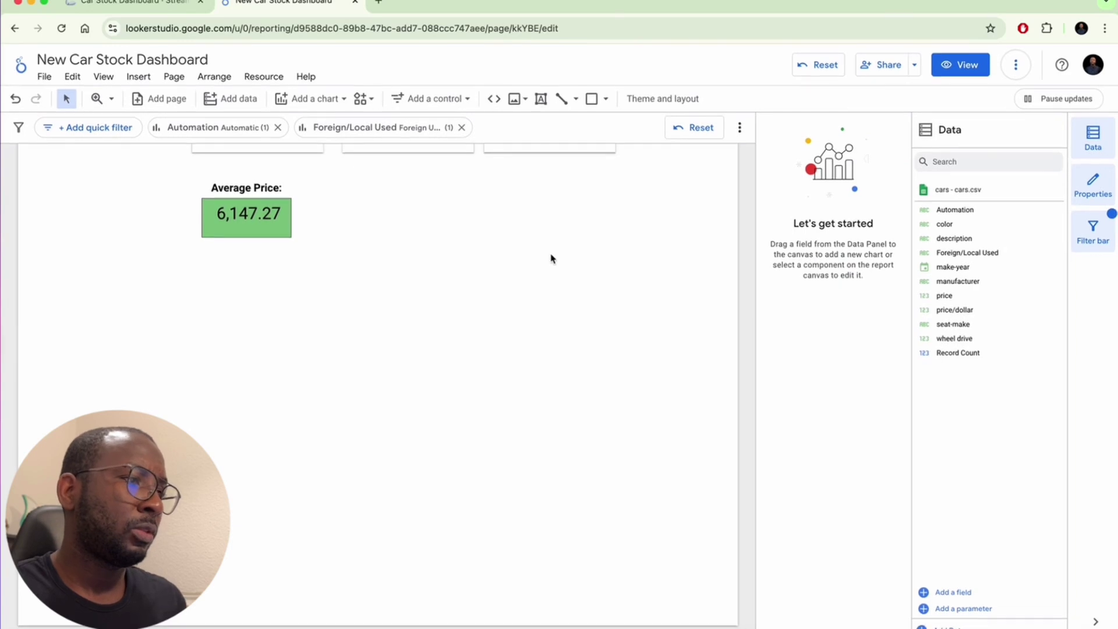
{"action": "scroll", "coordinate": [551, 257], "scroll_direction": "up", "scroll_amount": 2}
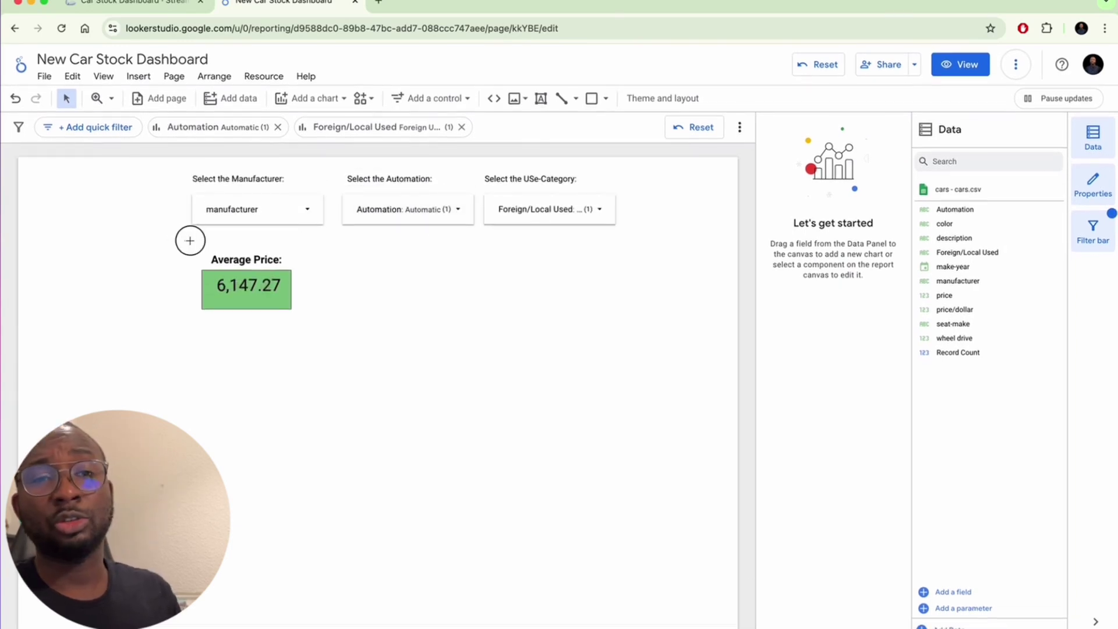
Change the data type of the Average Price scorecard's price/dollar metric to Currency, USD - US Dollar ($)
{"action": "left_click", "coordinate": [333, 325]}
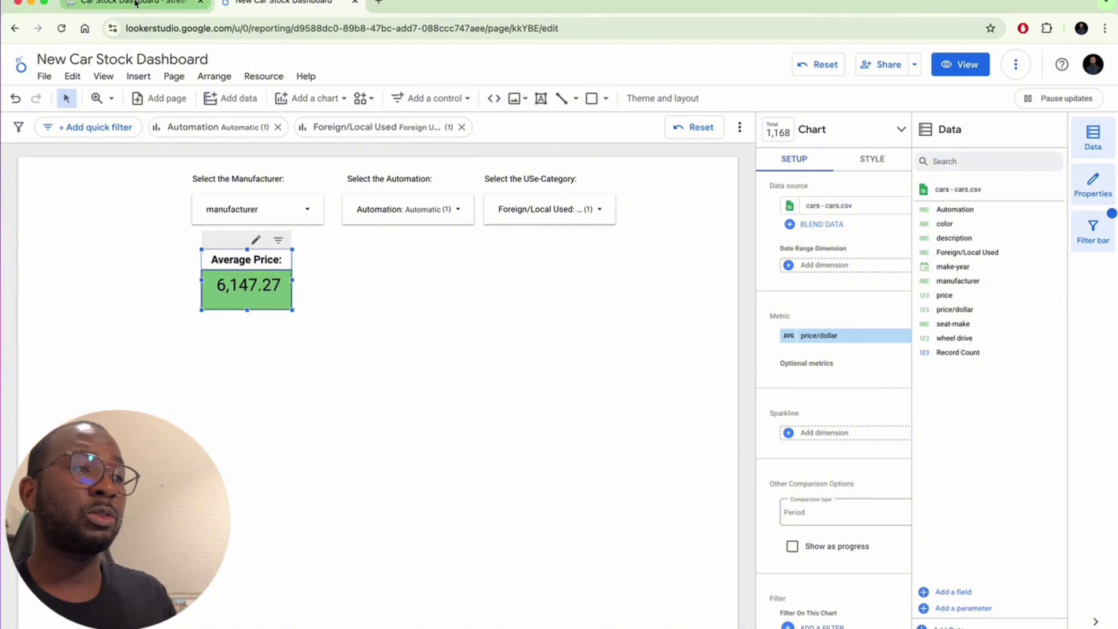
{"action": "left_click", "coordinate": [353, 351]}
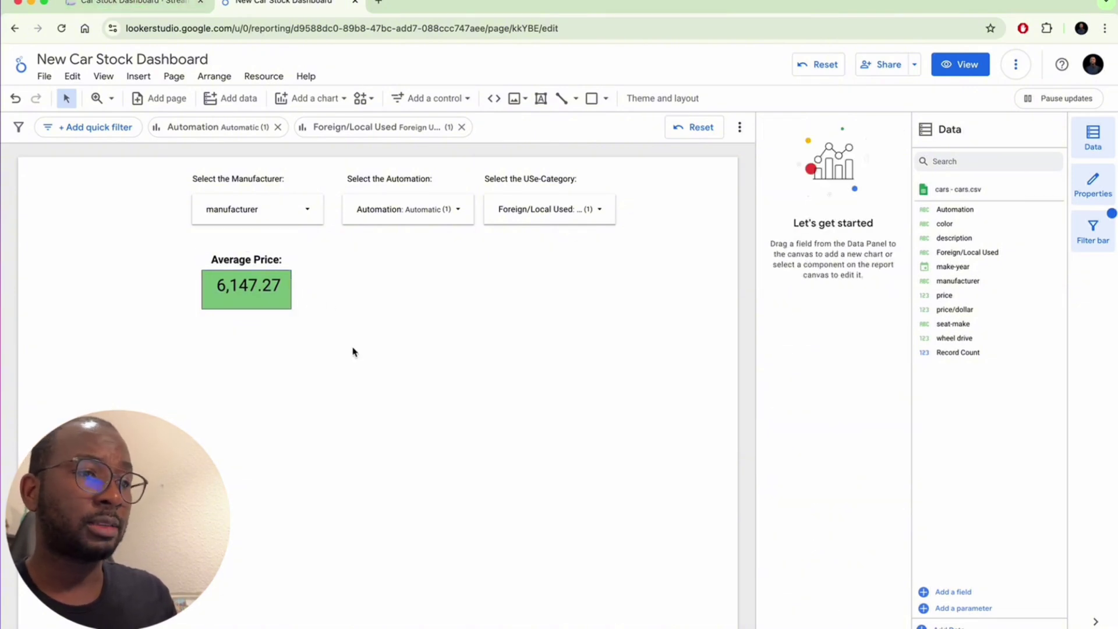
{"action": "left_click", "coordinate": [254, 279]}
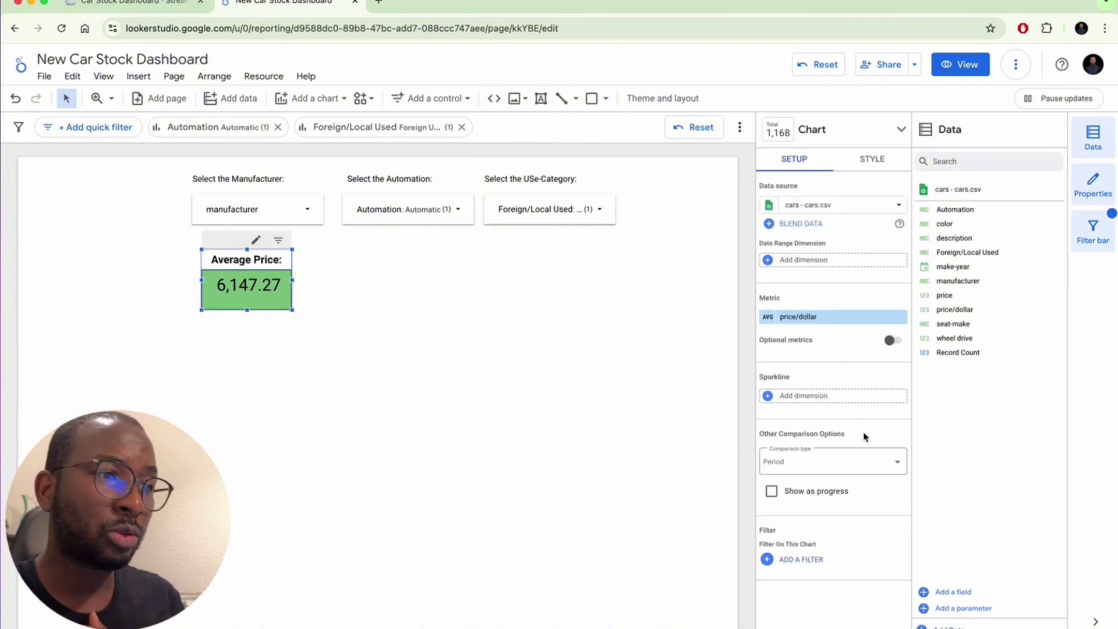
{"action": "left_click", "coordinate": [768, 317]}
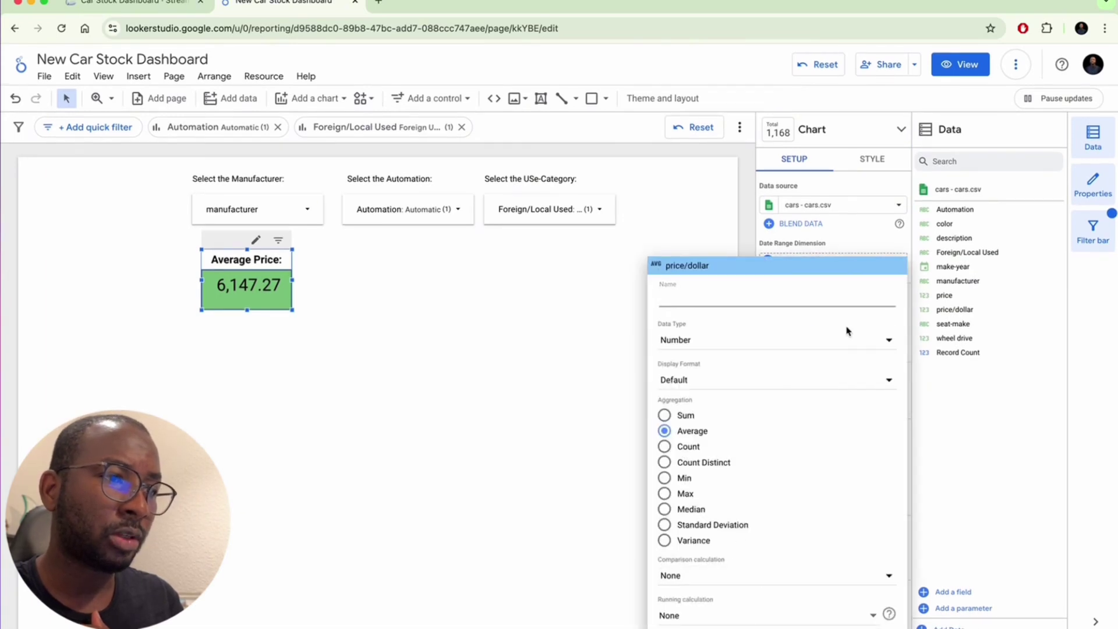
{"action": "left_click", "coordinate": [873, 341]}
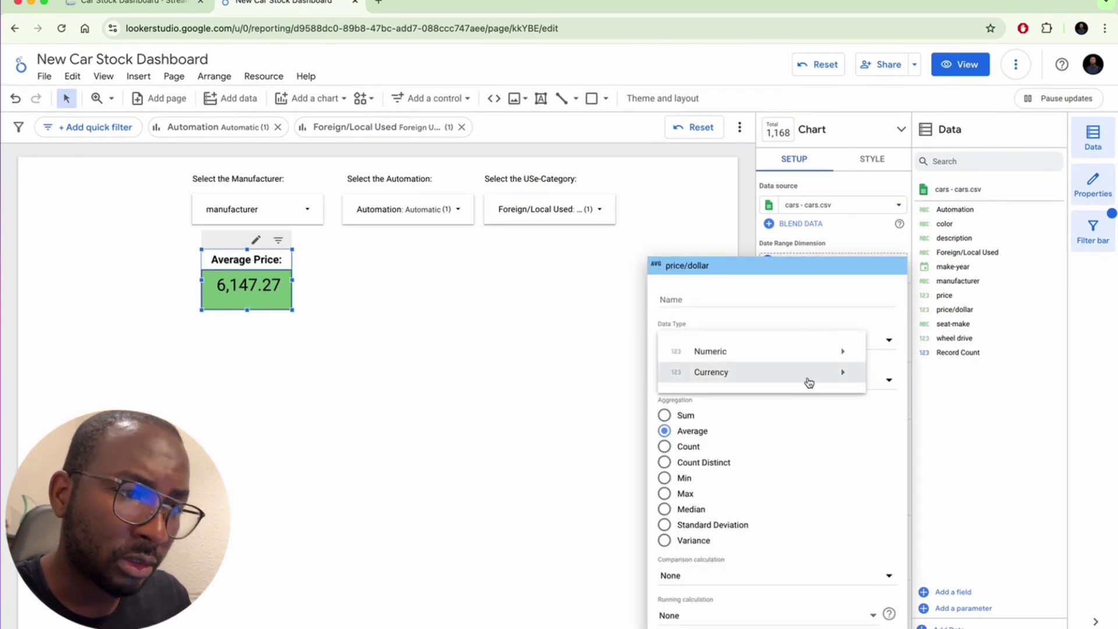
{"action": "mouse_move", "coordinate": [809, 379]}
{"action": "scroll", "coordinate": [975, 546], "scroll_direction": "down", "scroll_amount": 6}
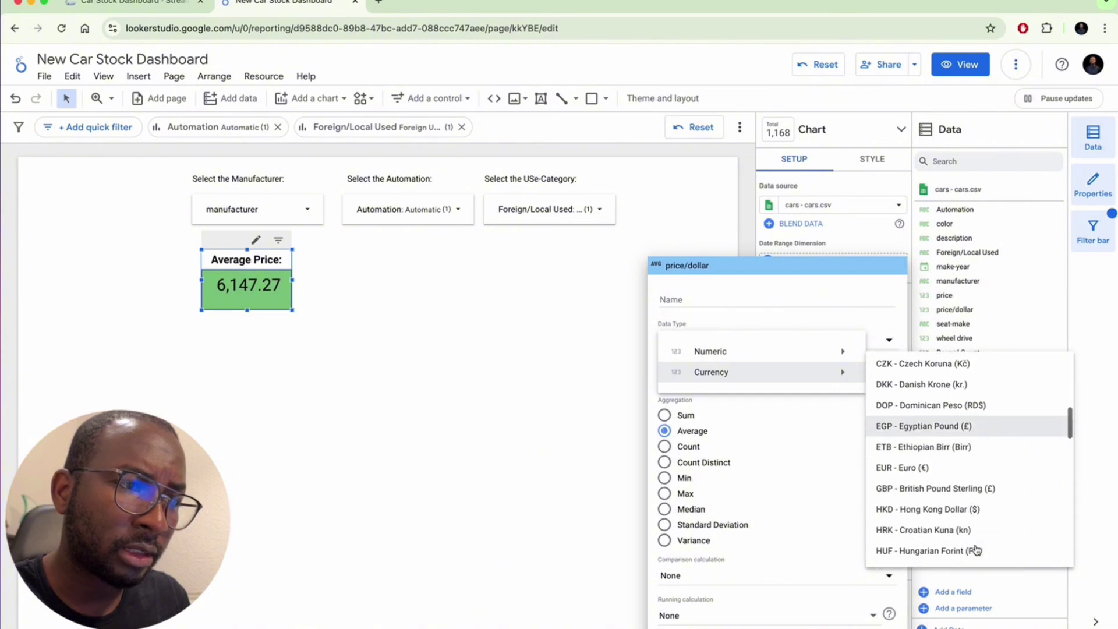
{"action": "scroll", "coordinate": [975, 550], "scroll_direction": "down", "scroll_amount": 6}
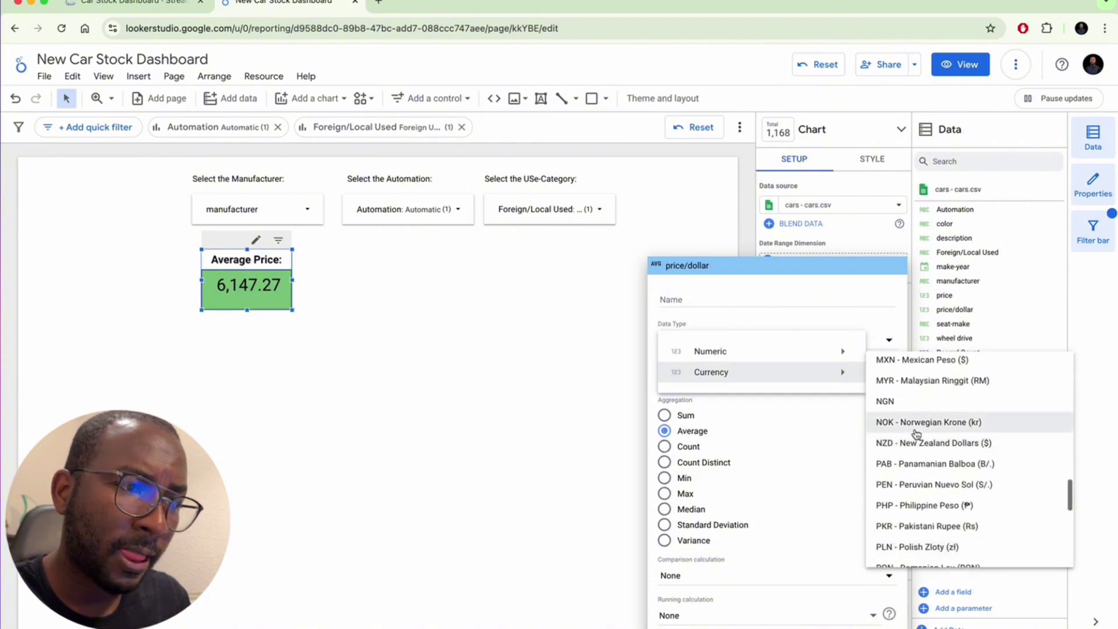
{"action": "scroll", "coordinate": [922, 500], "scroll_direction": "down", "scroll_amount": 6}
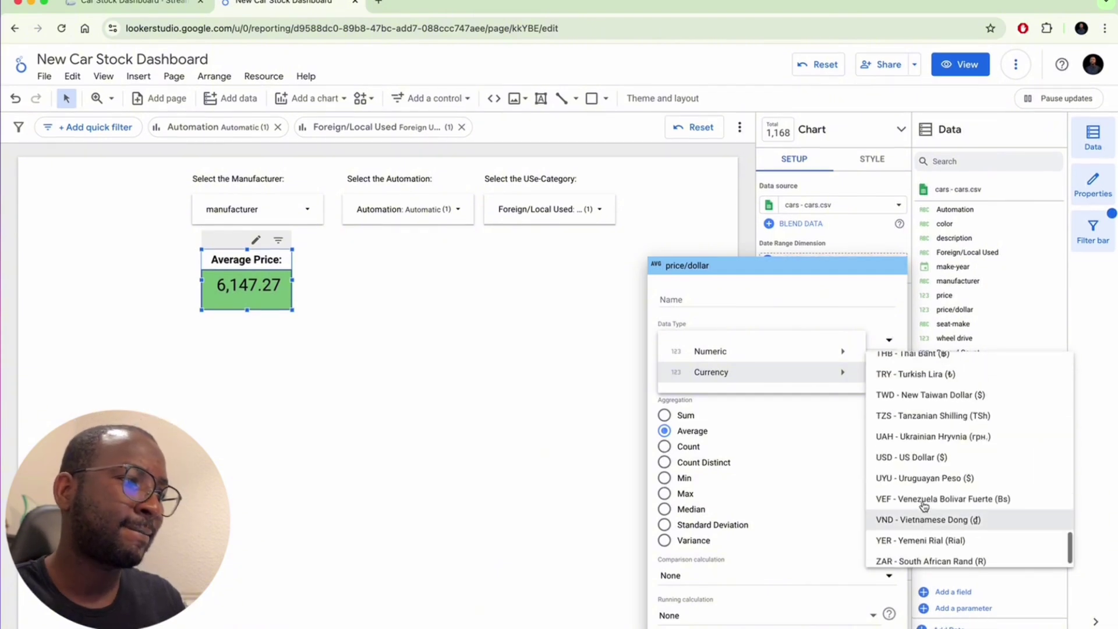
{"action": "scroll", "coordinate": [926, 489], "scroll_direction": "up", "scroll_amount": 1}
{"action": "left_click", "coordinate": [926, 476]}
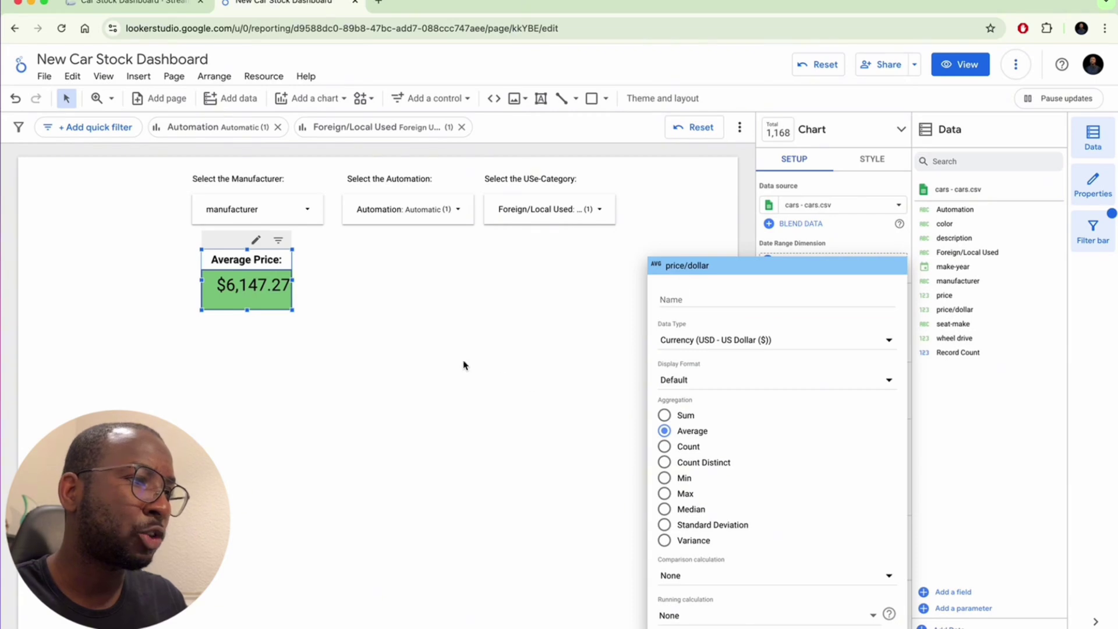
Examine how the Streamlit Car Stock Dashboard formats its average price and look through the scorecard's style options for a matching setting
{"action": "left_click", "coordinate": [156, 4]}
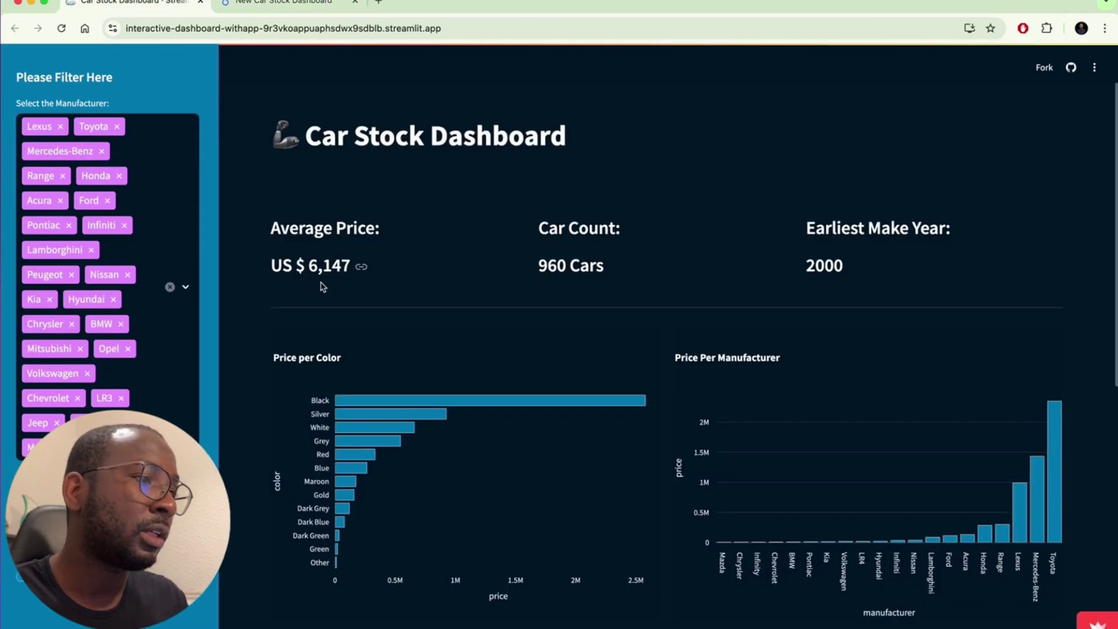
{"action": "left_click", "coordinate": [283, 4]}
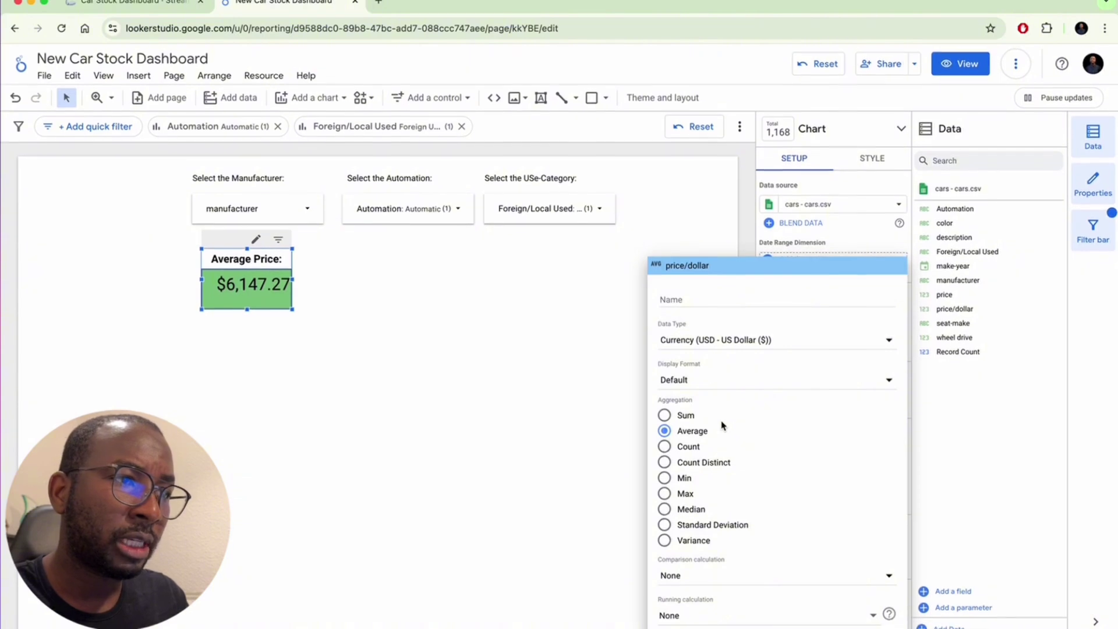
{"action": "left_click", "coordinate": [605, 451]}
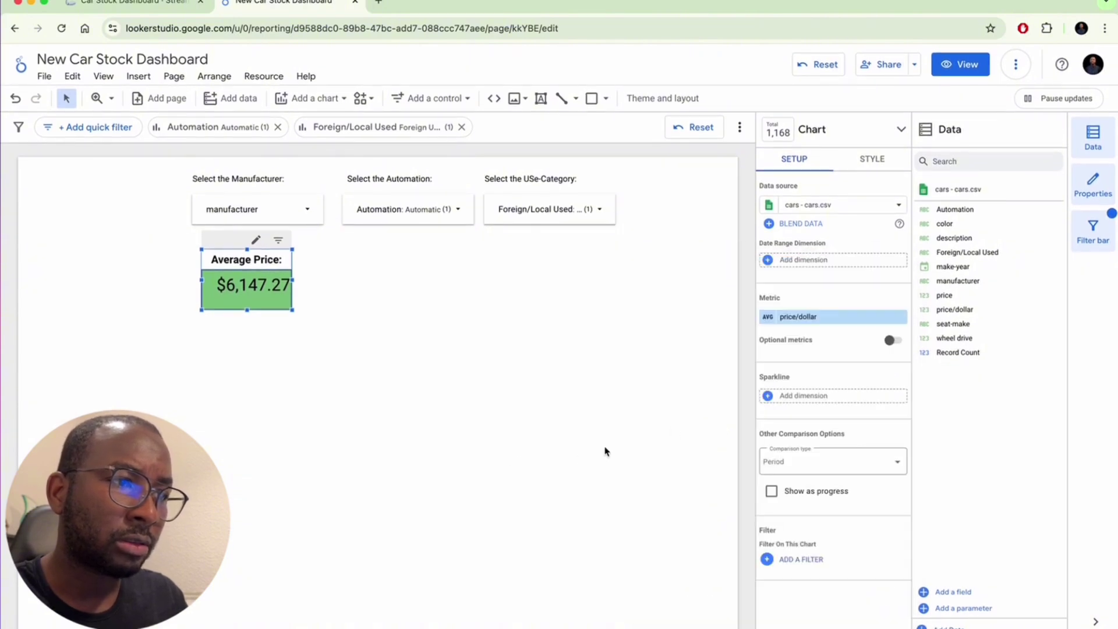
{"action": "left_click", "coordinate": [868, 160]}
{"action": "scroll", "coordinate": [841, 320], "scroll_direction": "down", "scroll_amount": 8}
{"action": "scroll", "coordinate": [846, 377], "scroll_direction": "up", "scroll_amount": 8}
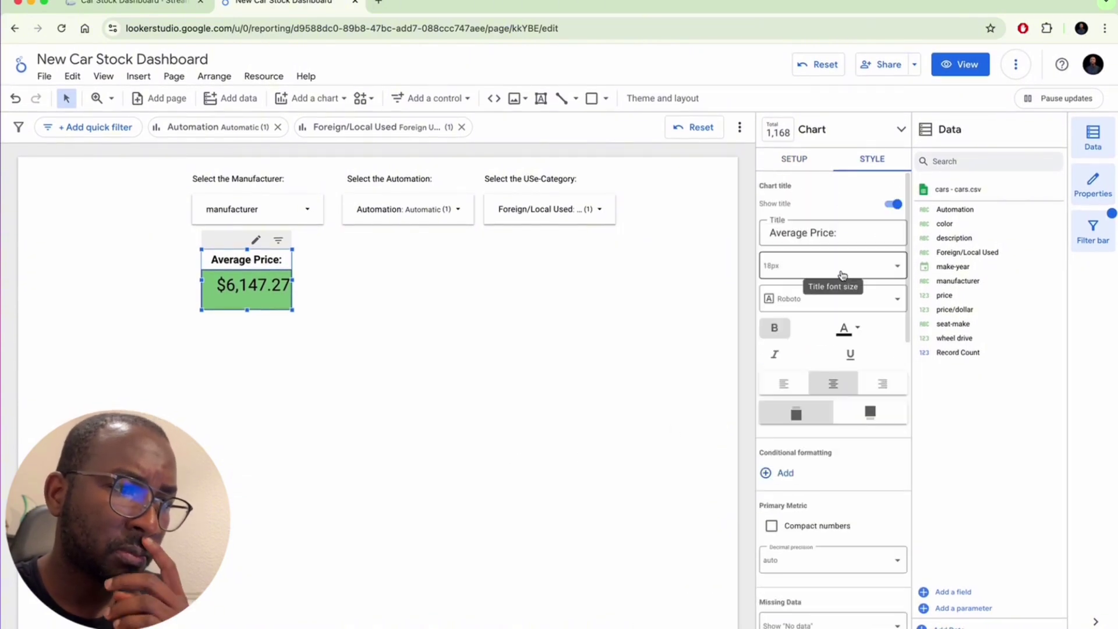
{"action": "scroll", "coordinate": [841, 274], "scroll_direction": "down", "scroll_amount": 5}
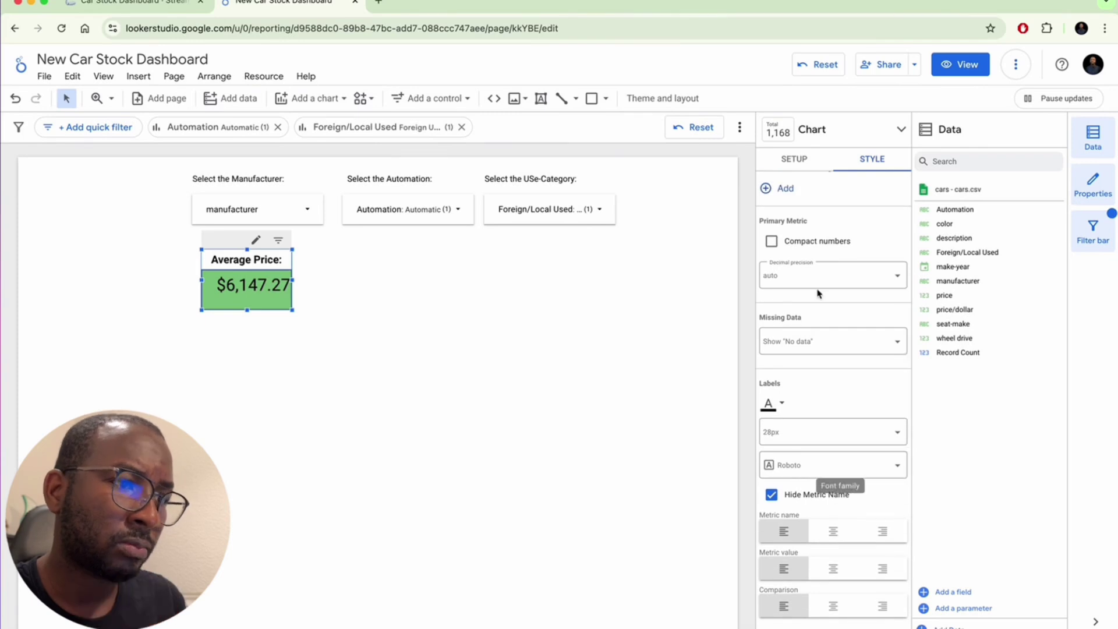
{"action": "scroll", "coordinate": [815, 303], "scroll_direction": "down", "scroll_amount": 5}
Set the comparison type of the Average Price scorecard to None
{"action": "left_click", "coordinate": [794, 159]}
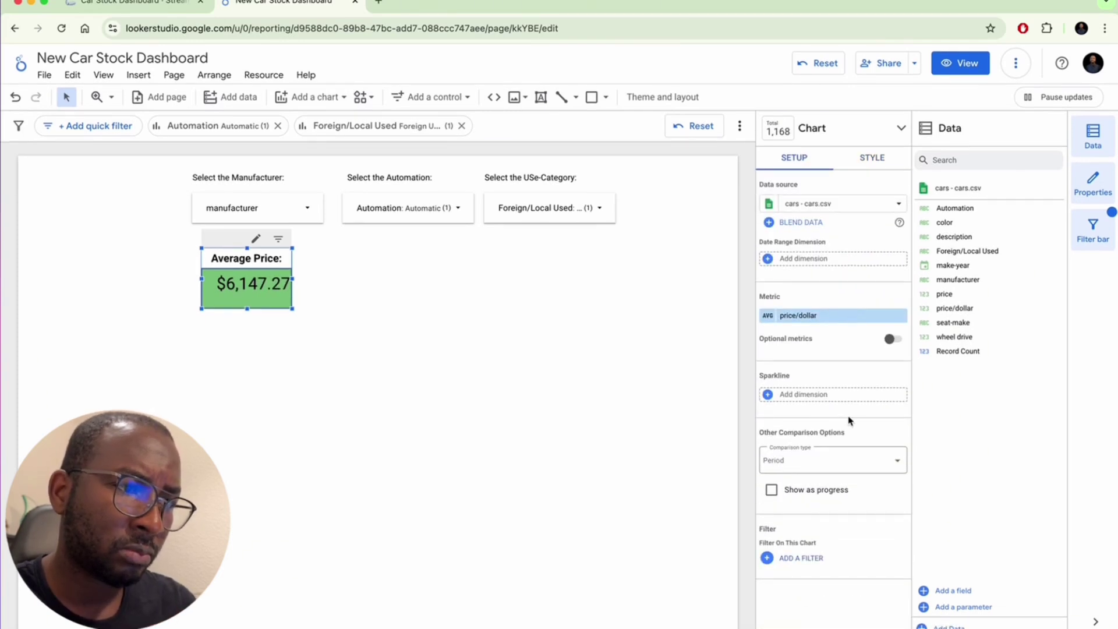
{"action": "left_click", "coordinate": [897, 464]}
{"action": "left_click", "coordinate": [836, 588]}
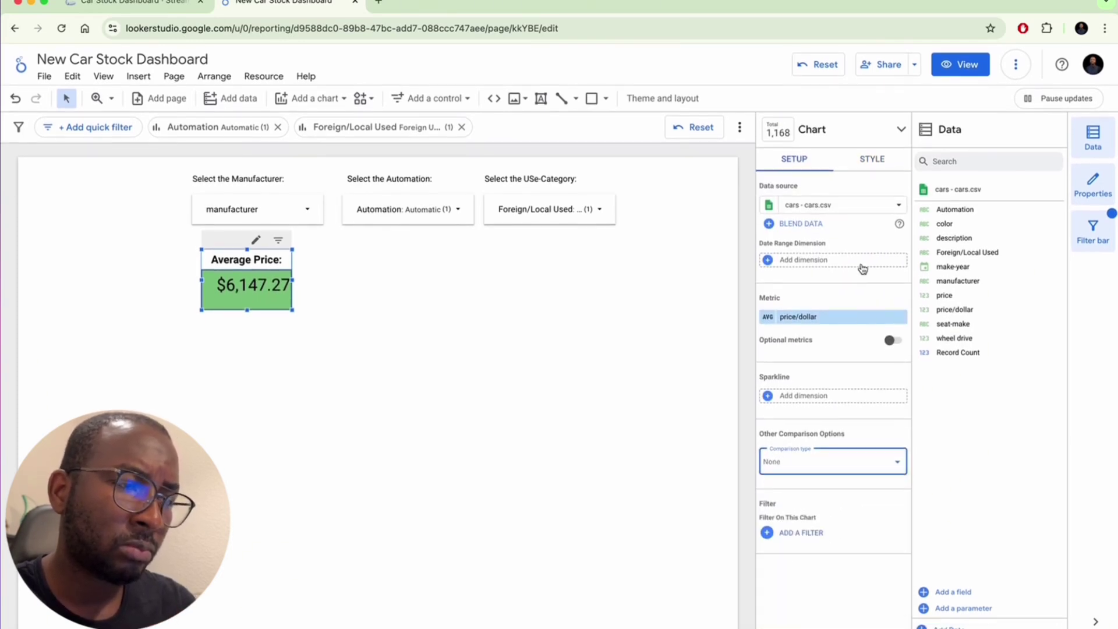
Set the display format of the scorecard's price/dollar metric to Number(0)
{"action": "left_click", "coordinate": [768, 317]}
{"action": "left_click", "coordinate": [889, 381]}
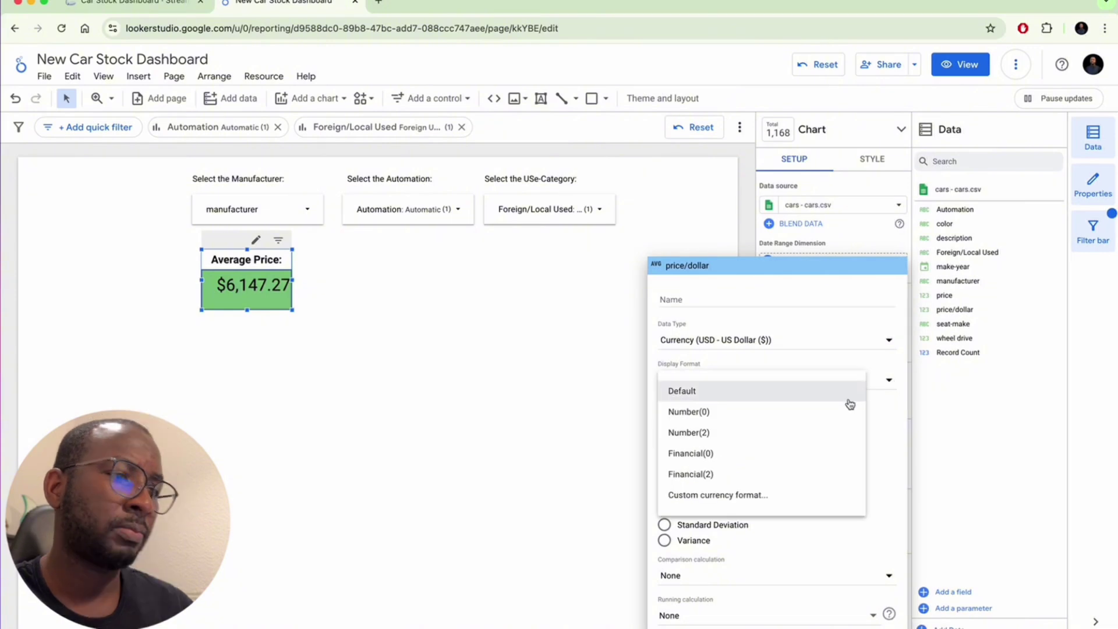
{"action": "left_click", "coordinate": [840, 410]}
{"action": "left_click", "coordinate": [566, 392]}
Duplicate the Average Price scorecard and place the copy beside the original, below the automation drop-down
{"action": "left_click", "coordinate": [175, 250]}
{"action": "left_click", "coordinate": [280, 294]}
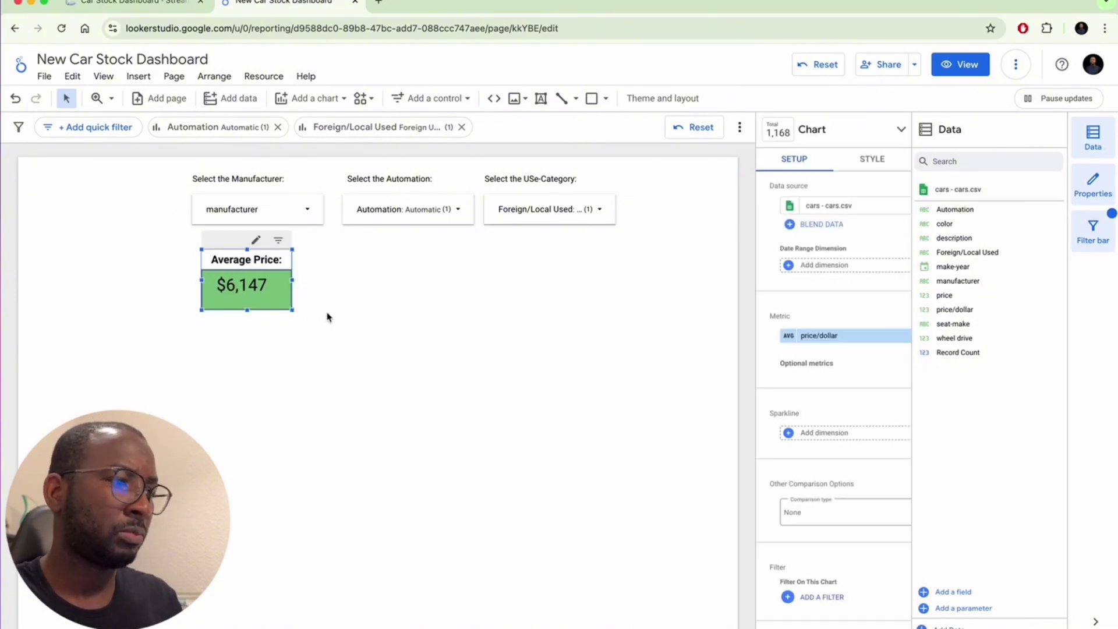
{"action": "key", "text": "ctrl+d"}
{"action": "key", "text": "shift+Right"}
{"action": "key", "text": "shift+Right"}
{"action": "key", "text": "shift+Right"}
{"action": "key", "text": "shift+Right"}
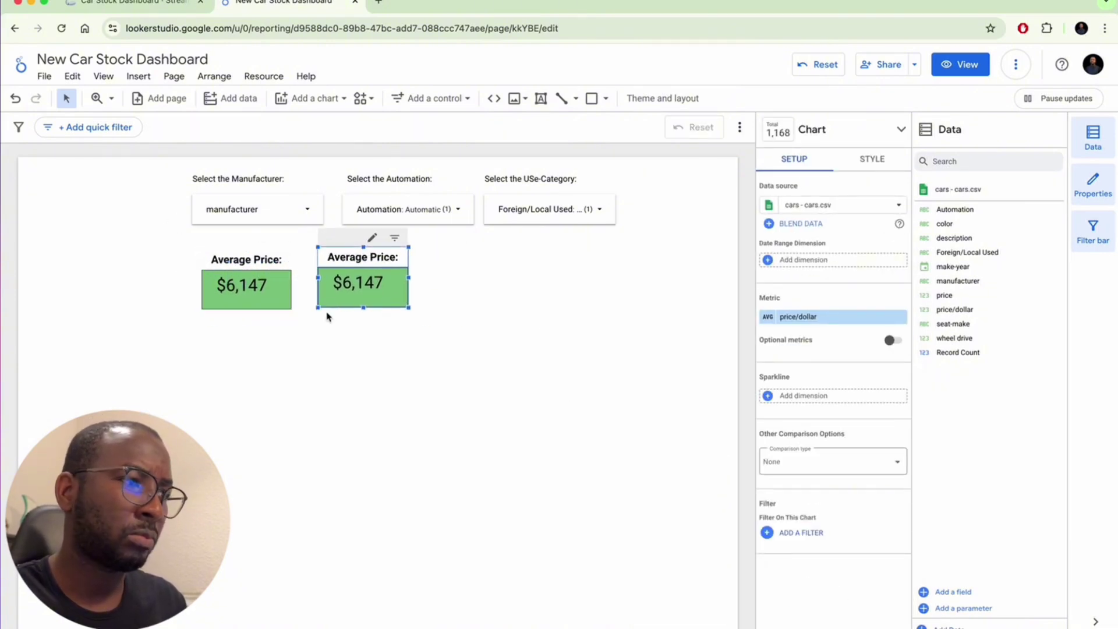
{"action": "left_click", "coordinate": [871, 159]}
{"action": "scroll", "coordinate": [844, 532], "scroll_direction": "down", "scroll_amount": 2}
{"action": "left_click", "coordinate": [894, 529]}
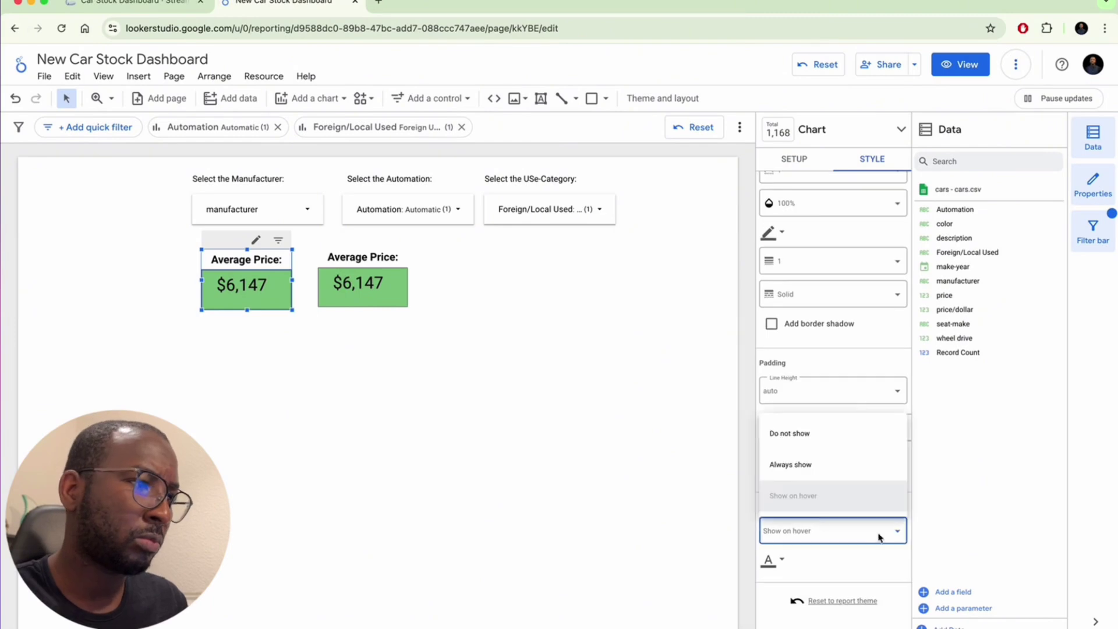
{"action": "left_click", "coordinate": [423, 301]}
Change the title of the duplicated scorecard to "Car Count"
{"action": "left_click", "coordinate": [344, 252]}
{"action": "left_click", "coordinate": [873, 158]}
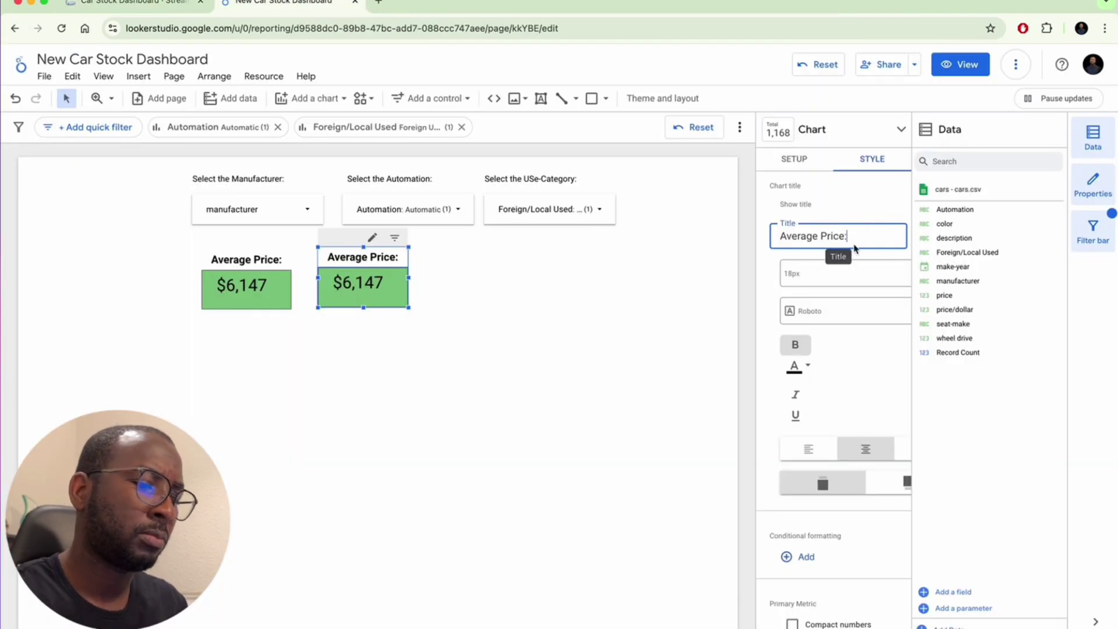
{"action": "type", "text": "Car Count"}
Replace the Car Count scorecard's price/dollar metric with Record Count
{"action": "scroll", "coordinate": [832, 350], "scroll_direction": "down", "scroll_amount": 3}
{"action": "left_click", "coordinate": [794, 158]}
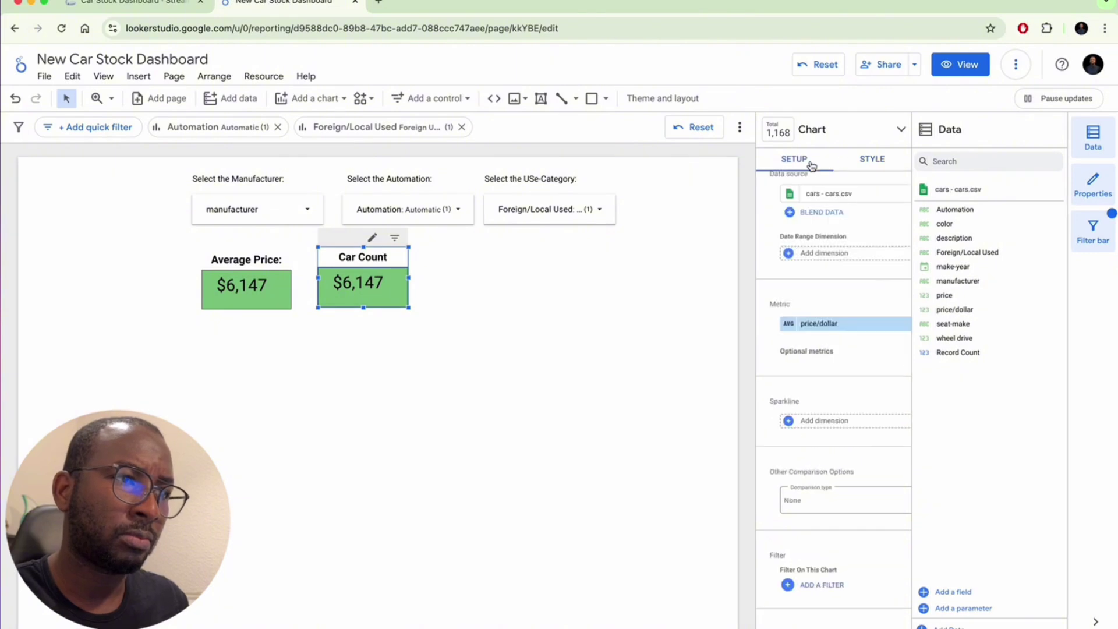
{"action": "left_click", "coordinate": [337, 390]}
{"action": "left_click", "coordinate": [327, 260]}
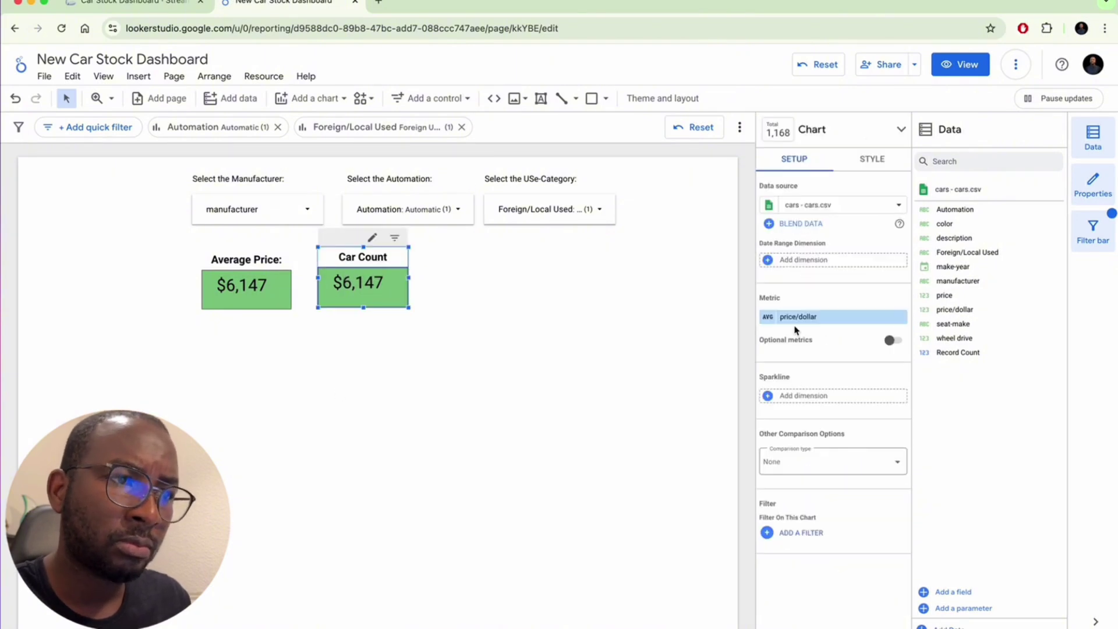
{"action": "left_click", "coordinate": [794, 319]}
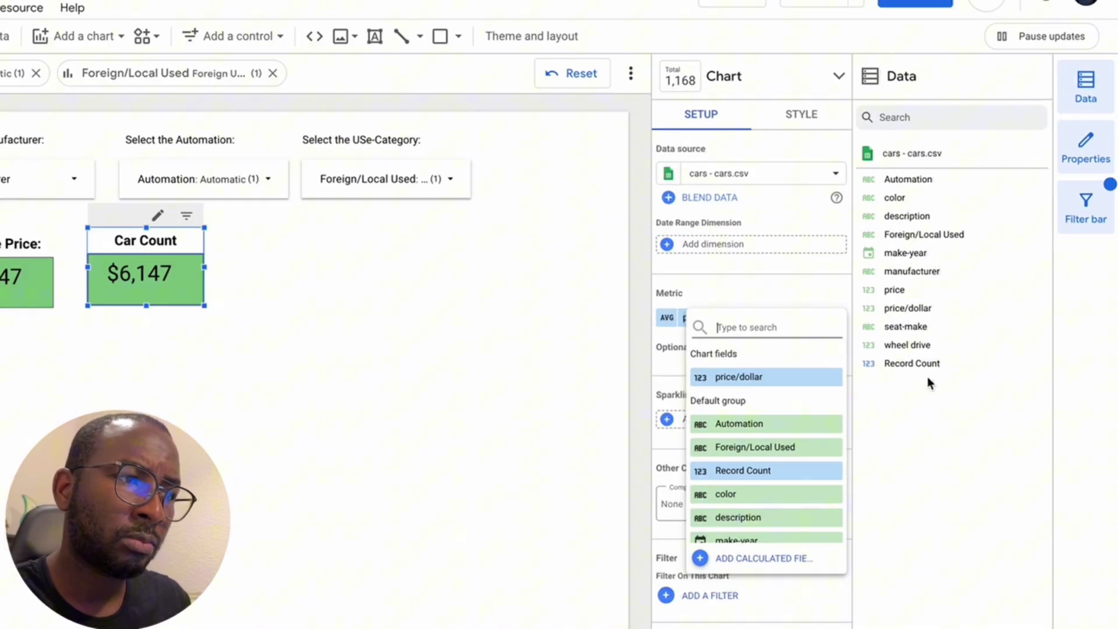
{"action": "left_click_drag", "start_coordinate": [958, 352], "coordinate": [821, 322]}
{"action": "left_click", "coordinate": [768, 318]}
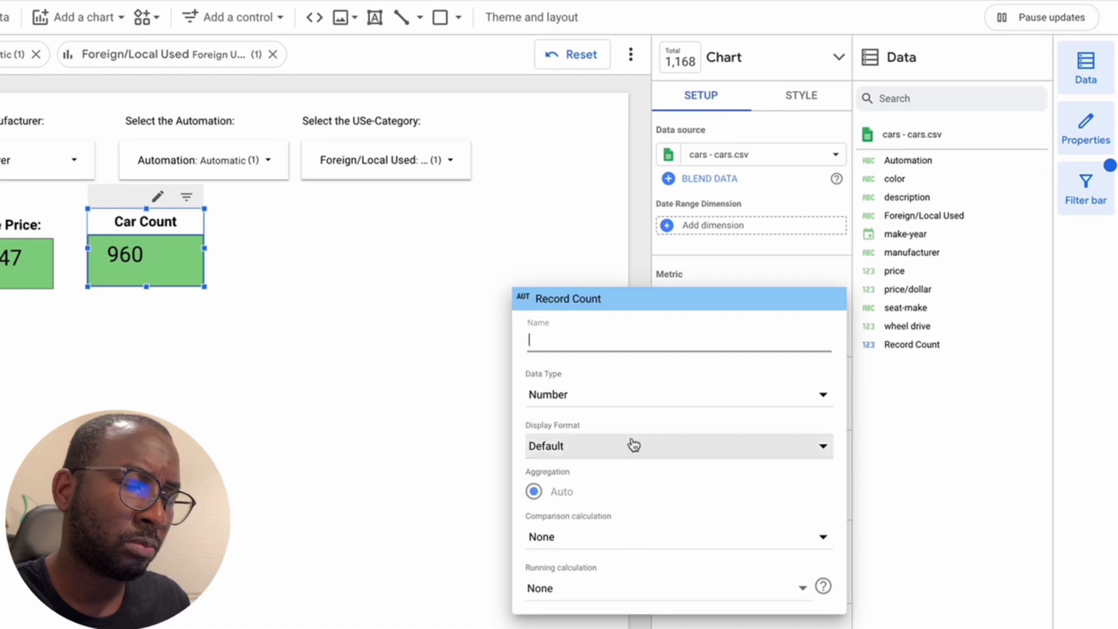
{"action": "left_click", "coordinate": [404, 423]}
Widen both scorecards to the same width and shift them right so they sit level in one row beneath the filter controls
{"action": "left_click_drag", "start_coordinate": [123, 220], "coordinate": [173, 212]}
{"action": "left_click_drag", "start_coordinate": [451, 222], "coordinate": [453, 222]}
{"action": "left_click_drag", "start_coordinate": [280, 240], "coordinate": [297, 214]}
{"action": "left_click_drag", "start_coordinate": [362, 261], "coordinate": [402, 241]}
{"action": "left_click", "coordinate": [477, 217]}
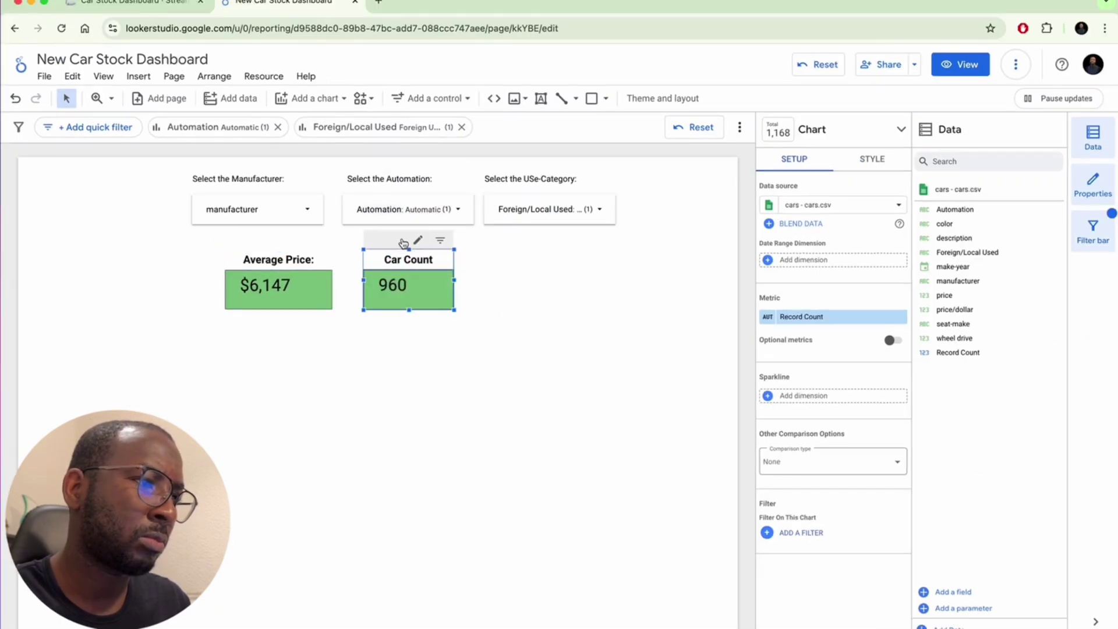
{"action": "left_click_drag", "start_coordinate": [454, 280], "coordinate": [476, 284]}
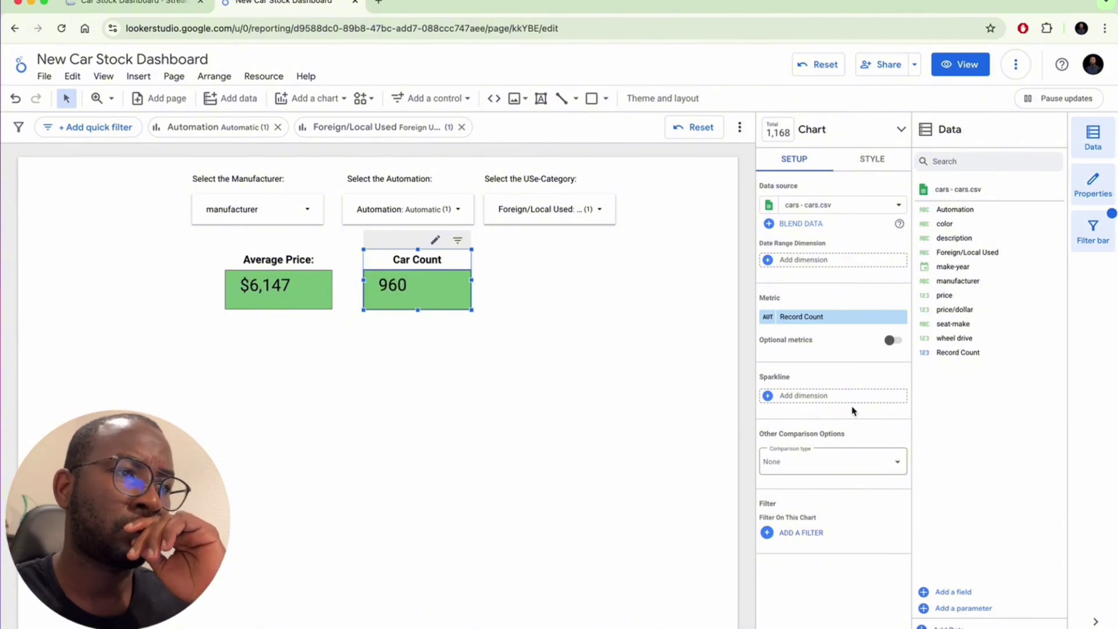
Centre the record count value inside the Car Count scorecard
{"action": "left_click", "coordinate": [857, 171]}
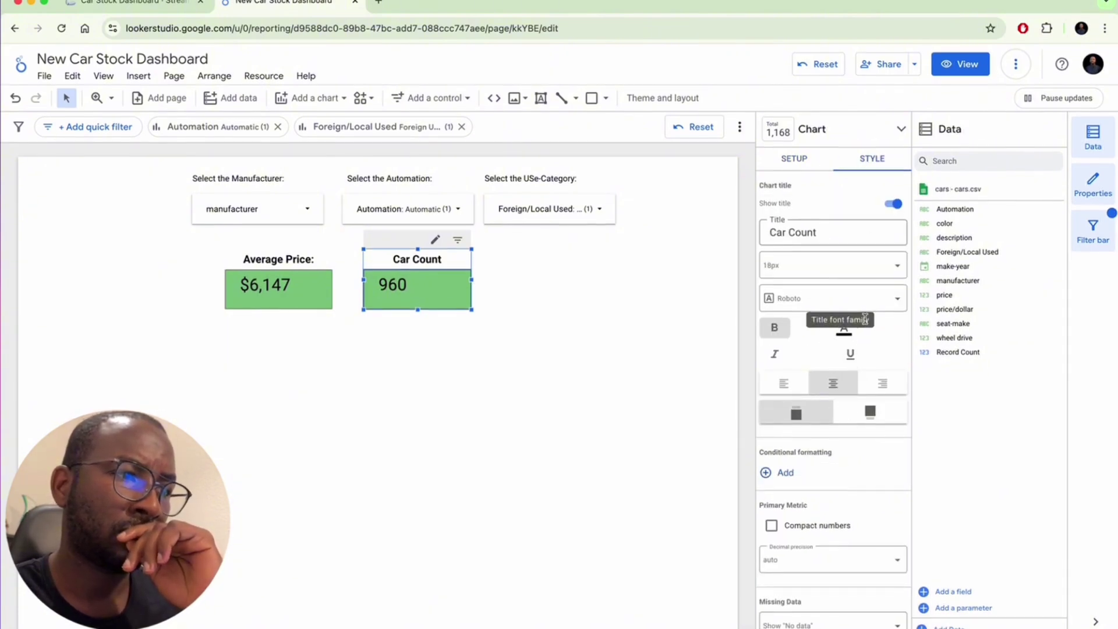
{"action": "scroll", "coordinate": [847, 381], "scroll_direction": "down", "scroll_amount": 7}
{"action": "left_click", "coordinate": [833, 450]}
{"action": "scroll", "coordinate": [839, 506], "scroll_direction": "down", "scroll_amount": 6}
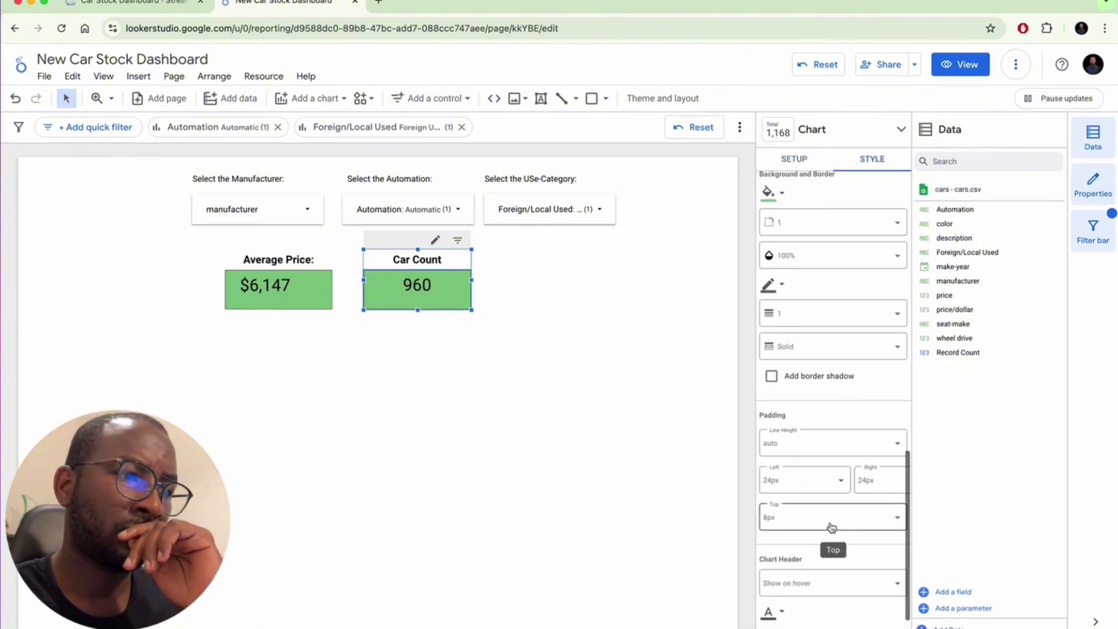
{"action": "left_click", "coordinate": [588, 314]}
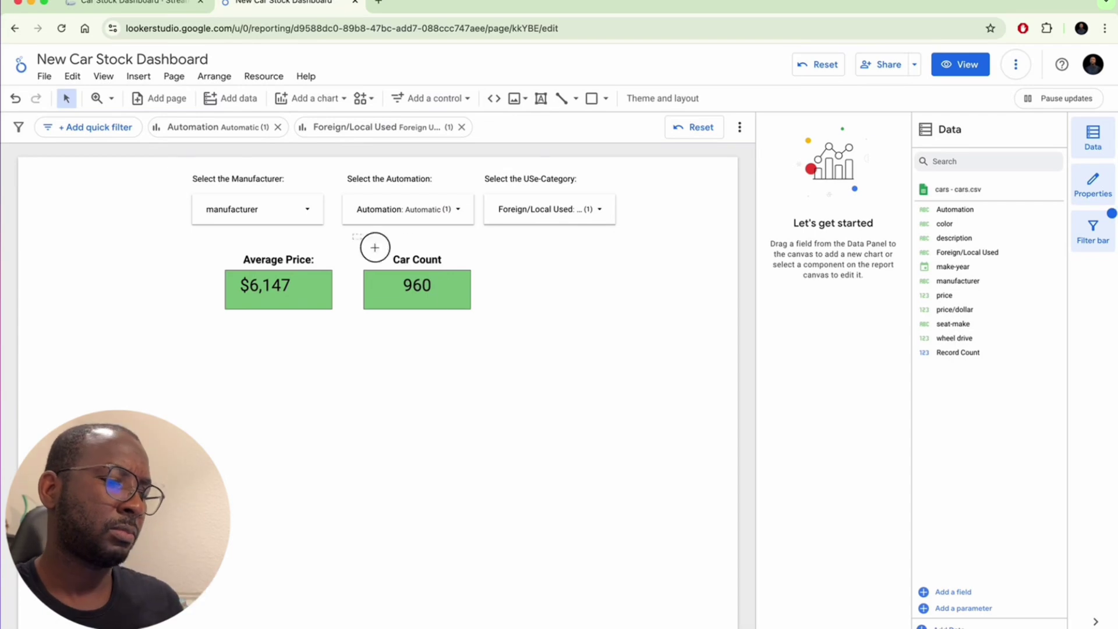
Duplicate the Car Count scorecard and place the copy level with it, beneath the use-category drop-down
{"action": "left_click", "coordinate": [375, 247]}
{"action": "key", "text": "ctrl+d"}
{"action": "left_click_drag", "start_coordinate": [460, 302], "coordinate": [543, 267]}
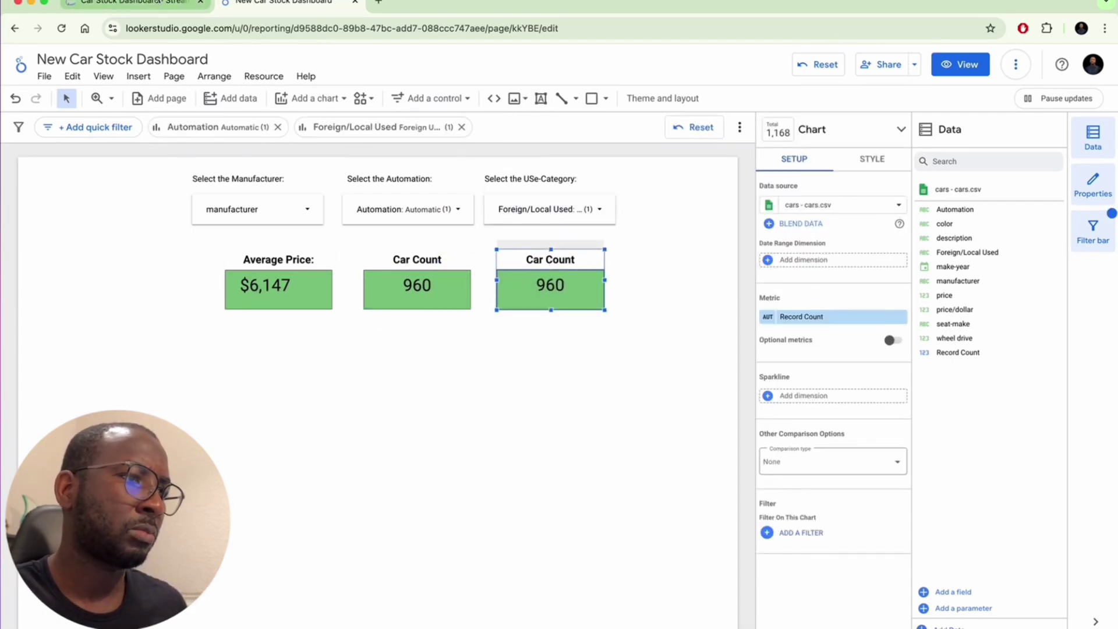
Change the title of the duplicated scorecard to "Earliest Make Year"
{"action": "key", "text": "ctrl+Tab"}
{"action": "key", "text": "ctrl+Tab"}
{"action": "key", "text": "ctrl+Tab"}
{"action": "key", "text": "ctrl+Tab"}
{"action": "left_click", "coordinate": [601, 262]}
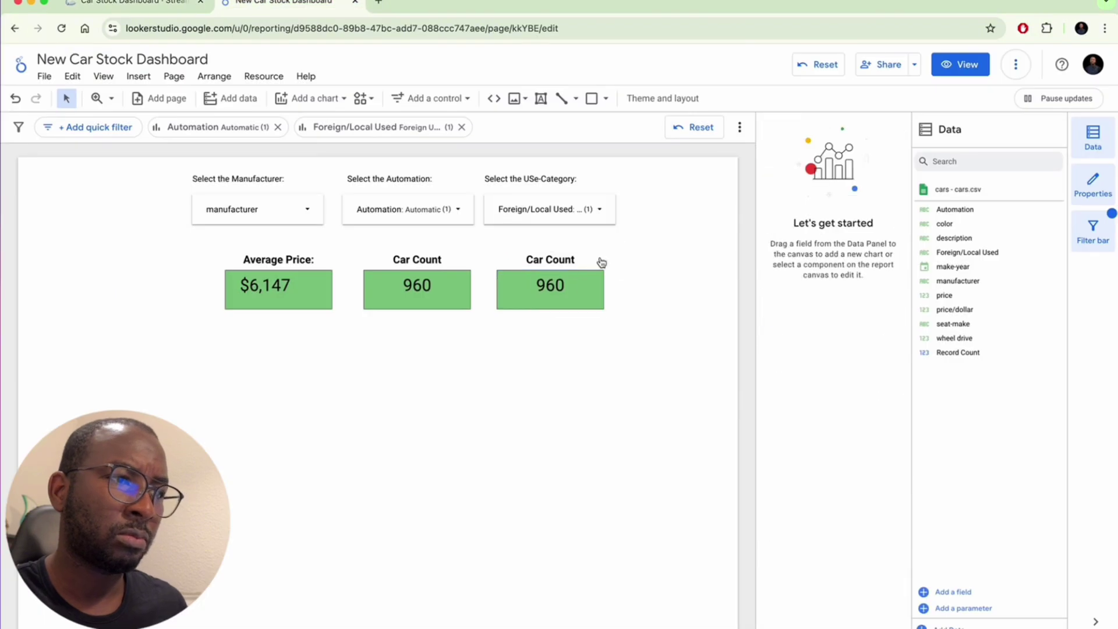
{"action": "left_click", "coordinate": [601, 262]}
{"action": "left_click", "coordinate": [871, 159]}
{"action": "triple_click", "coordinate": [831, 231]}
{"action": "type", "text": "Ea"}
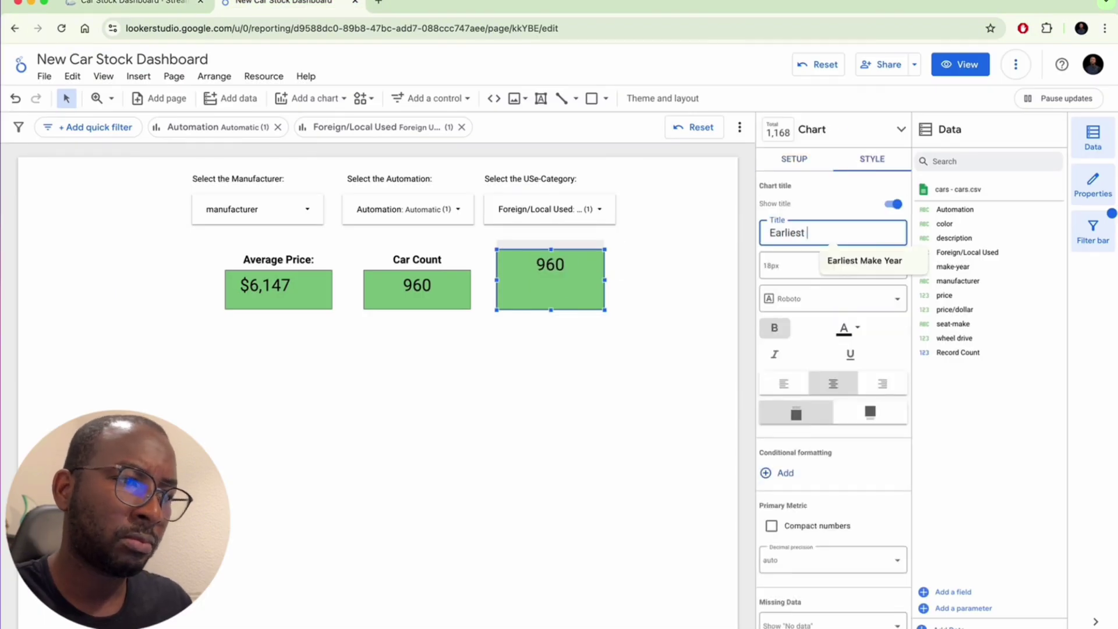
{"action": "type", "text": "rliest"}
{"action": "left_click", "coordinate": [864, 261]}
{"action": "key", "text": "Escape"}
Replace the Earliest Make Year scorecard's metric with make-year aggregated as Min, and compare the result with the Streamlit dashboard
{"action": "left_click", "coordinate": [550, 277]}
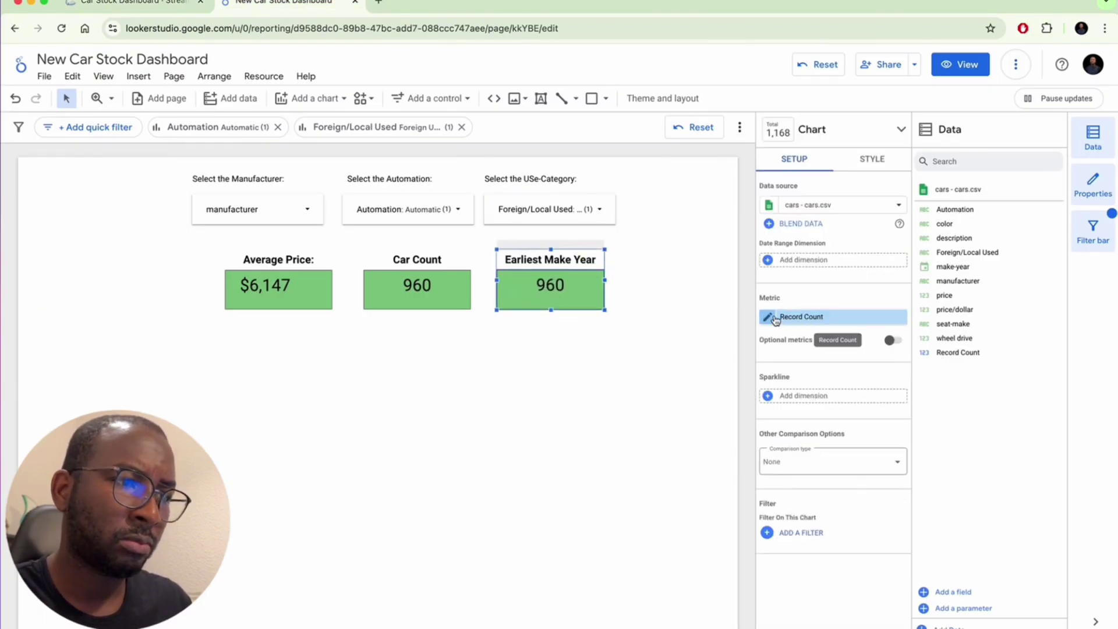
{"action": "left_click", "coordinate": [775, 320]}
{"action": "left_click_drag", "start_coordinate": [953, 267], "coordinate": [811, 318]}
{"action": "left_click", "coordinate": [811, 318]}
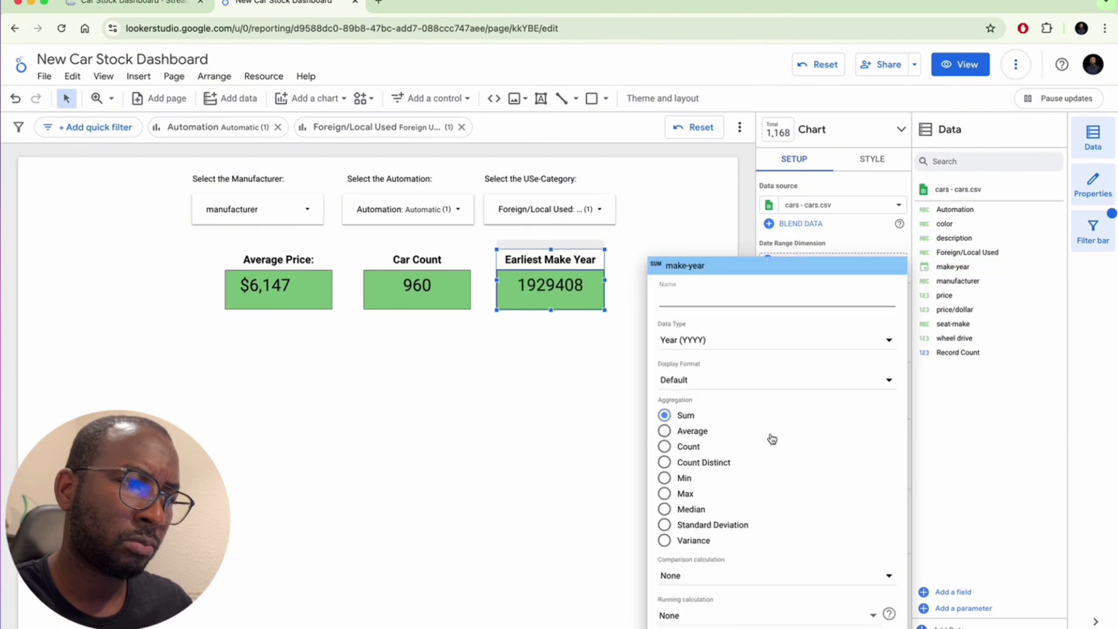
{"action": "left_click", "coordinate": [665, 478]}
{"action": "left_click", "coordinate": [605, 408]}
{"action": "left_click", "coordinate": [134, 3]}
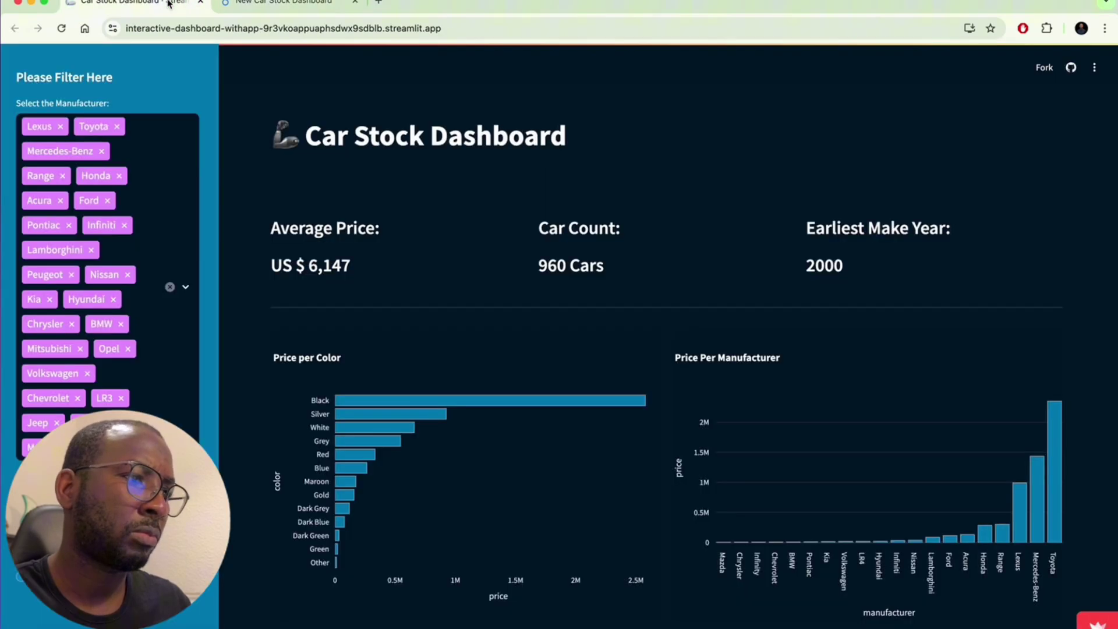
{"action": "left_click", "coordinate": [281, 6]}
{"action": "left_click", "coordinate": [518, 381]}
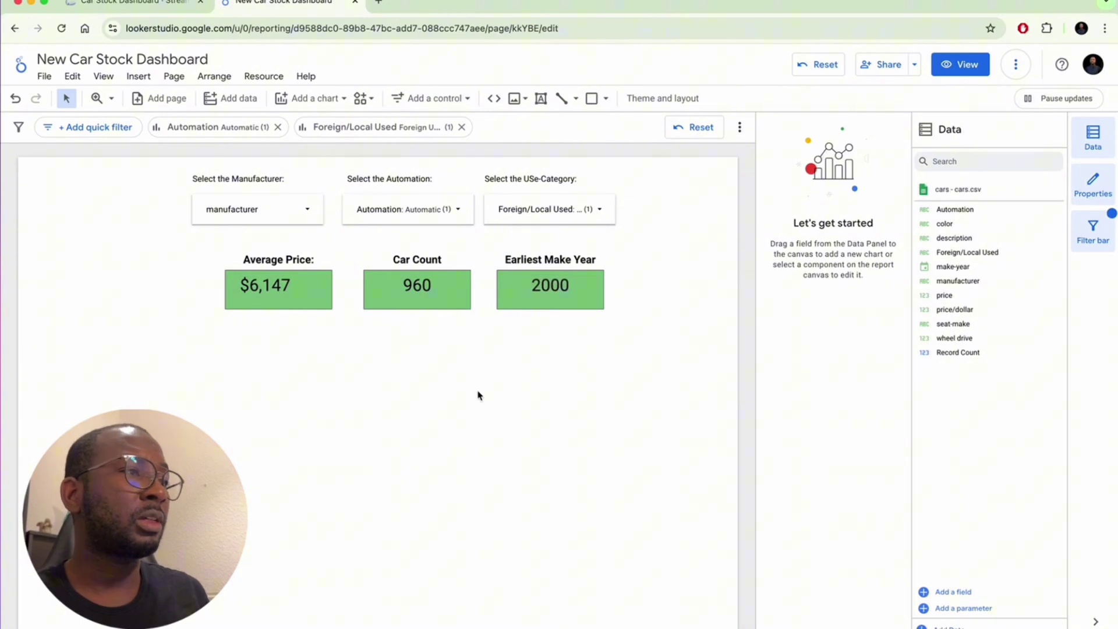
Add a colon to the end of the Car Count and Earliest Make Year scorecard titles, matching the Streamlit dashboard
{"action": "left_click", "coordinate": [133, 3]}
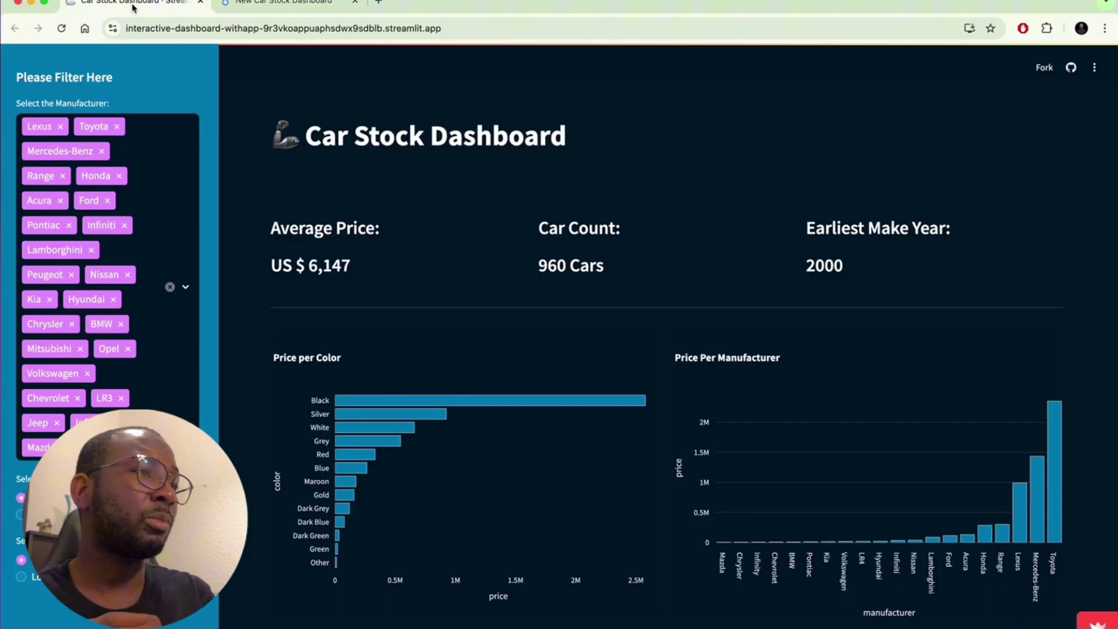
{"action": "left_click", "coordinate": [247, 2]}
{"action": "left_click", "coordinate": [413, 266]}
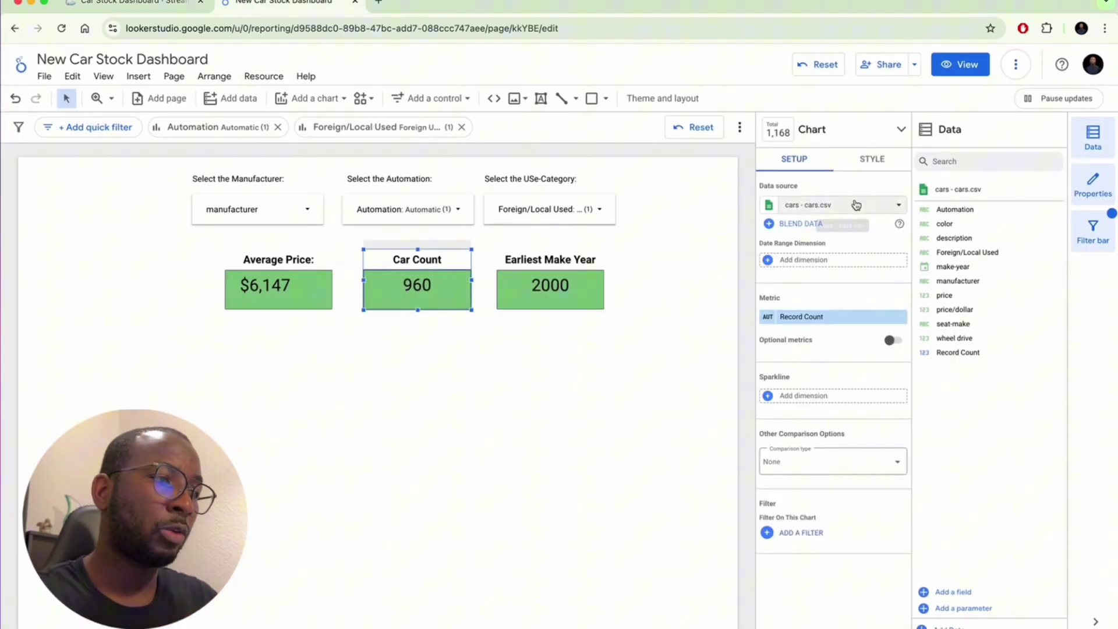
{"action": "left_click", "coordinate": [871, 159]}
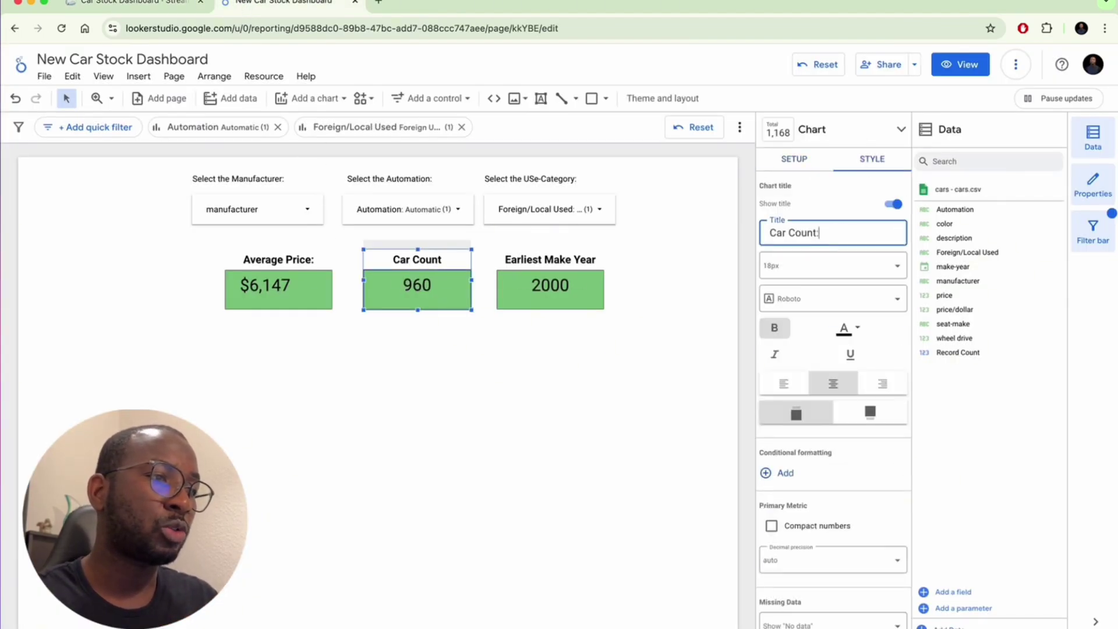
{"action": "left_click", "coordinate": [693, 350]}
{"action": "left_click", "coordinate": [548, 280]}
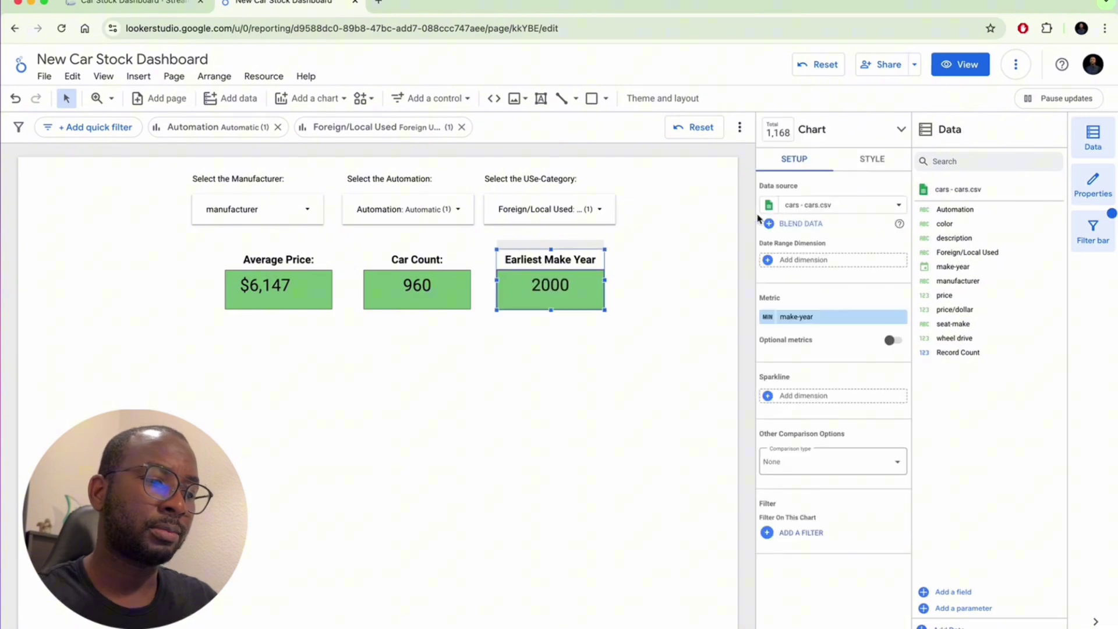
{"action": "left_click", "coordinate": [870, 157]}
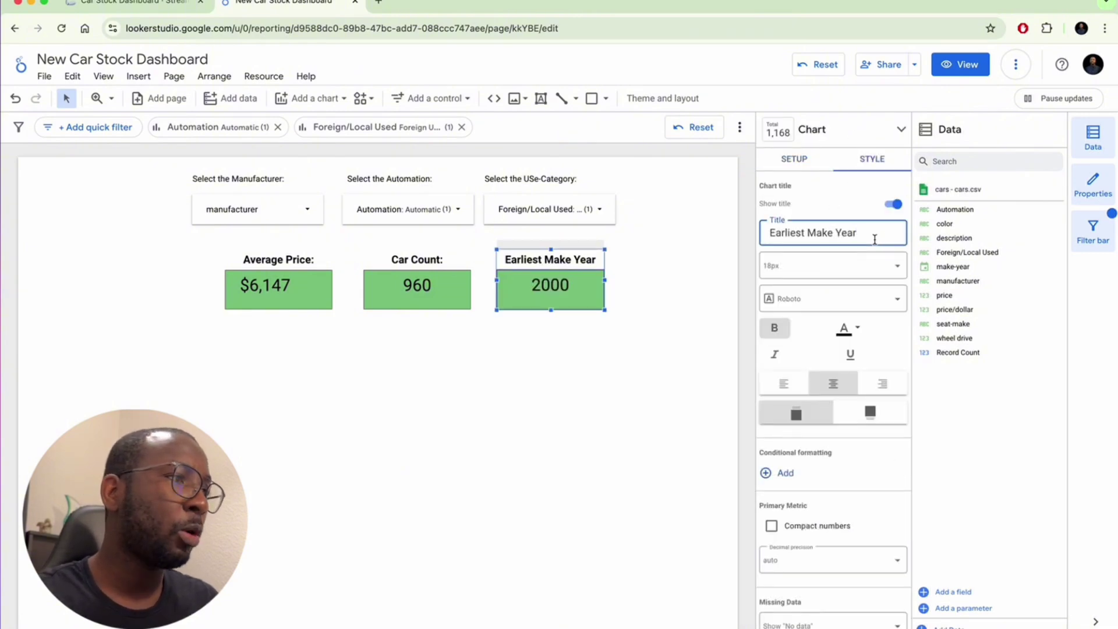
{"action": "type", "text": ":"}
{"action": "left_click", "coordinate": [680, 357]}
Check the Streamlit dashboard's Price per Color chart, then insert a column chart below the scorecards and widen it to about half the page
{"action": "key", "text": "ctrl+shift+Tab"}
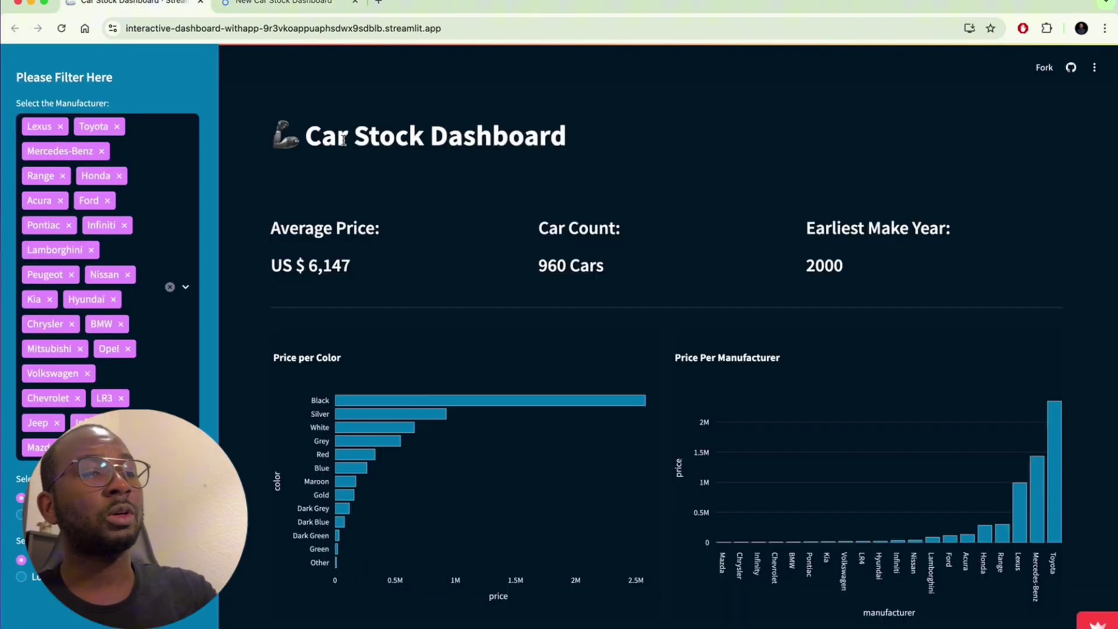
{"action": "scroll", "coordinate": [416, 316], "scroll_direction": "down", "scroll_amount": 3}
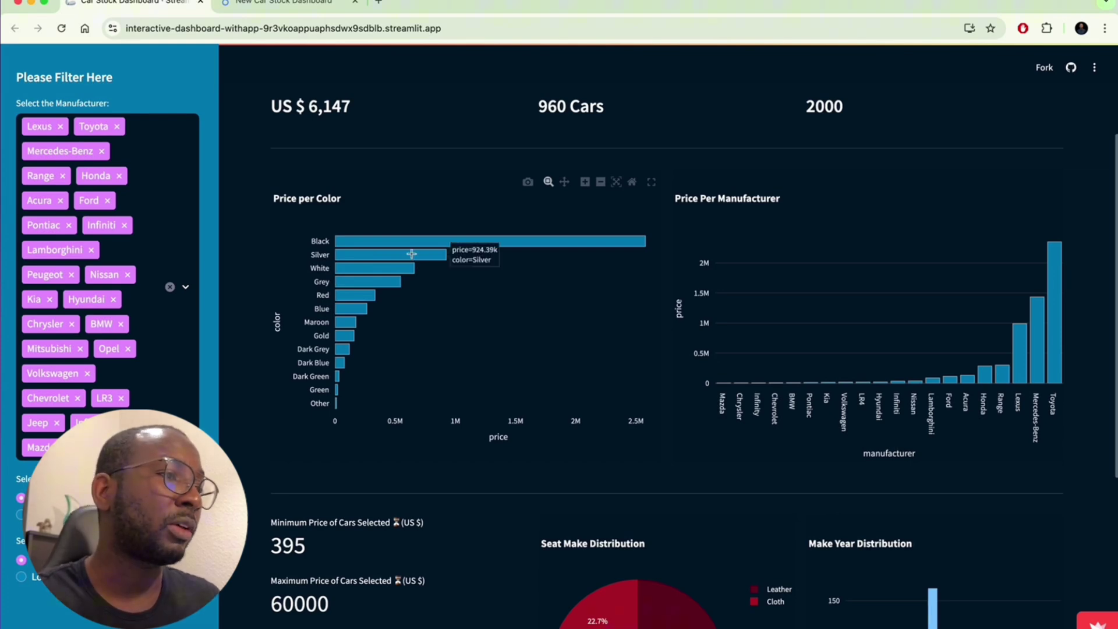
{"action": "left_click", "coordinate": [280, 4]}
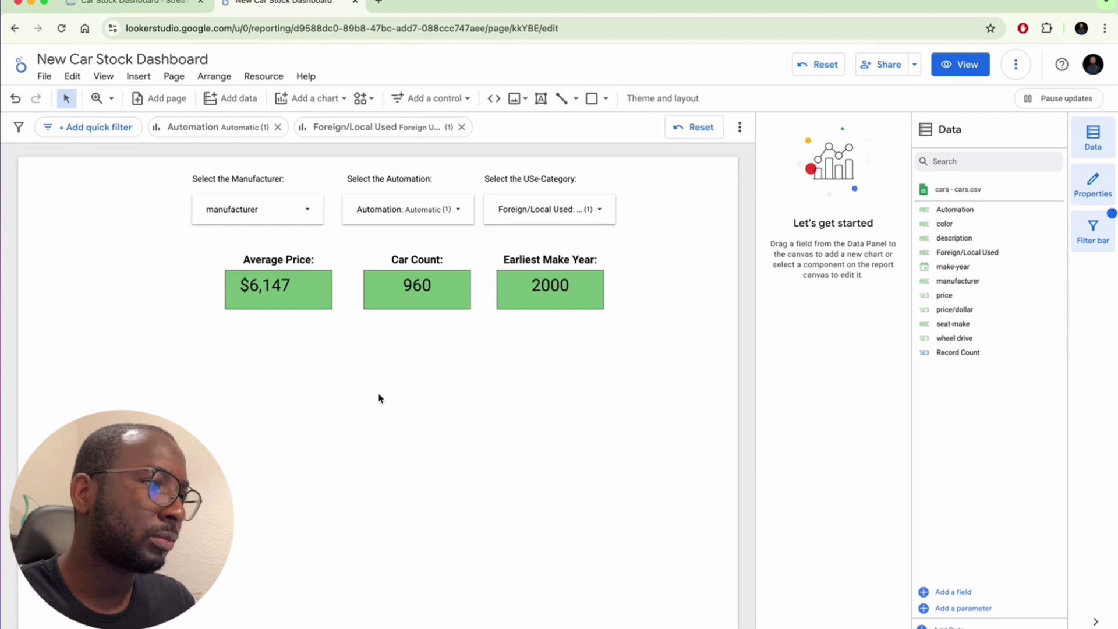
{"action": "scroll", "coordinate": [379, 398], "scroll_direction": "down", "scroll_amount": 2}
{"action": "left_click", "coordinate": [312, 98]}
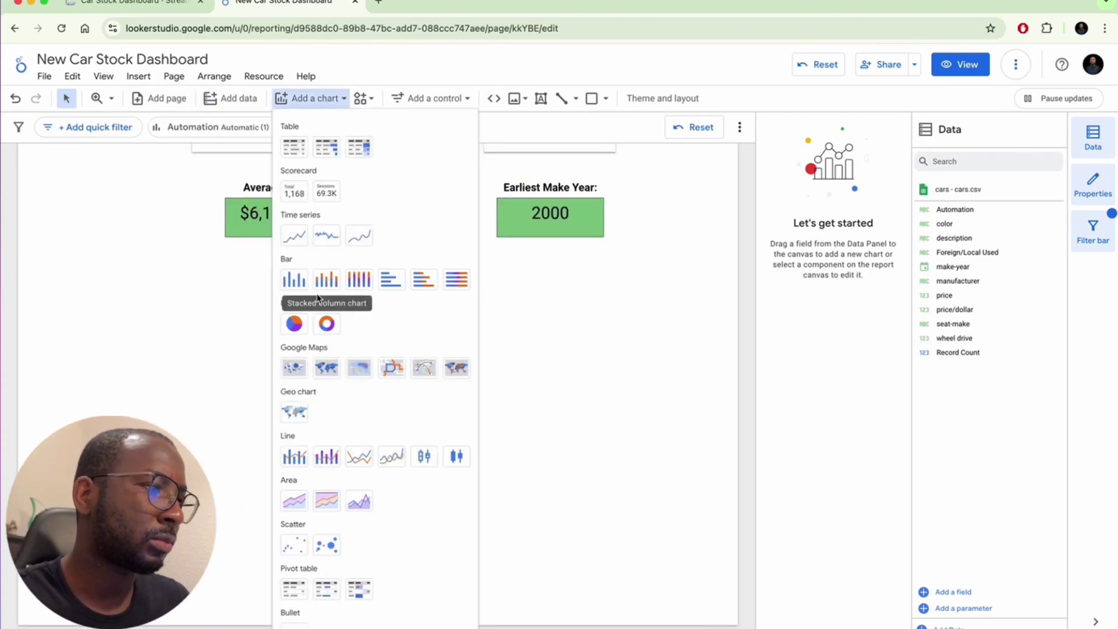
{"action": "left_click", "coordinate": [324, 280]}
{"action": "left_click", "coordinate": [37, 256]}
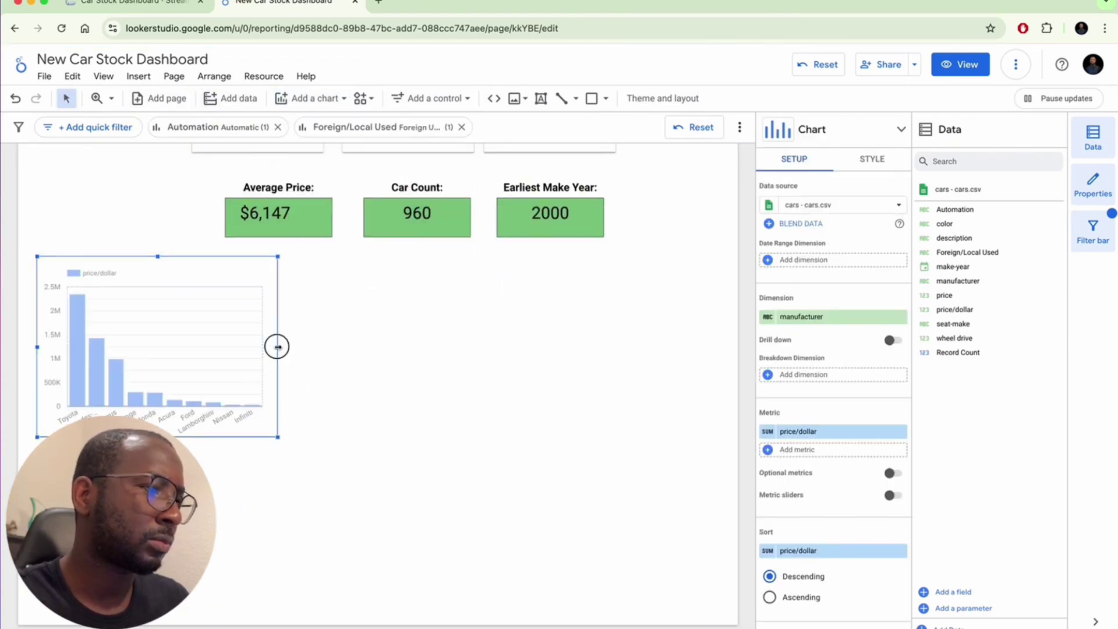
{"action": "left_click_drag", "start_coordinate": [277, 347], "coordinate": [368, 348]}
Replace the new chart's manufacturer dimension with color
{"action": "left_click", "coordinate": [169, 5]}
{"action": "left_click", "coordinate": [250, 3]}
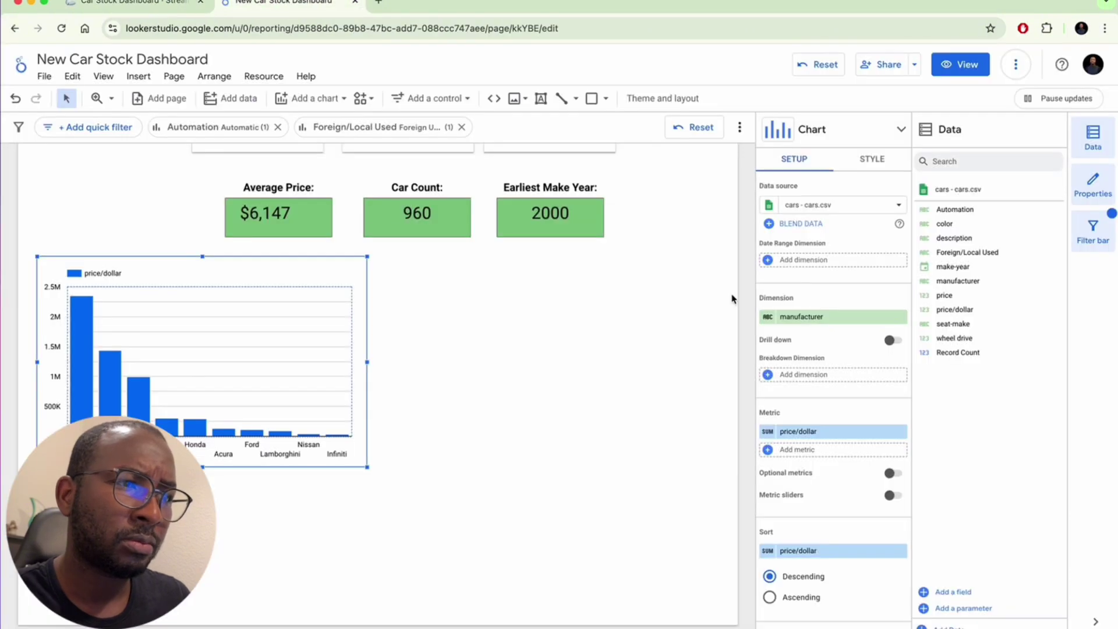
{"action": "left_click_drag", "start_coordinate": [949, 224], "coordinate": [835, 317]}
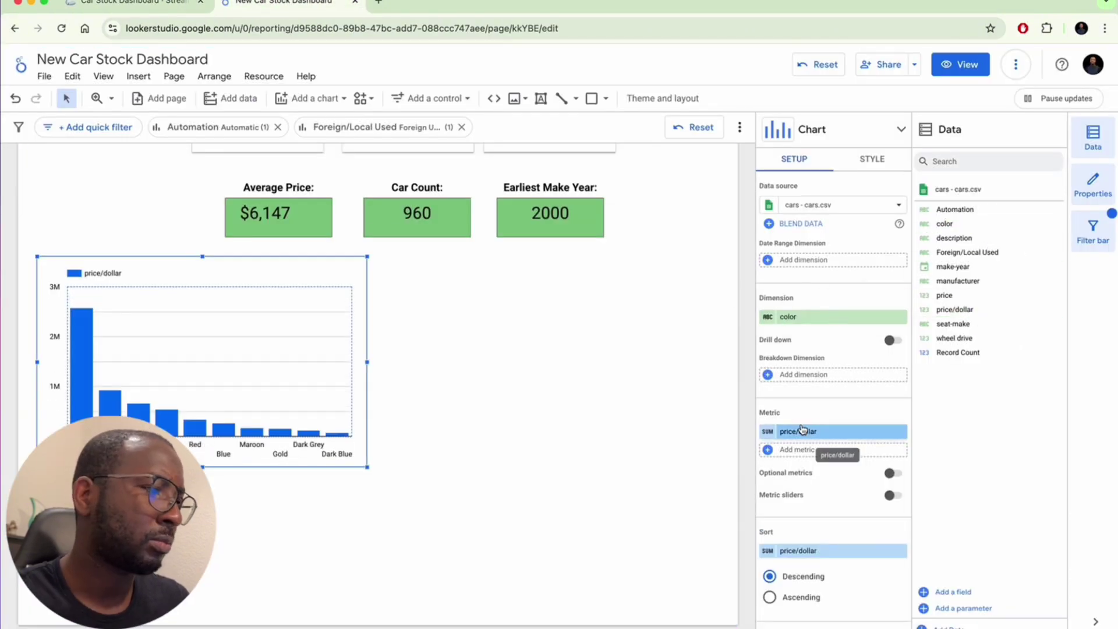
Switch the color chart's bars to a horizontal orientation, as in the Streamlit dashboard
{"action": "scroll", "coordinate": [821, 256], "scroll_direction": "down", "scroll_amount": 3}
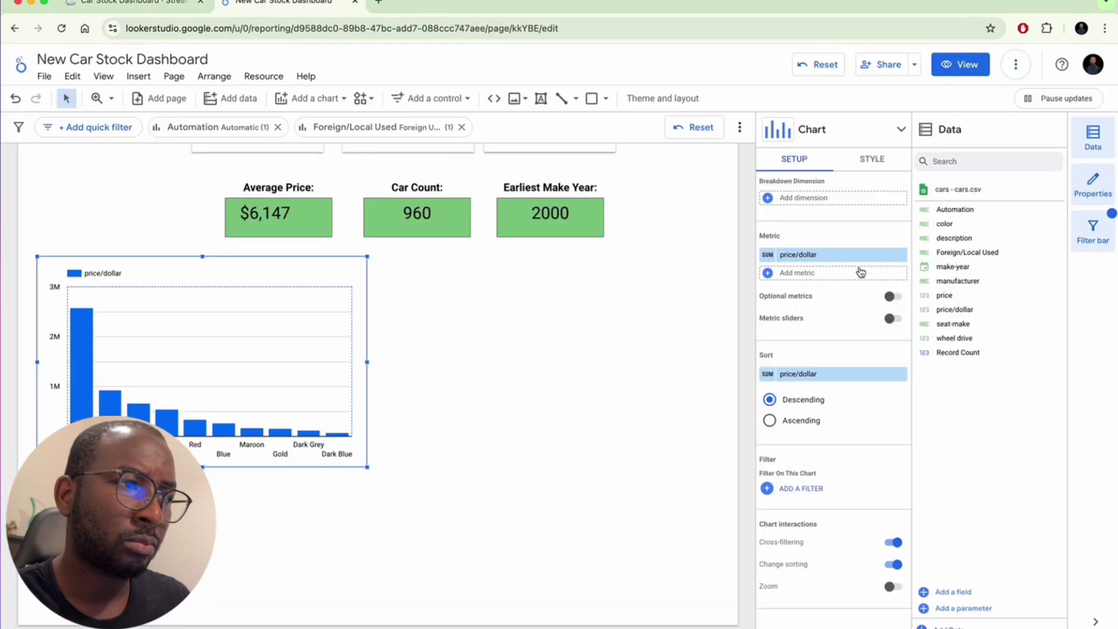
{"action": "left_click", "coordinate": [871, 158]}
{"action": "scroll", "coordinate": [792, 339], "scroll_direction": "up", "scroll_amount": 5}
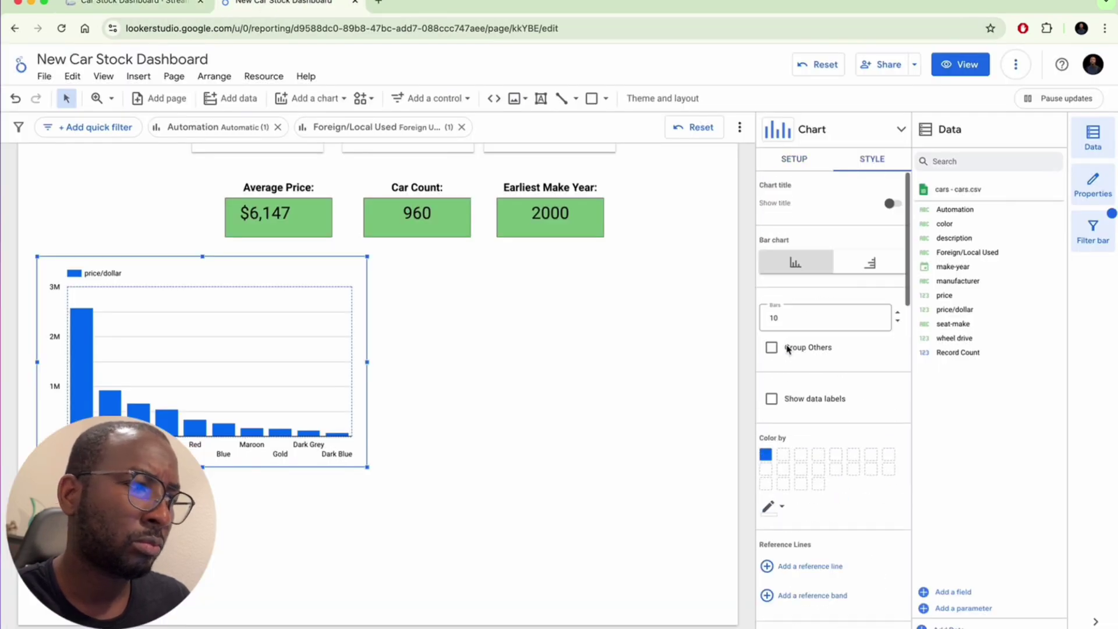
{"action": "left_click", "coordinate": [865, 259]}
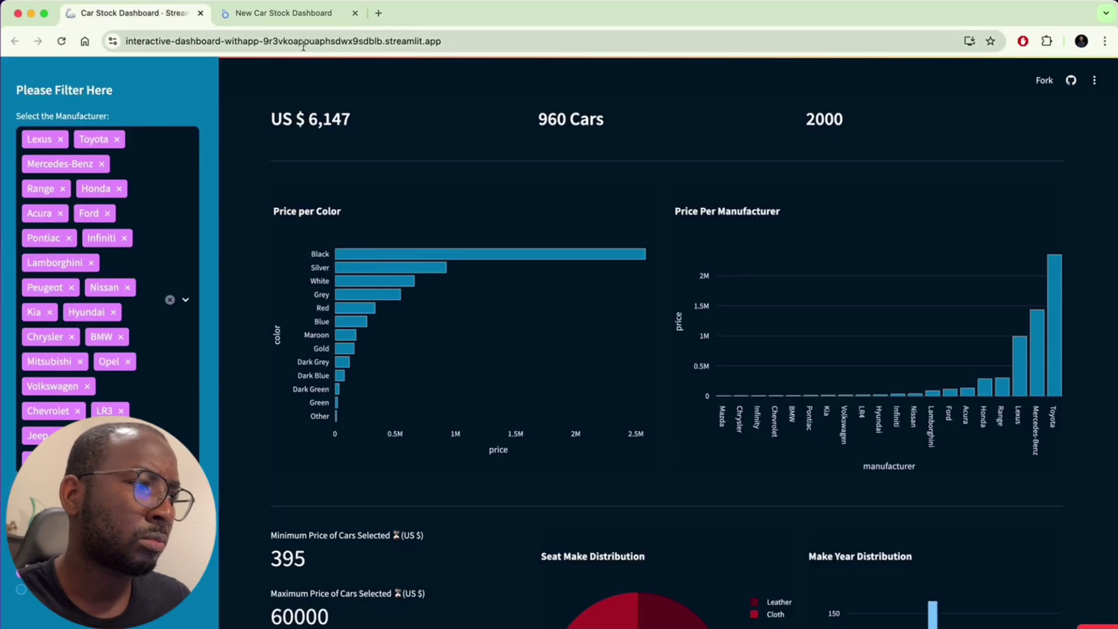
{"action": "left_click", "coordinate": [289, 16]}
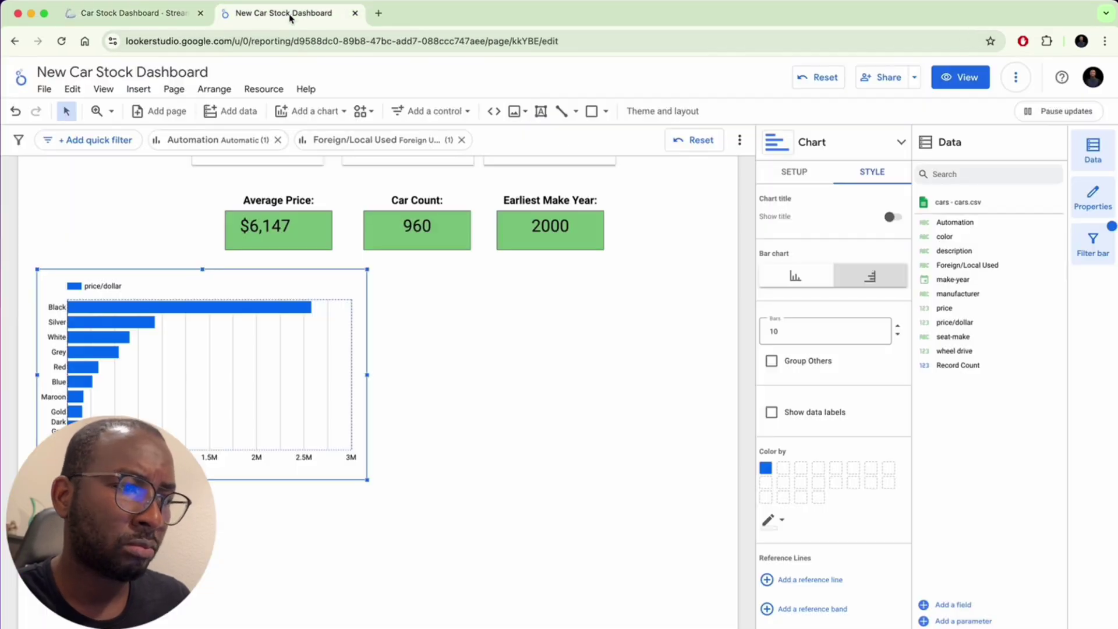
Change the fill color of the horizontal chart's bars to dark crimson
{"action": "left_click", "coordinate": [766, 466]}
{"action": "left_click", "coordinate": [941, 491]}
{"action": "left_click", "coordinate": [519, 342]}
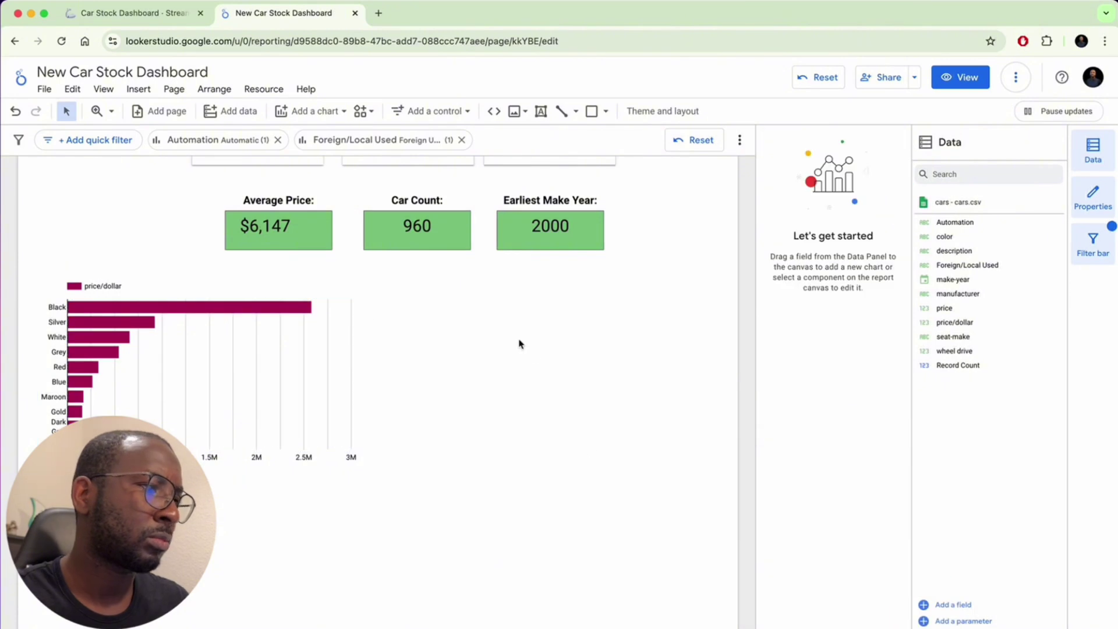
Show the bar chart's title and set it to "Price Per Color"
{"action": "left_click", "coordinate": [209, 262]}
{"action": "scroll", "coordinate": [868, 498], "scroll_direction": "down", "scroll_amount": 5}
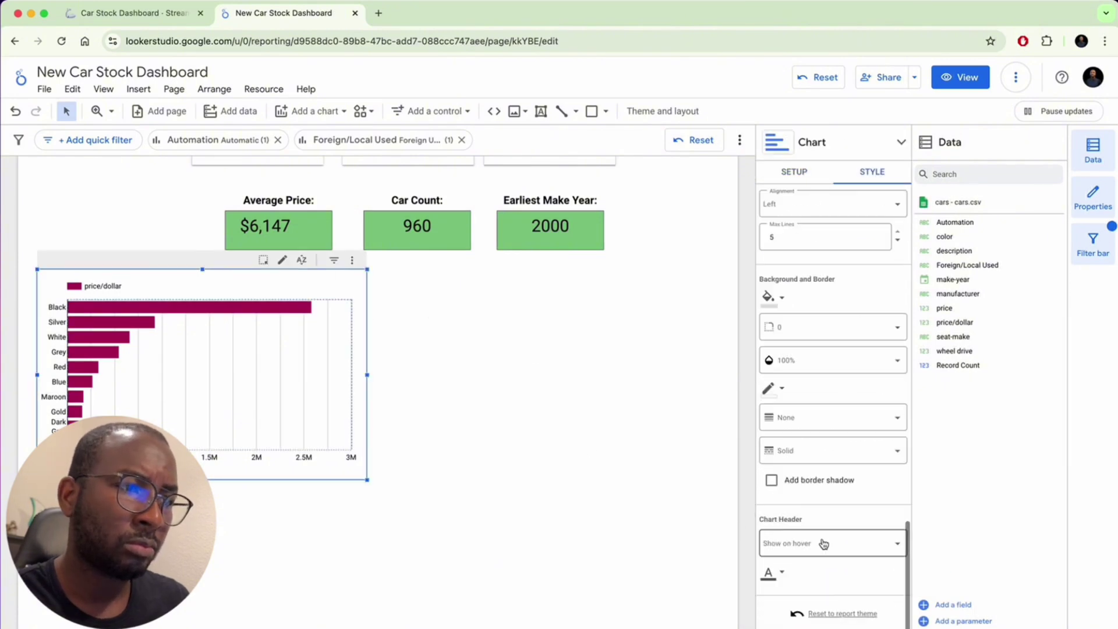
{"action": "left_click", "coordinate": [823, 541]}
{"action": "scroll", "coordinate": [820, 345], "scroll_direction": "up", "scroll_amount": 15}
{"action": "left_click", "coordinate": [836, 142]}
{"action": "left_click", "coordinate": [716, 177]}
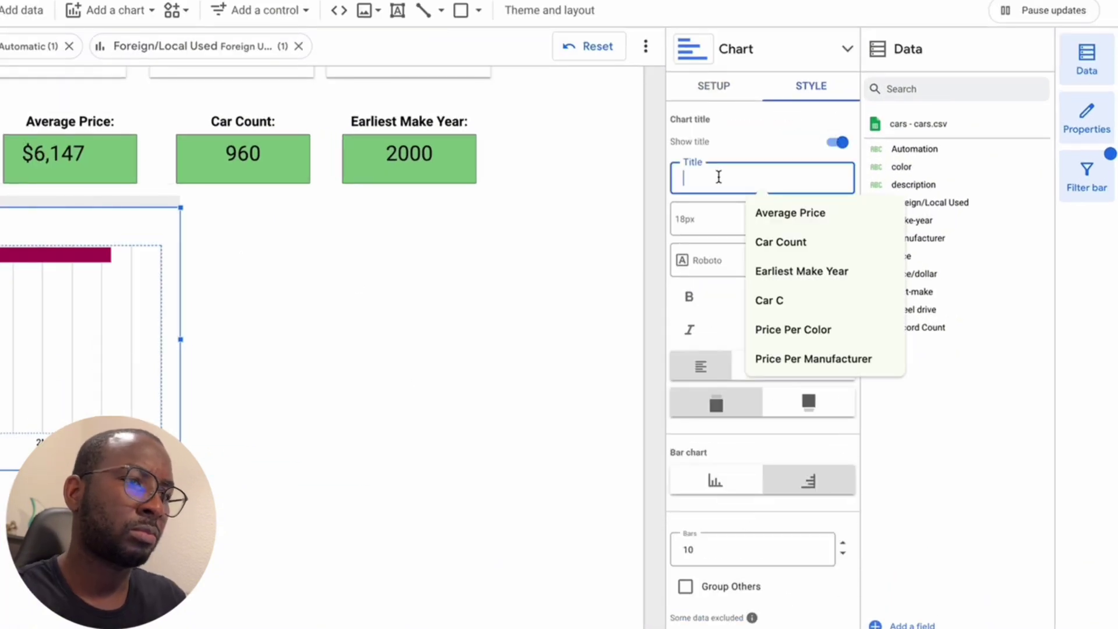
{"action": "type", "text": "Price Per Color"}
{"action": "left_click", "coordinate": [773, 219]}
{"action": "left_click", "coordinate": [448, 329]}
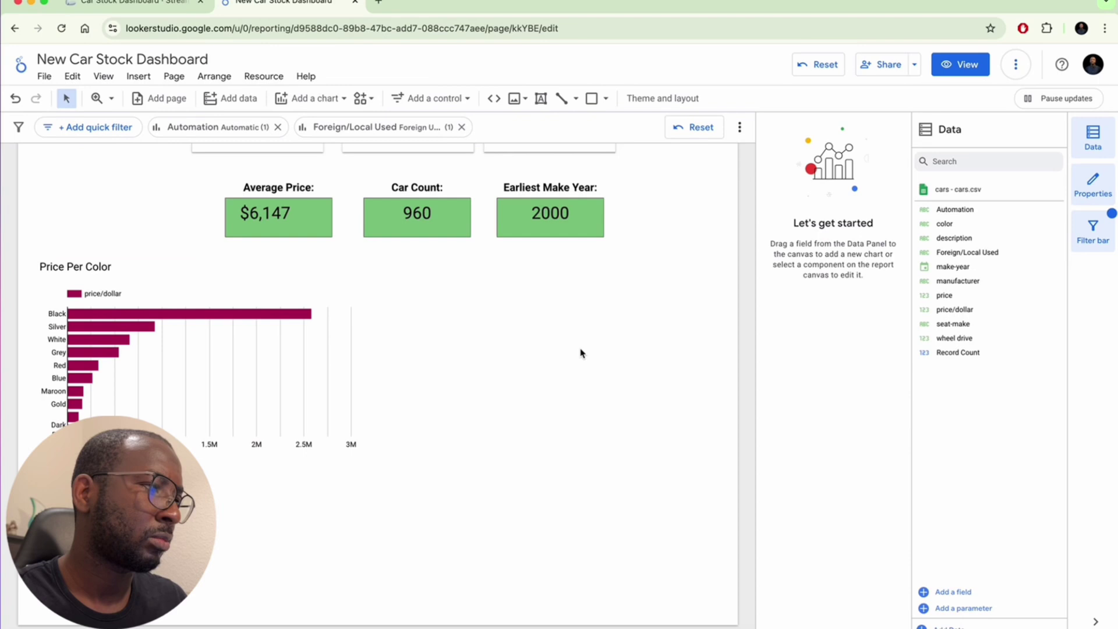
Centre the Price Per Color chart title and make it bold
{"action": "left_click", "coordinate": [125, 281]}
{"action": "left_click", "coordinate": [871, 158]}
{"action": "left_click", "coordinate": [832, 383]}
{"action": "scroll", "coordinate": [861, 419], "scroll_direction": "down", "scroll_amount": 5}
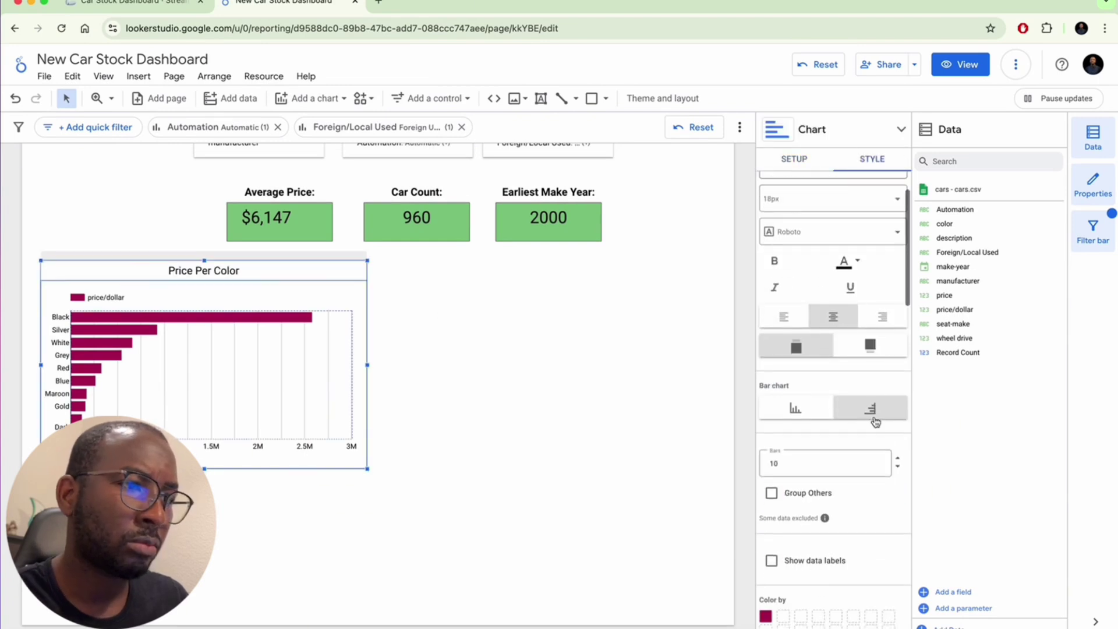
Remove the price/dollar legend from the Price Per Color chart
{"action": "scroll", "coordinate": [816, 357], "scroll_direction": "down", "scroll_amount": 10}
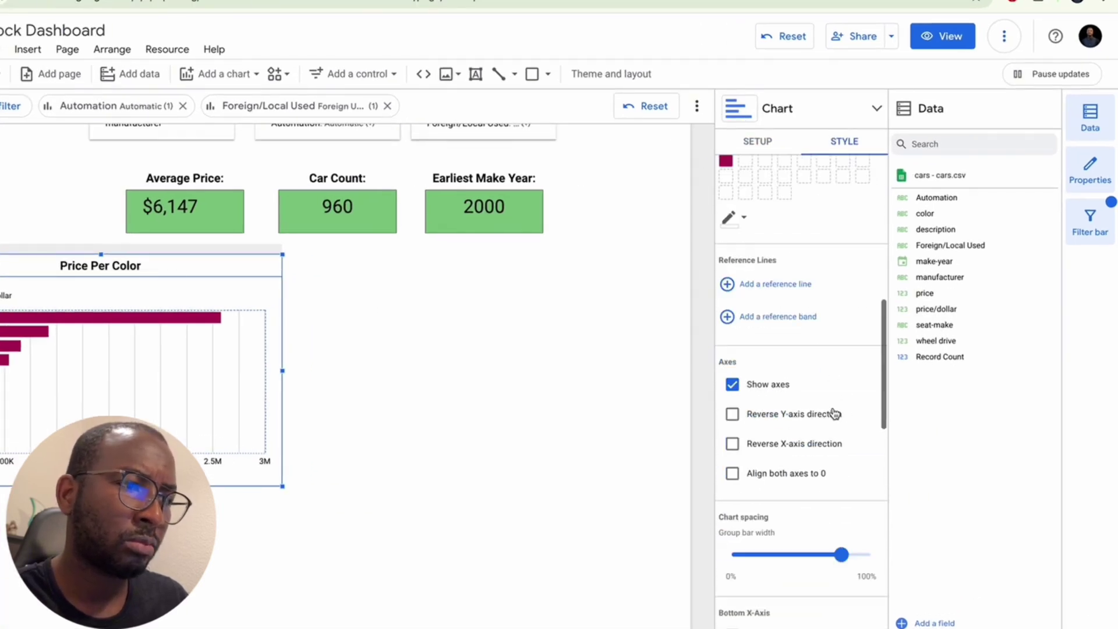
{"action": "left_click", "coordinate": [741, 339]}
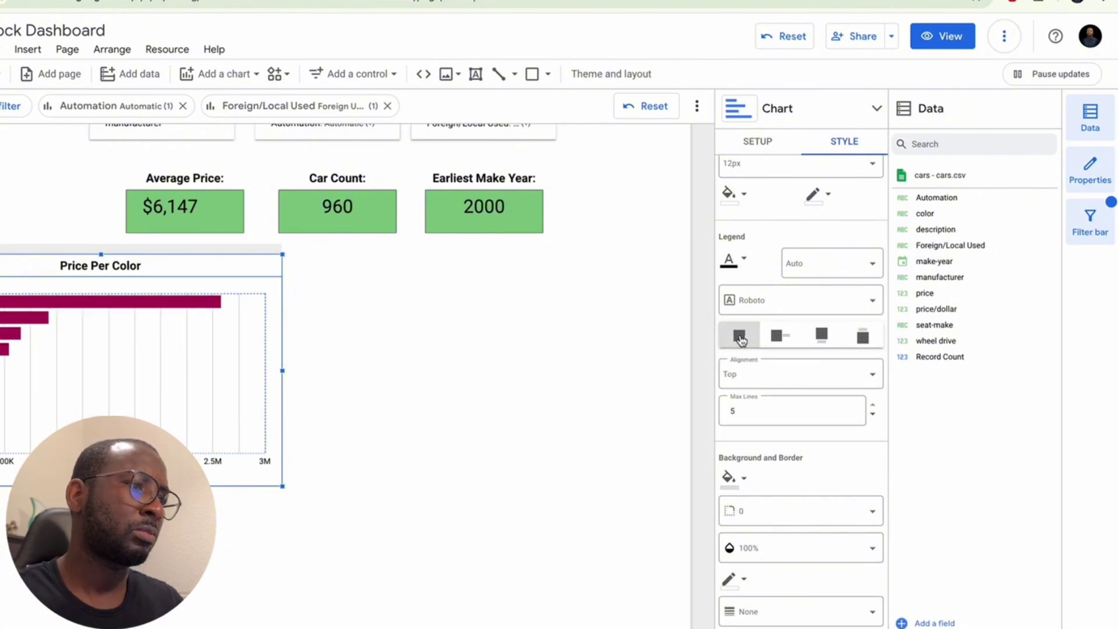
{"action": "left_click", "coordinate": [290, 284]}
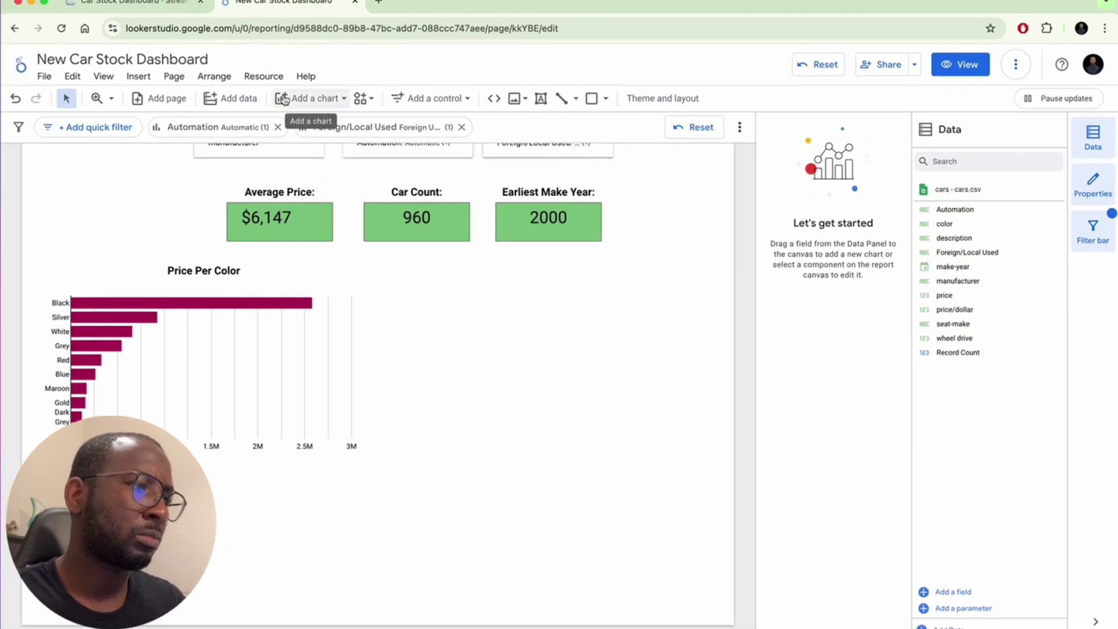
Add a column chart to the page beside the Price Per Color chart, below the scorecards
{"action": "left_click", "coordinate": [283, 99]}
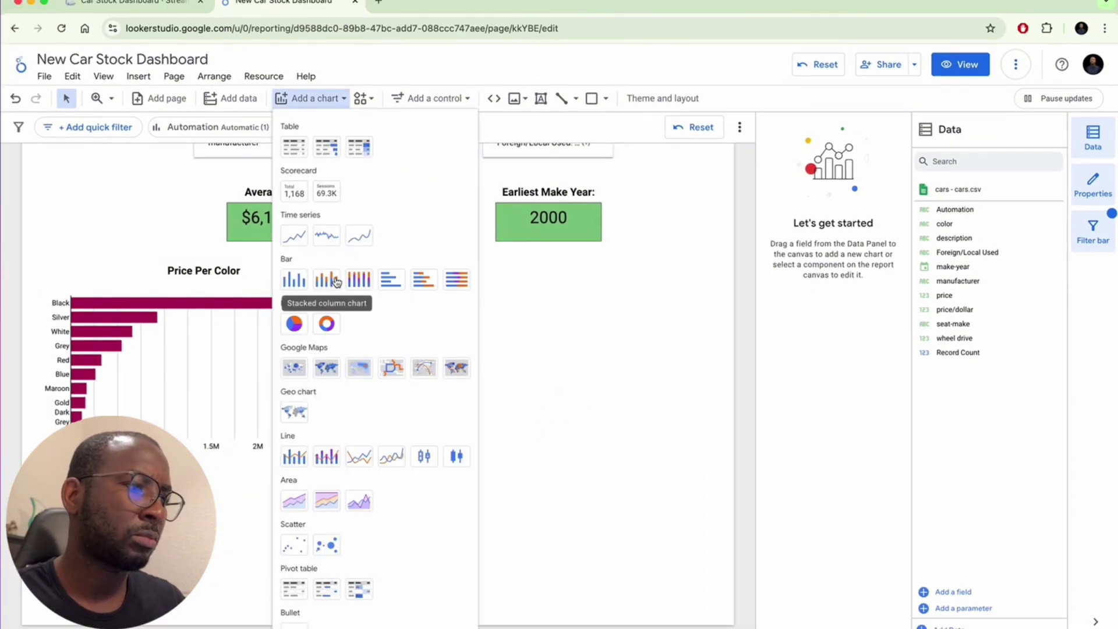
{"action": "left_click", "coordinate": [291, 283]}
{"action": "left_click", "coordinate": [384, 283]}
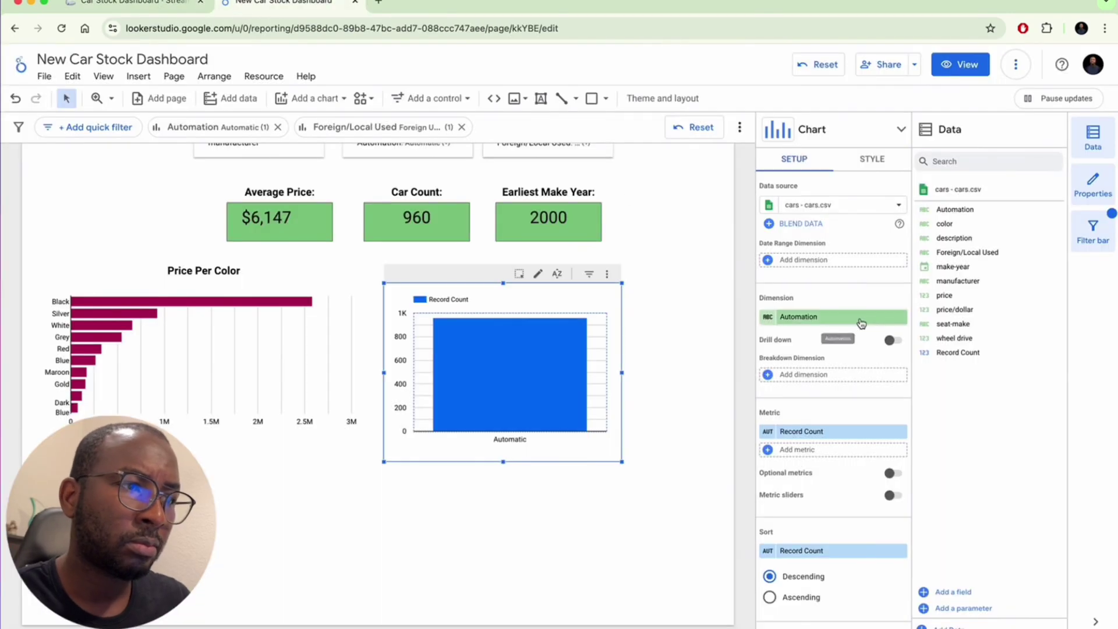
Set the column chart's dimension to manufacturer and its metric to price/dollar, and widen the chart toward the page's right edge
{"action": "left_click_drag", "start_coordinate": [961, 281], "coordinate": [826, 319]}
{"action": "scroll", "coordinate": [659, 322], "scroll_direction": "down", "scroll_amount": 4}
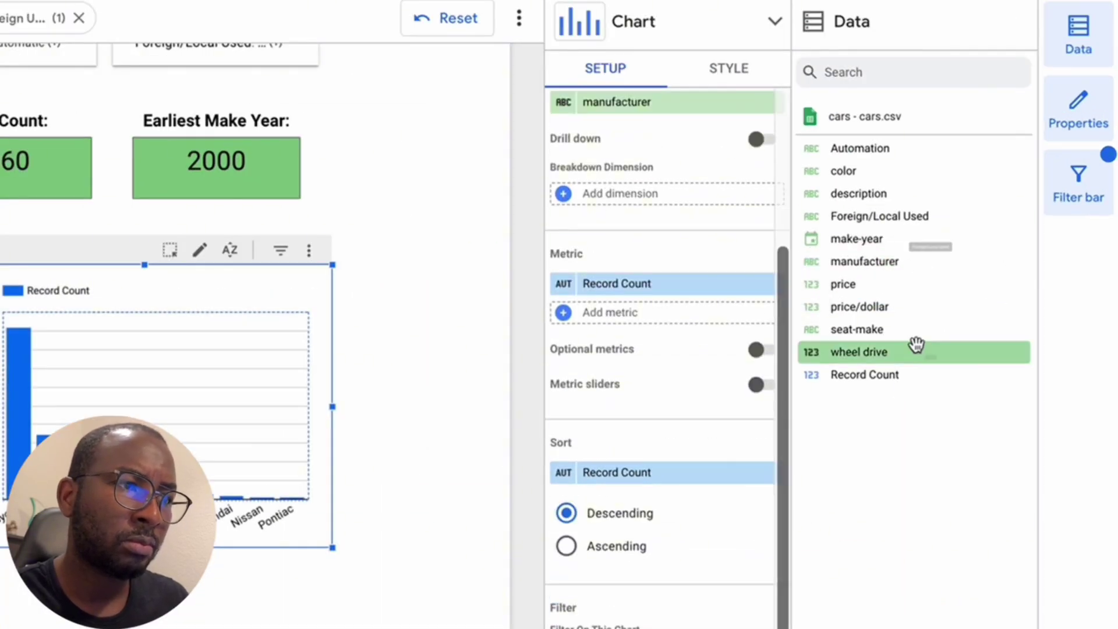
{"action": "left_click_drag", "start_coordinate": [910, 309], "coordinate": [666, 291]}
{"action": "left_click", "coordinate": [776, 227]}
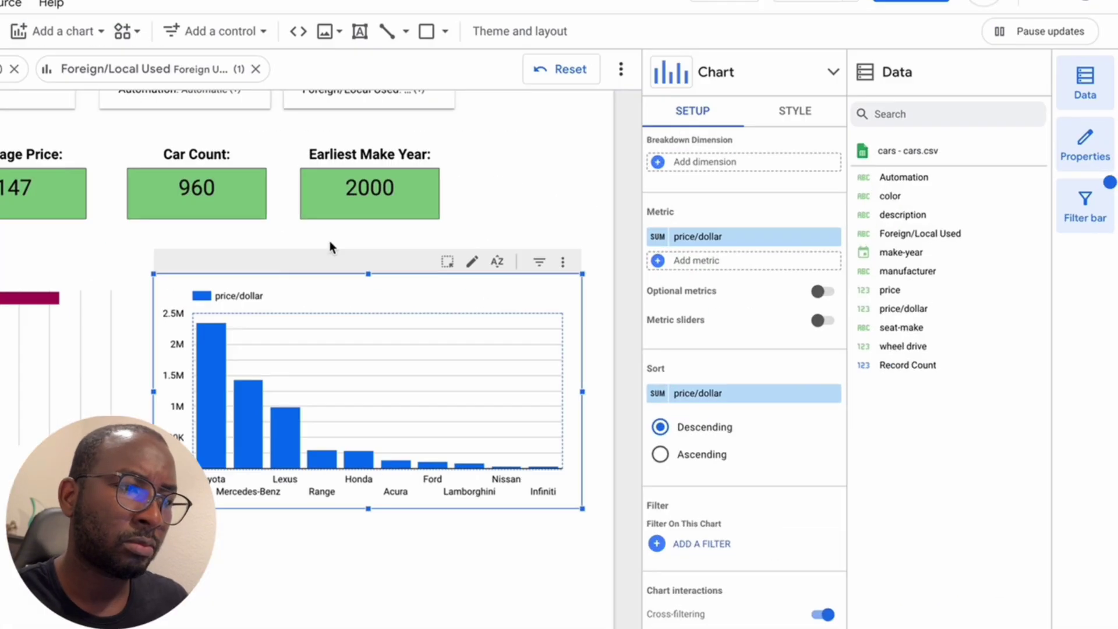
Set the manufacturer chart's header to Do not show and remove its price/dollar legend
{"action": "left_click", "coordinate": [872, 171]}
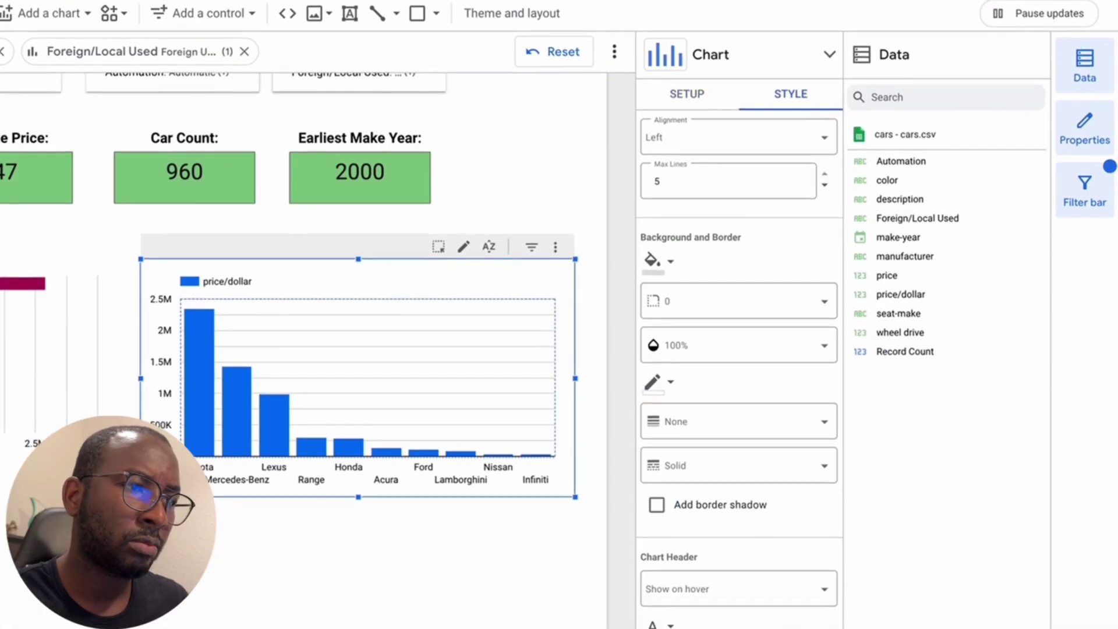
{"action": "left_click", "coordinate": [831, 542]}
{"action": "left_click", "coordinate": [818, 444]}
{"action": "scroll", "coordinate": [817, 447], "scroll_direction": "up", "scroll_amount": 5}
{"action": "scroll", "coordinate": [717, 454], "scroll_direction": "down", "scroll_amount": 10}
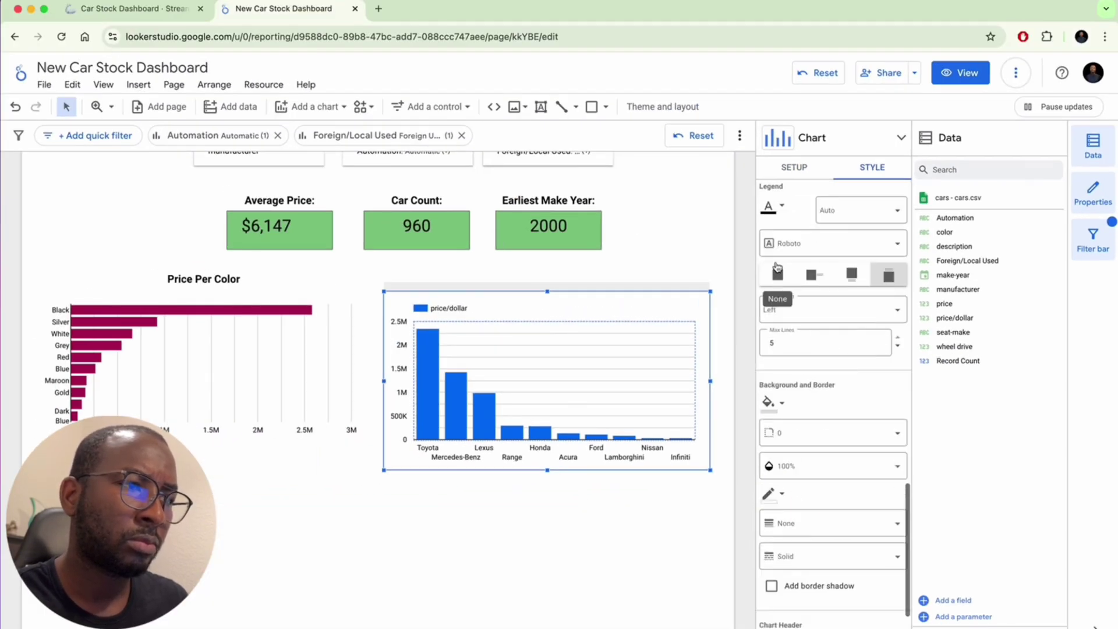
{"action": "scroll", "coordinate": [815, 361], "scroll_direction": "up", "scroll_amount": 10}
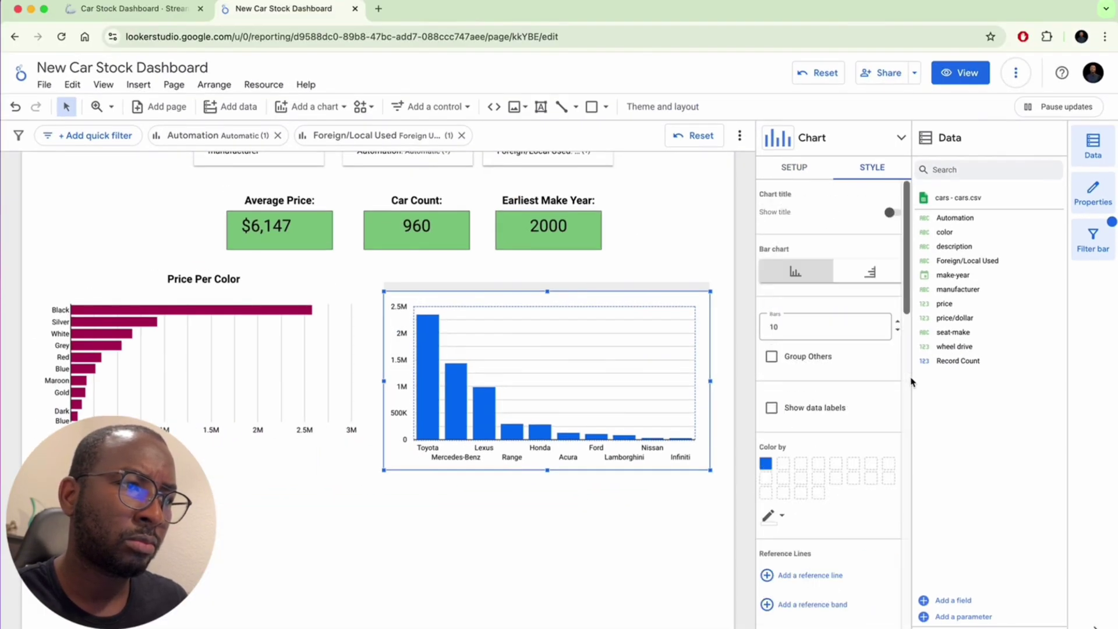
Show the column chart's title as "Price Per Manufacturer", centred and bold
{"action": "left_click", "coordinate": [889, 212]}
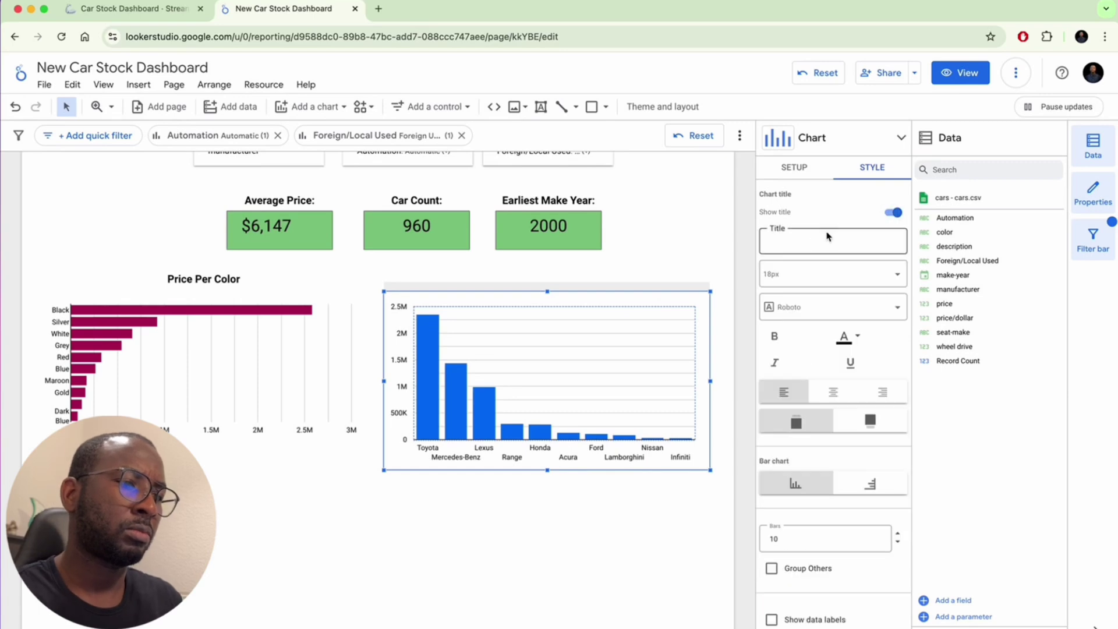
{"action": "left_click", "coordinate": [827, 243]}
{"action": "type", "text": "price Pe"}
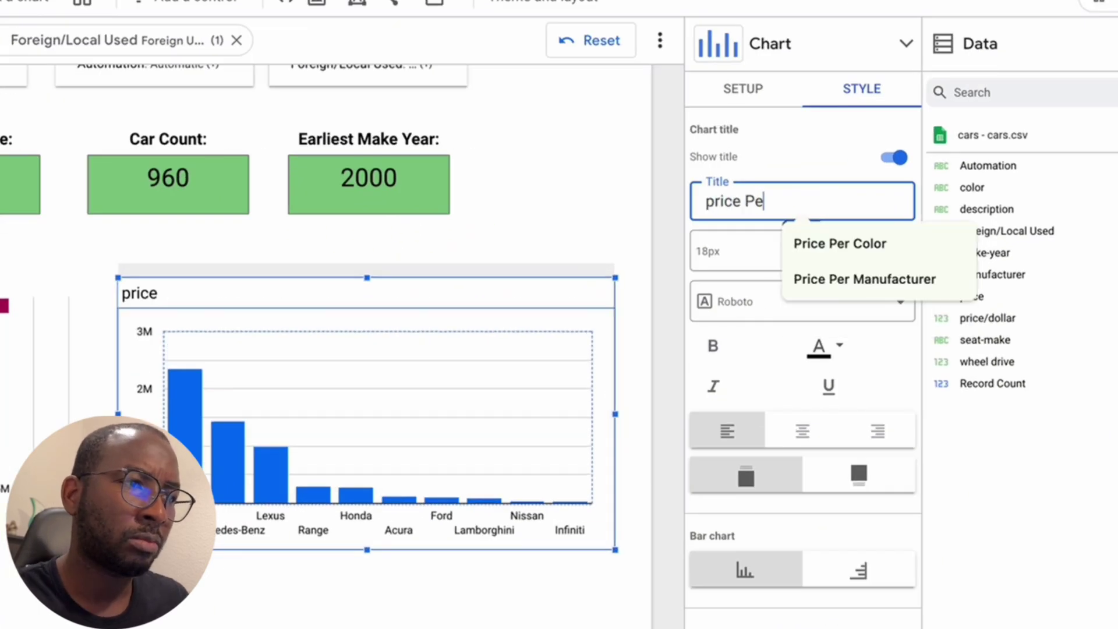
{"action": "left_click", "coordinate": [864, 278]}
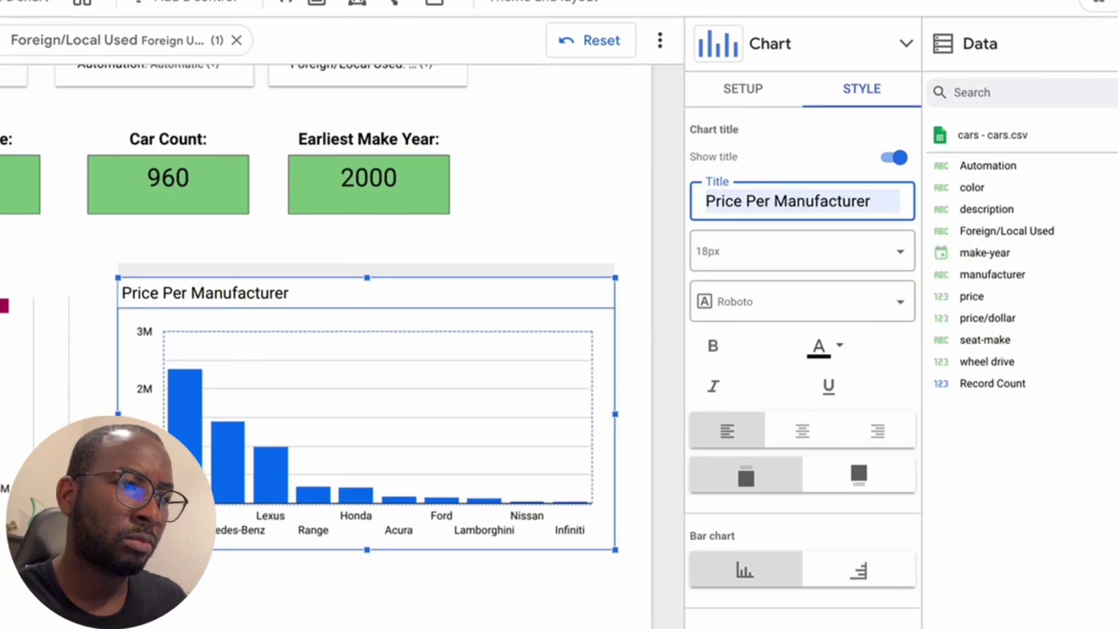
{"action": "left_click", "coordinate": [440, 626]}
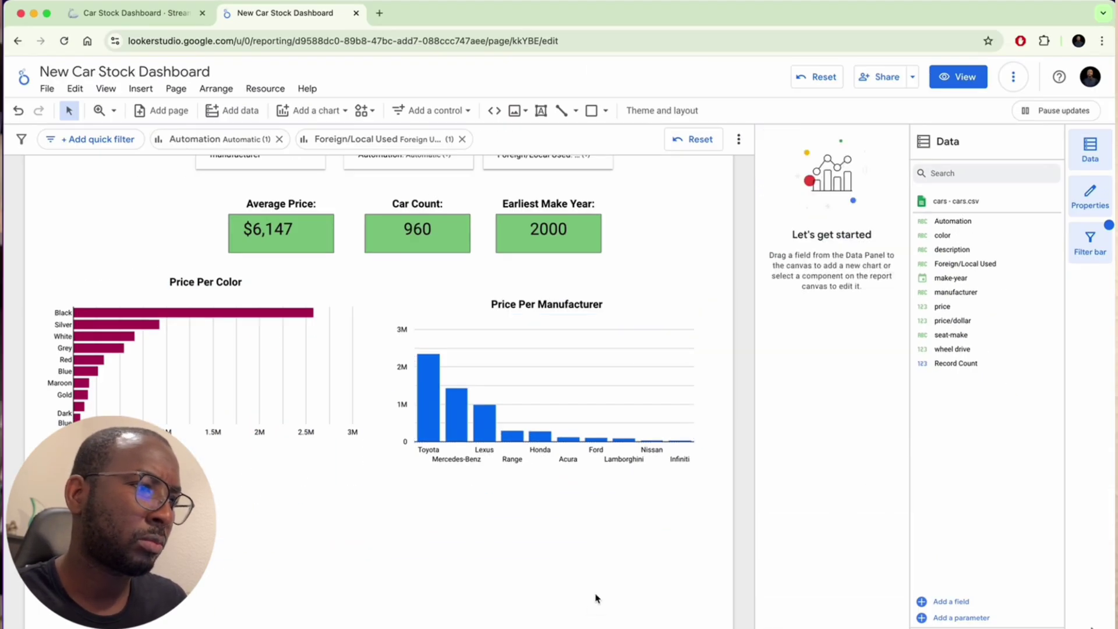
Move the Price Per Manufacturer chart up so its title lines up with the Price Per Color title
{"action": "left_click_drag", "start_coordinate": [599, 293], "coordinate": [605, 273]}
{"action": "left_click", "coordinate": [487, 565]}
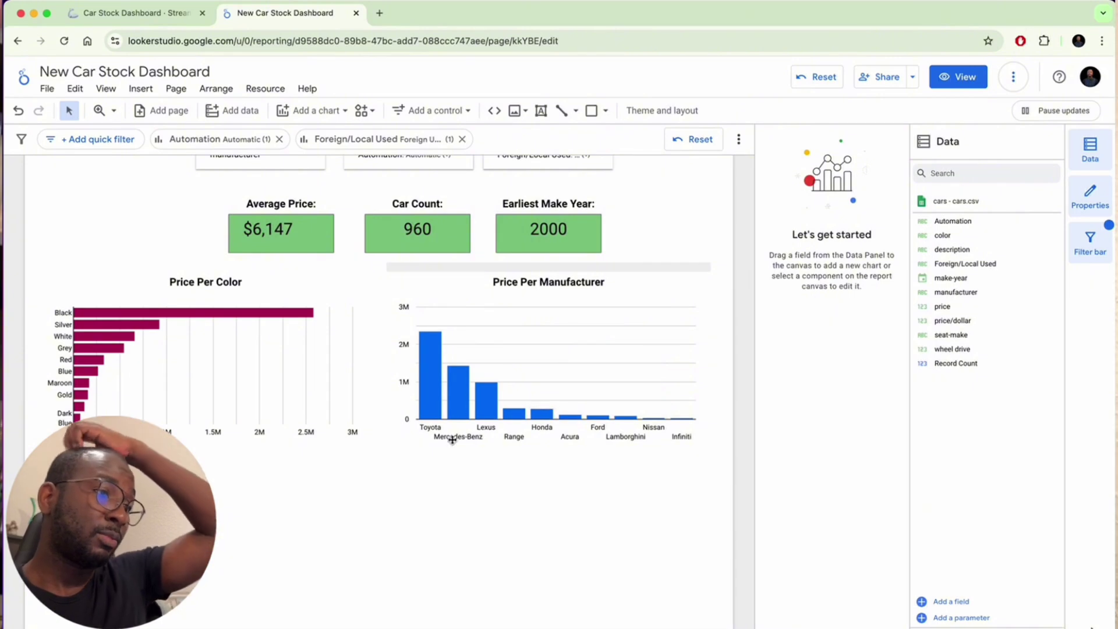
{"action": "scroll", "coordinate": [446, 430], "scroll_direction": "up", "scroll_amount": 2}
{"action": "scroll", "coordinate": [451, 436], "scroll_direction": "down", "scroll_amount": 2}
{"action": "mouse_move", "coordinate": [452, 439]}
{"action": "scroll", "coordinate": [453, 440], "scroll_direction": "up", "scroll_amount": 2}
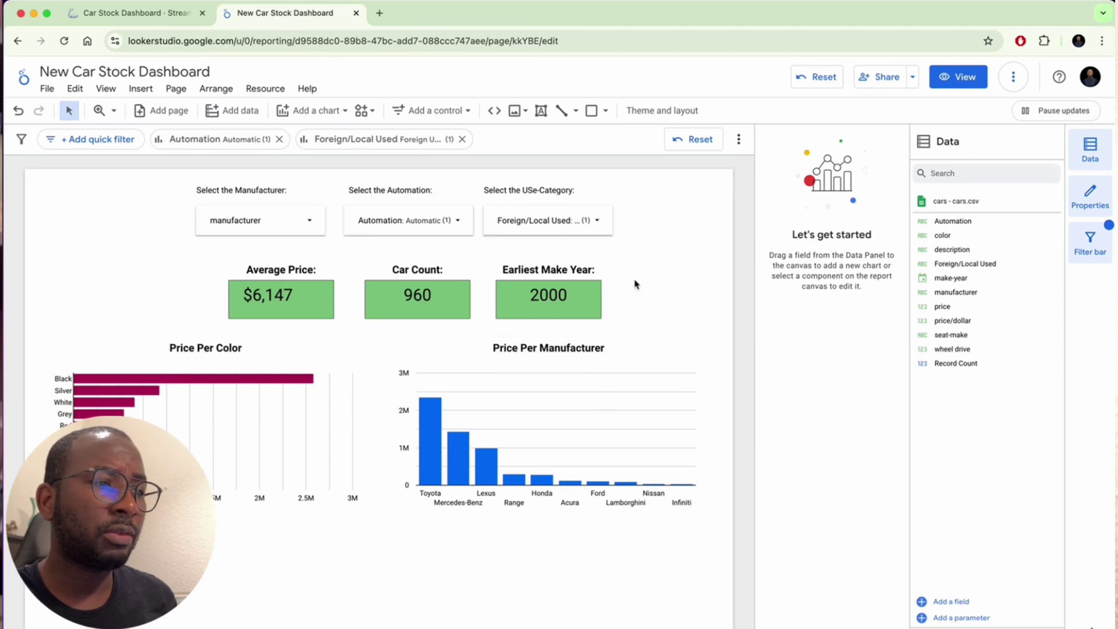
Change the fill color of the Price Per Manufacturer chart's bars to light red
{"action": "left_click", "coordinate": [545, 343]}
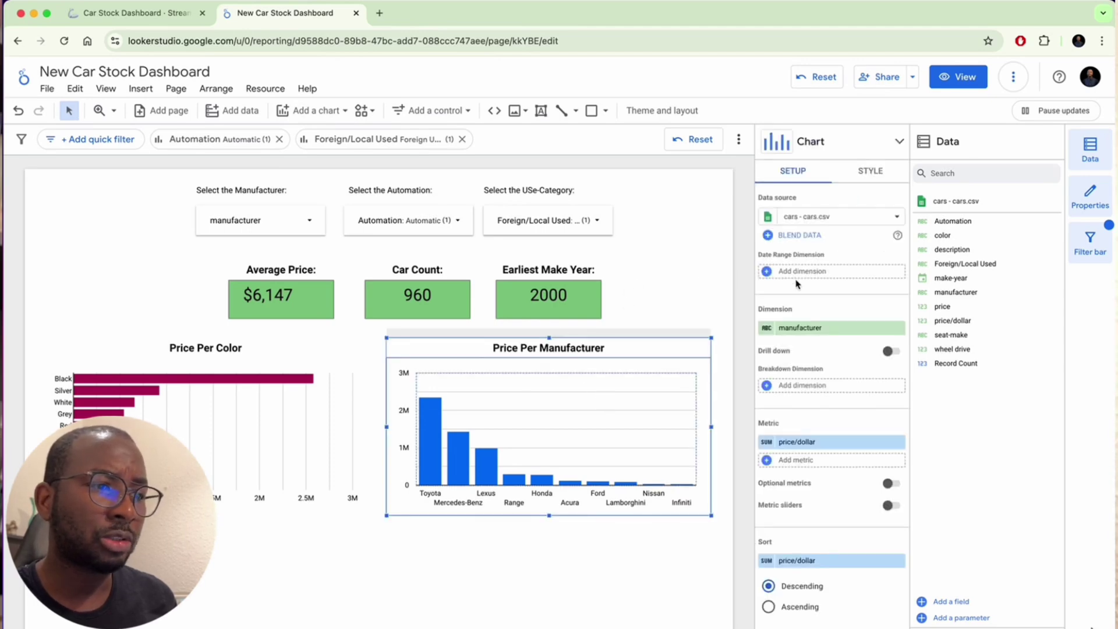
{"action": "scroll", "coordinate": [815, 349], "scroll_direction": "down", "scroll_amount": 3}
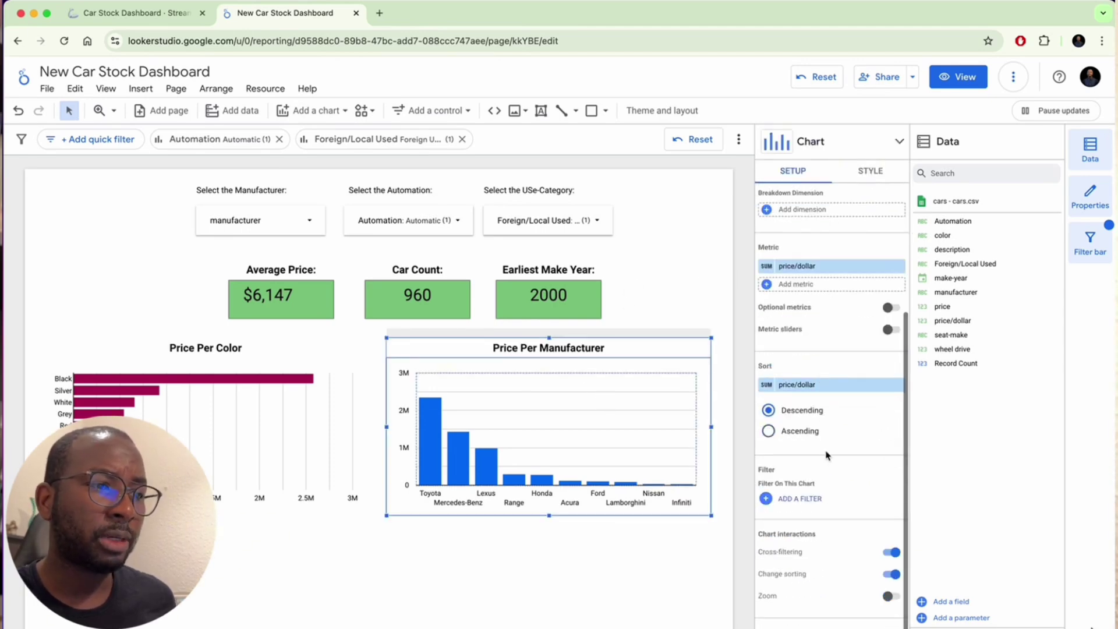
{"action": "left_click", "coordinate": [862, 184]}
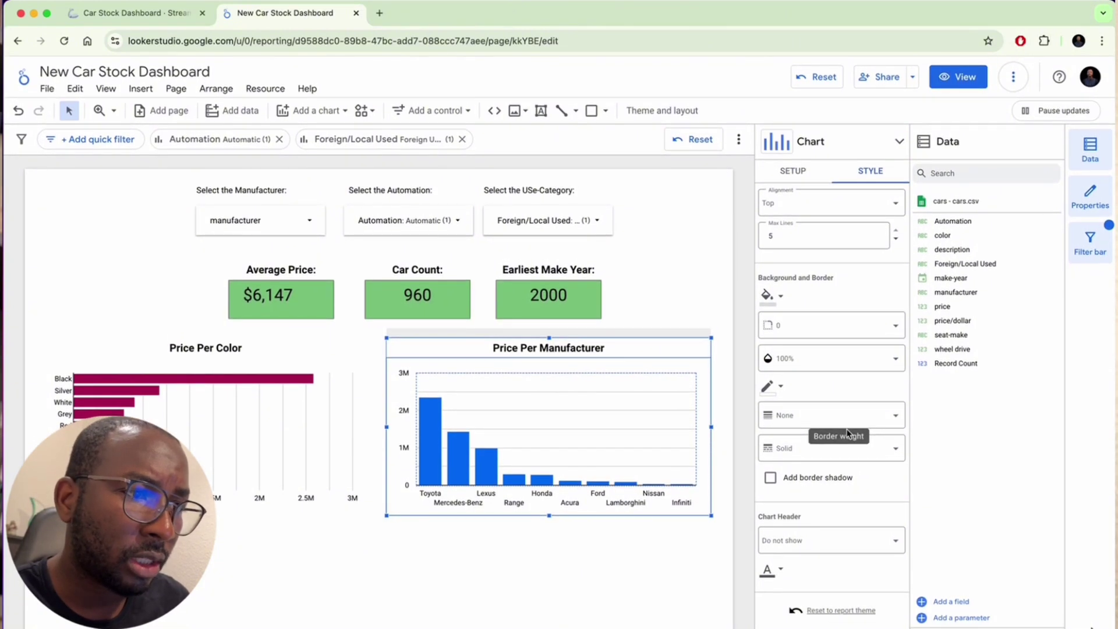
{"action": "scroll", "coordinate": [847, 578], "scroll_direction": "down", "scroll_amount": 10}
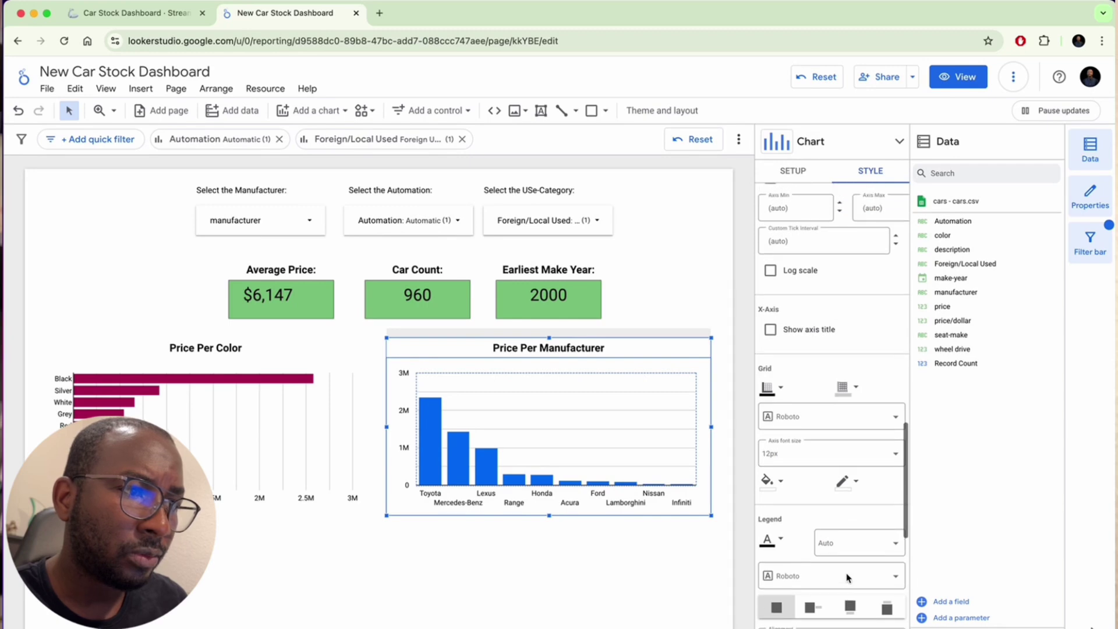
{"action": "scroll", "coordinate": [847, 578], "scroll_direction": "up", "scroll_amount": 5}
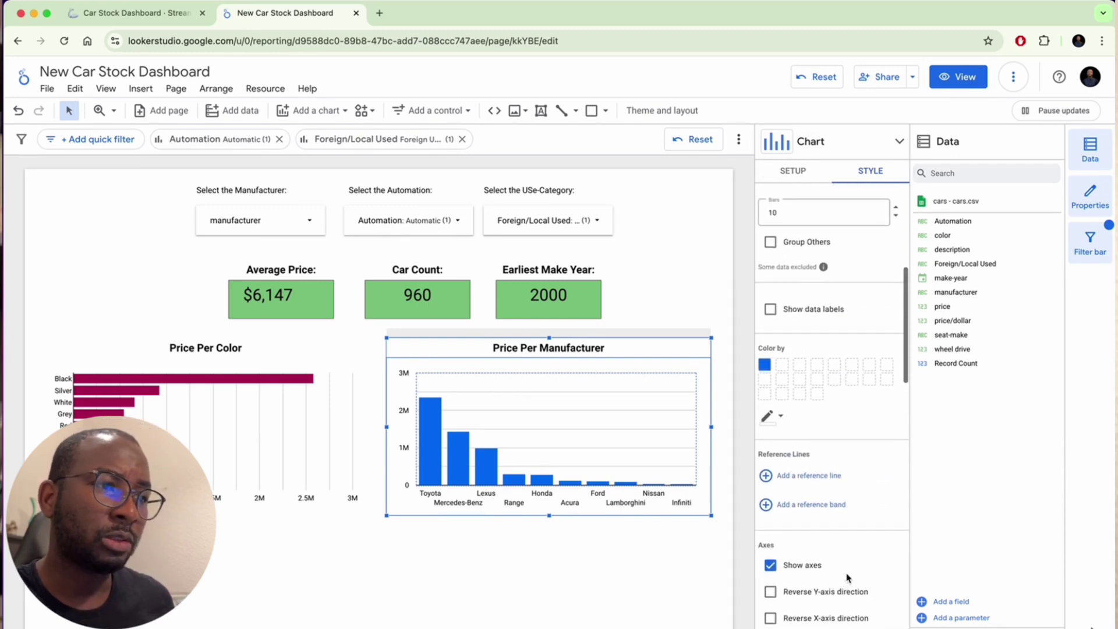
{"action": "left_click", "coordinate": [765, 366]}
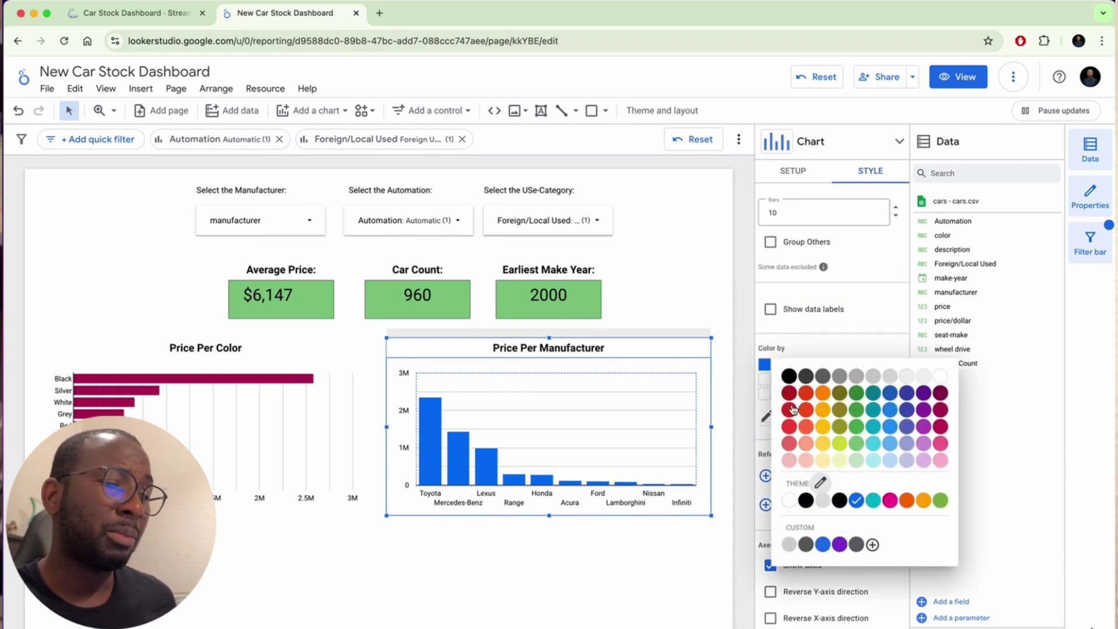
{"action": "left_click", "coordinate": [789, 443]}
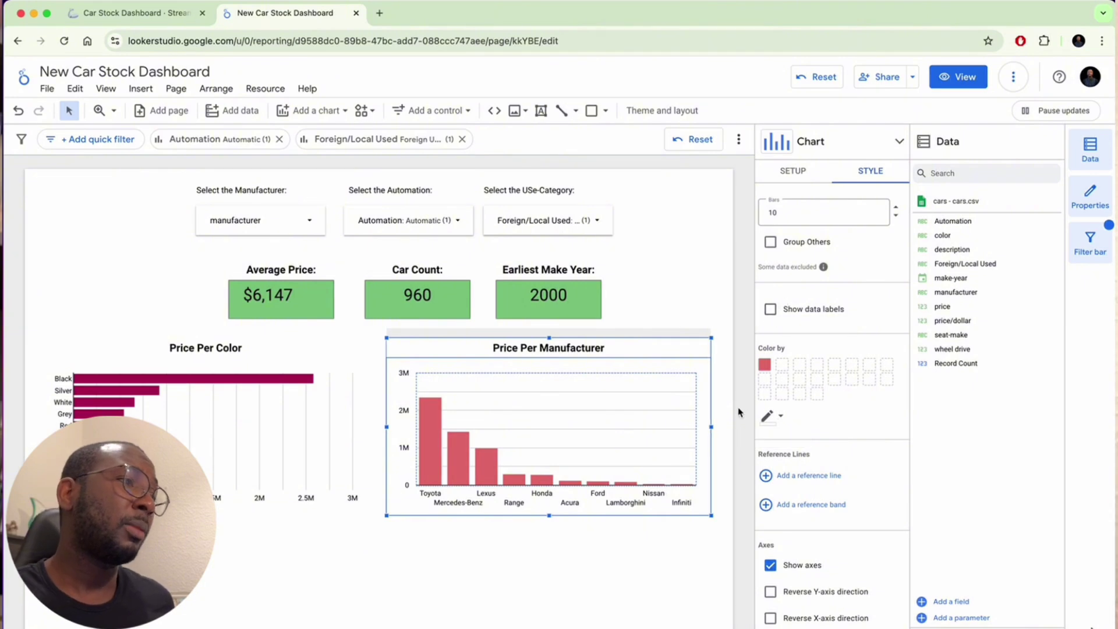
{"action": "left_click", "coordinate": [599, 576]}
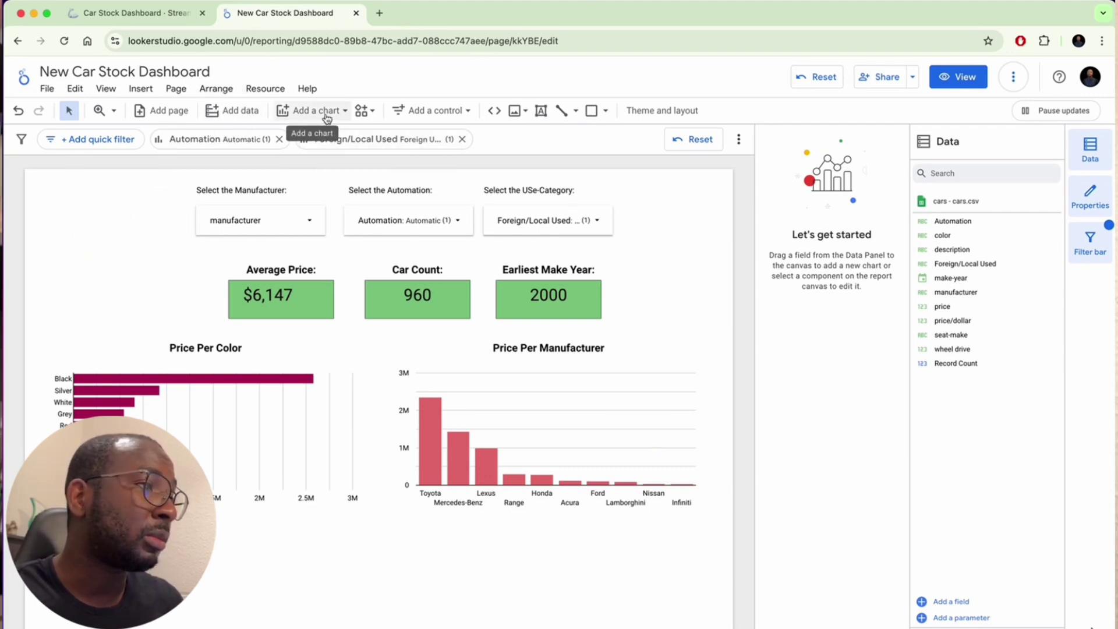
Insert the image "Screenshot 2024-09-09 at 21.45.30" from the computer's recent files into the report
{"action": "left_click", "coordinate": [145, 94]}
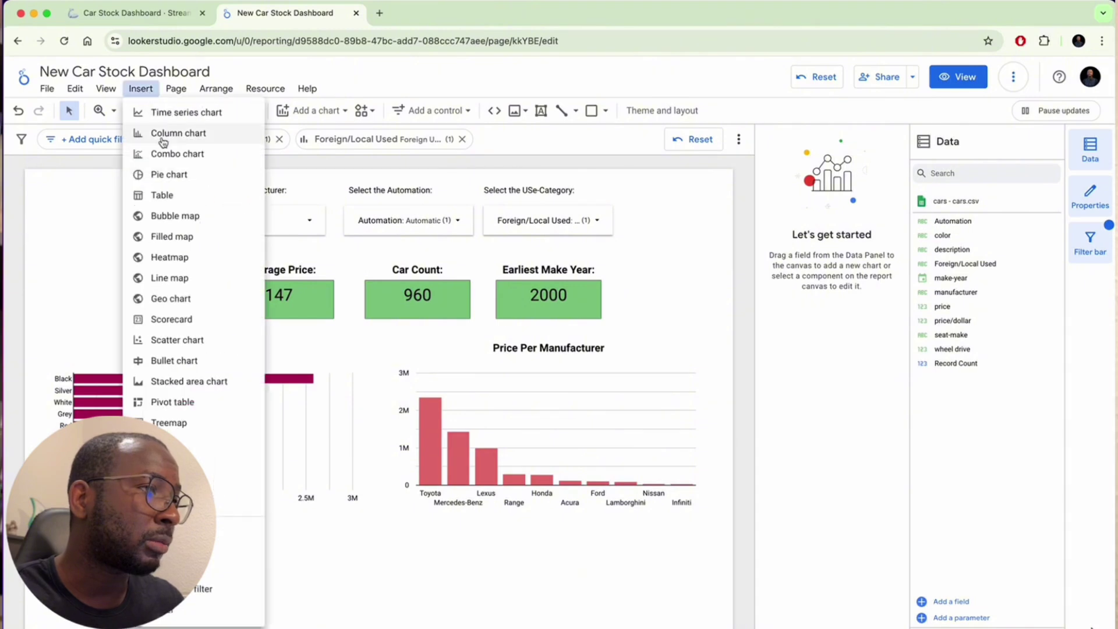
{"action": "left_click", "coordinate": [115, 184]}
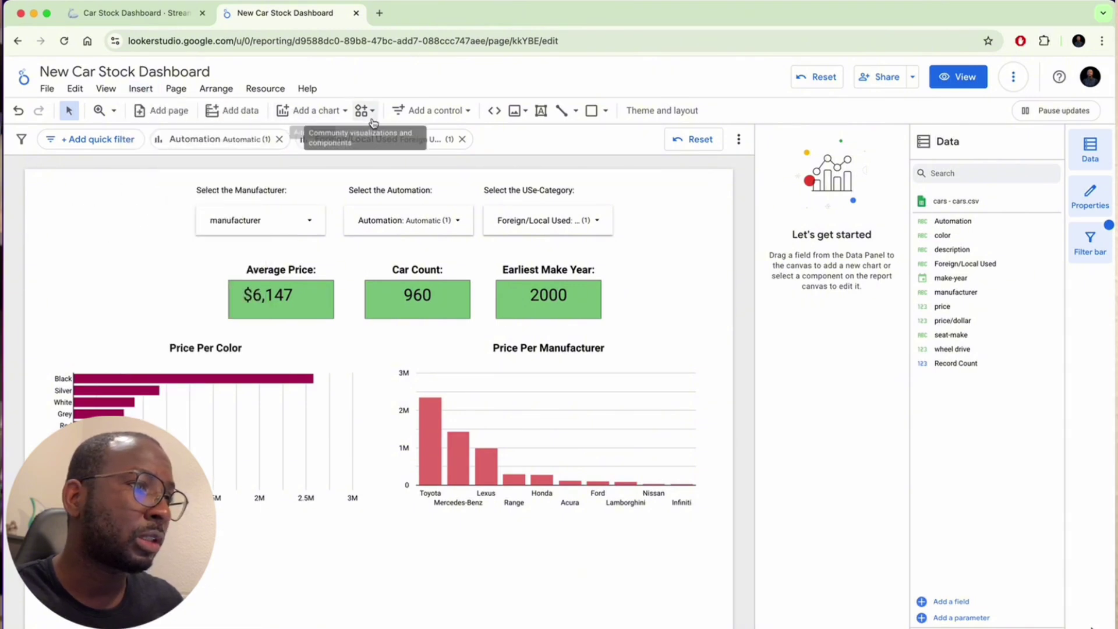
{"action": "left_click", "coordinate": [516, 116]}
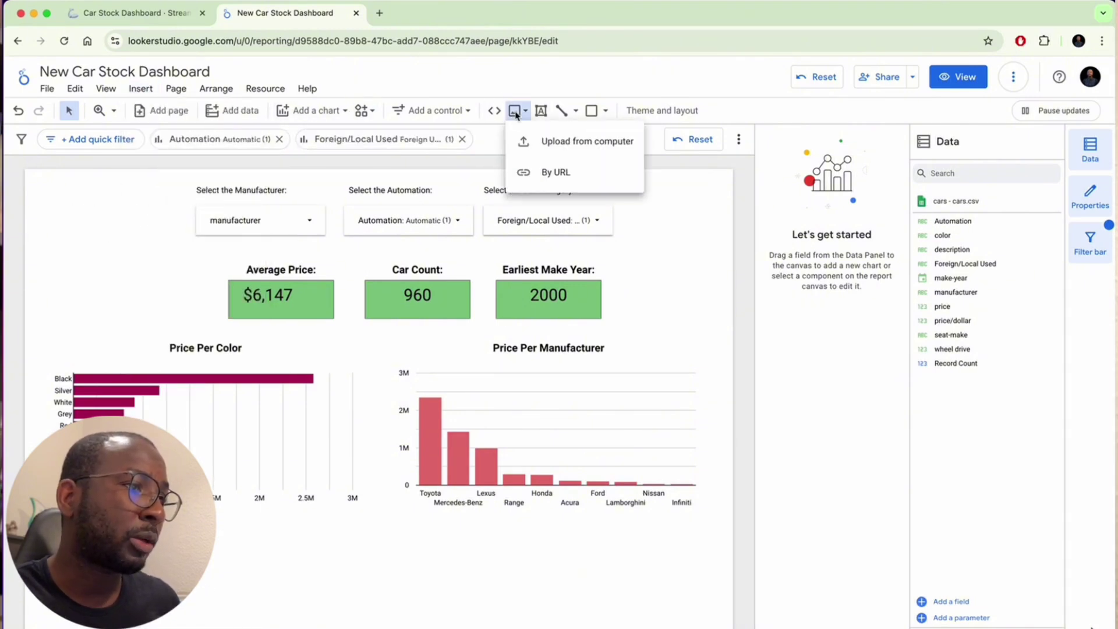
{"action": "left_click", "coordinate": [541, 145]}
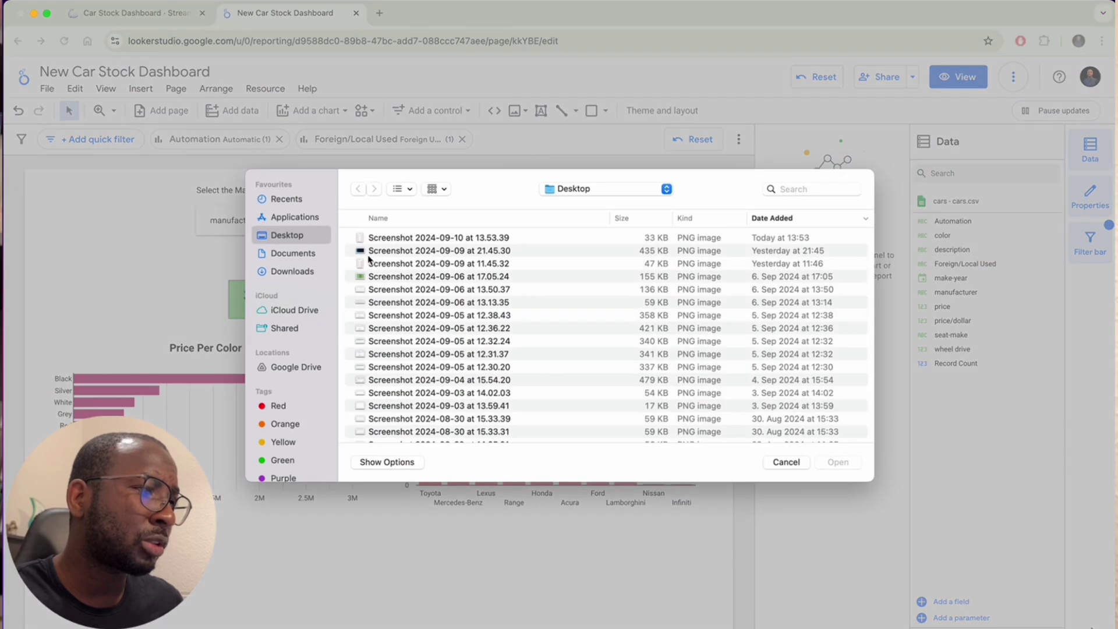
{"action": "left_click", "coordinate": [299, 201]}
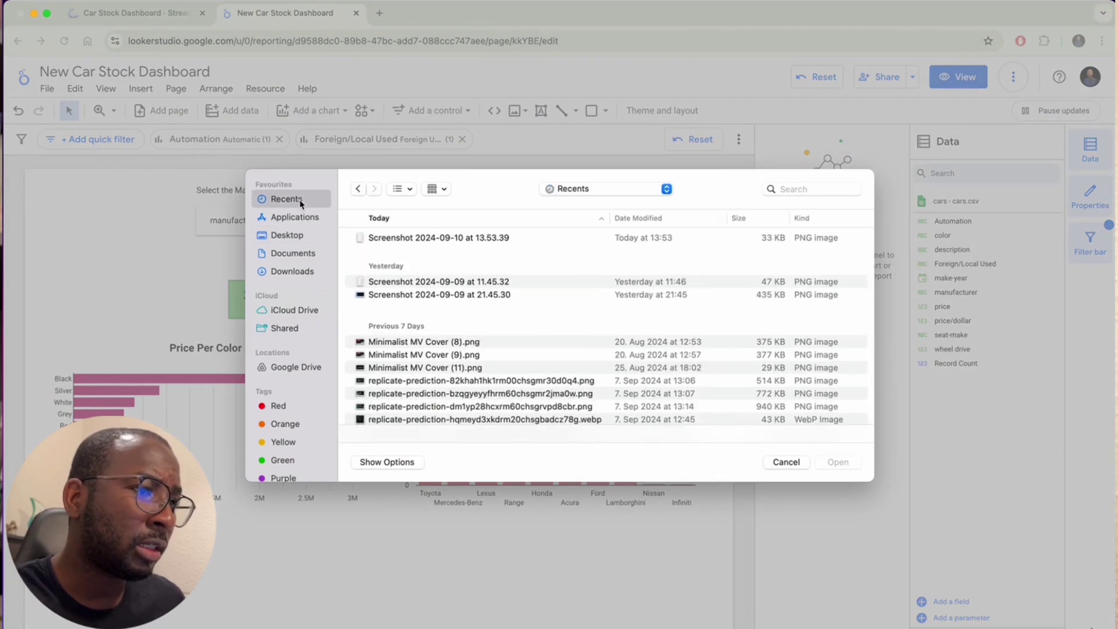
{"action": "left_click", "coordinate": [416, 294]}
{"action": "left_click", "coordinate": [851, 464]}
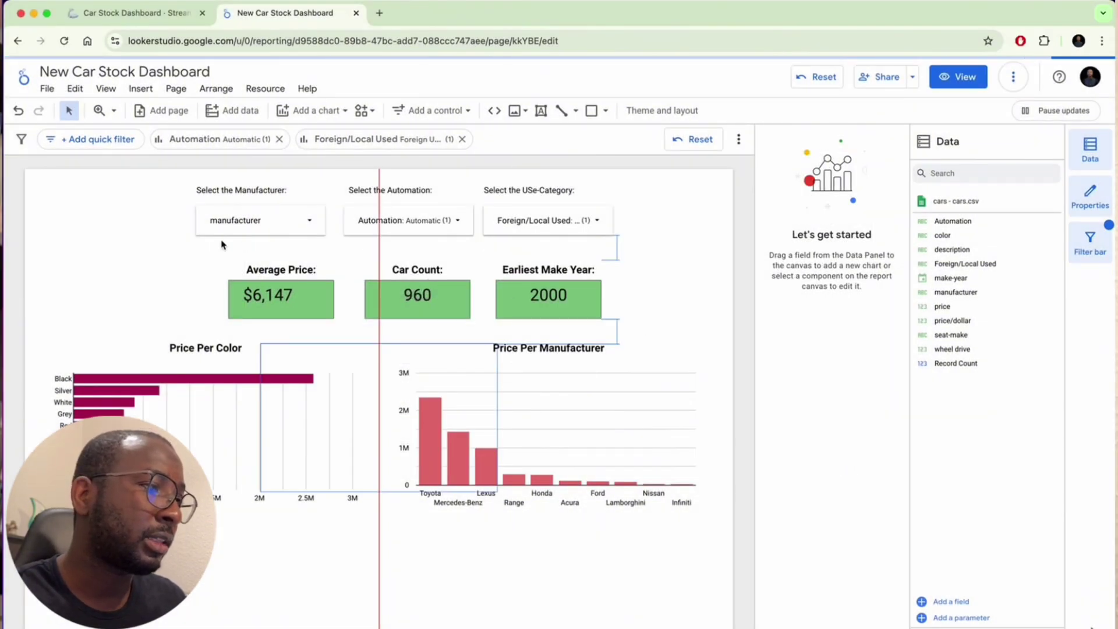
Move the inserted screenshot to the page's upper-left corner and shrink it to fit beside the manufacturer filter
{"action": "right_click", "coordinate": [323, 391]}
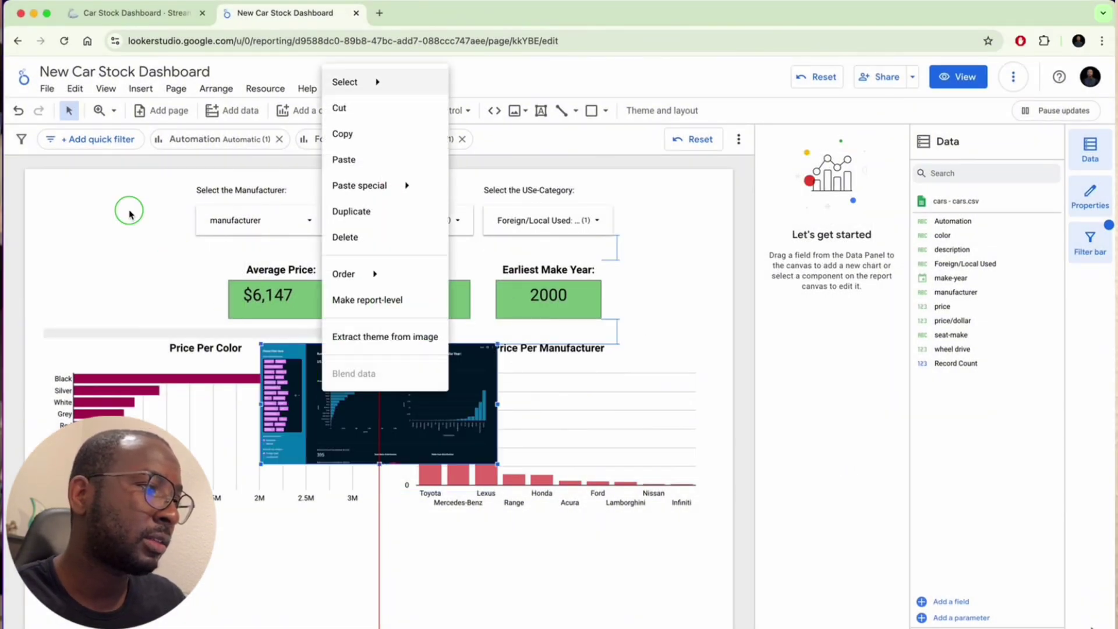
{"action": "left_click", "coordinate": [294, 377]}
{"action": "left_click_drag", "start_coordinate": [294, 377], "coordinate": [69, 213]}
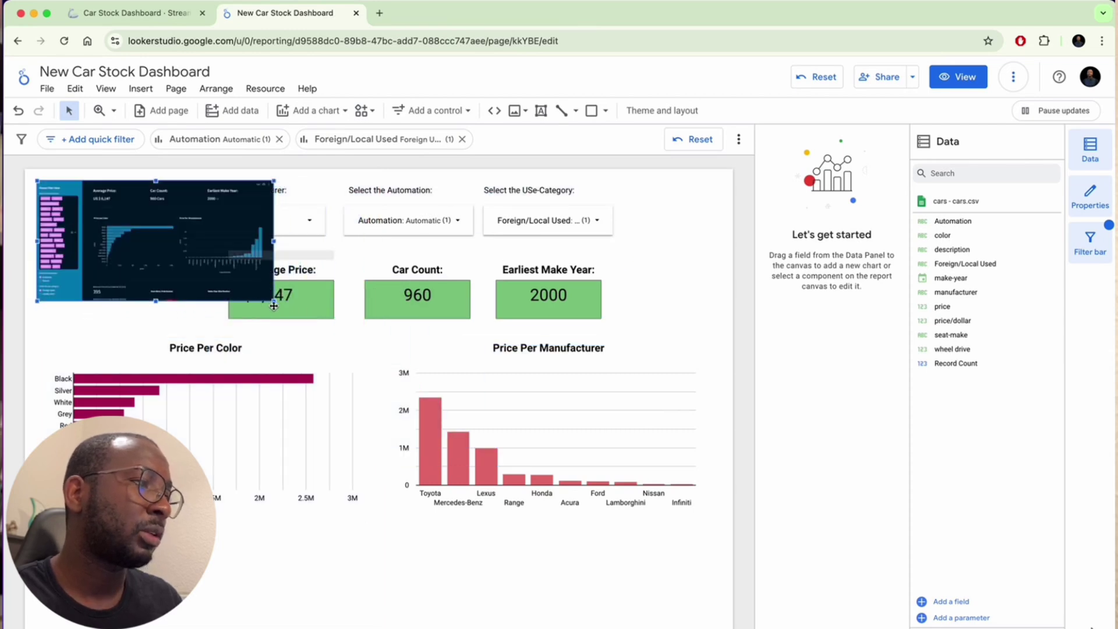
{"action": "left_click_drag", "start_coordinate": [274, 300], "coordinate": [145, 279]}
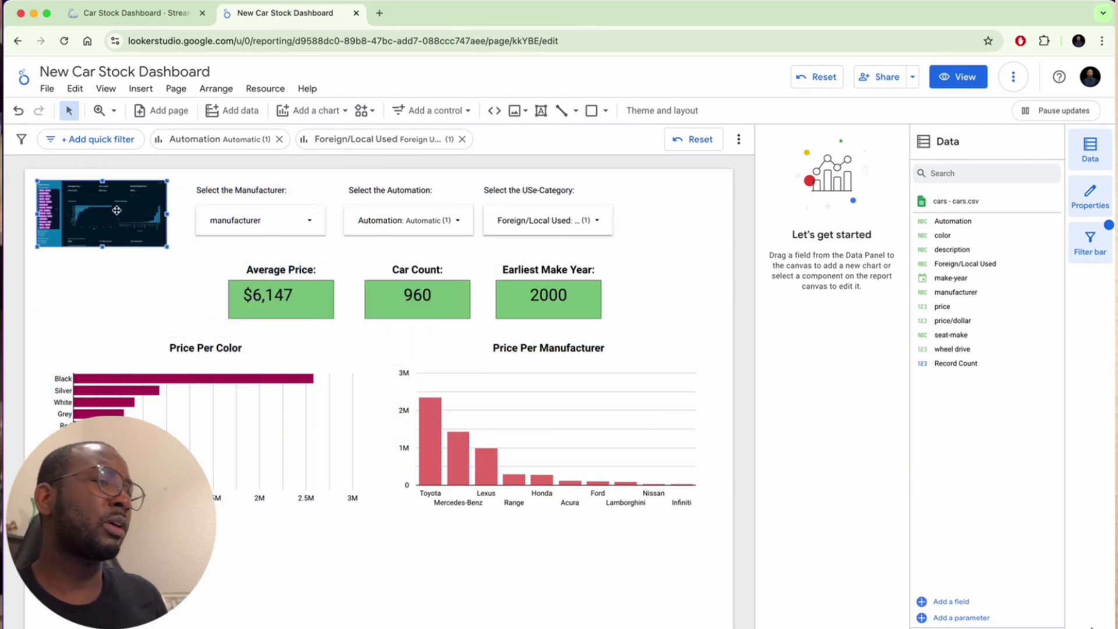
{"action": "left_click_drag", "start_coordinate": [117, 207], "coordinate": [117, 224]}
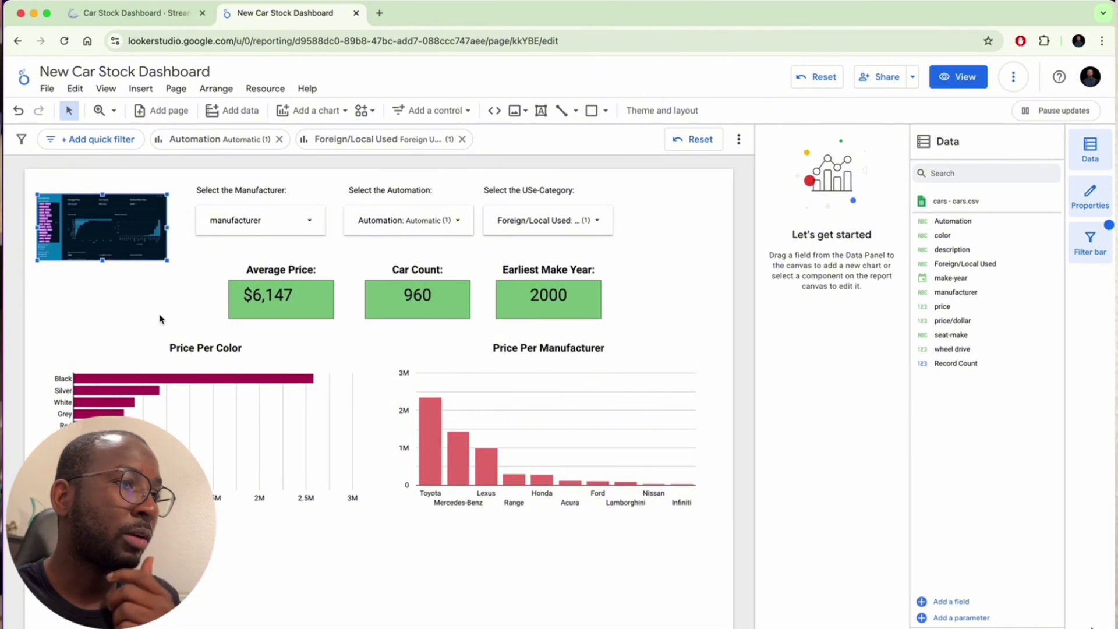
Check the Streamlit car stock dashboard, return to the Looker Studio report and shift the image slightly up toward the page's top edge
{"action": "left_click", "coordinate": [146, 13]}
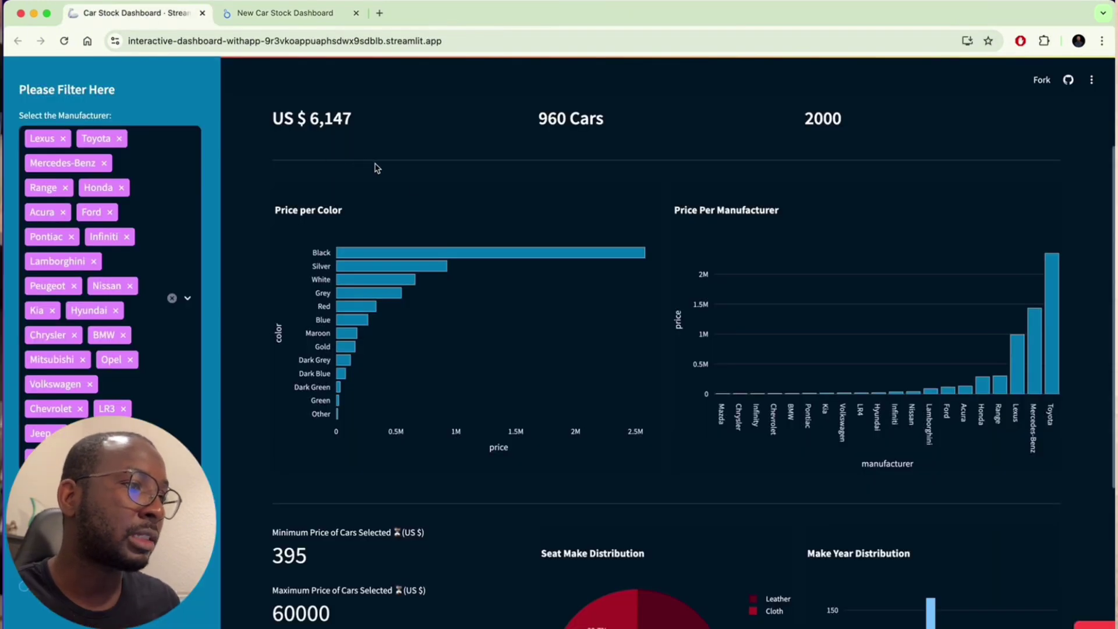
{"action": "left_click", "coordinate": [262, 13]}
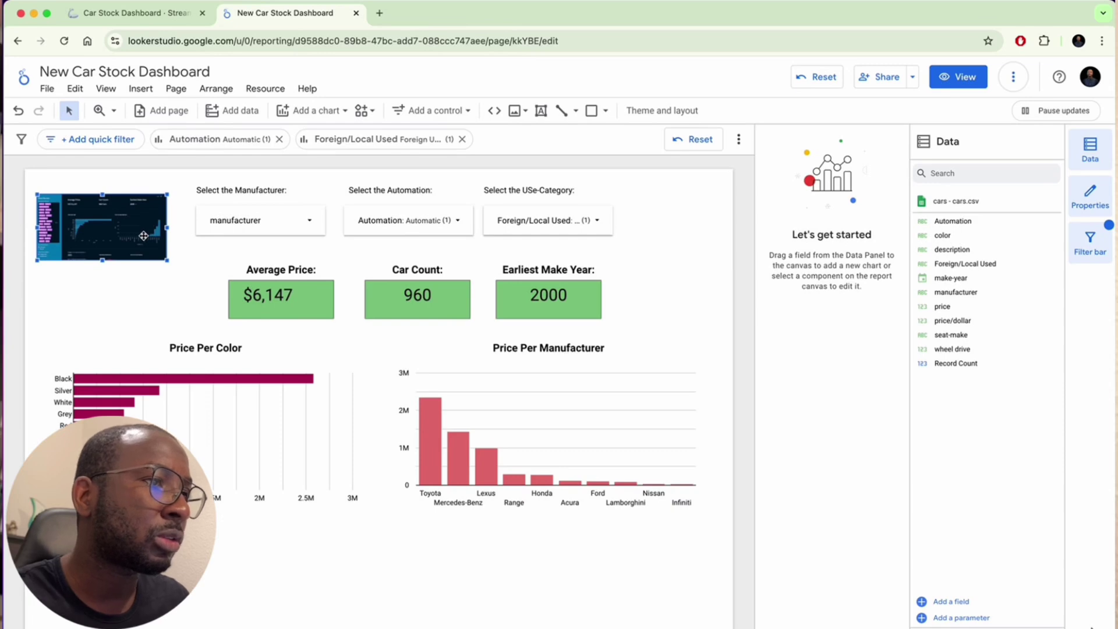
{"action": "left_click_drag", "start_coordinate": [143, 236], "coordinate": [143, 222]}
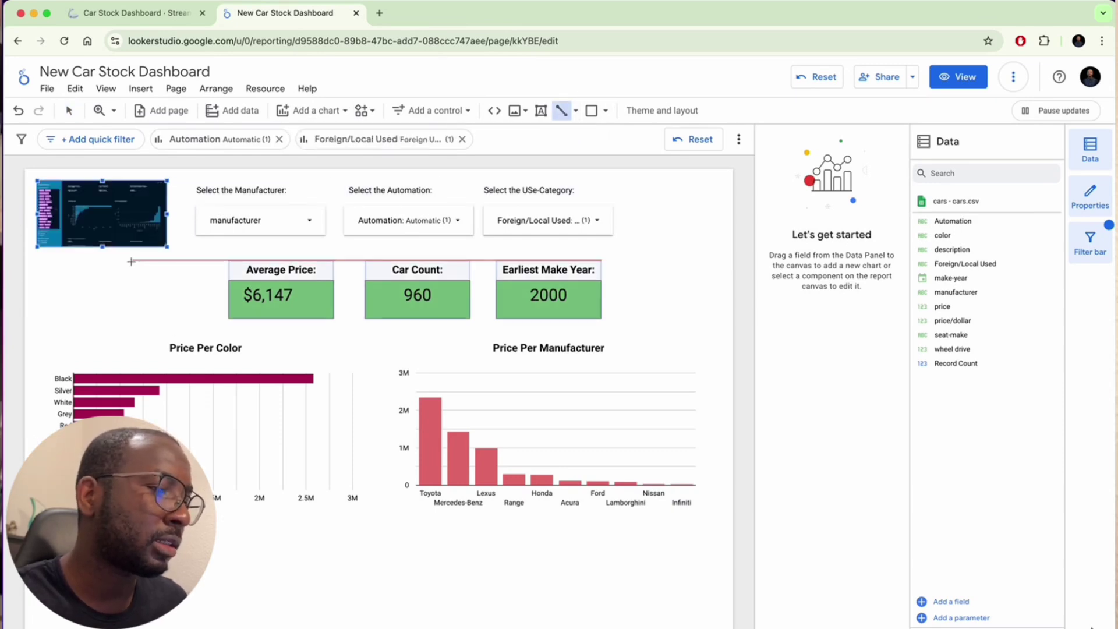
Try to draw a horizontal divider line between the filter controls and the scorecards, stretching it across the page
{"action": "left_click_drag", "start_coordinate": [143, 257], "coordinate": [161, 276]}
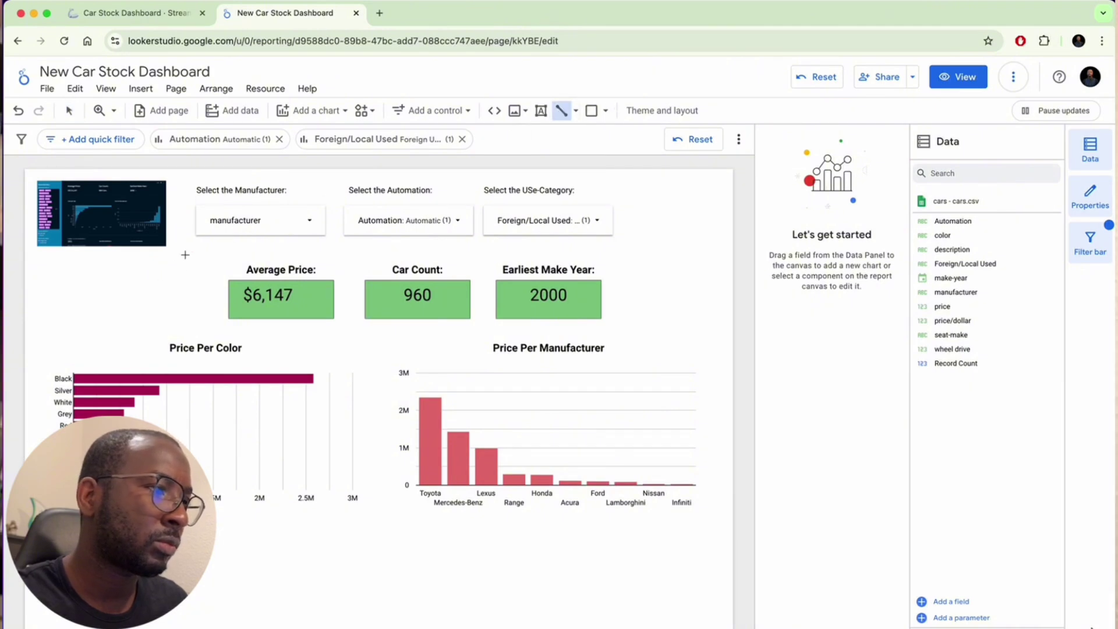
{"action": "left_click_drag", "start_coordinate": [201, 257], "coordinate": [527, 257]}
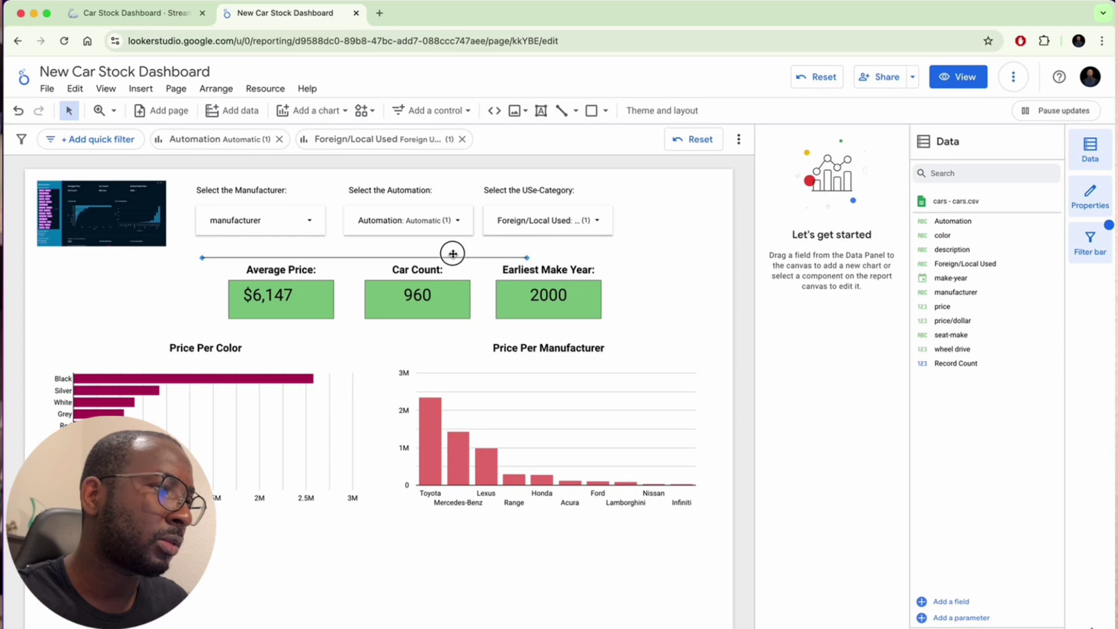
{"action": "left_click_drag", "start_coordinate": [203, 257], "coordinate": [81, 258]}
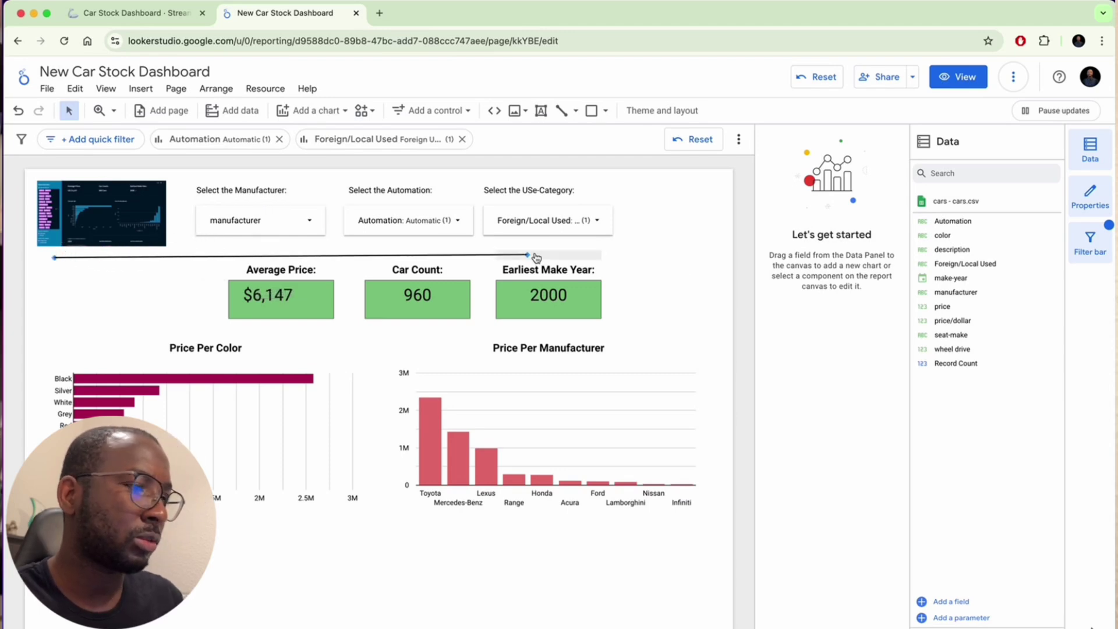
{"action": "left_click_drag", "start_coordinate": [528, 257], "coordinate": [641, 262]}
{"action": "key", "text": "super+z"}
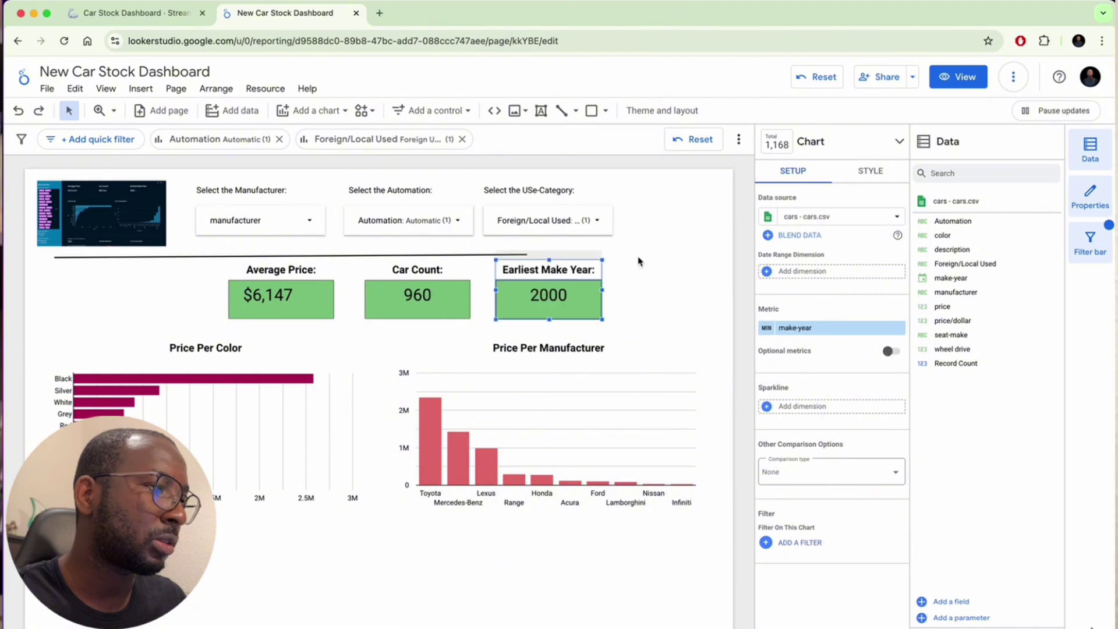
Delete the divider line between the filter controls and the scorecards
{"action": "right_click", "coordinate": [206, 255]}
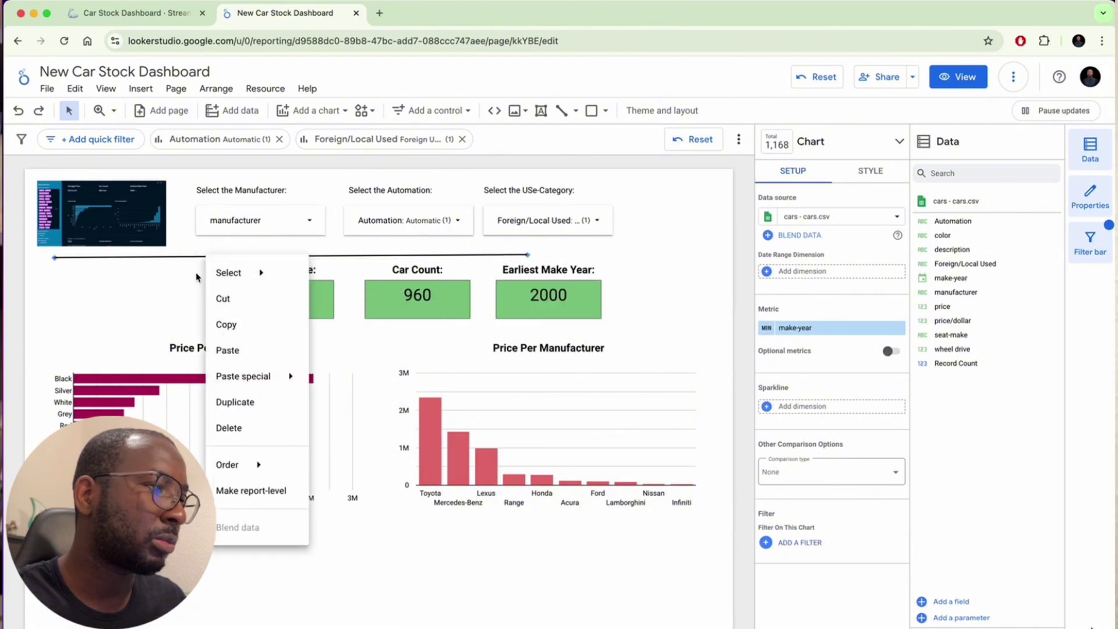
{"action": "left_click", "coordinate": [161, 274]}
{"action": "right_click", "coordinate": [157, 255]}
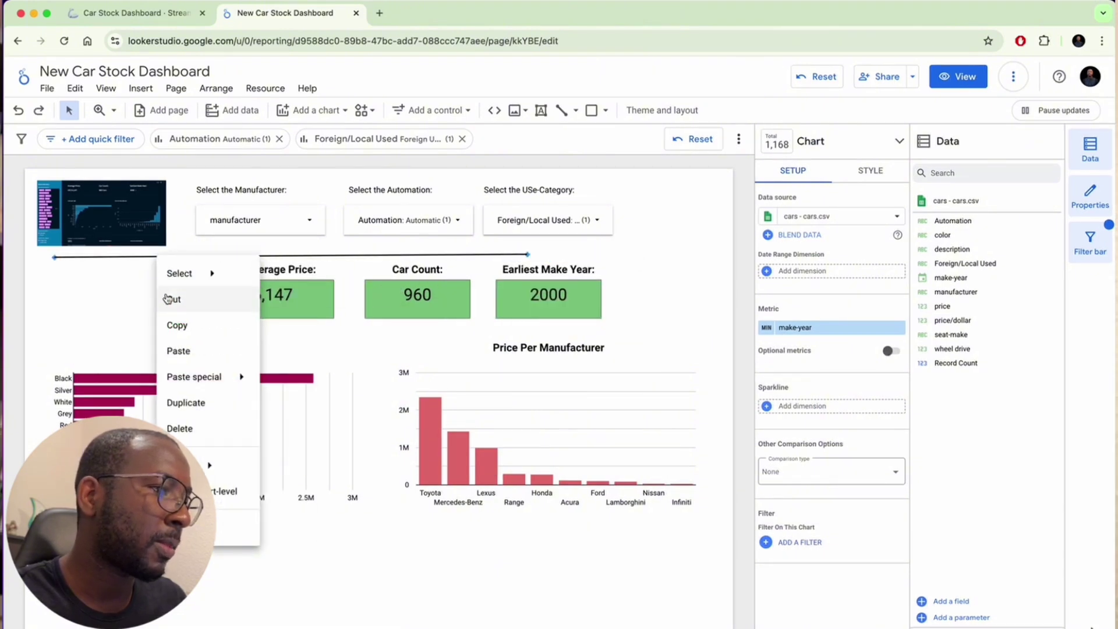
{"action": "left_click", "coordinate": [139, 290]}
{"action": "right_click", "coordinate": [134, 255]}
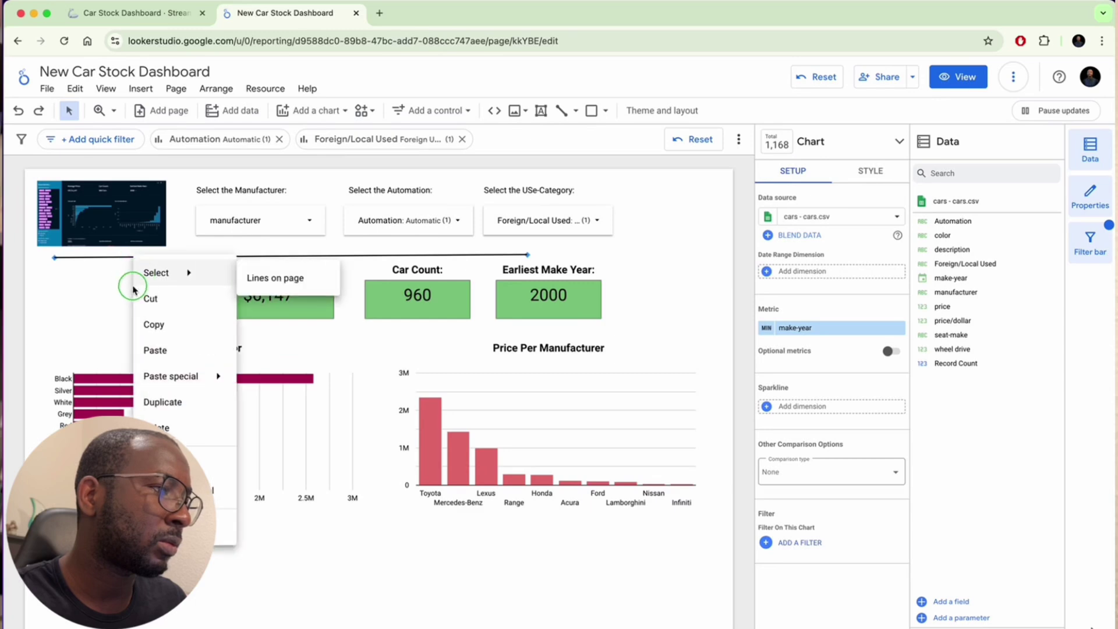
{"action": "left_click", "coordinate": [97, 265]}
{"action": "right_click", "coordinate": [92, 261]}
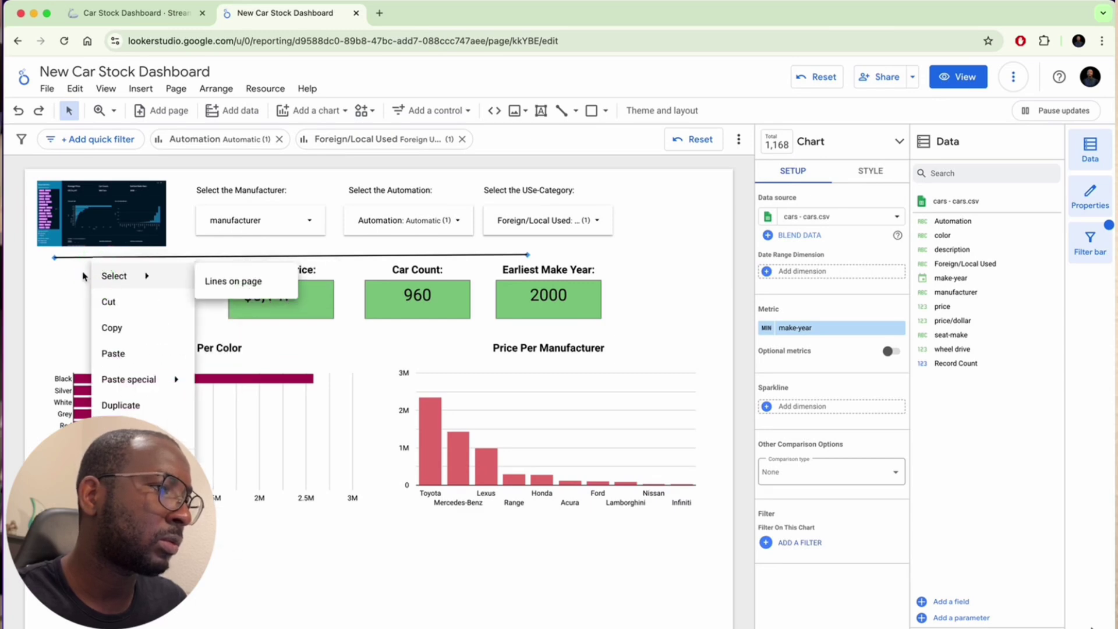
{"action": "key", "text": "Delete"}
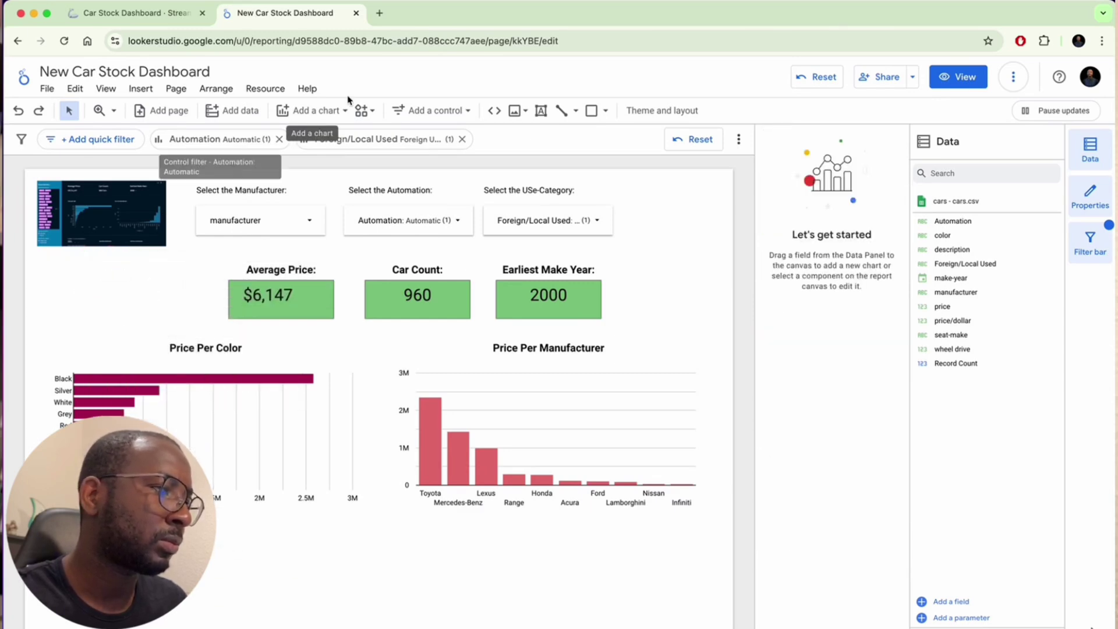
Draw a horizontal divider line across the page just below the three scorecards, above the price chart titles
{"action": "left_click", "coordinate": [562, 110]}
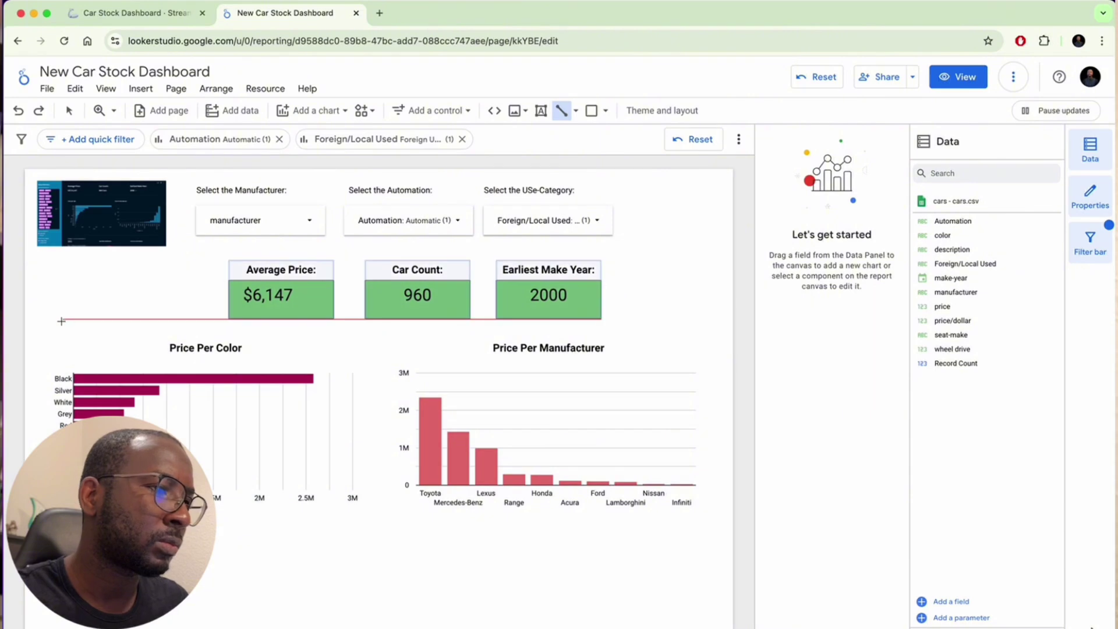
{"action": "left_click_drag", "start_coordinate": [55, 319], "coordinate": [530, 319]}
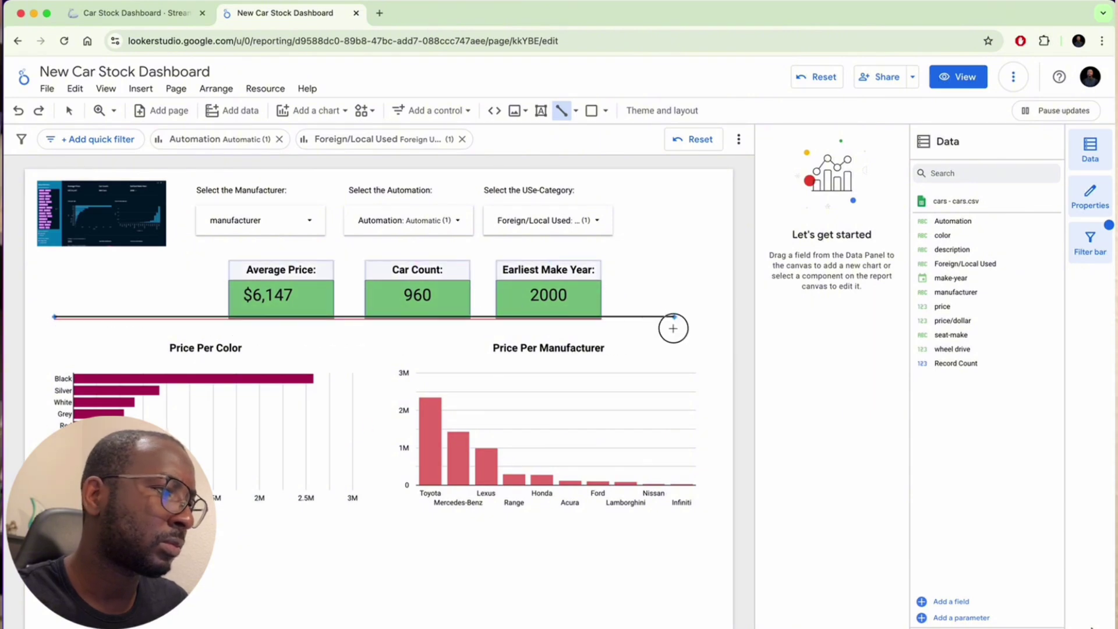
{"action": "left_click_drag", "start_coordinate": [673, 328], "coordinate": [676, 321]}
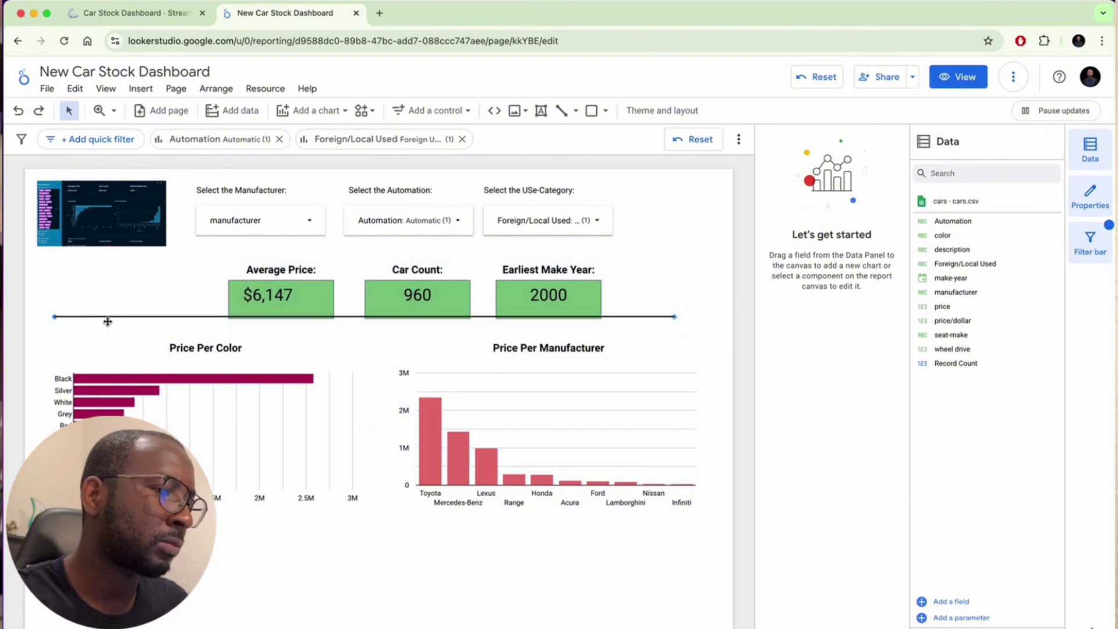
{"action": "left_click_drag", "start_coordinate": [107, 317], "coordinate": [107, 329]}
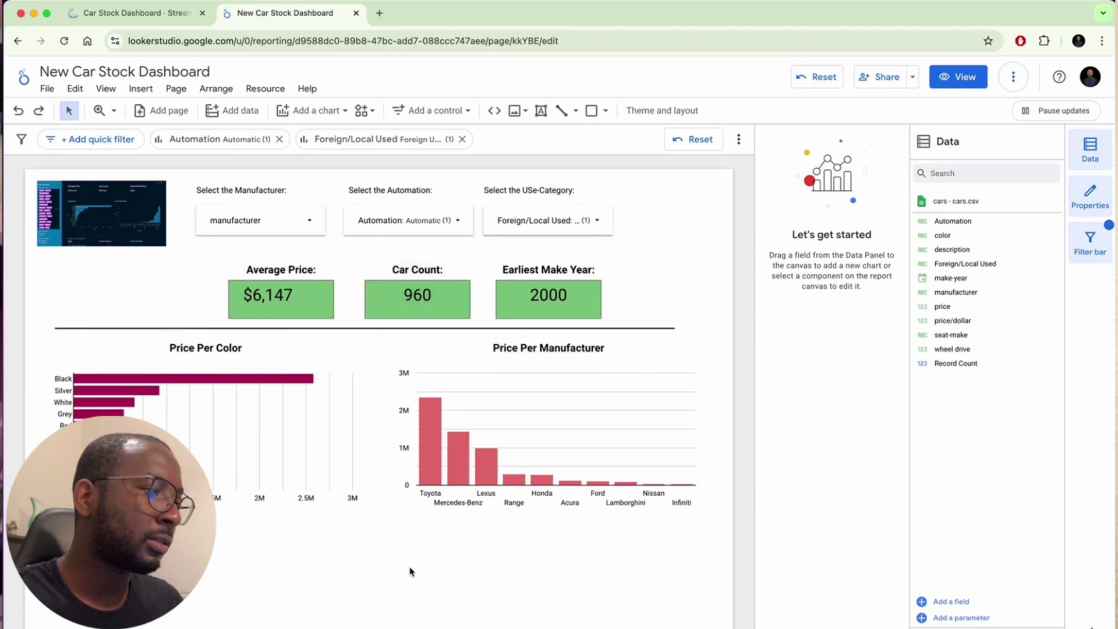
Draw a second horizontal divider line across the page just below the two price charts
{"action": "scroll", "coordinate": [411, 571], "scroll_direction": "down", "scroll_amount": 1}
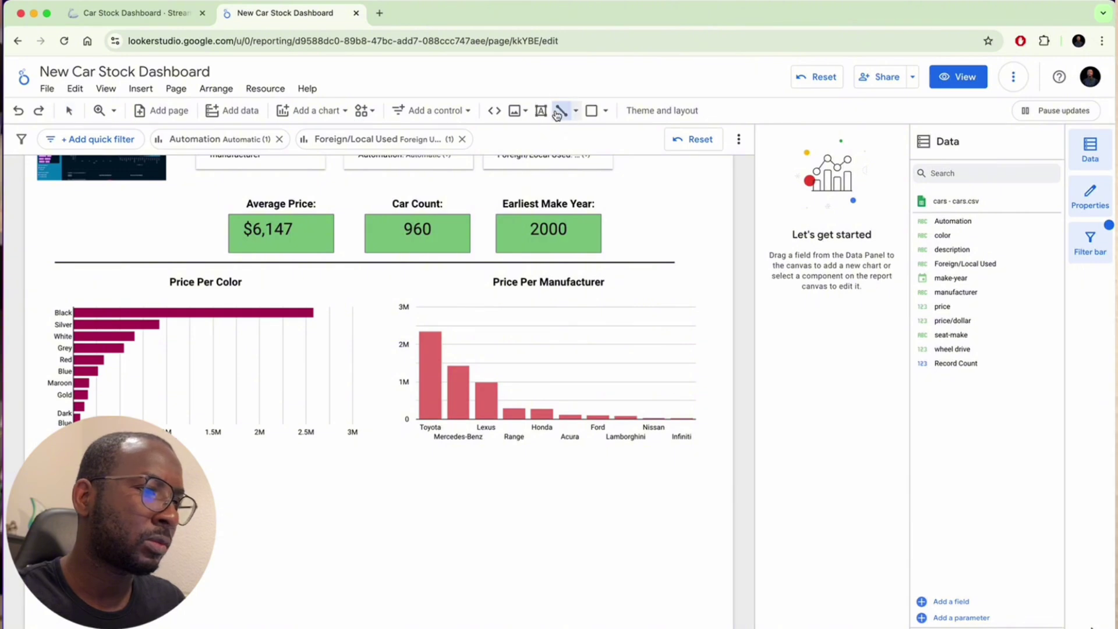
{"action": "left_click_drag", "start_coordinate": [56, 263], "coordinate": [56, 433]}
{"action": "left_click_drag", "start_coordinate": [442, 473], "coordinate": [704, 457]}
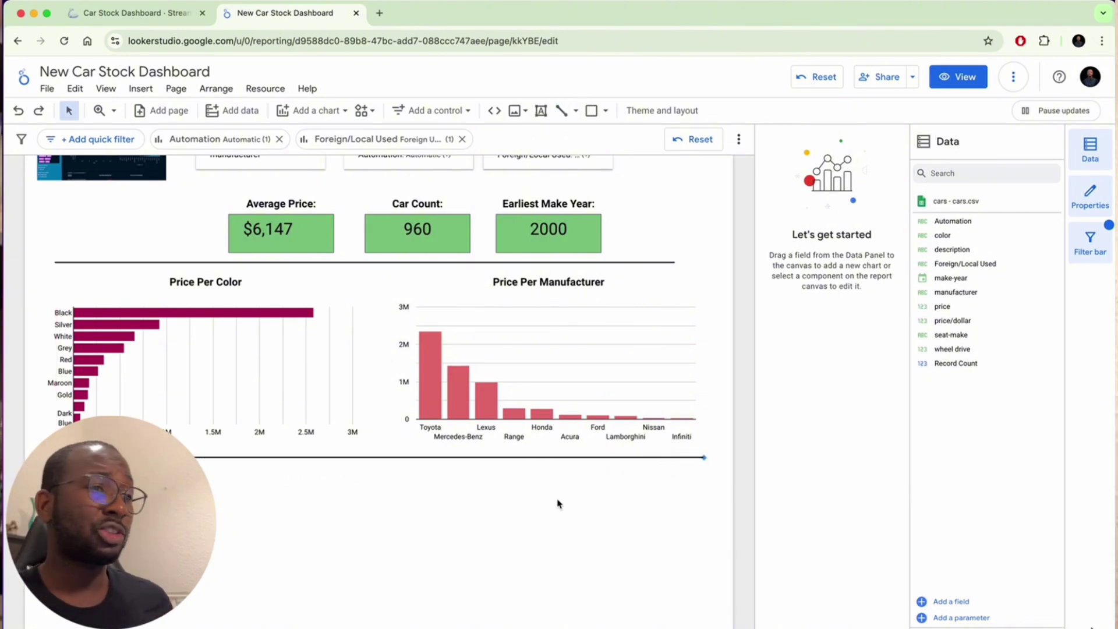
{"action": "scroll", "coordinate": [547, 509], "scroll_direction": "up", "scroll_amount": 2}
{"action": "scroll", "coordinate": [547, 508], "scroll_direction": "down", "scroll_amount": 2}
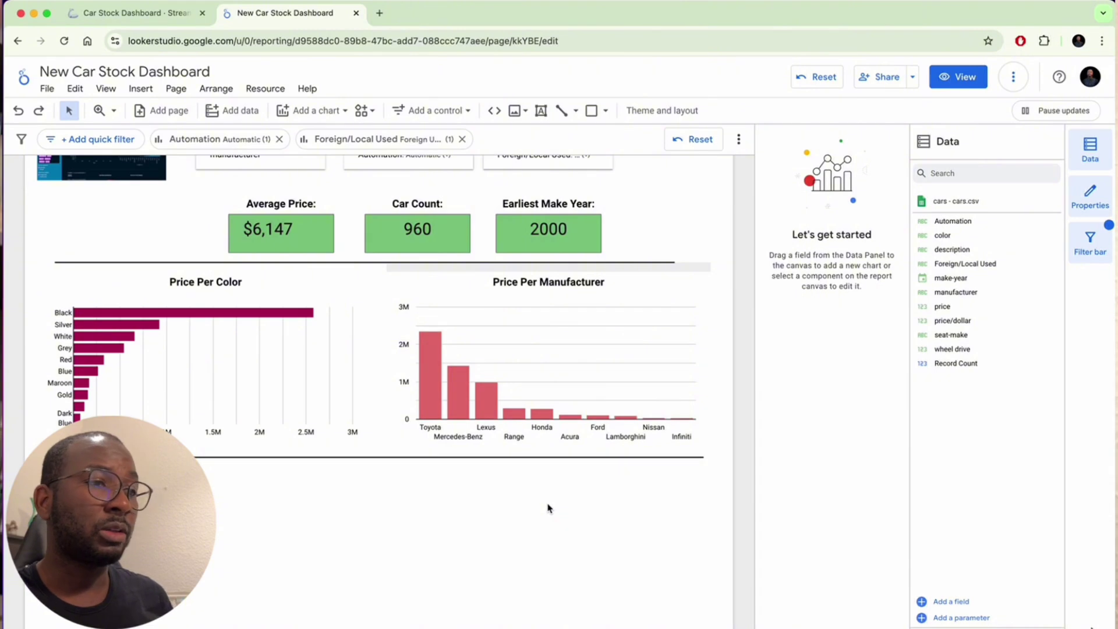
Check the lower section of the Streamlit dashboard, return to the Looker Studio report and add a donut chart below the second divider line
{"action": "key", "text": "ctrl+shift+Tab"}
{"action": "scroll", "coordinate": [489, 297], "scroll_direction": "down", "scroll_amount": 5}
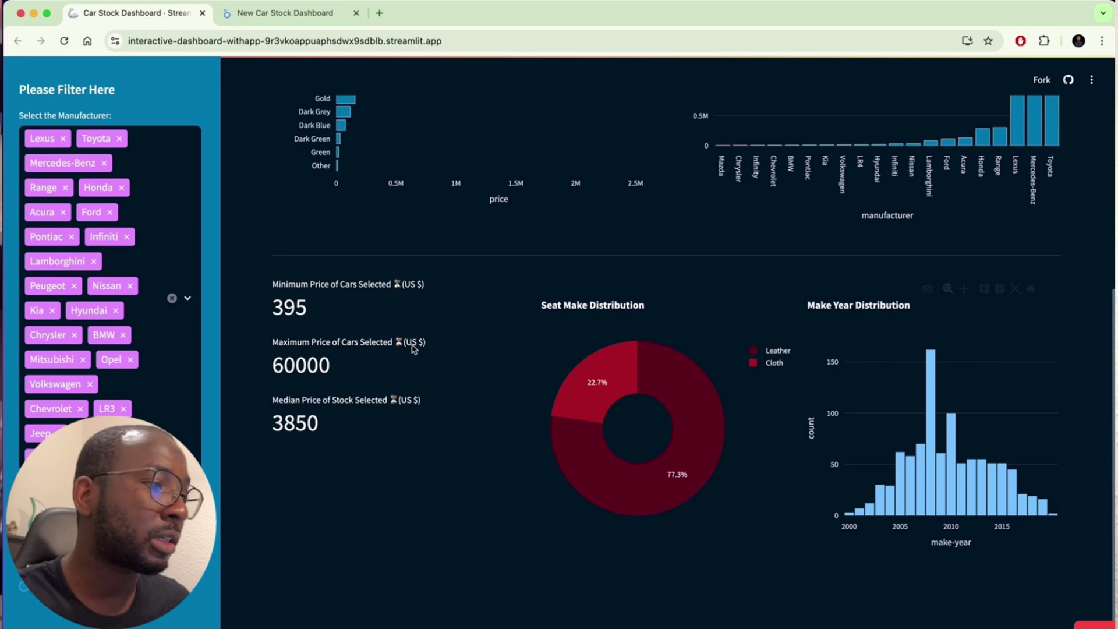
{"action": "left_click", "coordinate": [263, 11]}
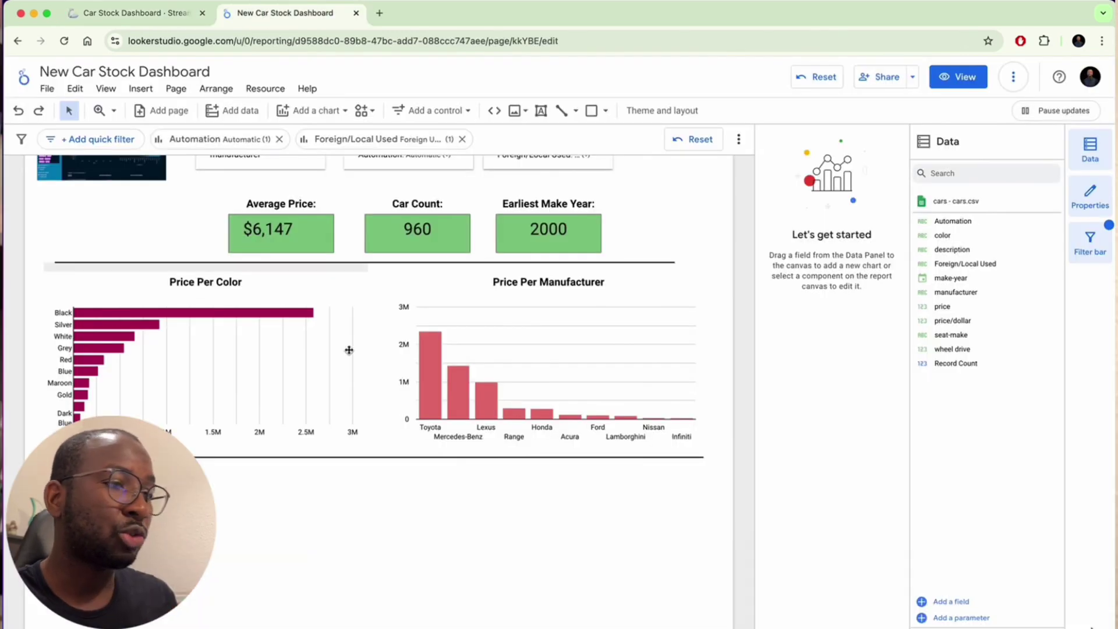
{"action": "left_click", "coordinate": [137, 13]}
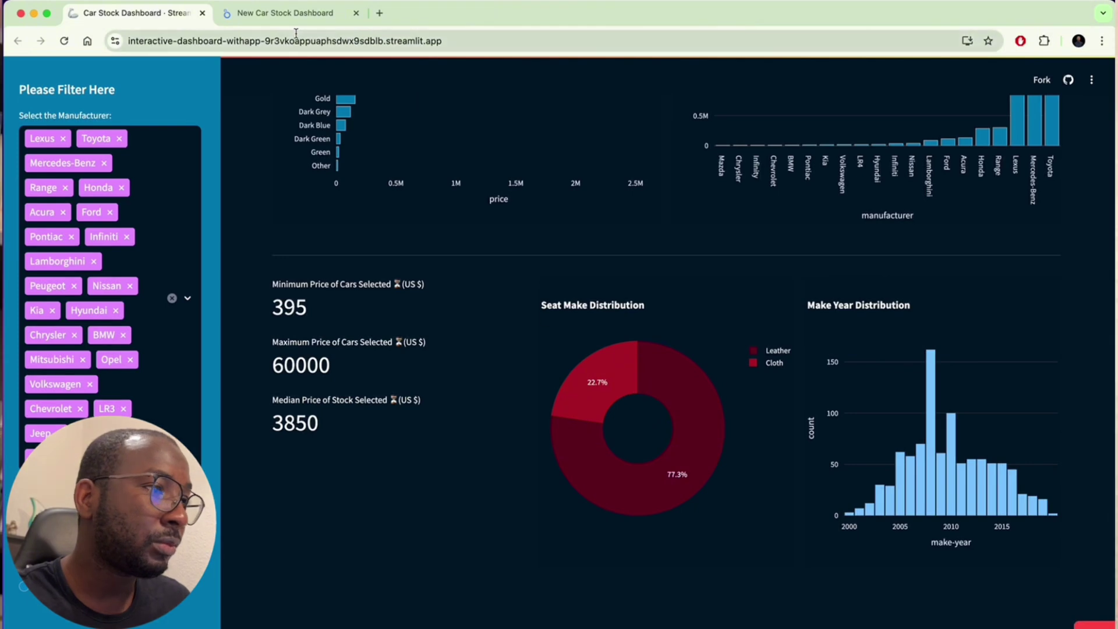
{"action": "left_click", "coordinate": [286, 13]}
{"action": "left_click", "coordinate": [312, 110]}
{"action": "left_click", "coordinate": [324, 333]}
{"action": "left_click", "coordinate": [346, 522]}
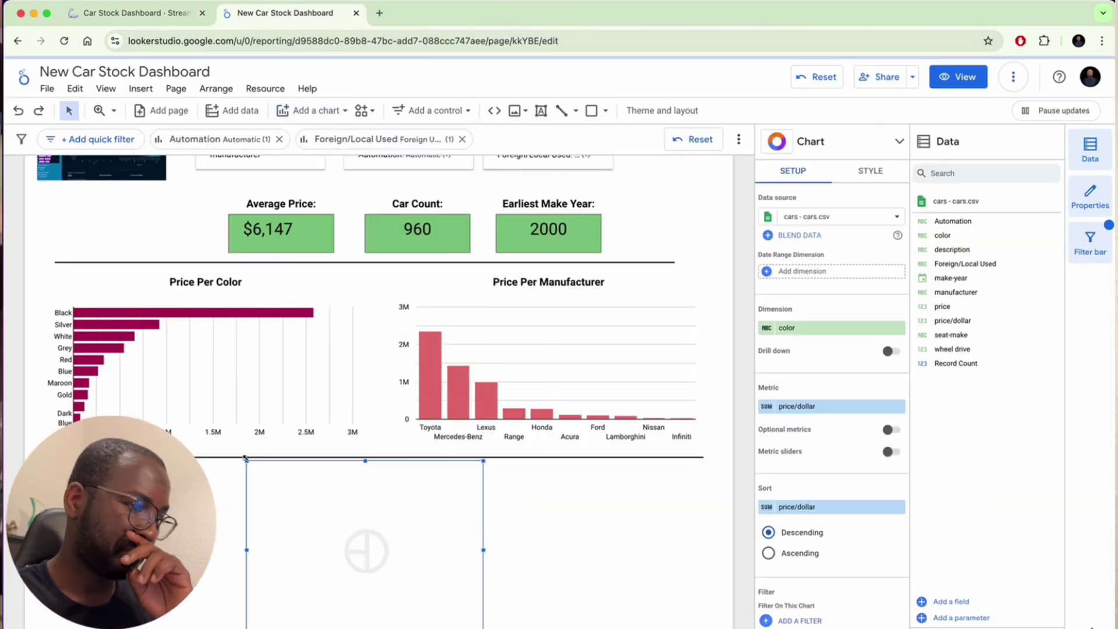
Shift the donut chart slightly right and down, clear of the second divider line
{"action": "right_click", "coordinate": [433, 599]}
{"action": "key", "text": "Escape"}
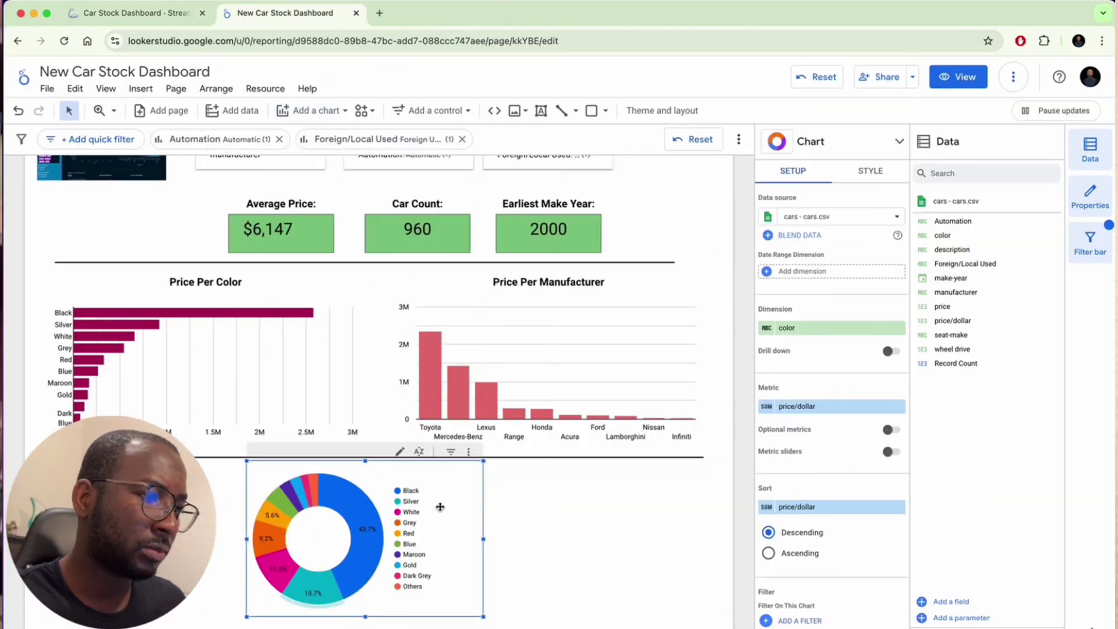
{"action": "right_click", "coordinate": [390, 518]}
{"action": "left_click_drag", "start_coordinate": [379, 482], "coordinate": [399, 488]}
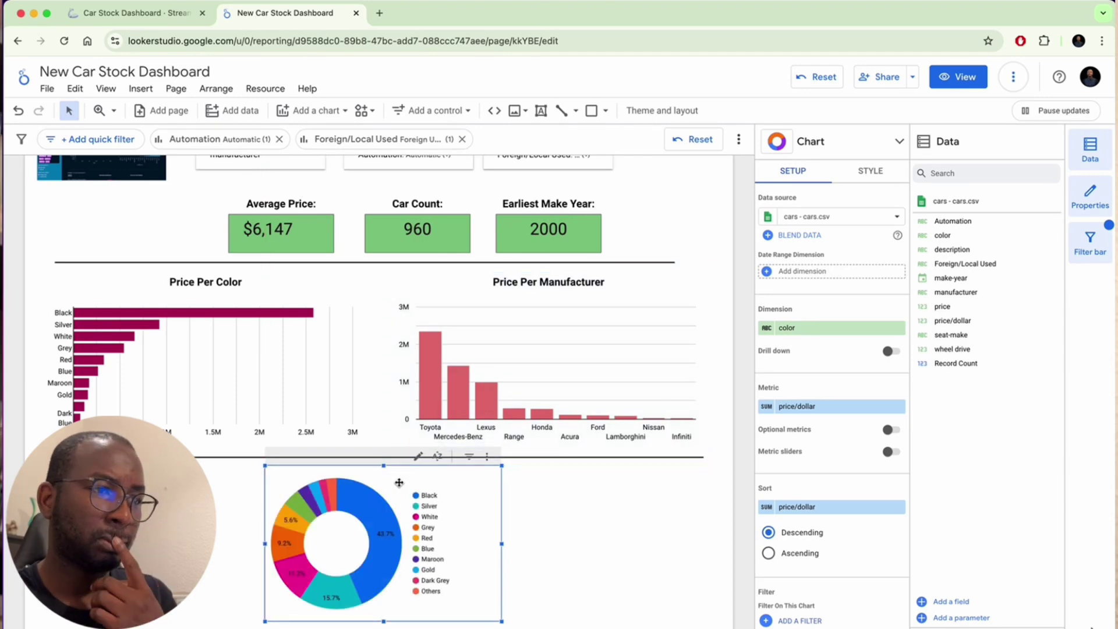
Set the donut chart's dimension to seat-make and its metric to Record Count
{"action": "left_click", "coordinate": [870, 172]}
{"action": "left_click", "coordinate": [795, 171]}
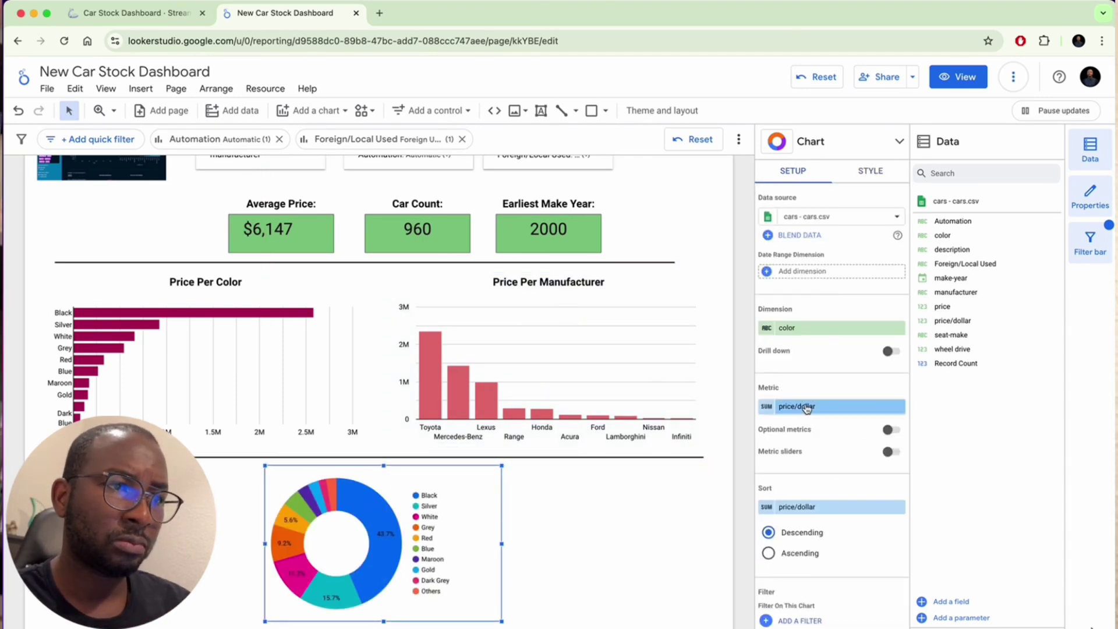
{"action": "left_click_drag", "start_coordinate": [951, 335], "coordinate": [806, 406]}
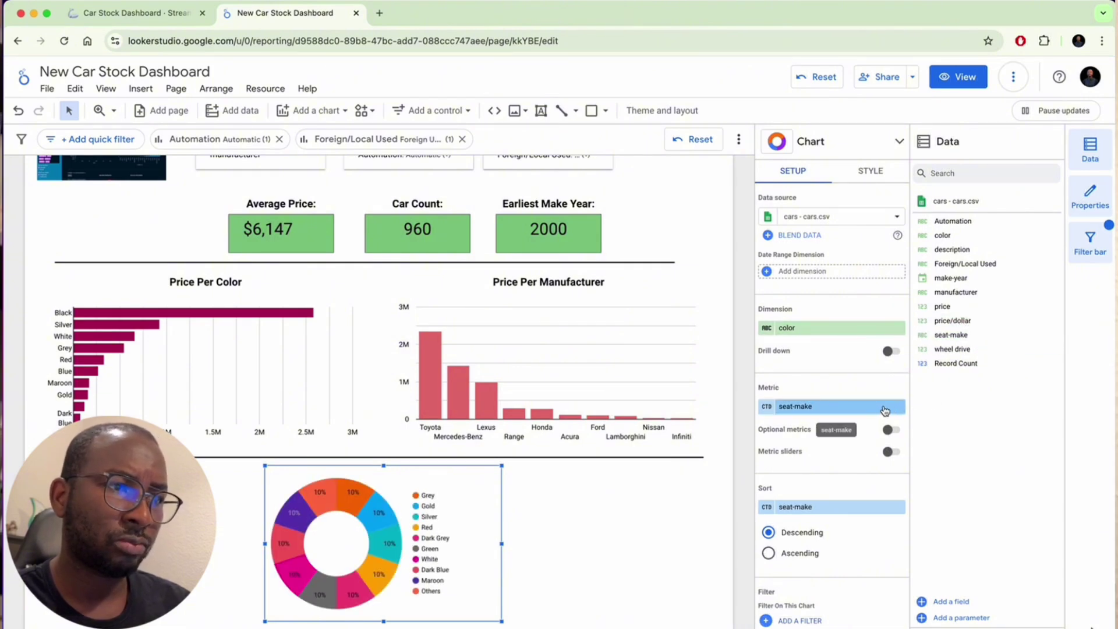
{"action": "left_click_drag", "start_coordinate": [951, 335], "coordinate": [815, 327]}
{"action": "left_click_drag", "start_coordinate": [955, 362], "coordinate": [815, 406]}
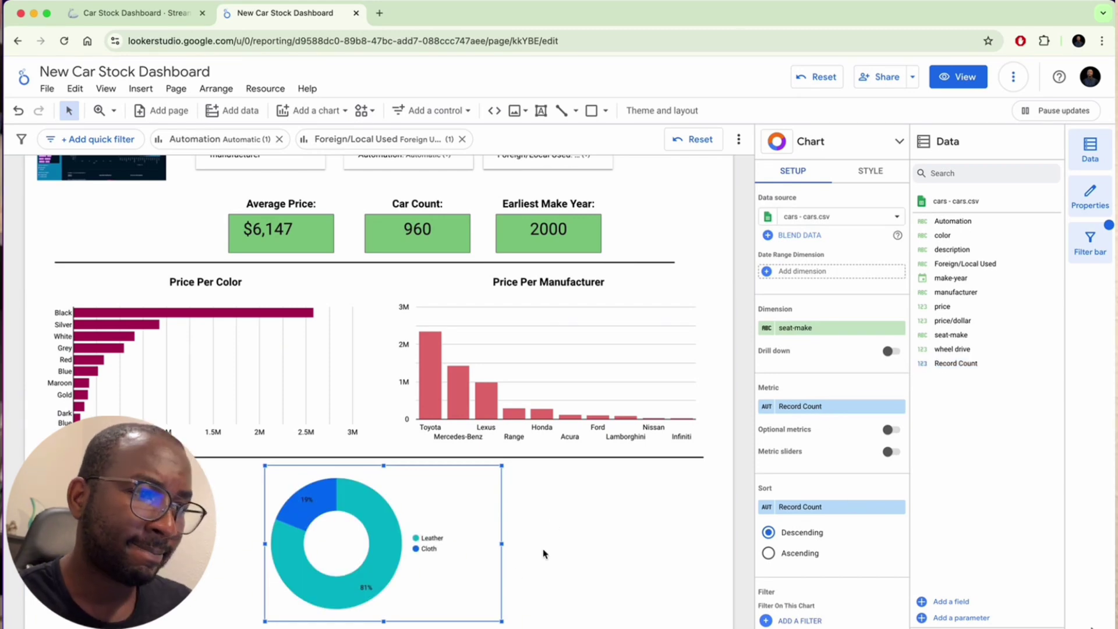
{"action": "left_click", "coordinate": [766, 406]}
{"action": "left_click", "coordinate": [577, 524]}
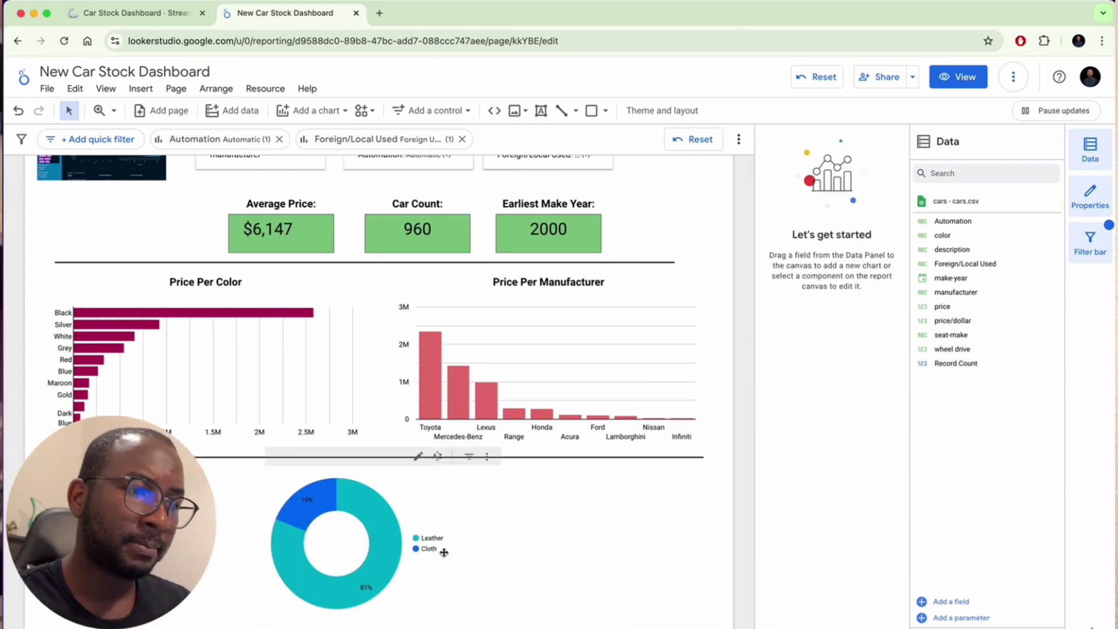
Give the donut chart the visible title "Seat Make Distribution" and center it above the chart
{"action": "left_click", "coordinate": [444, 556]}
{"action": "left_click", "coordinate": [870, 171]}
{"action": "scroll", "coordinate": [848, 501], "scroll_direction": "down", "scroll_amount": 3}
{"action": "left_click", "coordinate": [815, 559]}
{"action": "left_click", "coordinate": [798, 462]}
{"action": "scroll", "coordinate": [816, 408], "scroll_direction": "up", "scroll_amount": 6}
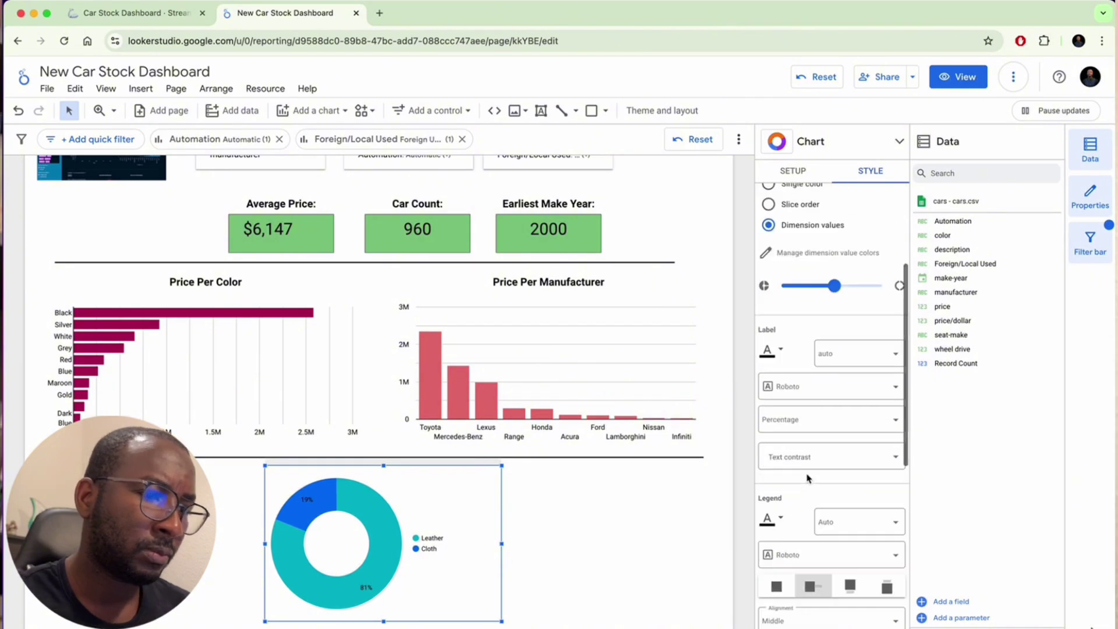
{"action": "left_click", "coordinate": [815, 589]}
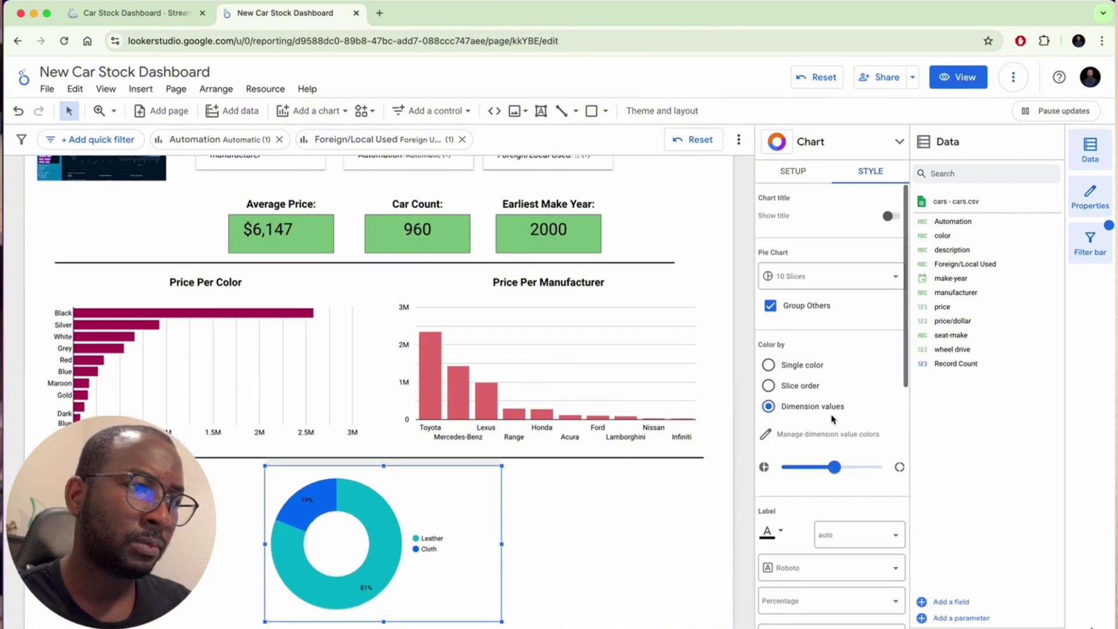
{"action": "left_click", "coordinate": [888, 216]}
{"action": "left_click", "coordinate": [805, 245]}
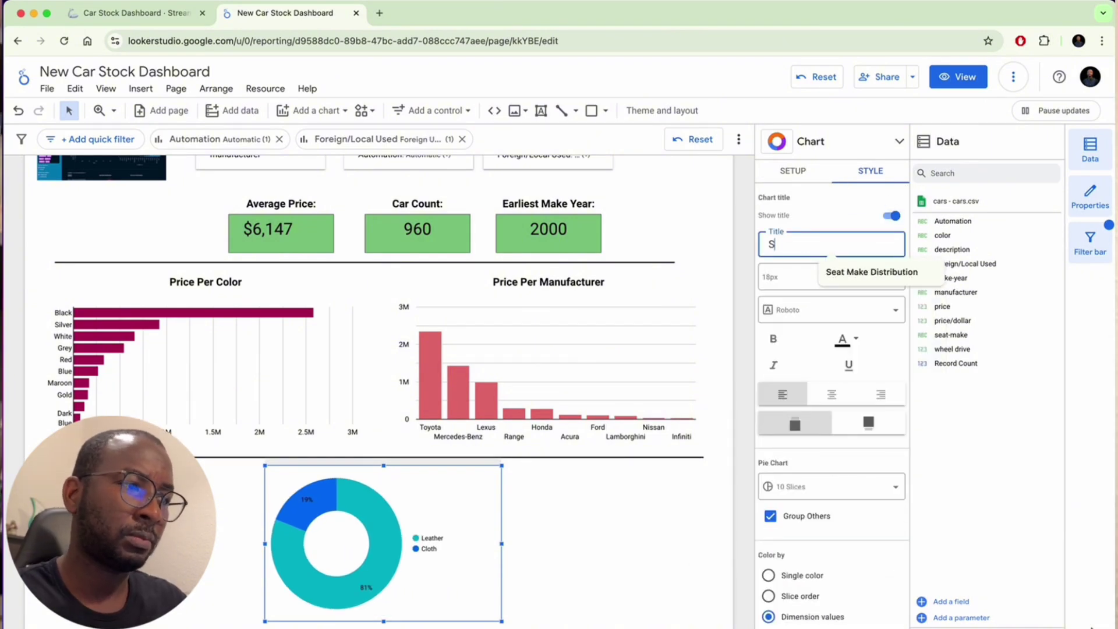
{"action": "type", "text": "Seat"}
{"action": "left_click", "coordinate": [873, 269]}
{"action": "left_click", "coordinate": [832, 394]}
{"action": "left_click", "coordinate": [615, 557]}
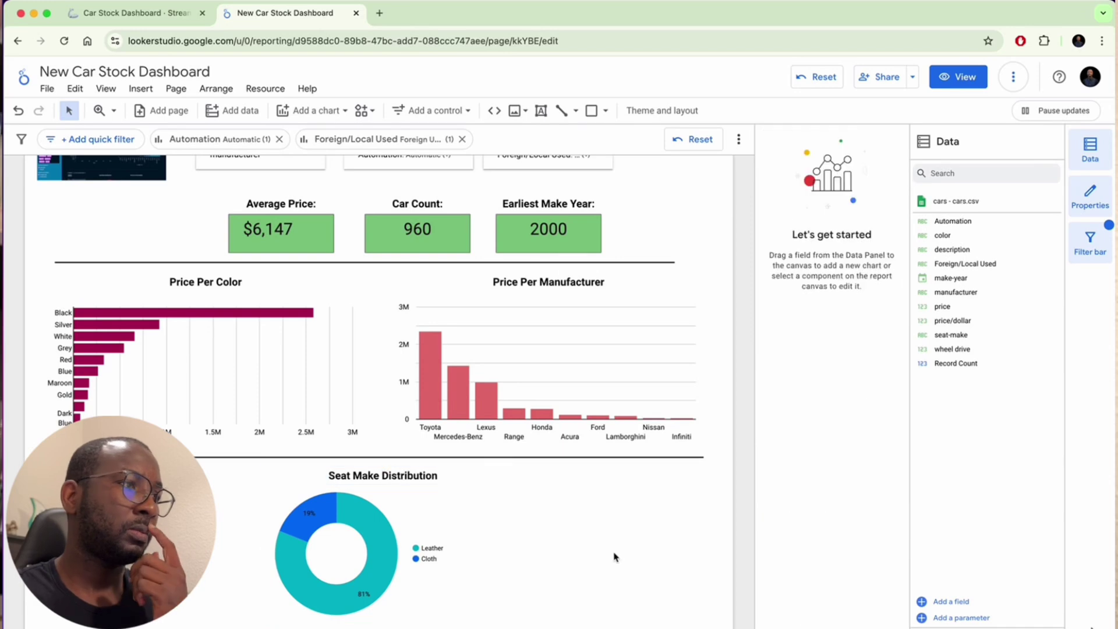
Check the Streamlit dashboard, then add a column chart beside the donut chart in the Looker Studio report with make-year as its dimension
{"action": "left_click", "coordinate": [137, 13]}
{"action": "left_click", "coordinate": [233, 13]}
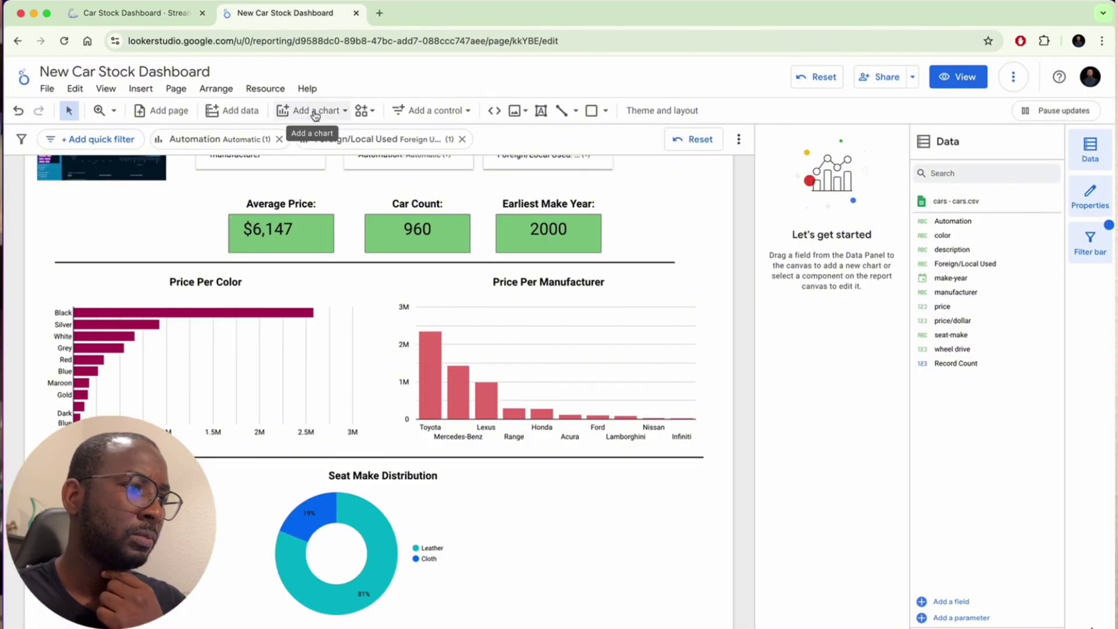
{"action": "left_click", "coordinate": [309, 110]}
{"action": "left_click", "coordinate": [343, 301]}
{"action": "left_click", "coordinate": [471, 460]}
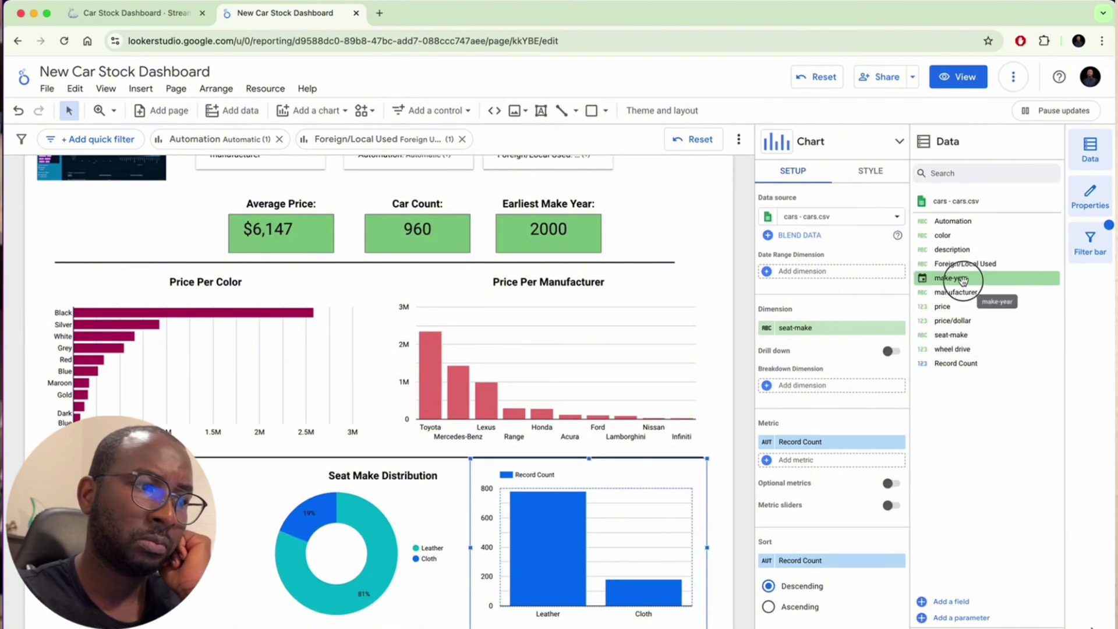
{"action": "left_click_drag", "start_coordinate": [955, 277], "coordinate": [843, 351]}
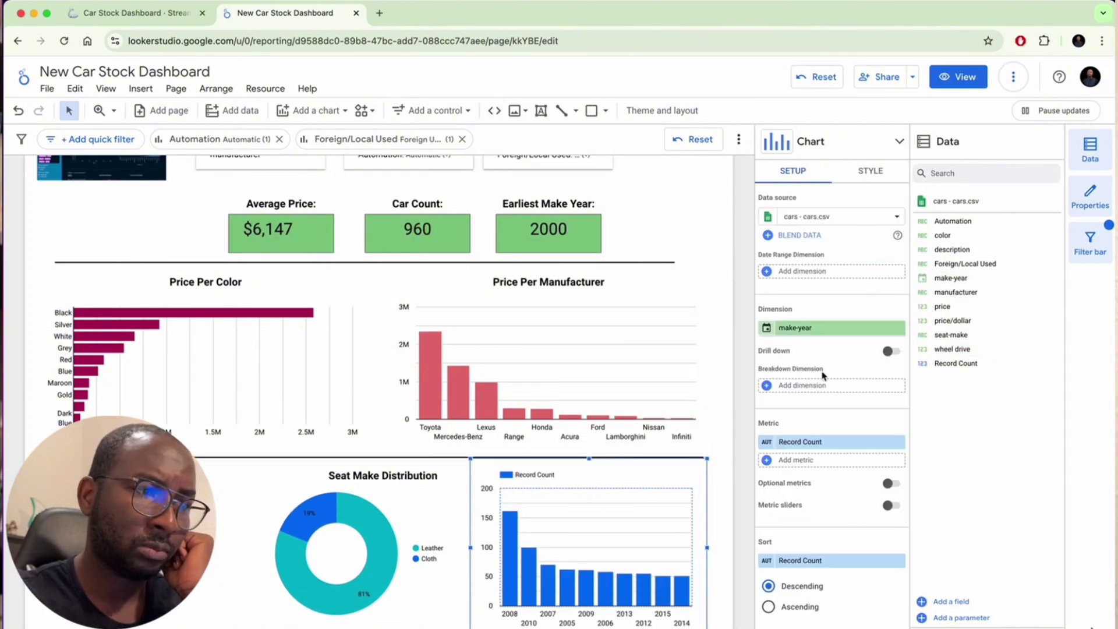
Replace the column chart's Record Count metric with make-year aggregated as Count
{"action": "scroll", "coordinate": [812, 444], "scroll_direction": "down", "scroll_amount": 3}
{"action": "left_click_drag", "start_coordinate": [953, 277], "coordinate": [803, 365]}
{"action": "scroll", "coordinate": [830, 318], "scroll_direction": "up", "scroll_amount": 1}
{"action": "scroll", "coordinate": [831, 317], "scroll_direction": "up", "scroll_amount": 2}
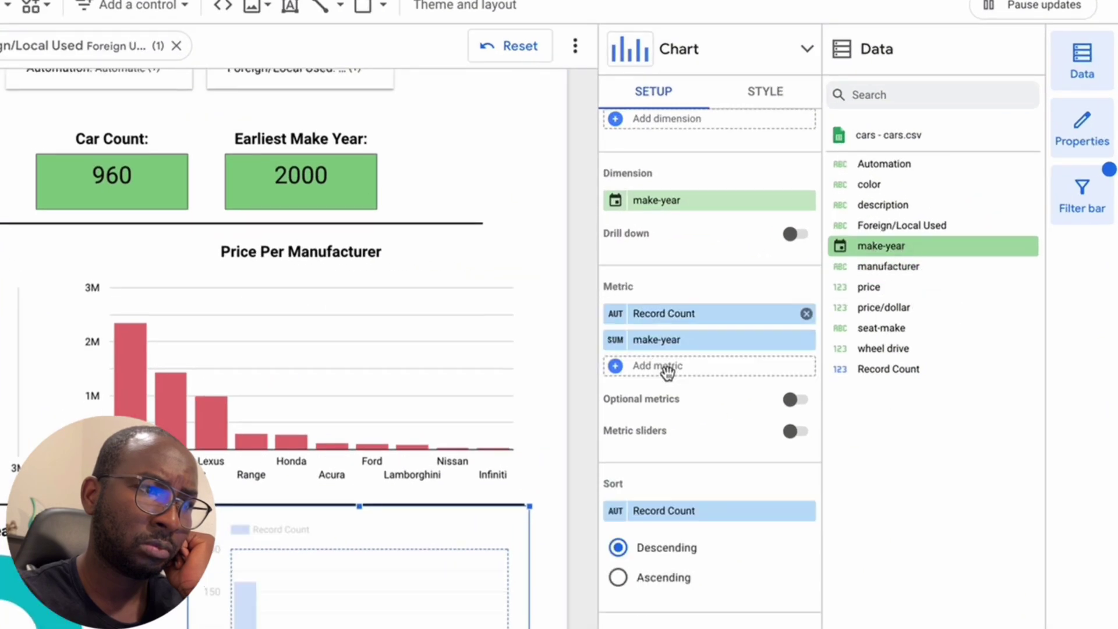
{"action": "left_click", "coordinate": [806, 313]}
{"action": "left_click", "coordinate": [616, 313]}
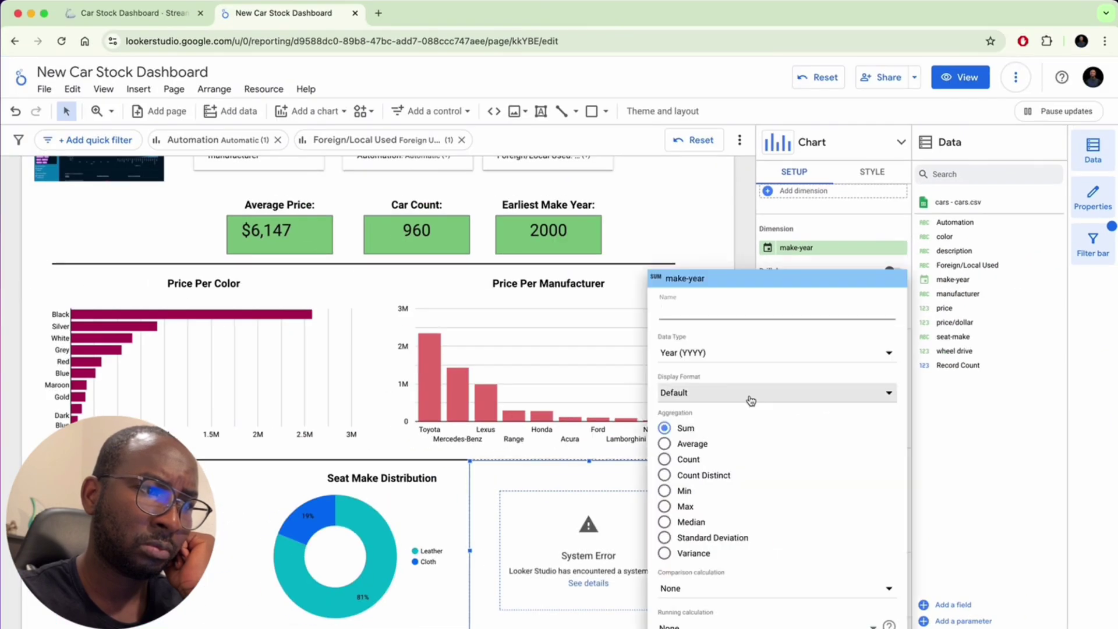
{"action": "left_click", "coordinate": [664, 459]}
{"action": "key", "text": "Escape"}
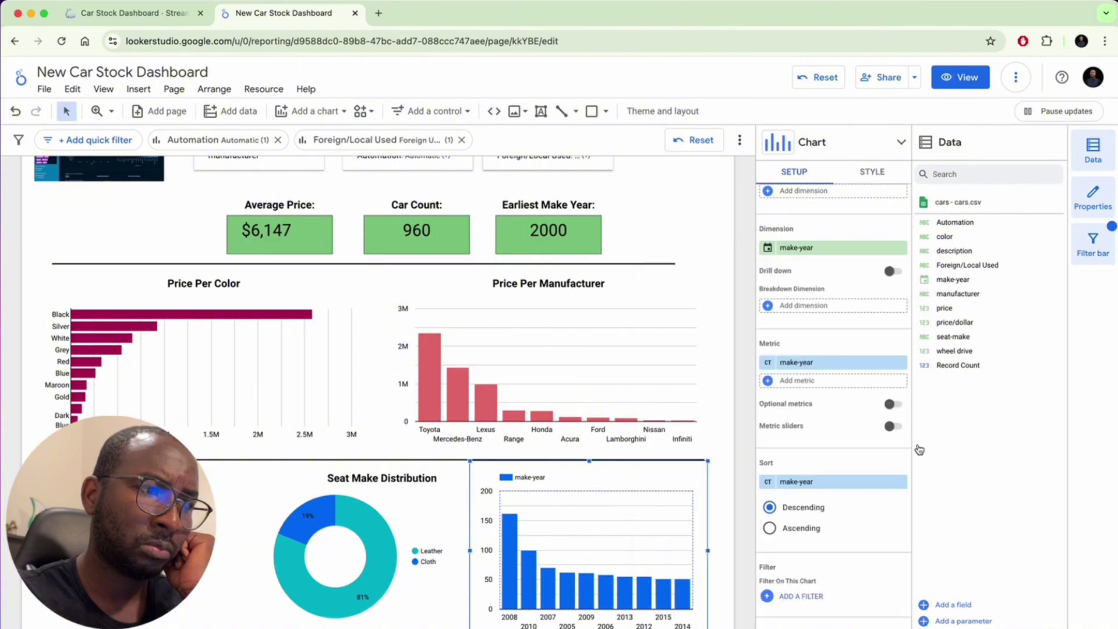
Put Record Count back as the column chart's metric and sort the chart by make-year in ascending order
{"action": "scroll", "coordinate": [770, 461], "scroll_direction": "down", "scroll_amount": 3}
{"action": "left_click", "coordinate": [770, 446]}
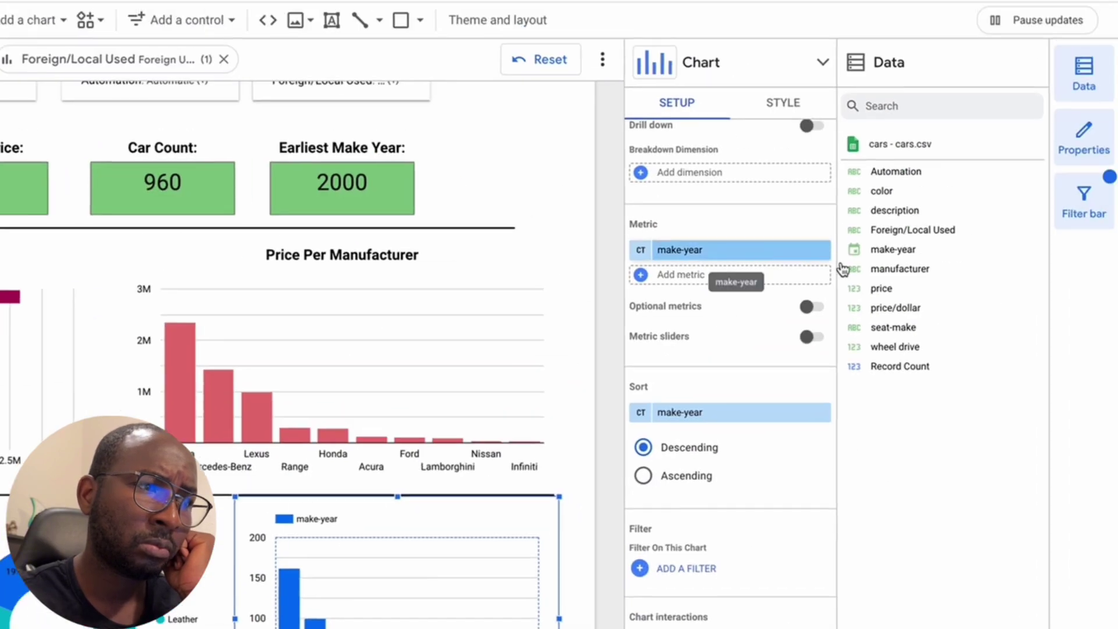
{"action": "left_click_drag", "start_coordinate": [1045, 239], "coordinate": [823, 128]}
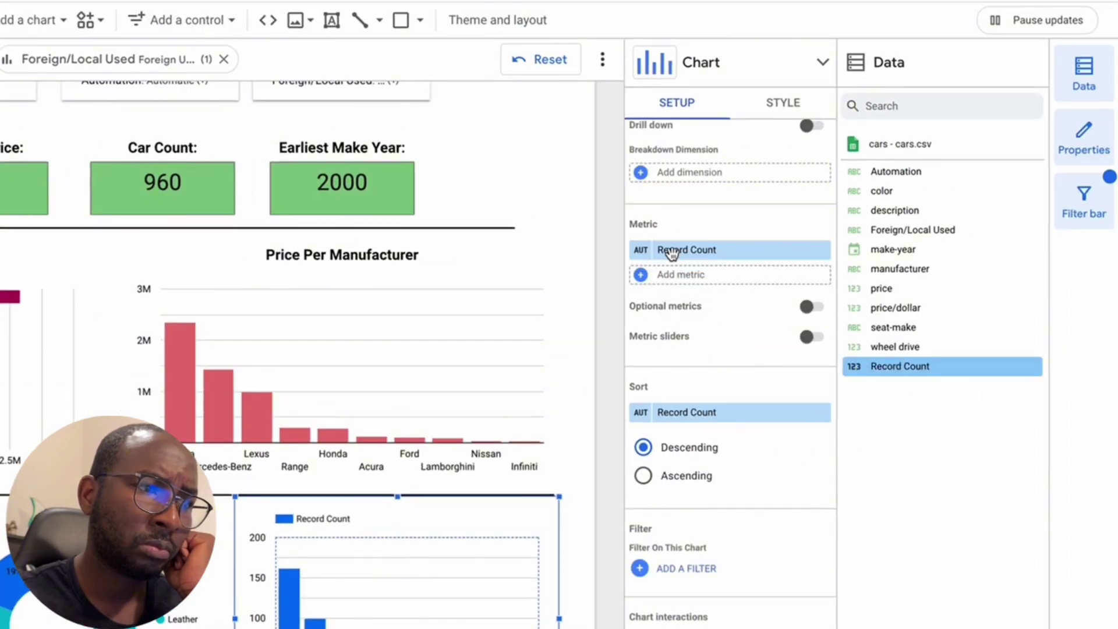
{"action": "left_click", "coordinate": [730, 413]}
{"action": "left_click", "coordinate": [711, 477]}
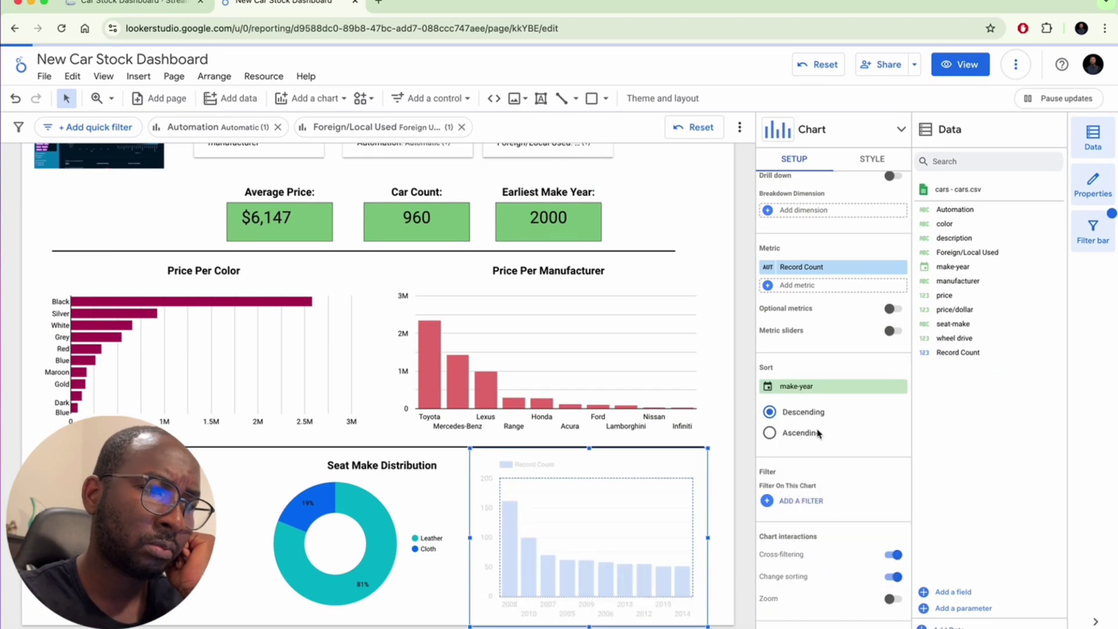
{"action": "left_click", "coordinate": [769, 432]}
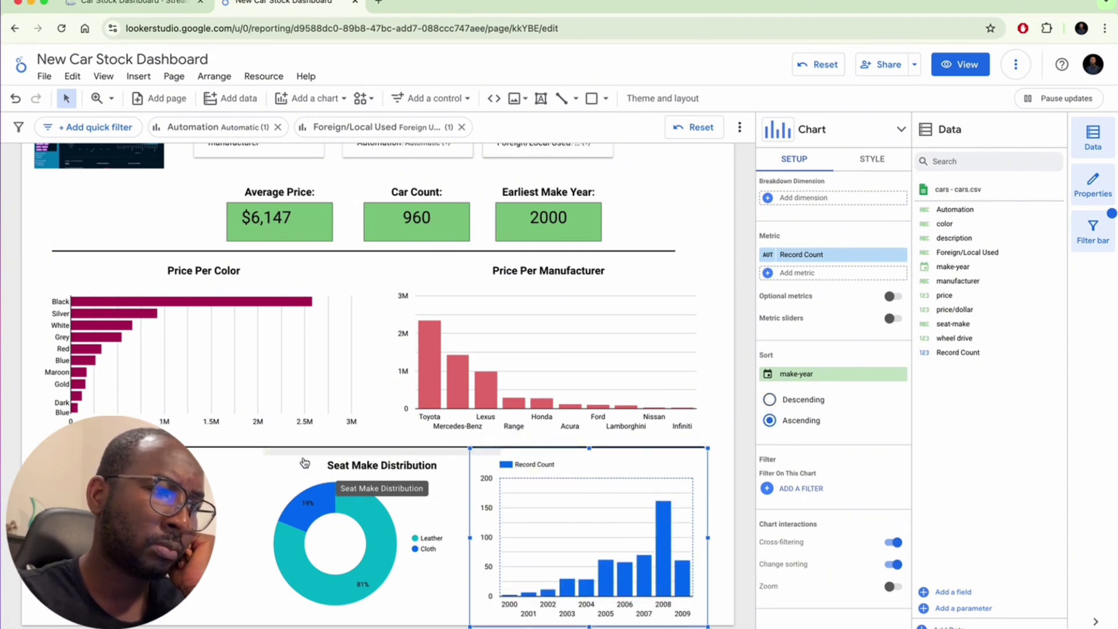
Shift the donut chart slightly left and widen the make-year column chart on both sides
{"action": "left_click_drag", "start_coordinate": [304, 463], "coordinate": [273, 463]}
{"action": "left_click_drag", "start_coordinate": [471, 535], "coordinate": [439, 535]}
{"action": "left_click_drag", "start_coordinate": [676, 537], "coordinate": [722, 537]}
Raise the number of bars shown in the make-year column chart to 16
{"action": "scroll", "coordinate": [834, 524], "scroll_direction": "down", "scroll_amount": 3}
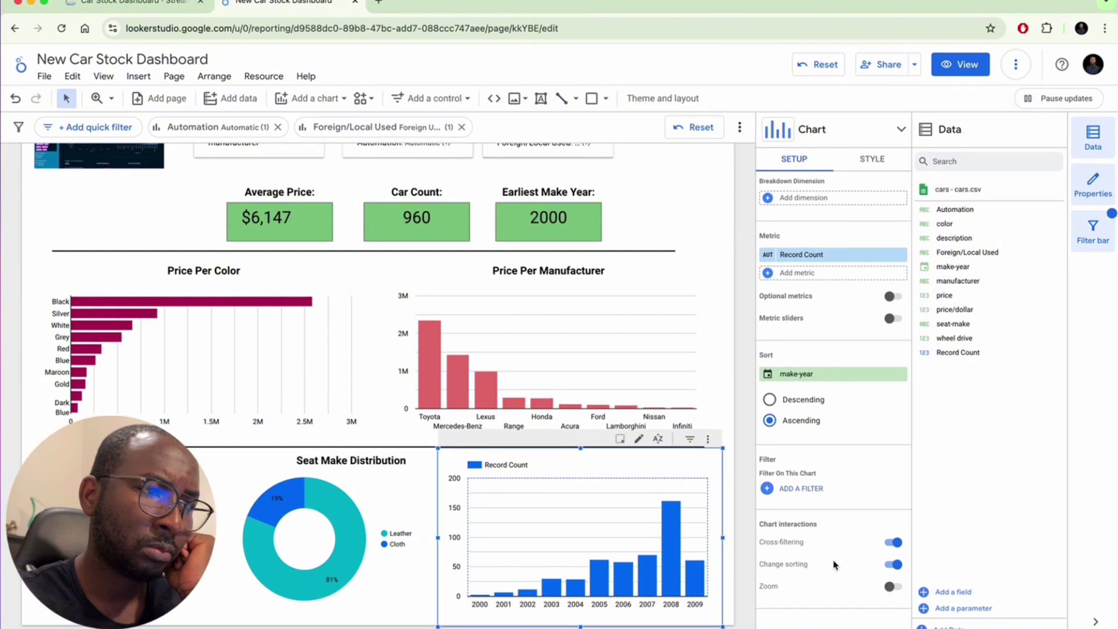
{"action": "scroll", "coordinate": [875, 466], "scroll_direction": "up", "scroll_amount": 5}
{"action": "left_click", "coordinate": [871, 159]}
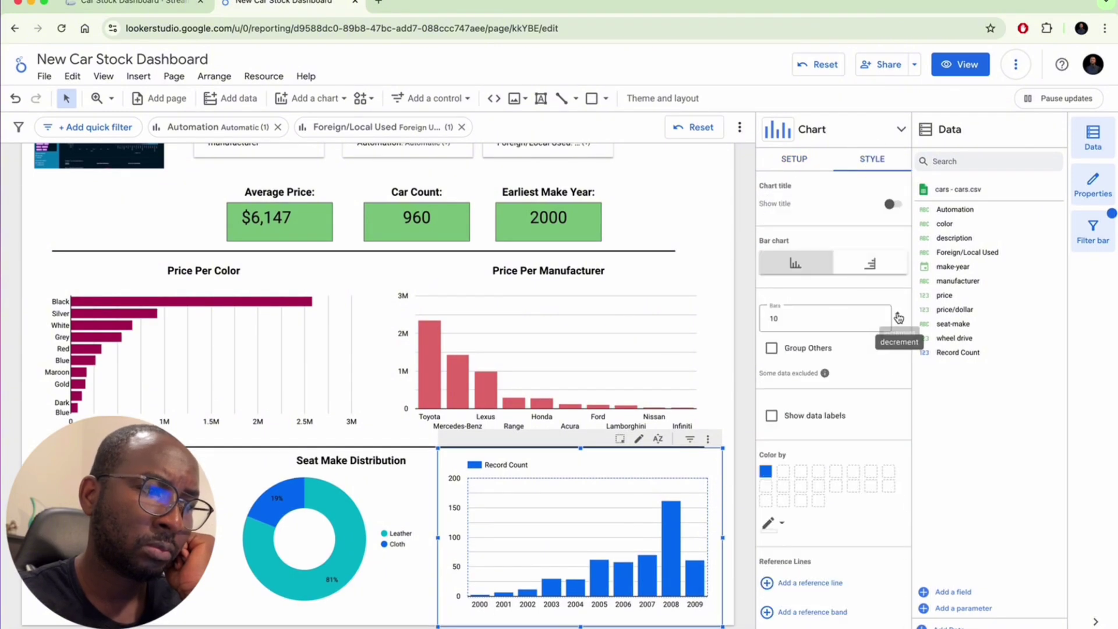
{"action": "left_click", "coordinate": [898, 315]}
{"action": "left_click", "coordinate": [898, 315]}
{"action": "left_click", "coordinate": [899, 315]}
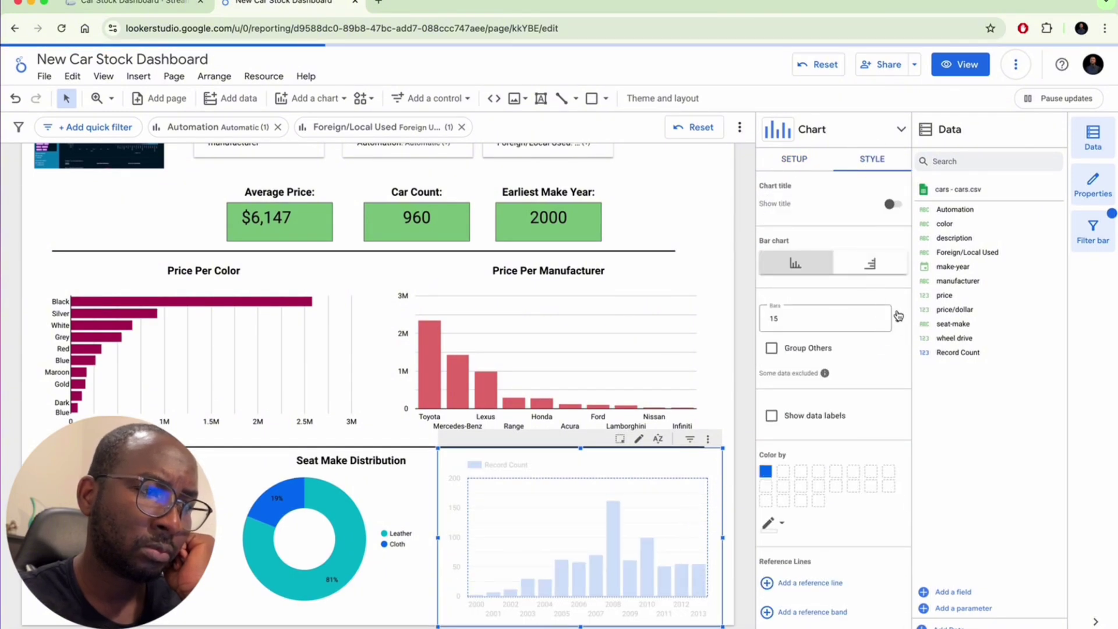
{"action": "left_click", "coordinate": [898, 315]}
Set the column chart's group bar width to 91% and hide its legend
{"action": "scroll", "coordinate": [863, 364], "scroll_direction": "down", "scroll_amount": 7}
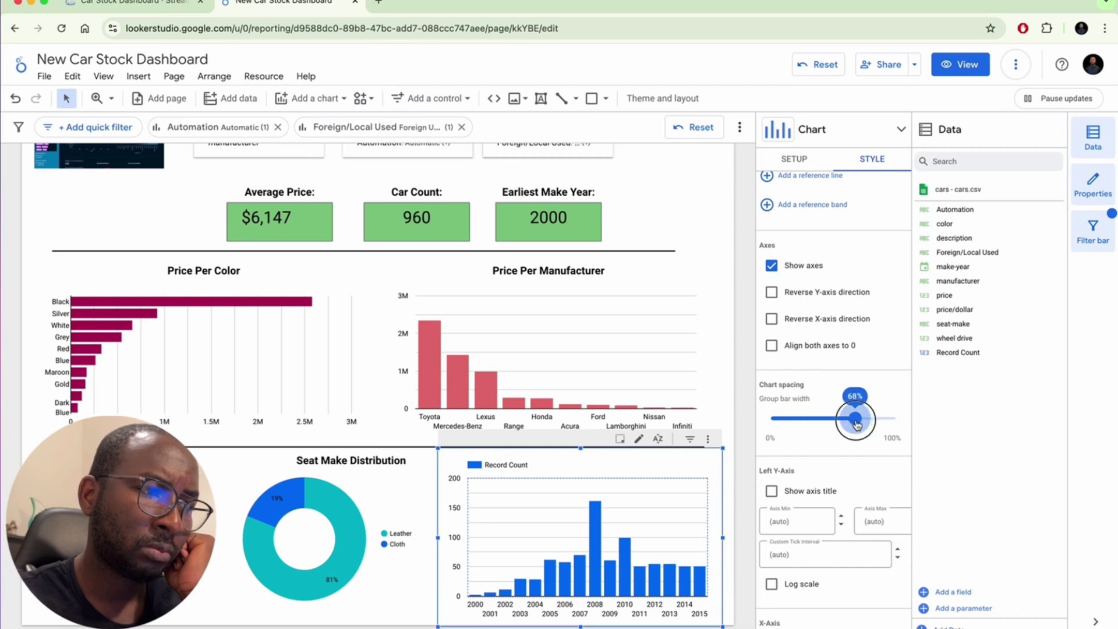
{"action": "left_click_drag", "start_coordinate": [856, 424], "coordinate": [883, 419]}
{"action": "scroll", "coordinate": [836, 468], "scroll_direction": "down", "scroll_amount": 2}
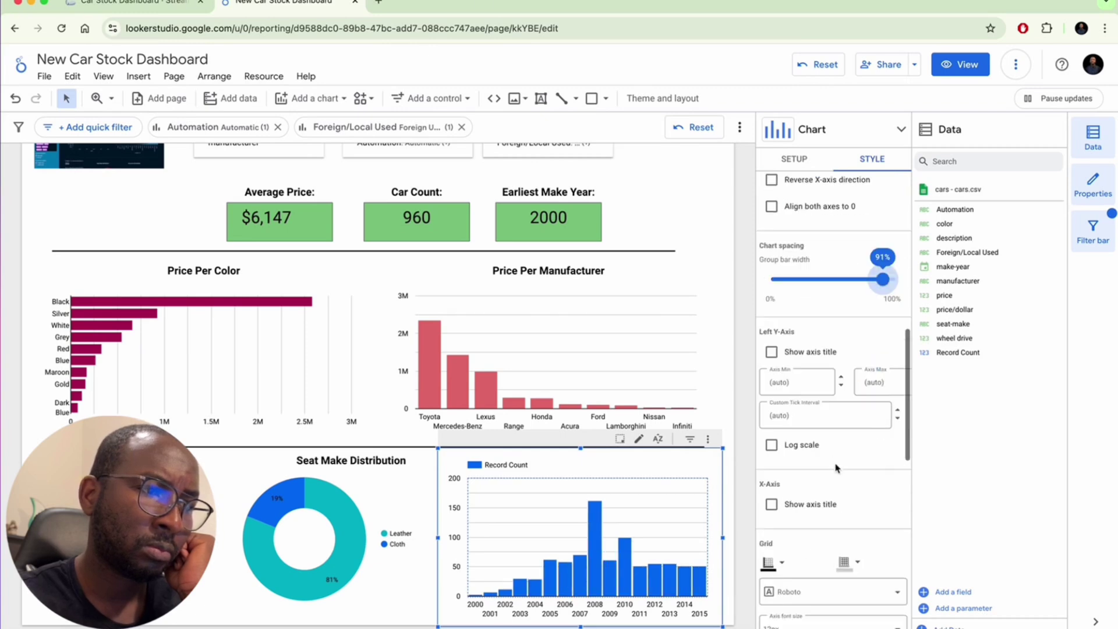
{"action": "scroll", "coordinate": [838, 472], "scroll_direction": "down", "scroll_amount": 6}
{"action": "left_click", "coordinate": [777, 416]}
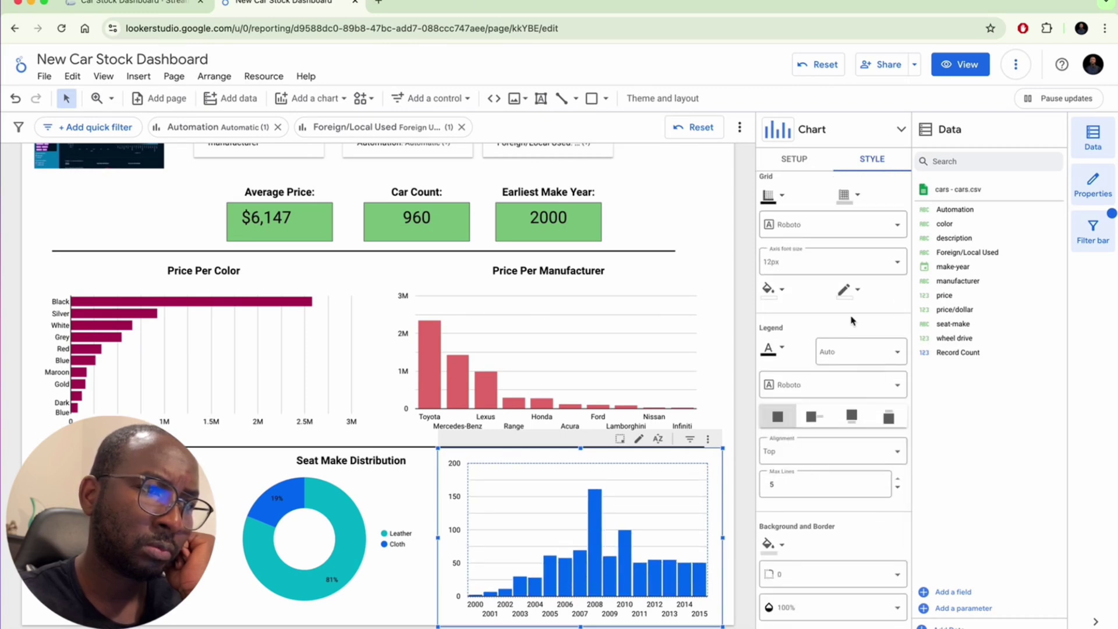
Try the column chart's make-year sort in descending order and return it to ascending
{"action": "scroll", "coordinate": [851, 320], "scroll_direction": "down", "scroll_amount": 4}
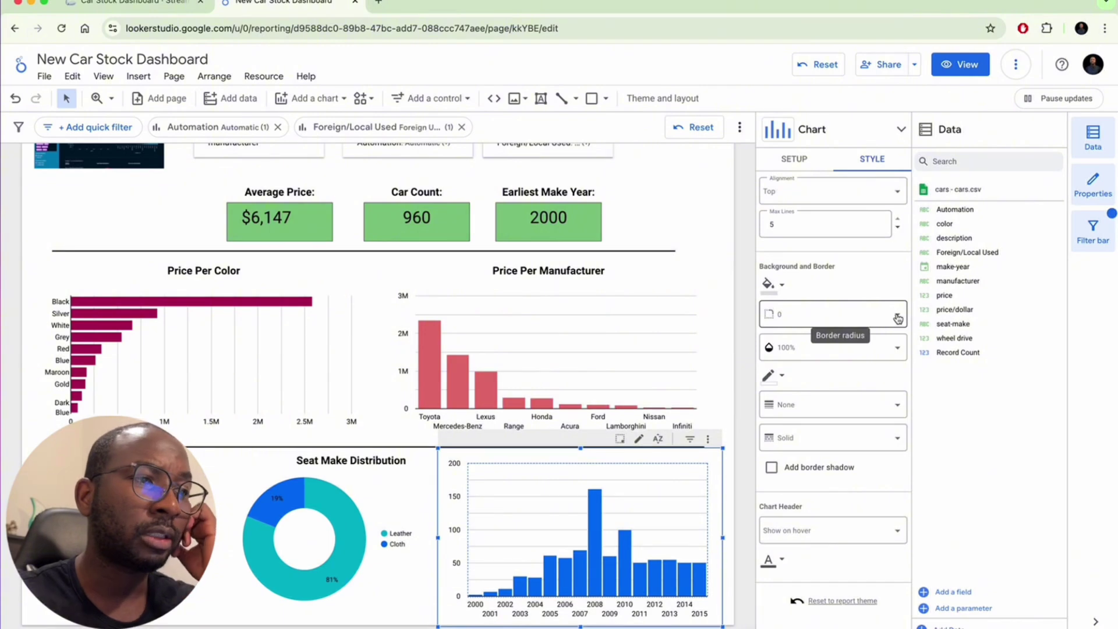
{"action": "scroll", "coordinate": [862, 379], "scroll_direction": "up", "scroll_amount": 2}
{"action": "scroll", "coordinate": [895, 537], "scroll_direction": "down", "scroll_amount": 2}
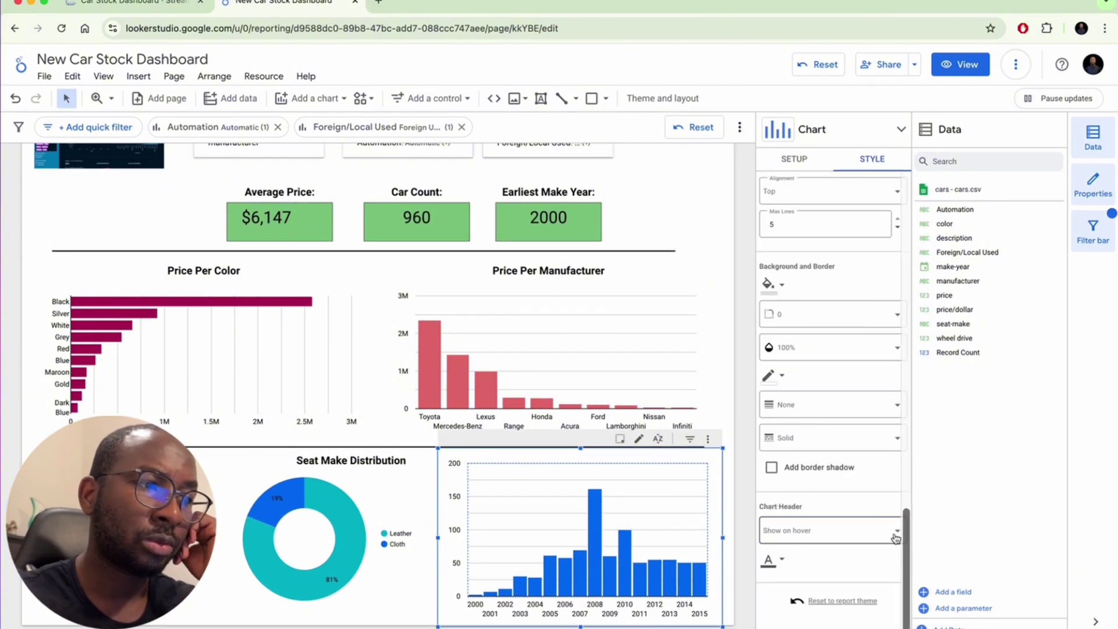
{"action": "scroll", "coordinate": [896, 537], "scroll_direction": "up", "scroll_amount": 8}
{"action": "left_click", "coordinate": [793, 158]}
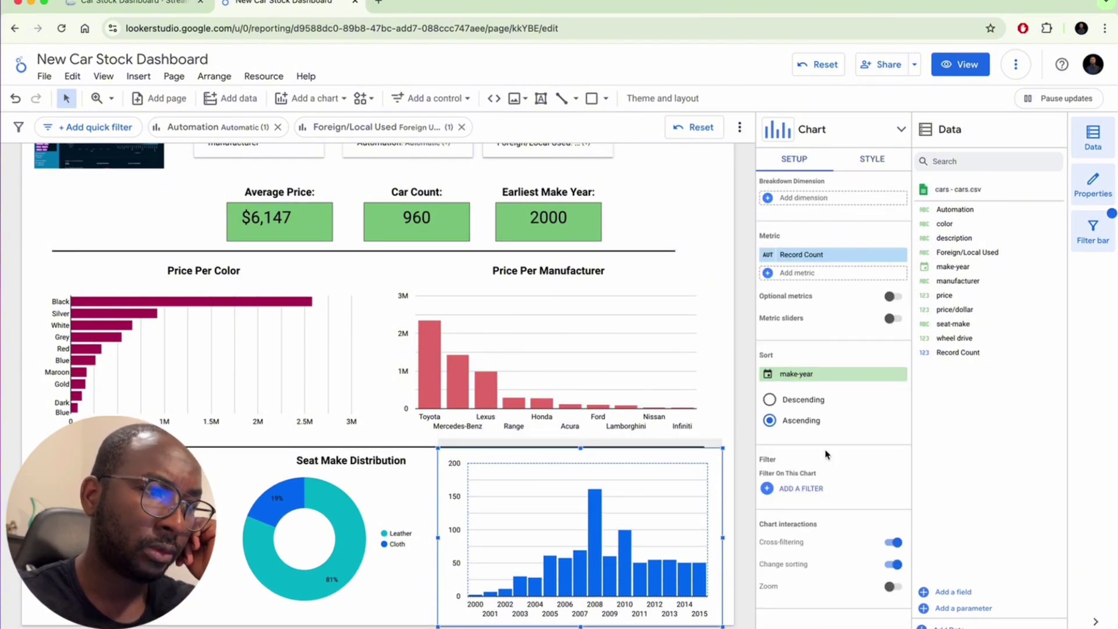
{"action": "left_click", "coordinate": [769, 400]}
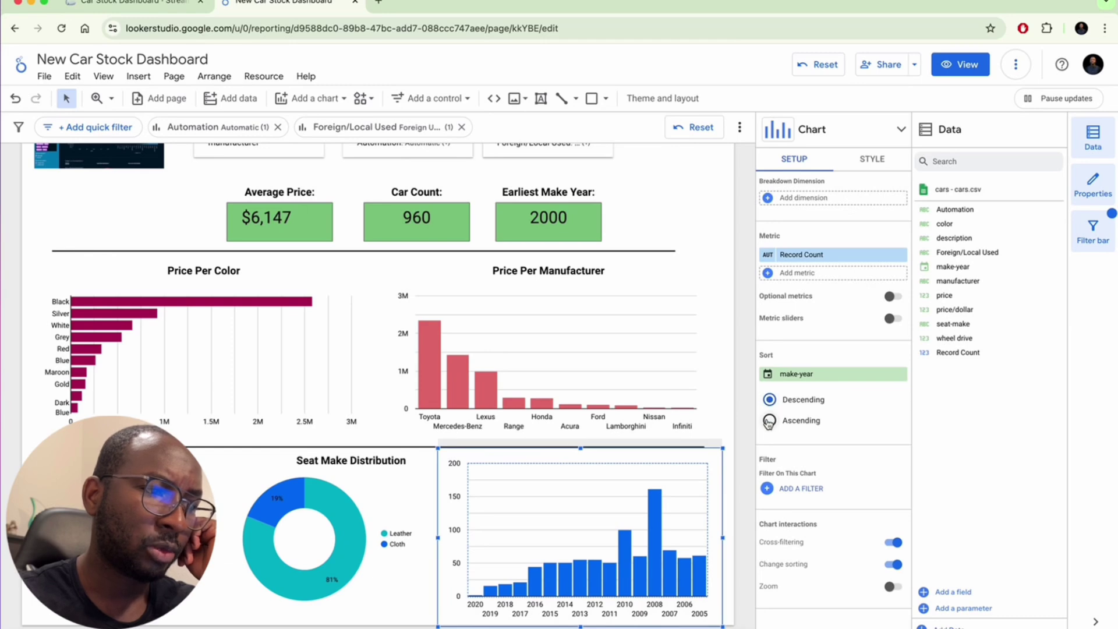
{"action": "left_click", "coordinate": [769, 421]}
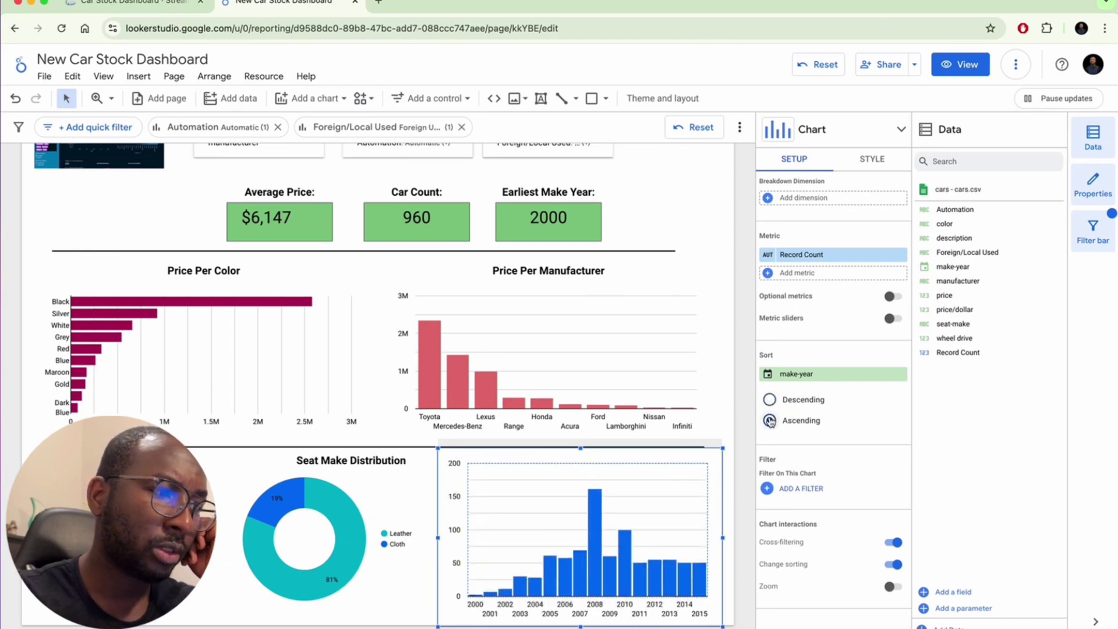
Extend the column chart slightly toward the donut chart and turn off its cross-filtering and change sorting
{"action": "left_click_drag", "start_coordinate": [438, 543], "coordinate": [419, 538]}
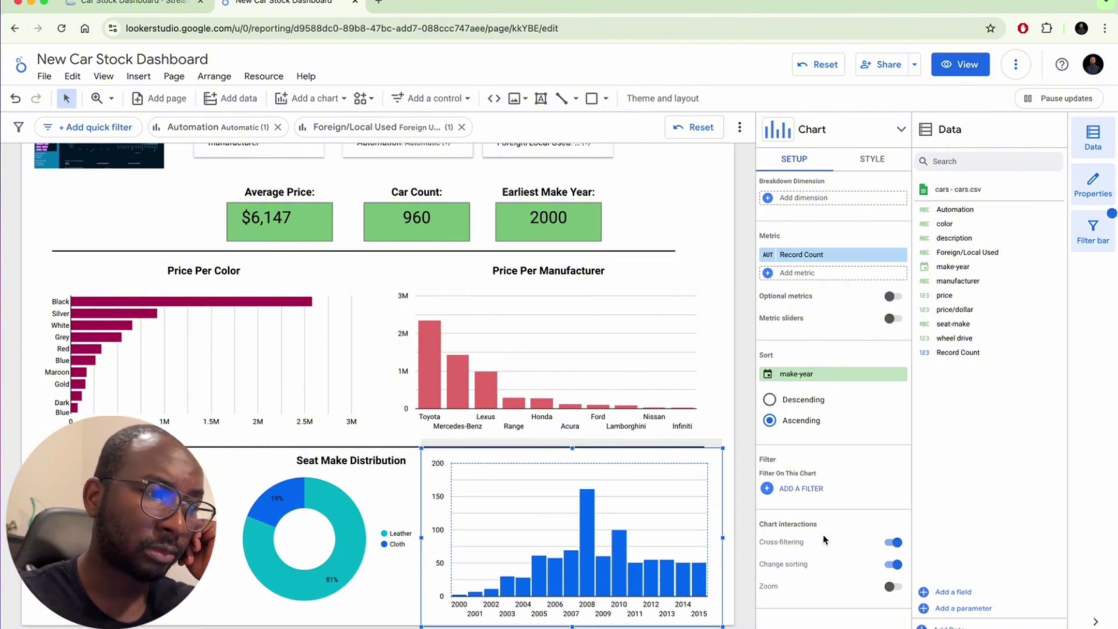
{"action": "left_click", "coordinate": [889, 542]}
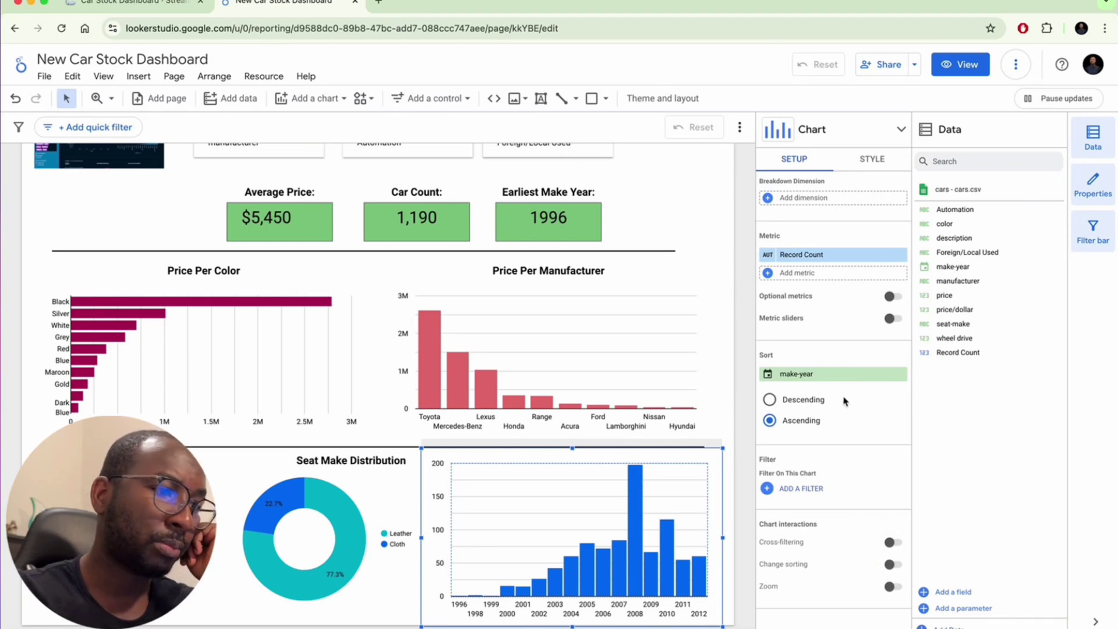
{"action": "scroll", "coordinate": [843, 408], "scroll_direction": "up", "scroll_amount": 5}
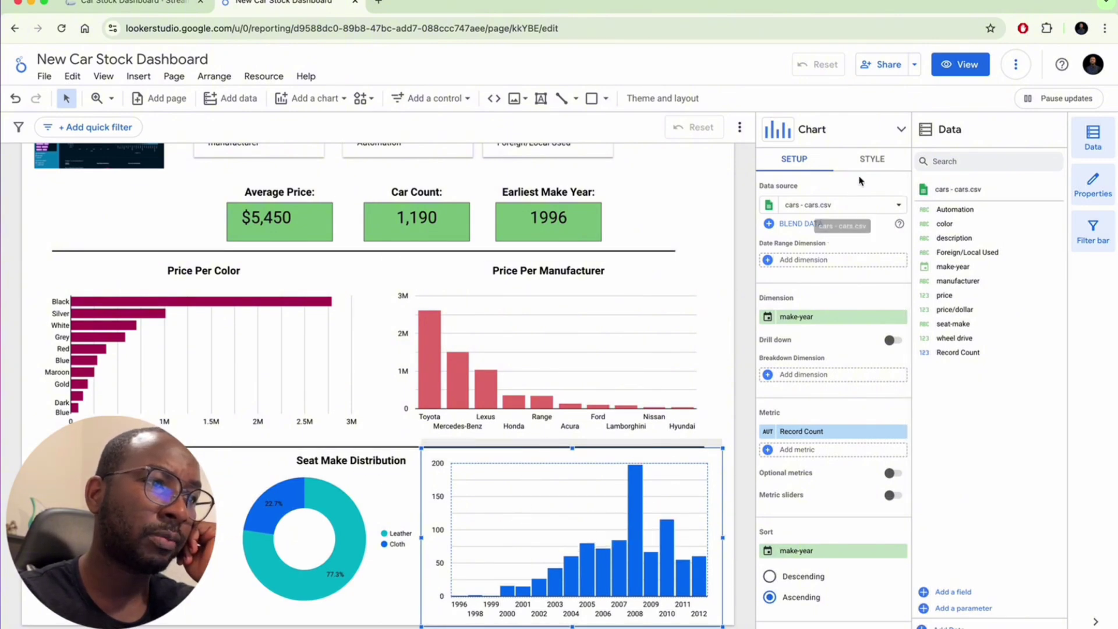
Give the column chart the visible title "Make Year Distribution" in bold, centered above the bars
{"action": "left_click", "coordinate": [872, 159]}
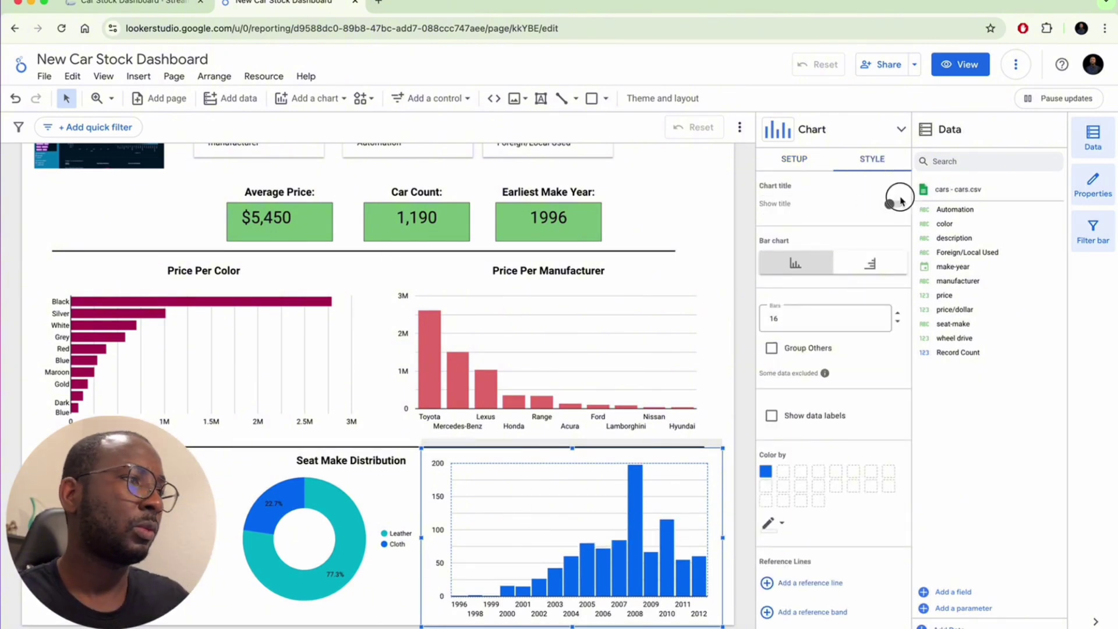
{"action": "left_click", "coordinate": [893, 203]}
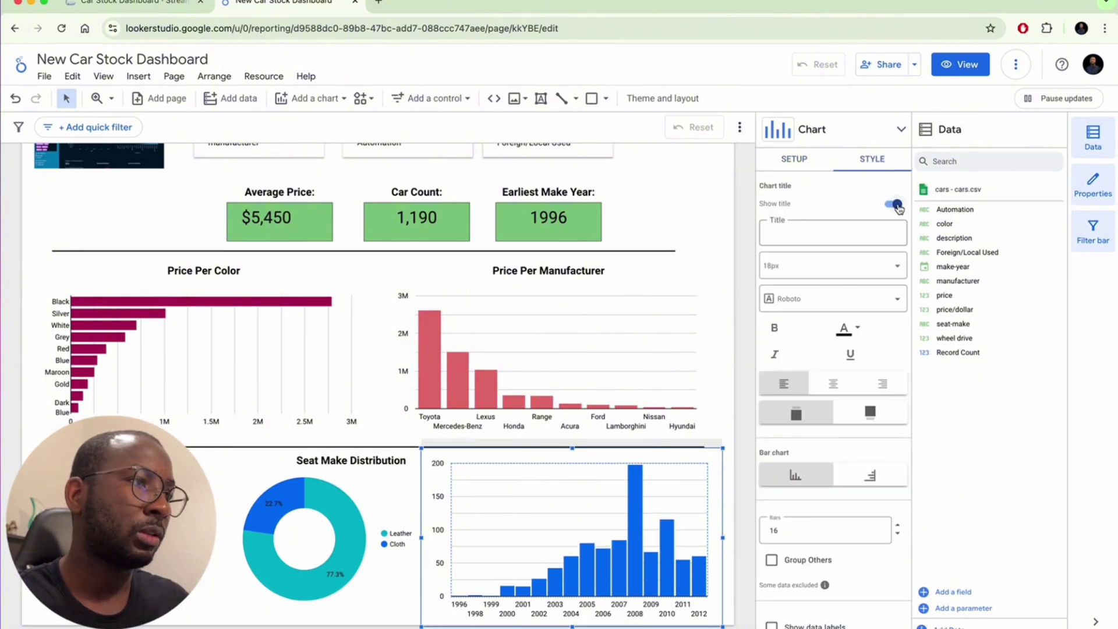
{"action": "left_click", "coordinate": [139, 9]}
{"action": "left_click", "coordinate": [257, 3]}
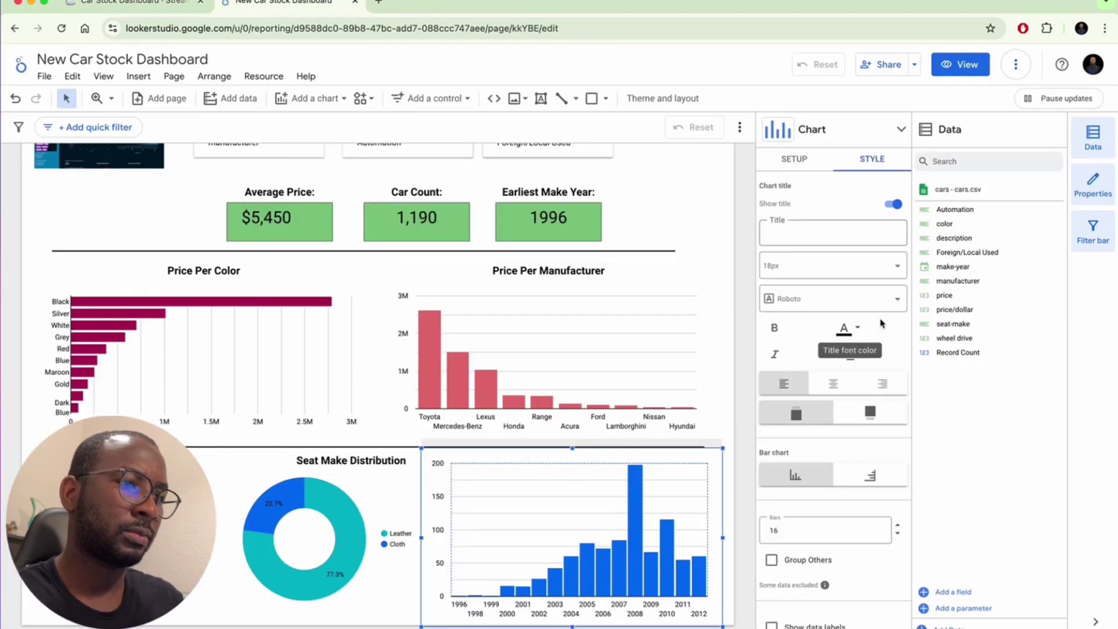
{"action": "left_click", "coordinate": [806, 230]}
{"action": "type", "text": "Make"}
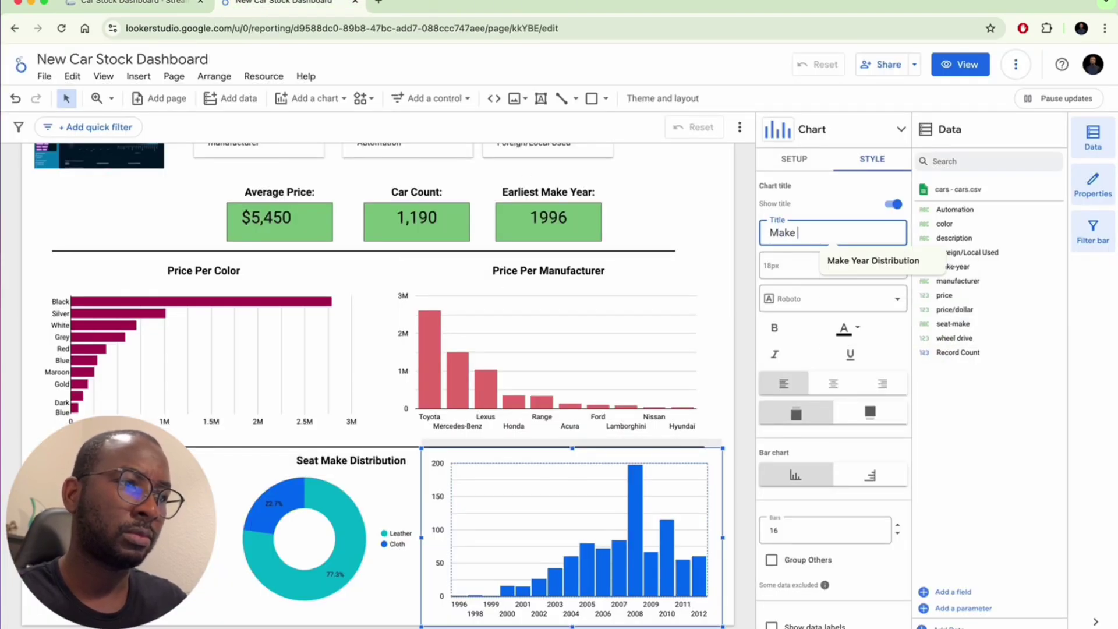
{"action": "left_click", "coordinate": [850, 260]}
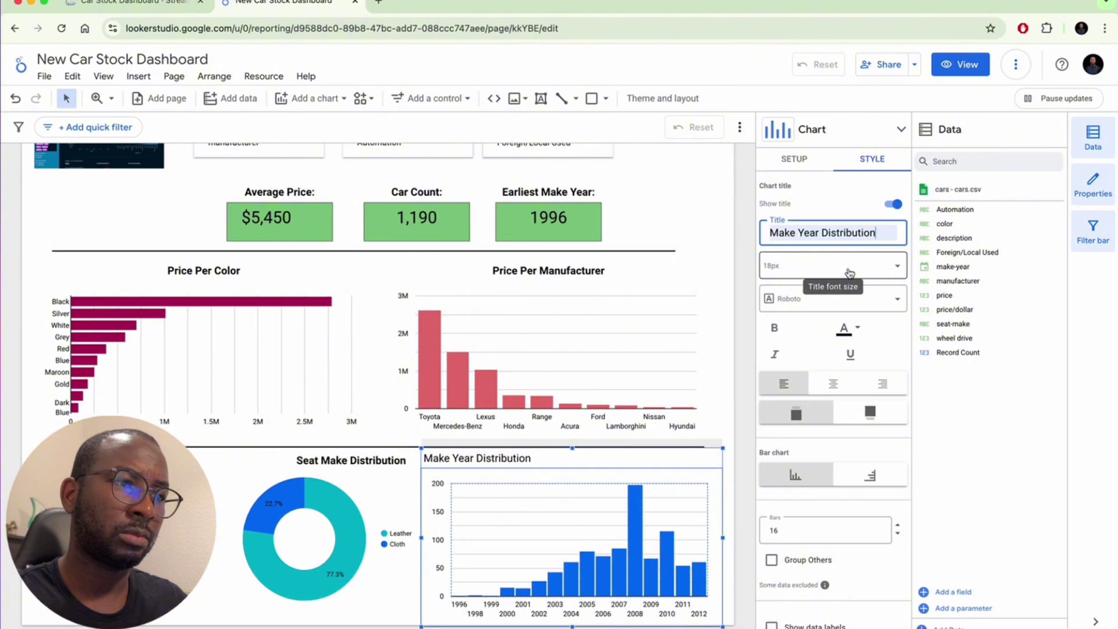
{"action": "left_click", "coordinate": [828, 382]}
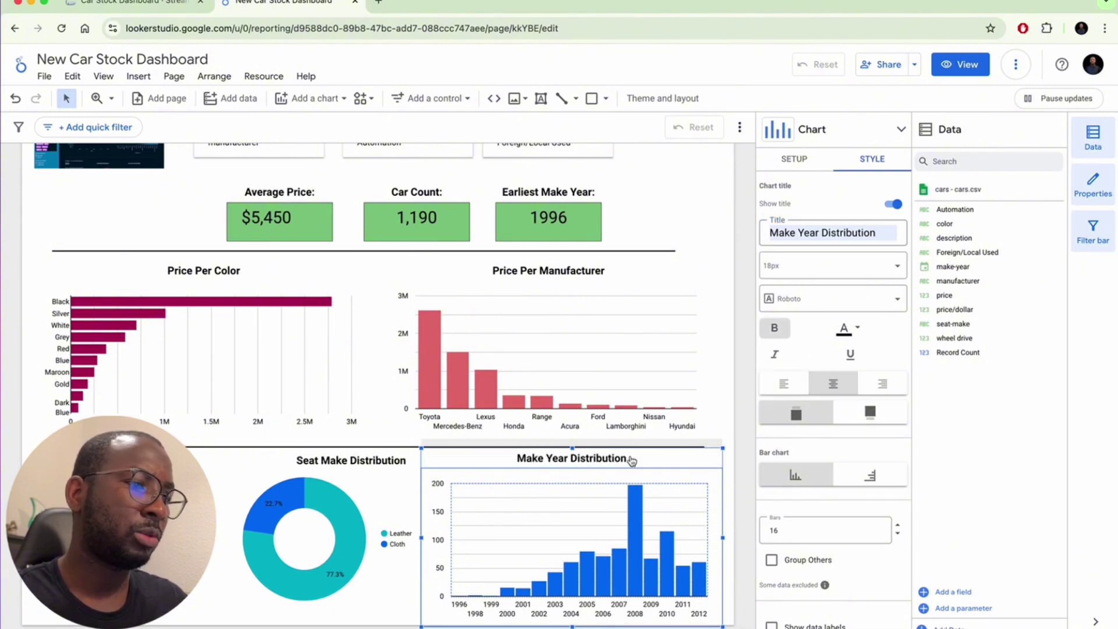
{"action": "key", "text": "Escape"}
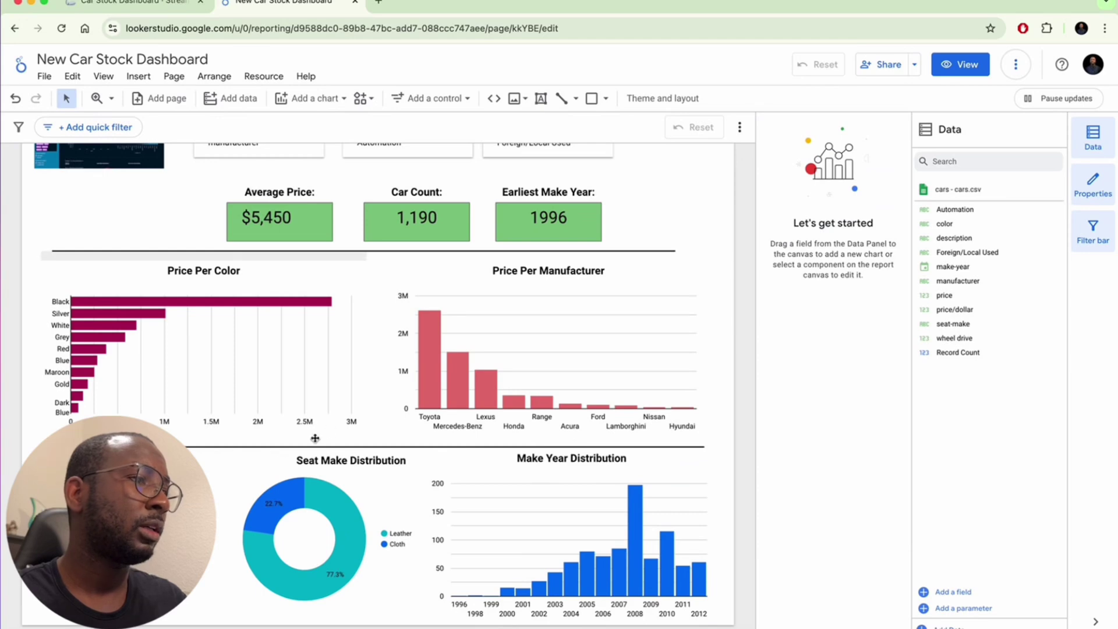
Check the price figures on the Streamlit dashboard and add a scorecard beside the donut chart in the Looker Studio report
{"action": "left_click", "coordinate": [134, 3]}
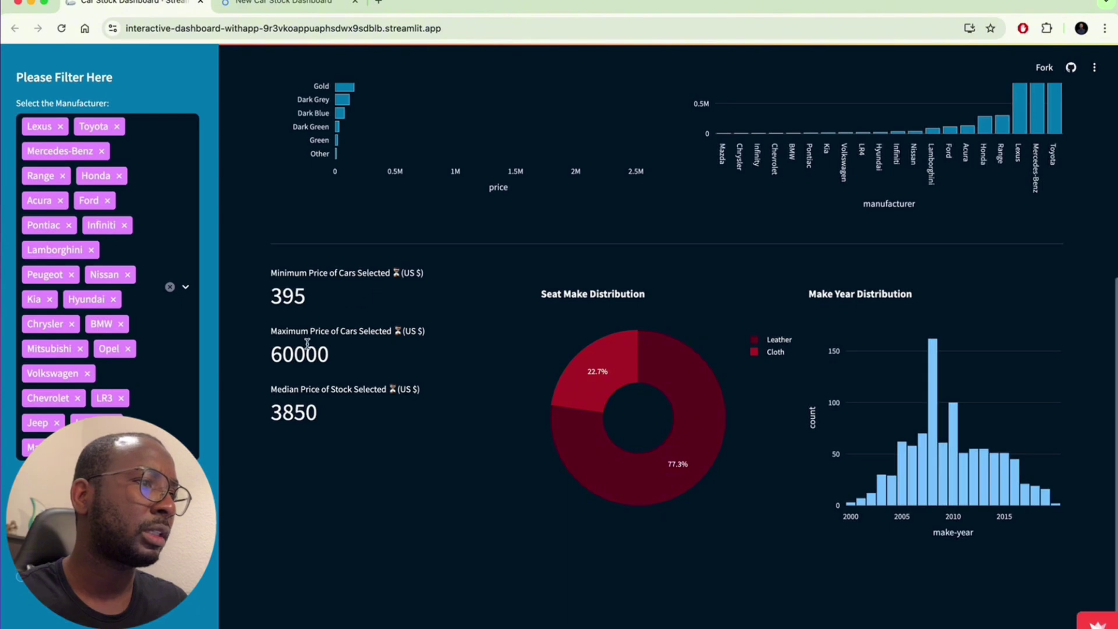
{"action": "left_click", "coordinate": [261, 5]}
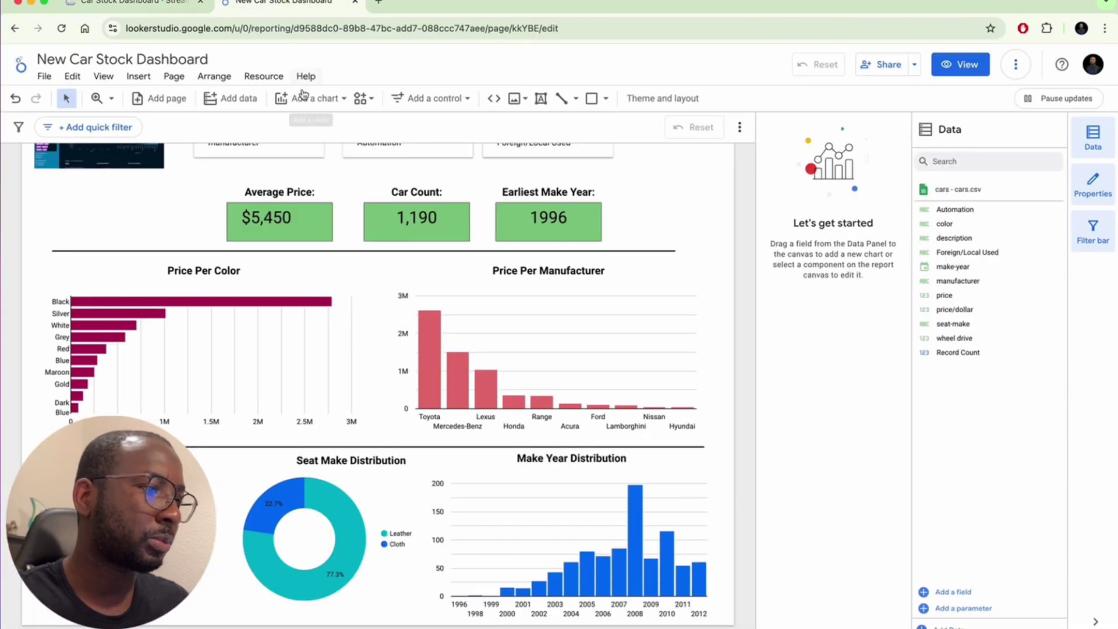
{"action": "left_click", "coordinate": [302, 98]}
{"action": "left_click", "coordinate": [325, 187]}
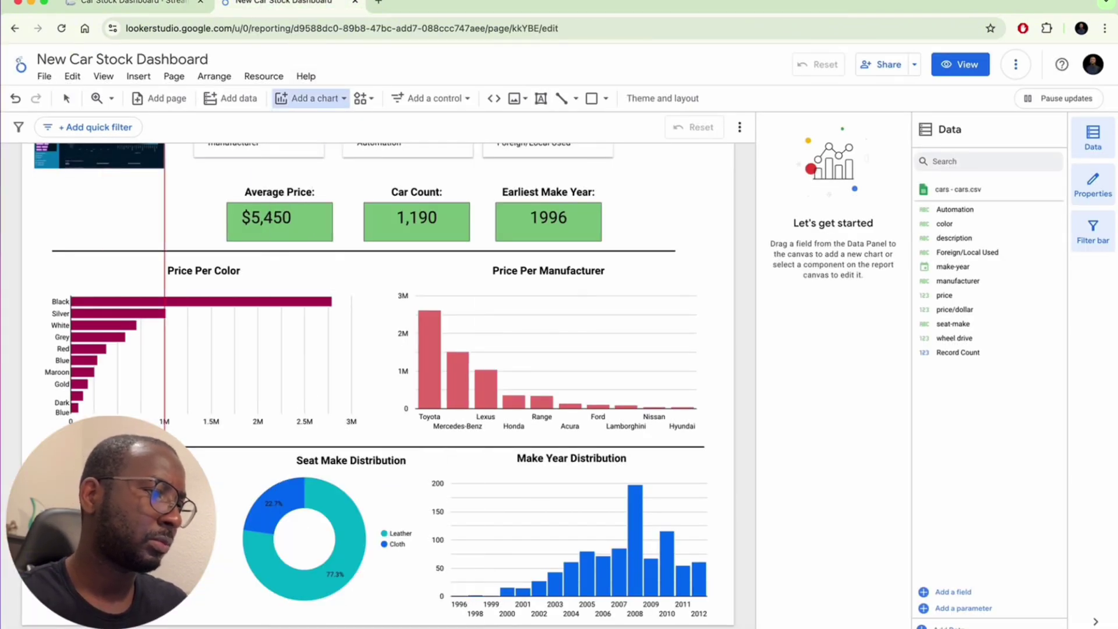
{"action": "left_click", "coordinate": [164, 279]}
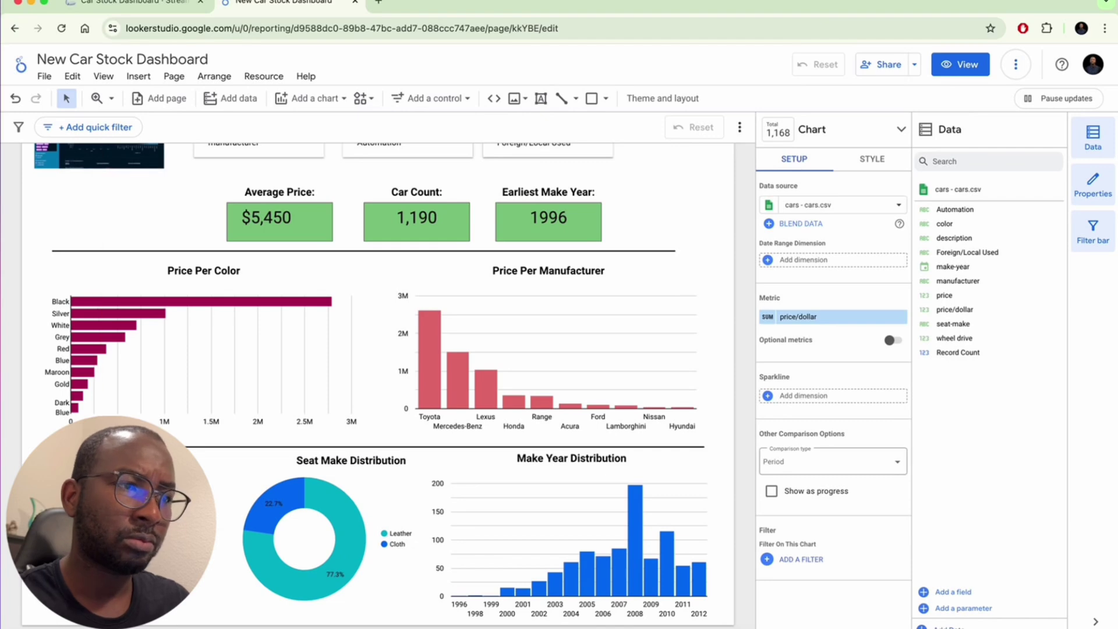
Set the aggregation of the new scorecard's price/dollar metric to Min
{"action": "left_click", "coordinate": [775, 317]}
{"action": "left_click", "coordinate": [664, 478]}
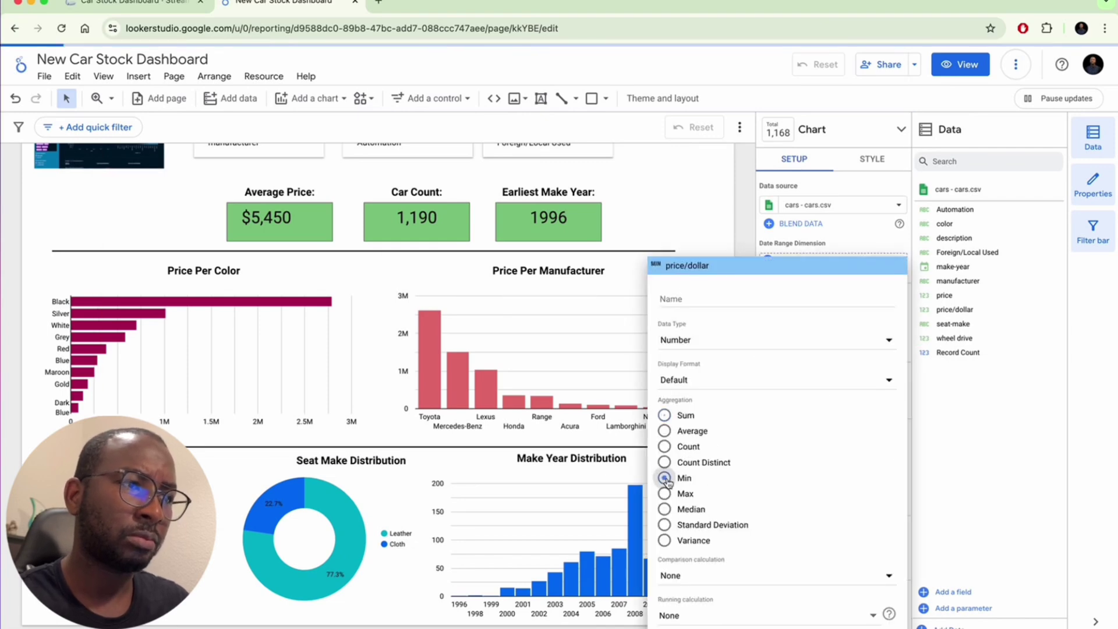
{"action": "left_click", "coordinate": [954, 403]}
Show the new scorecard's title and fill it with the saved entry beginning "Minimum price of Cars"
{"action": "left_click", "coordinate": [872, 159]}
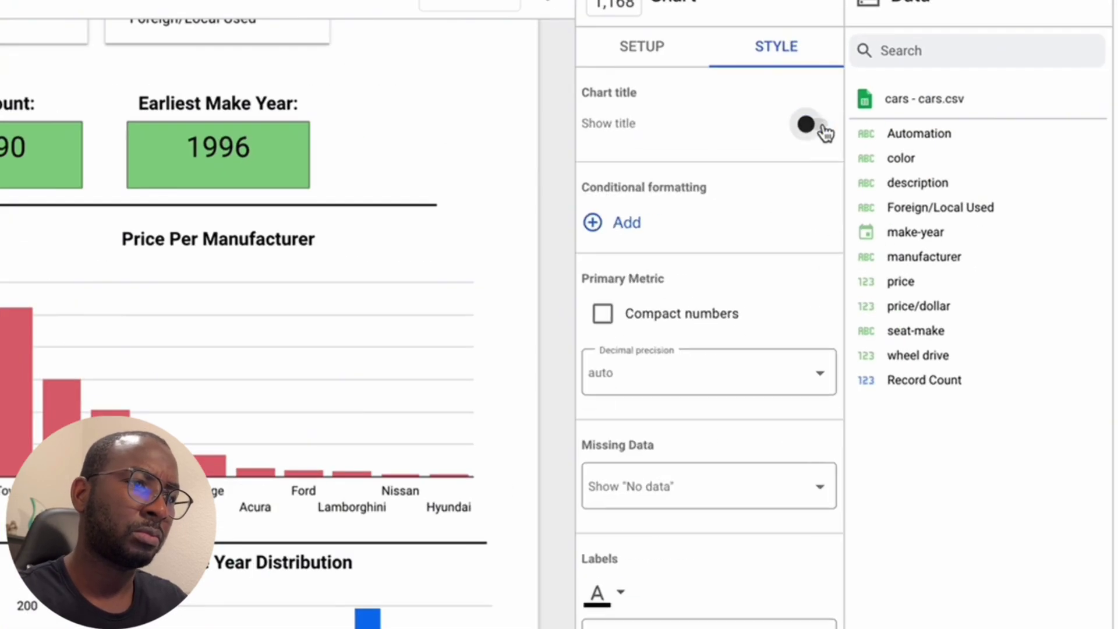
{"action": "left_click", "coordinate": [893, 203]}
{"action": "left_click", "coordinate": [806, 235]}
{"action": "left_click", "coordinate": [766, 237]}
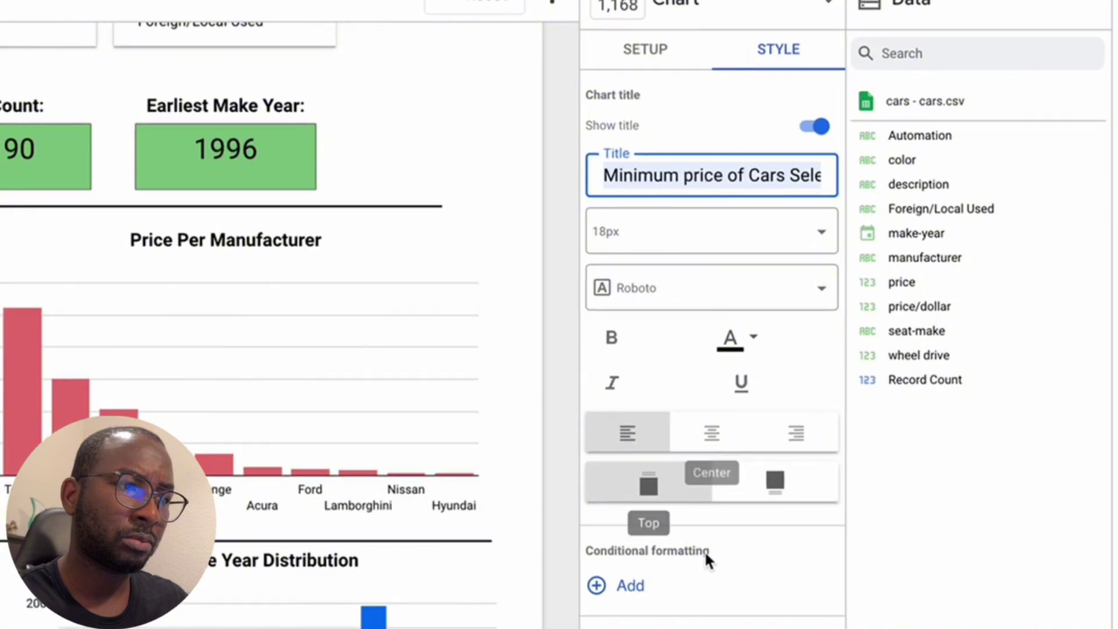
Center-align the metric name, metric value and comparison of the minimum price scorecard
{"action": "scroll", "coordinate": [706, 561], "scroll_direction": "down", "scroll_amount": 5}
{"action": "left_click", "coordinate": [832, 467]}
{"action": "left_click", "coordinate": [832, 505]}
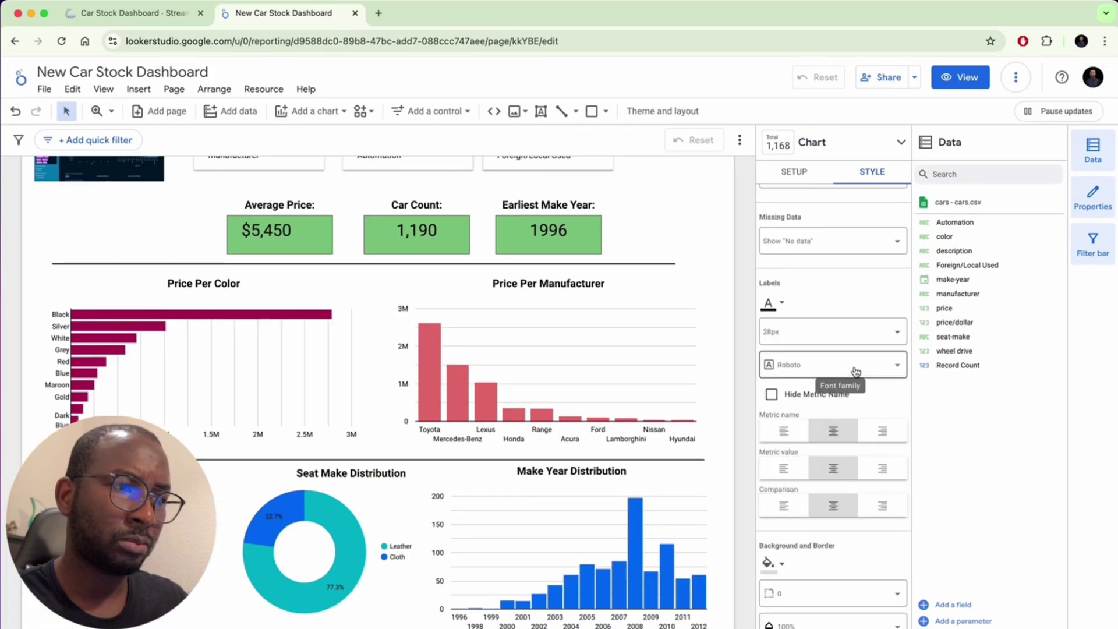
{"action": "scroll", "coordinate": [844, 376], "scroll_direction": "up", "scroll_amount": 7}
{"action": "scroll", "coordinate": [853, 371], "scroll_direction": "down", "scroll_amount": 12}
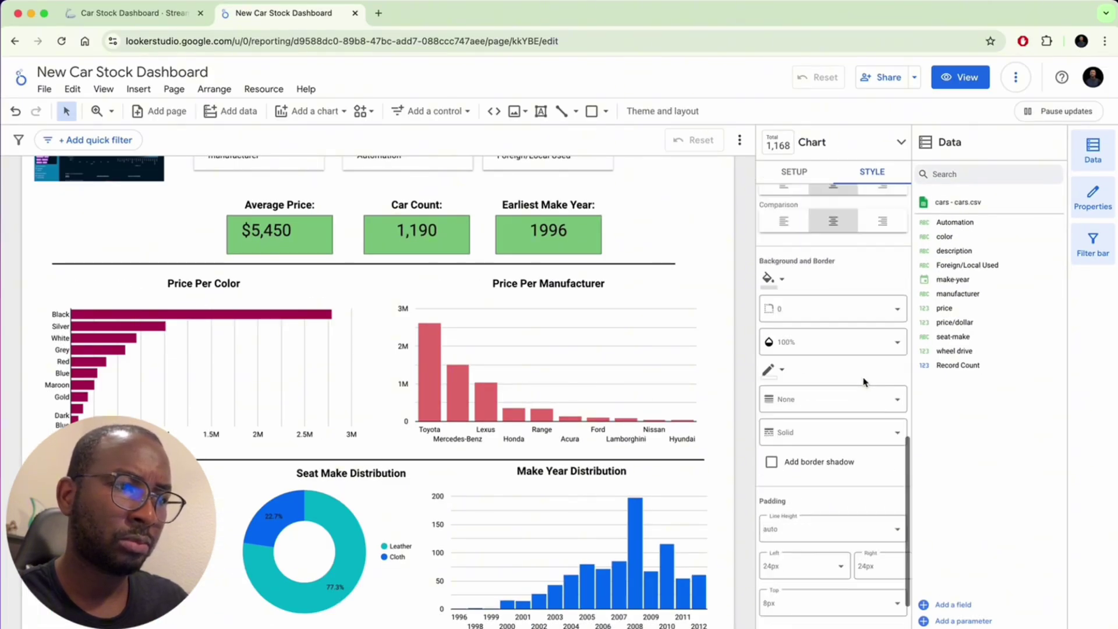
{"action": "left_click", "coordinate": [864, 543]}
{"action": "left_click", "coordinate": [827, 446]}
{"action": "left_click", "coordinate": [809, 172]}
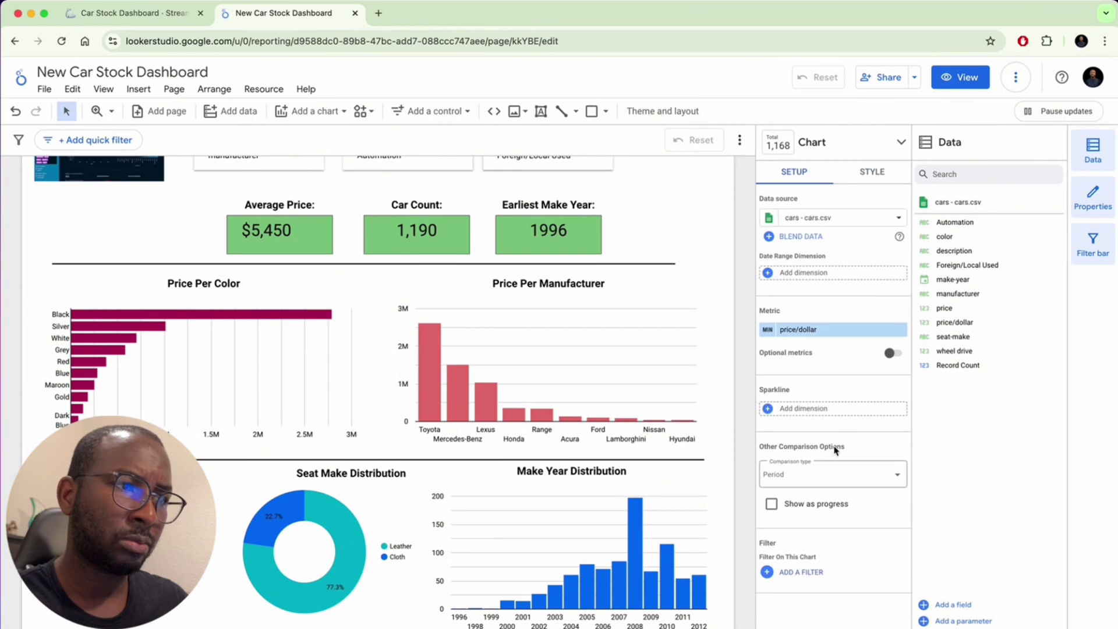
{"action": "left_click", "coordinate": [870, 172]}
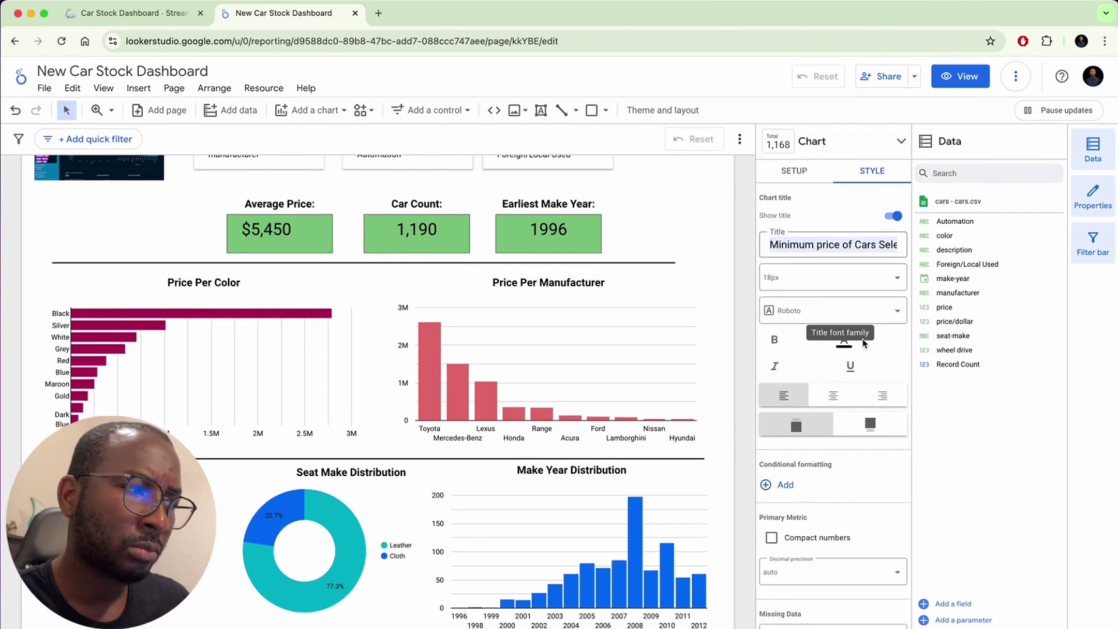
Center the minimum price scorecard's title, make it bold and set its font size to 14px
{"action": "left_click", "coordinate": [843, 398]}
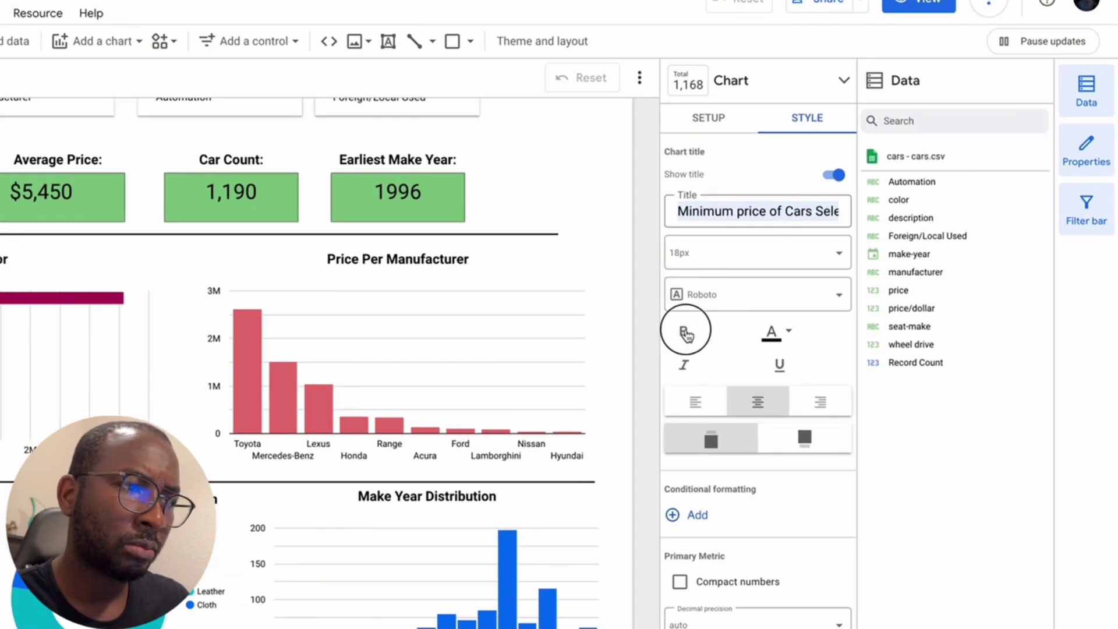
{"action": "left_click", "coordinate": [685, 333]}
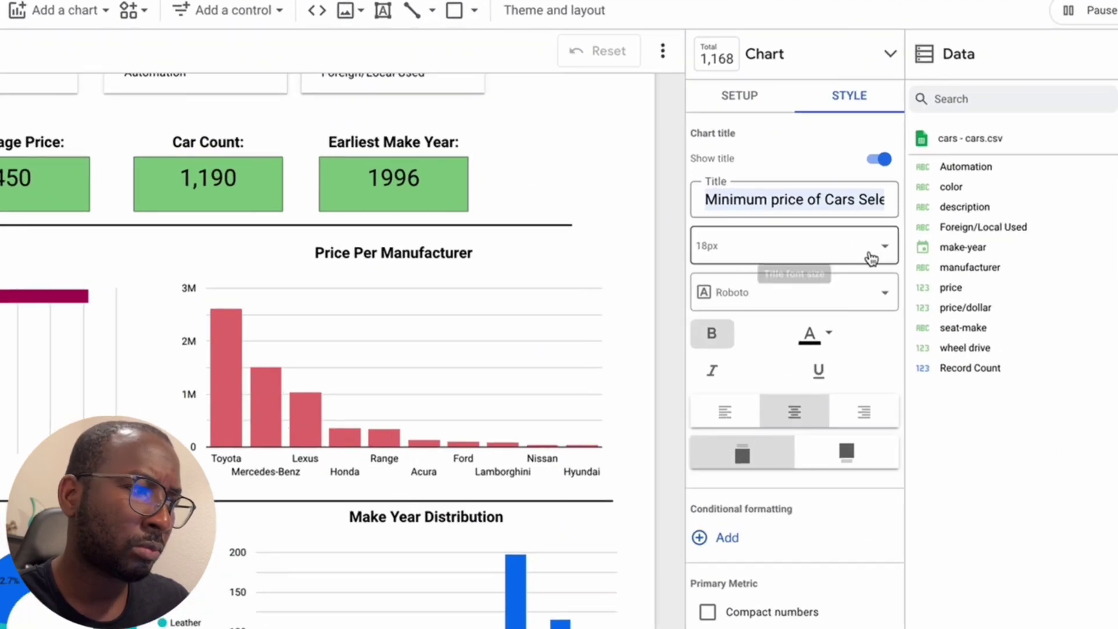
{"action": "left_click", "coordinate": [834, 254]}
{"action": "left_click", "coordinate": [697, 436]}
{"action": "left_click", "coordinate": [884, 252]}
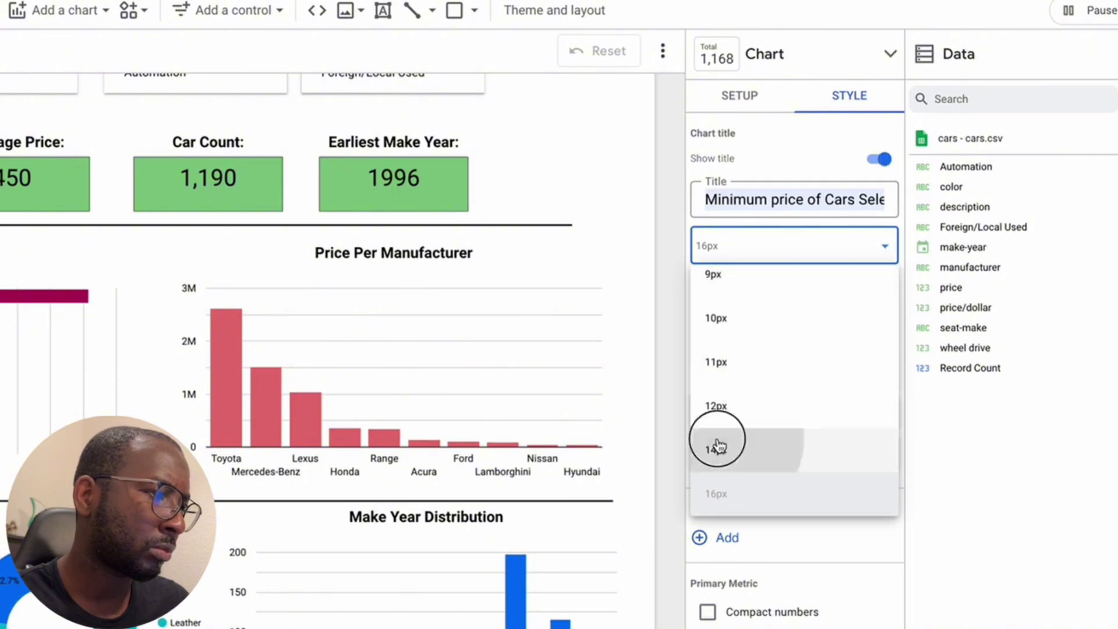
{"action": "left_click", "coordinate": [720, 445]}
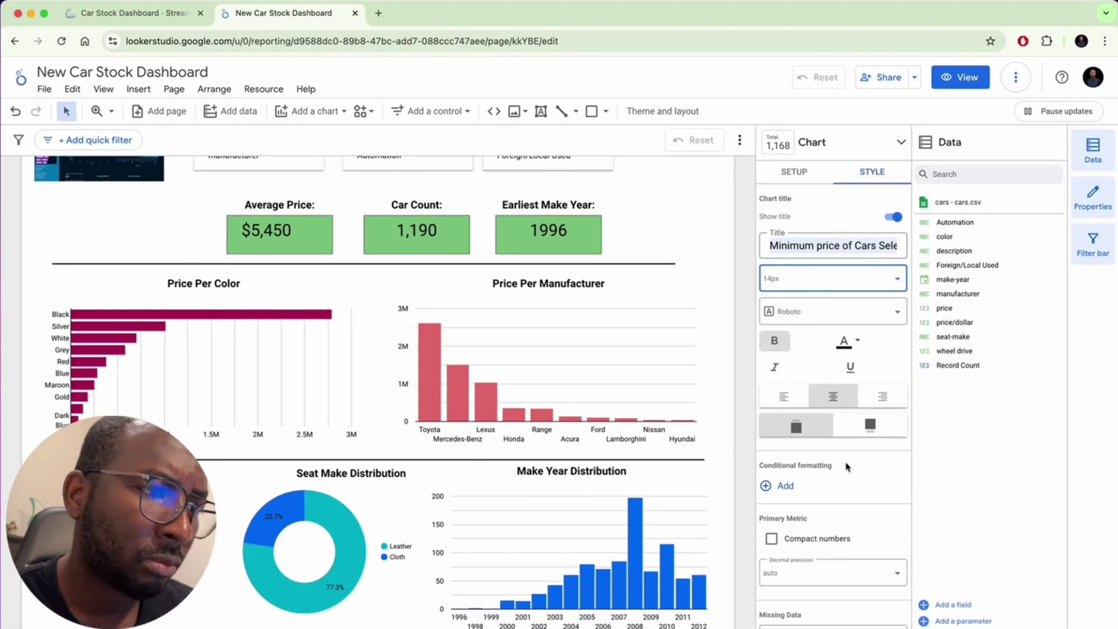
Hide the metric name on the minimum price scorecard
{"action": "scroll", "coordinate": [847, 467], "scroll_direction": "down", "scroll_amount": 5}
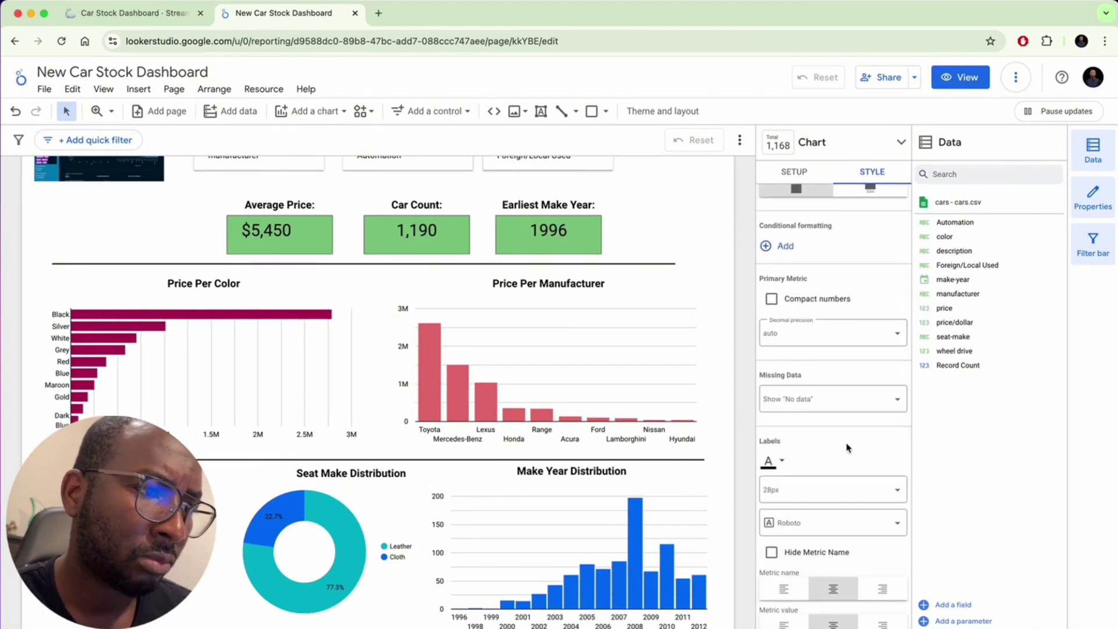
{"action": "scroll", "coordinate": [848, 448], "scroll_direction": "down", "scroll_amount": 6}
{"action": "scroll", "coordinate": [803, 457], "scroll_direction": "up", "scroll_amount": 10}
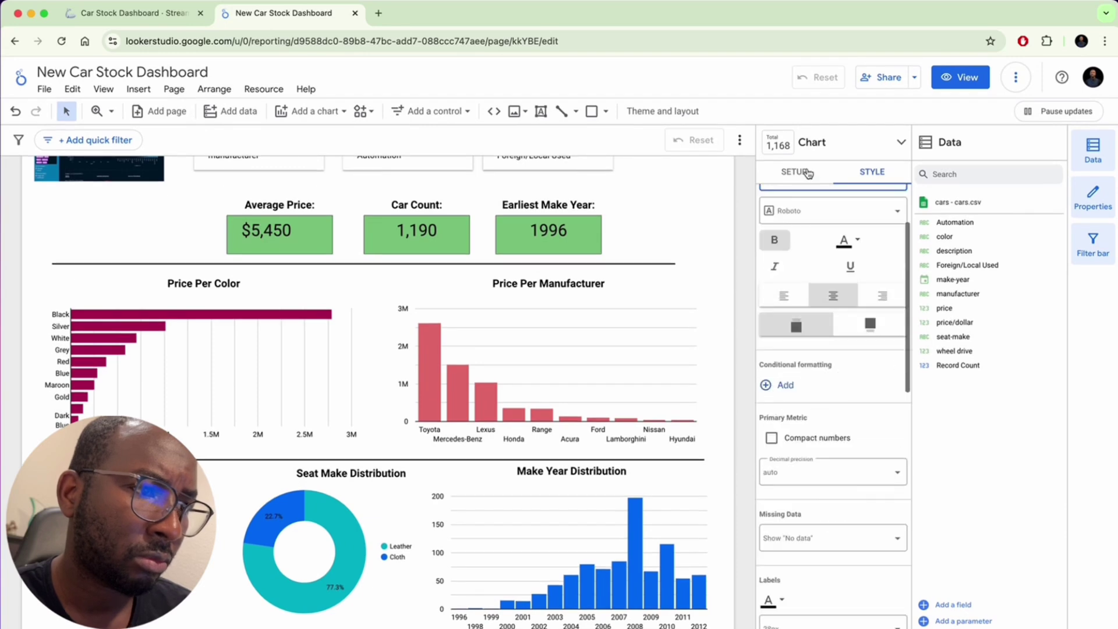
{"action": "left_click", "coordinate": [808, 172]}
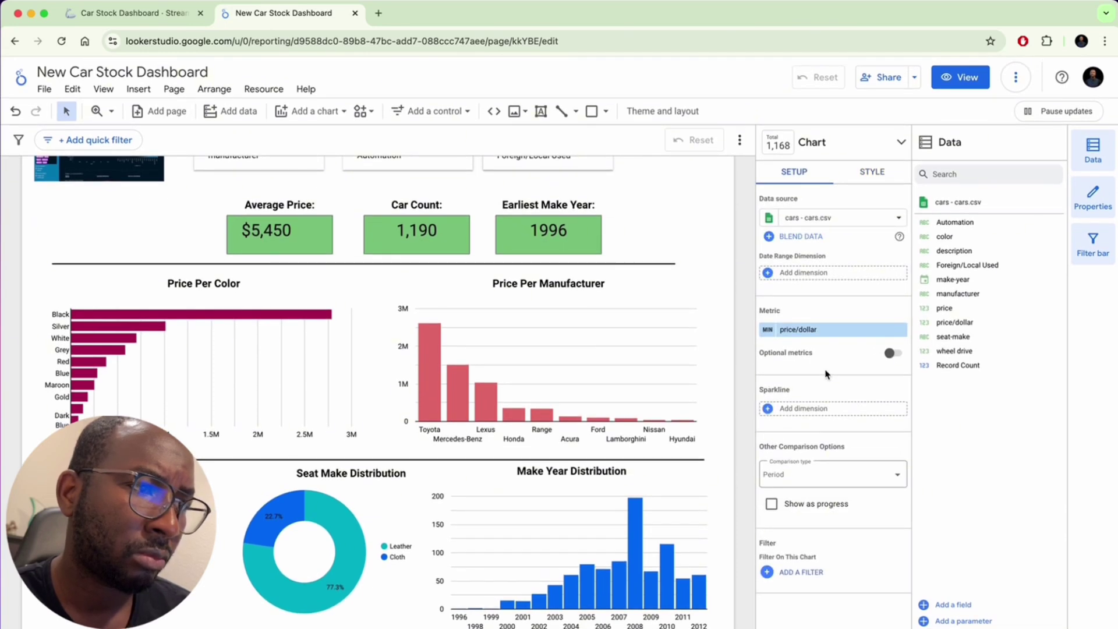
{"action": "left_click", "coordinate": [868, 169]}
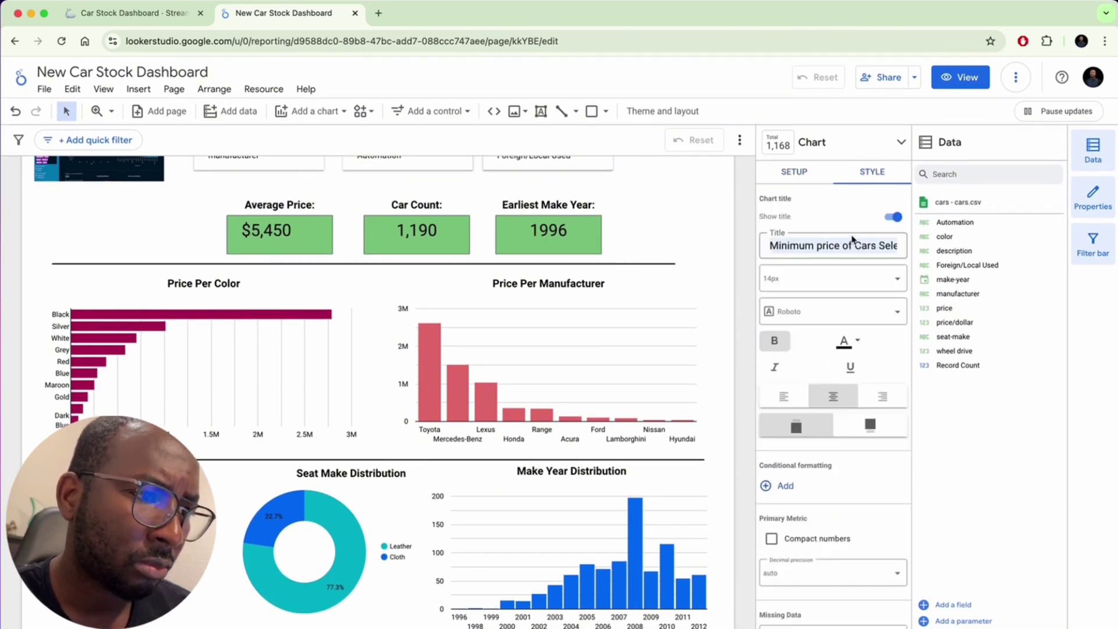
{"action": "scroll", "coordinate": [845, 407], "scroll_direction": "down", "scroll_amount": 5}
{"action": "scroll", "coordinate": [842, 442], "scroll_direction": "down", "scroll_amount": 2}
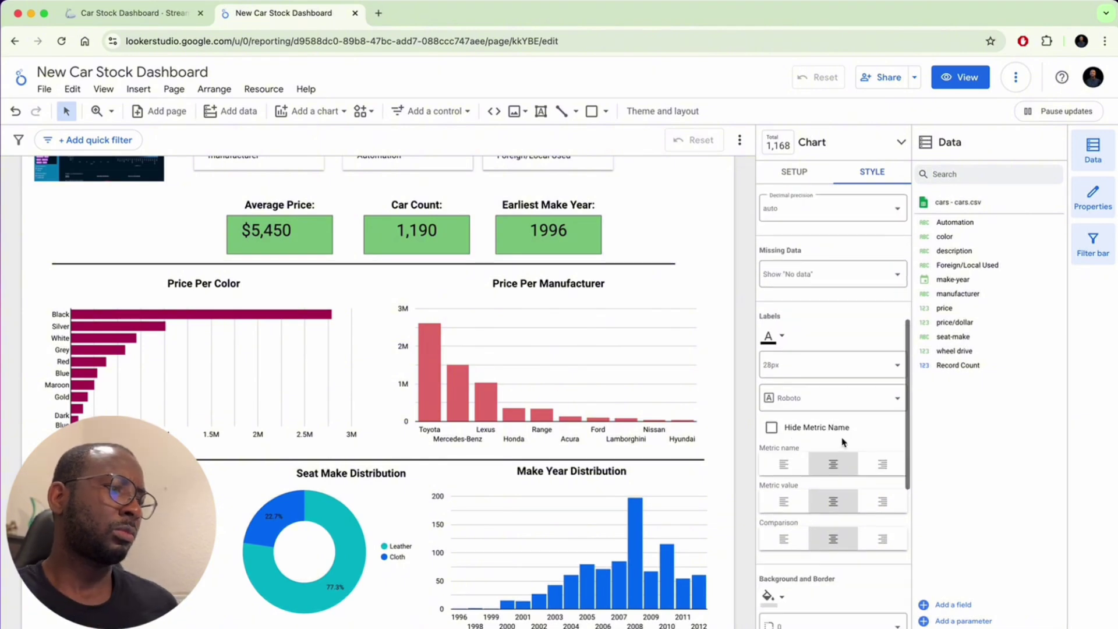
{"action": "left_click", "coordinate": [772, 428]}
Set the scorecard's price/dollar metric to Currency (USD - US Dollar ($)) with the Number(0) display format
{"action": "left_click", "coordinate": [795, 171]}
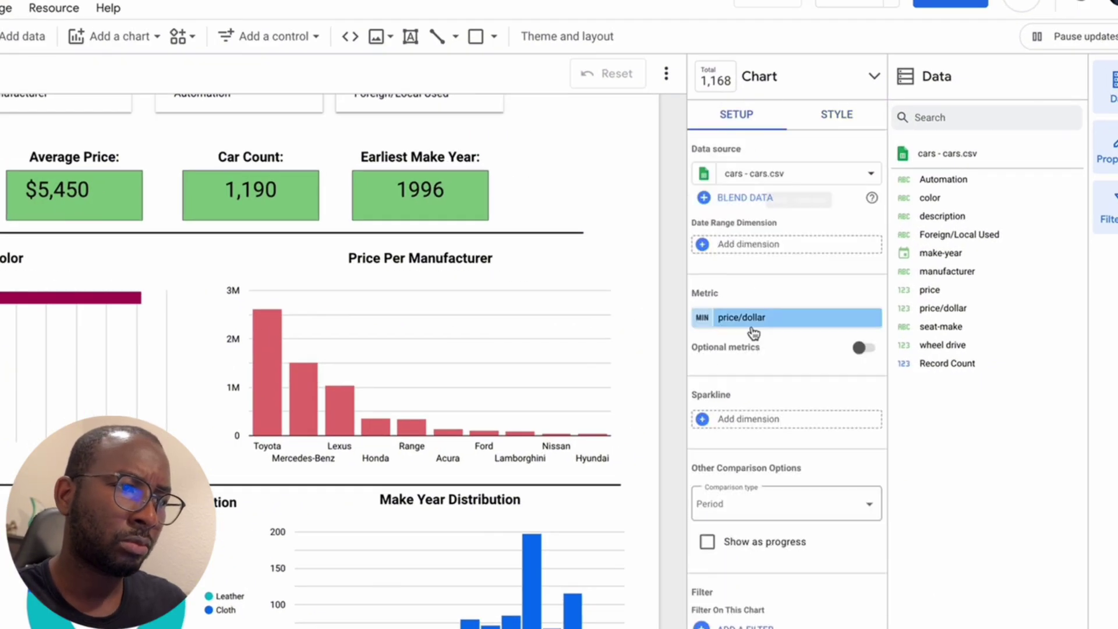
{"action": "left_click", "coordinate": [752, 326]}
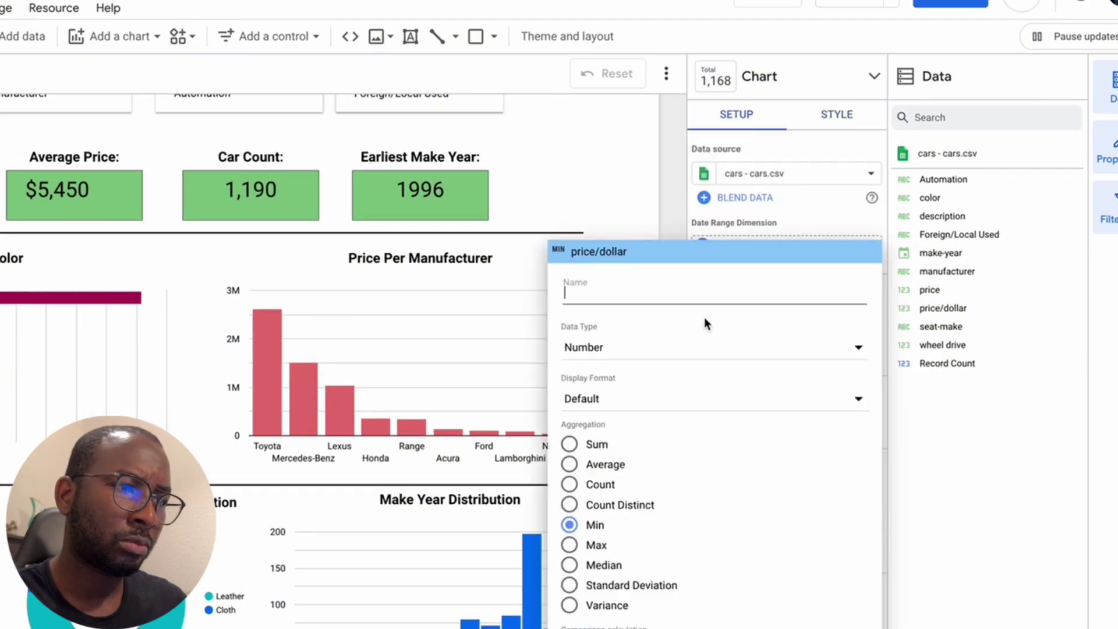
{"action": "left_click", "coordinate": [775, 343]}
{"action": "mouse_move", "coordinate": [636, 330]}
{"action": "scroll", "coordinate": [921, 576], "scroll_direction": "down", "scroll_amount": 3}
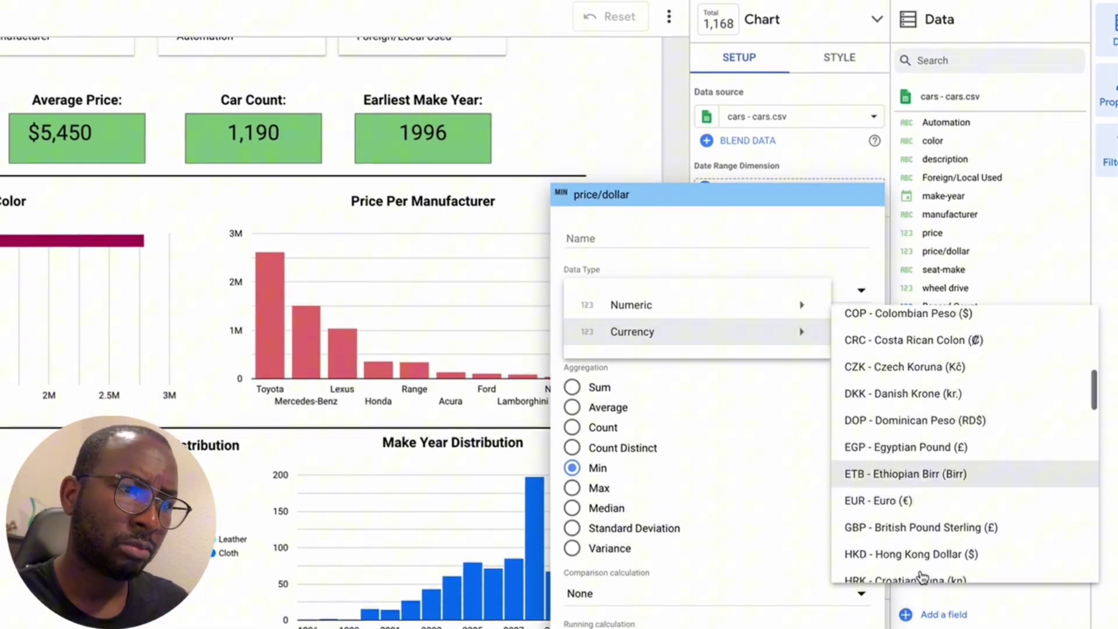
{"action": "scroll", "coordinate": [921, 576], "scroll_direction": "down", "scroll_amount": 15}
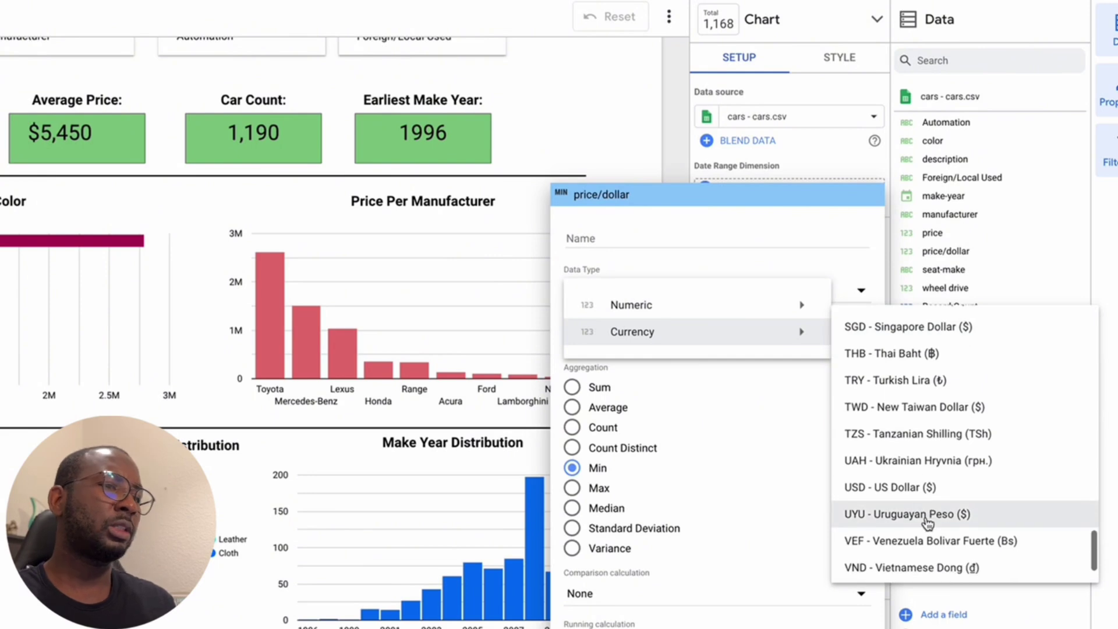
{"action": "left_click", "coordinate": [917, 475]}
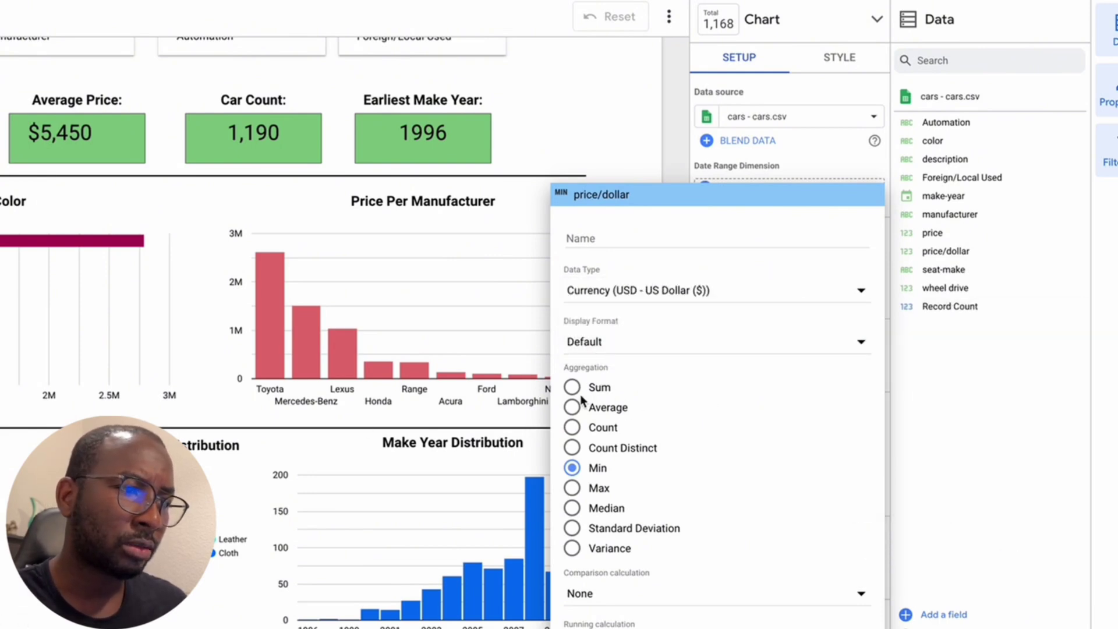
{"action": "left_click", "coordinate": [690, 352]}
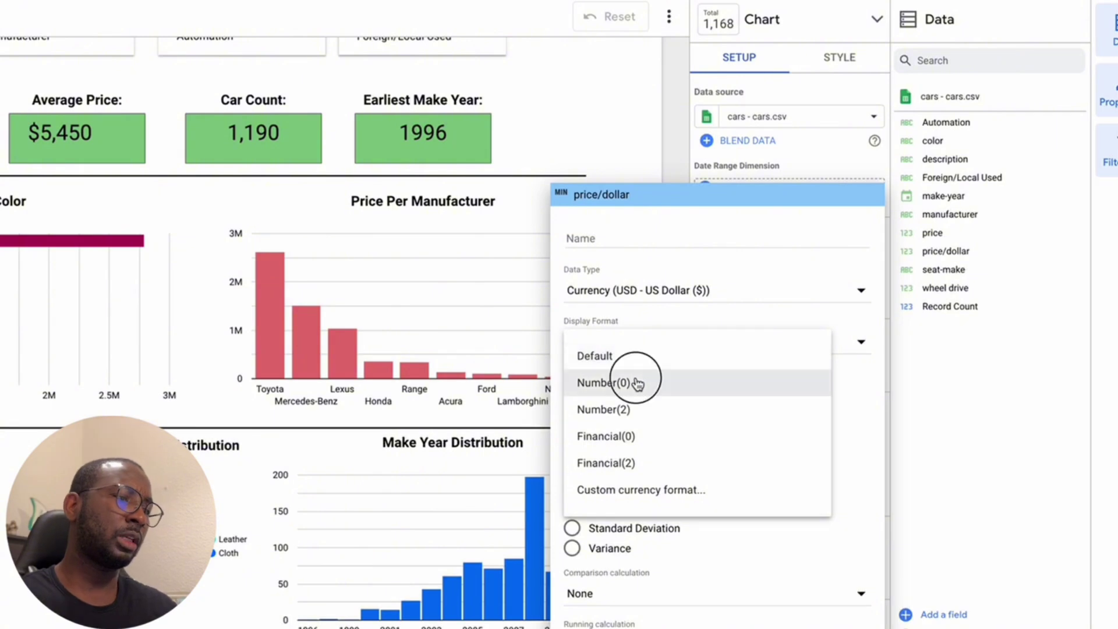
{"action": "left_click", "coordinate": [637, 380]}
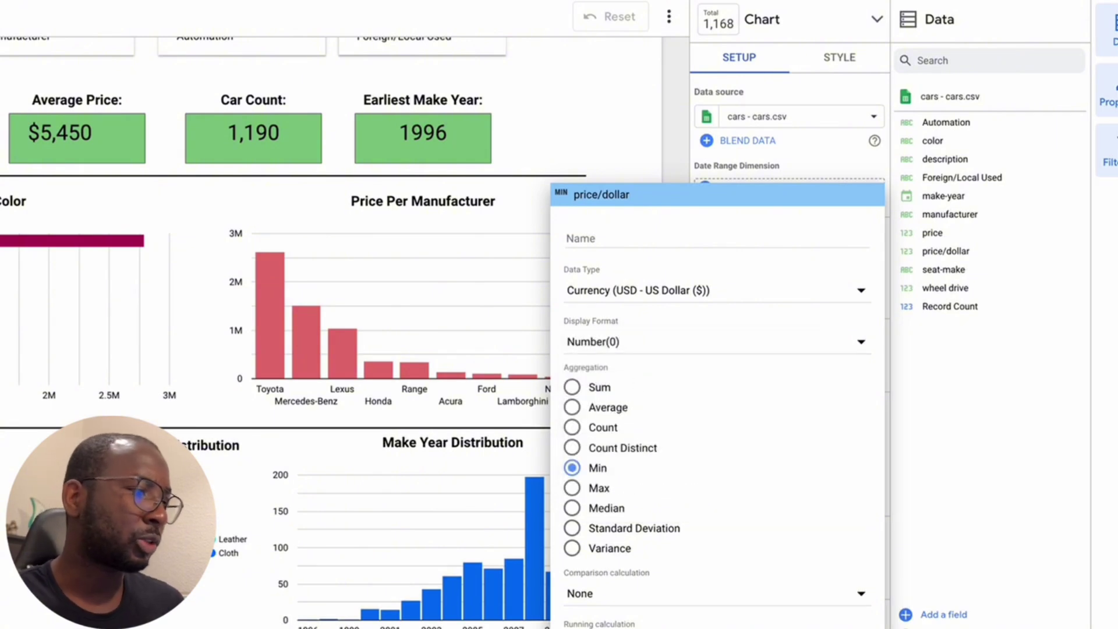
{"action": "key", "text": "Escape"}
{"action": "key", "text": "Escape"}
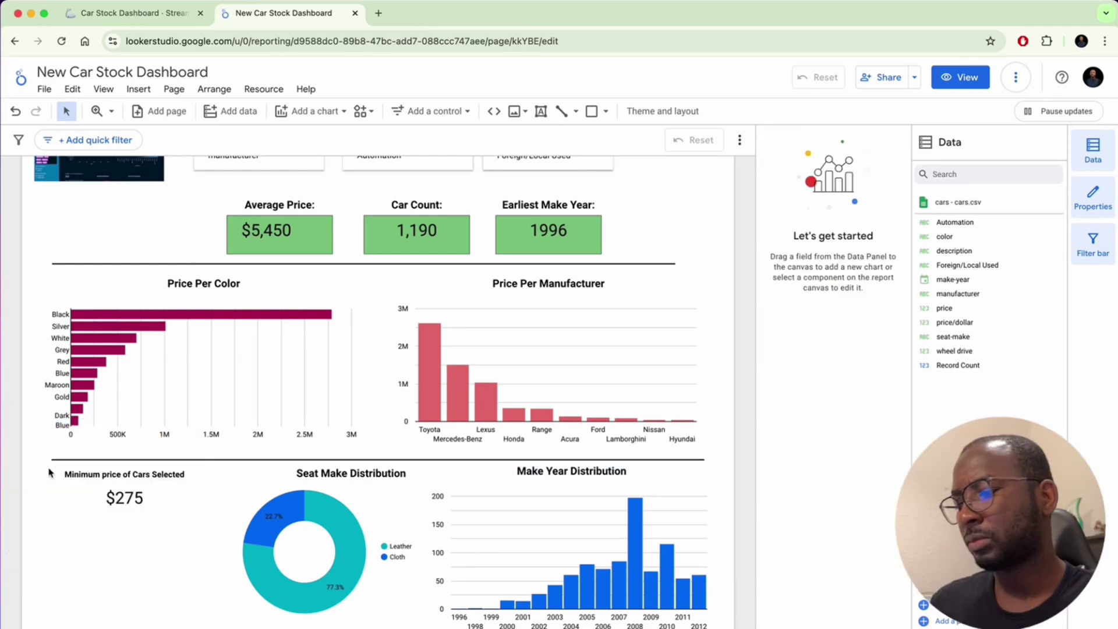
Duplicate the minimum price scorecard and place the copy directly beneath the original
{"action": "left_click", "coordinate": [191, 512]}
{"action": "key", "text": "super+d"}
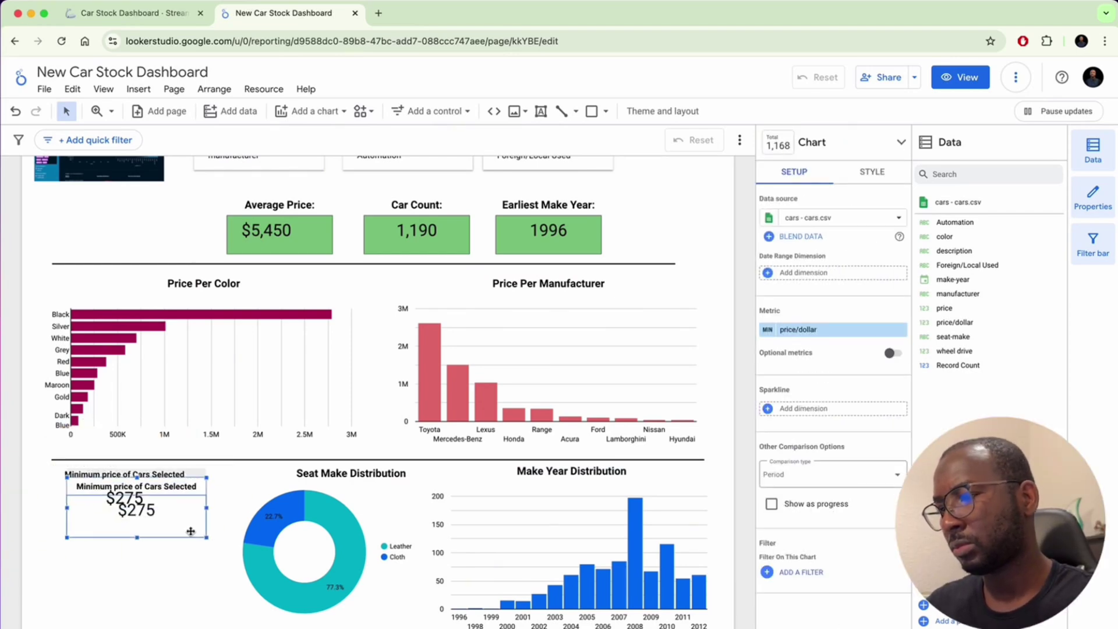
{"action": "left_click_drag", "start_coordinate": [160, 531], "coordinate": [190, 530]}
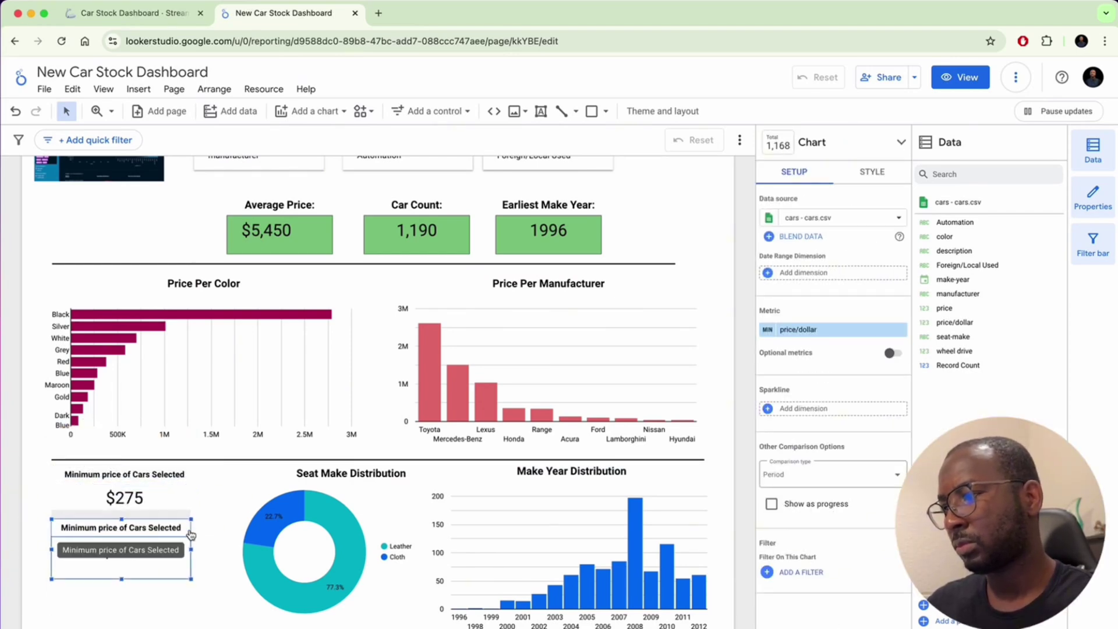
Add a third copy of the price scorecard and place it below the second one
{"action": "left_click", "coordinate": [154, 598]}
{"action": "left_click_drag", "start_coordinate": [118, 526], "coordinate": [195, 587]}
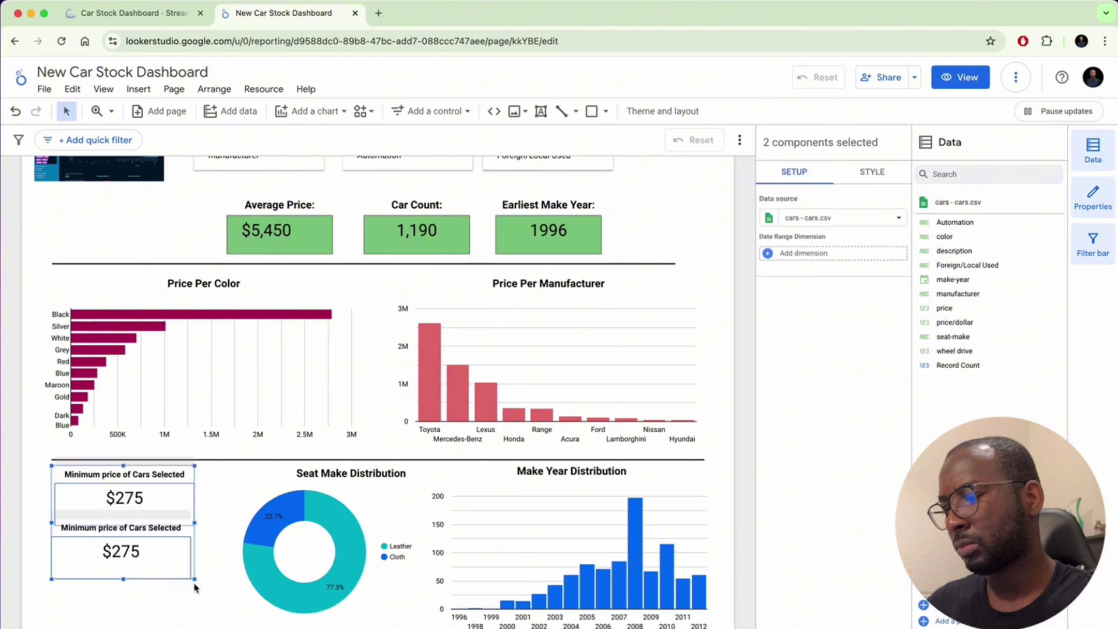
{"action": "left_click", "coordinate": [177, 586]}
{"action": "key", "text": "super+v"}
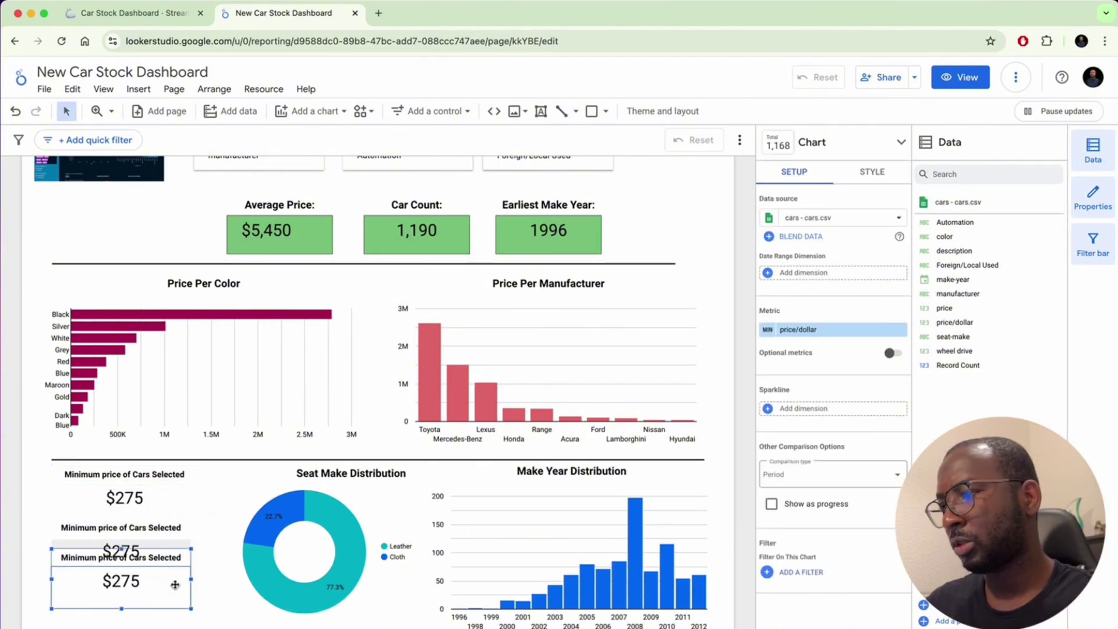
{"action": "left_click_drag", "start_coordinate": [174, 585], "coordinate": [176, 588]}
{"action": "scroll", "coordinate": [169, 547], "scroll_direction": "down", "scroll_amount": 1}
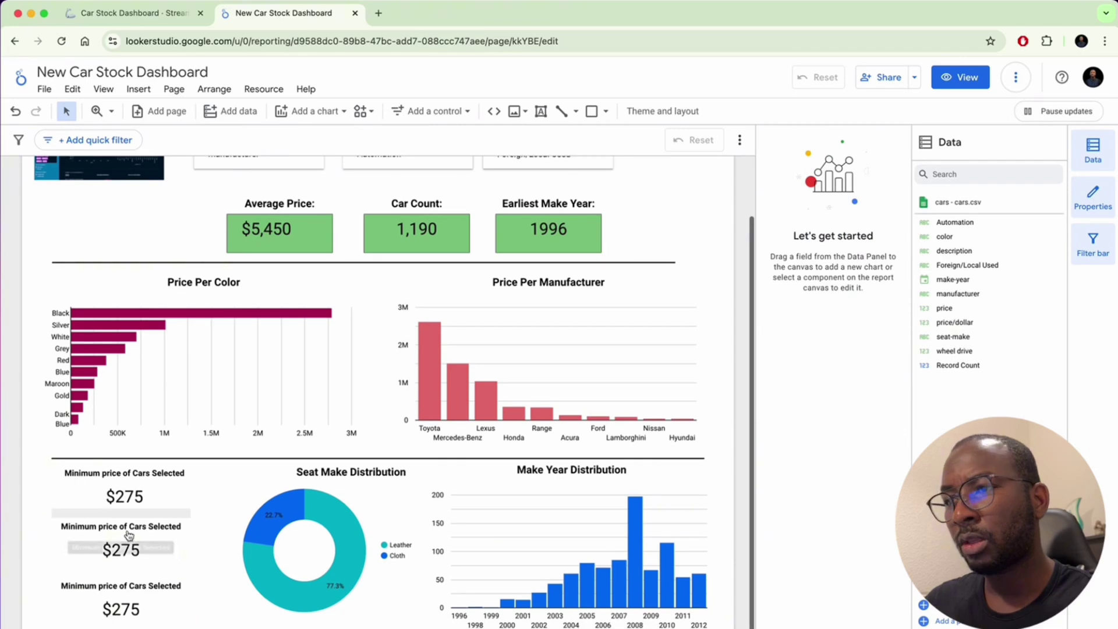
Retitle the middle price scorecard "Maximum price of Cars Selected"
{"action": "left_click", "coordinate": [110, 528]}
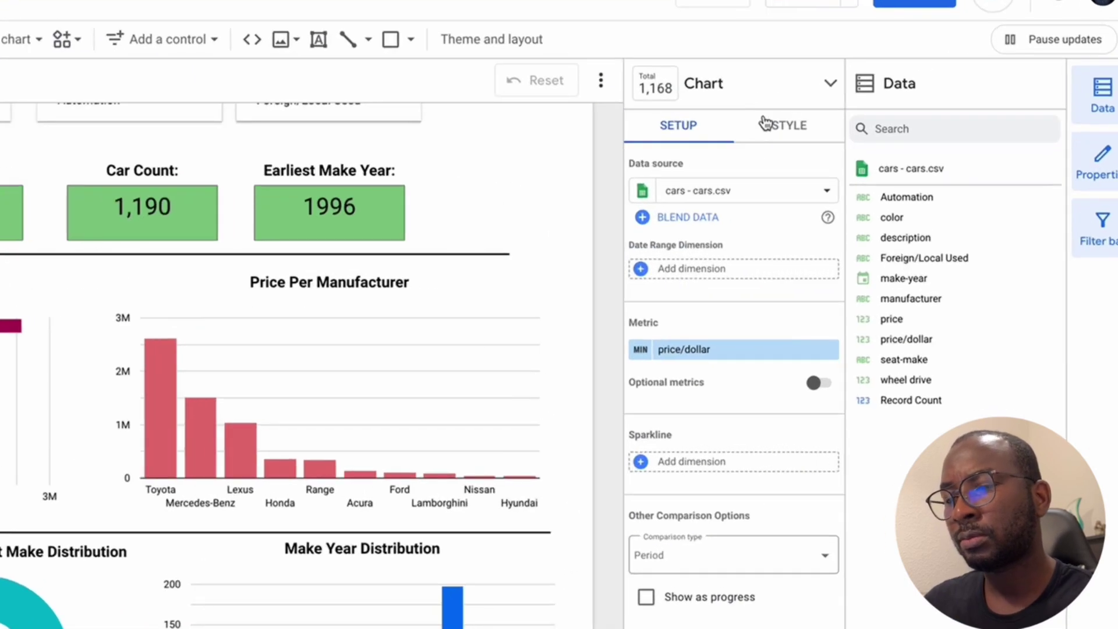
{"action": "left_click", "coordinate": [868, 171]}
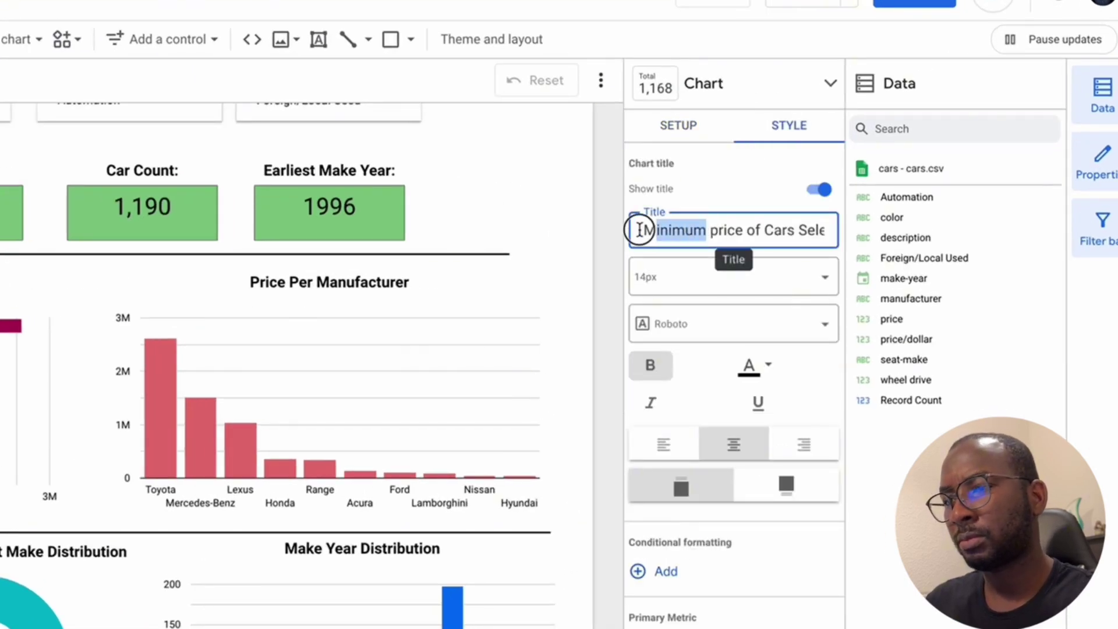
{"action": "left_click_drag", "start_coordinate": [640, 230], "coordinate": [600, 231]}
{"action": "key", "text": "BackSpace"}
{"action": "type", "text": "Max"}
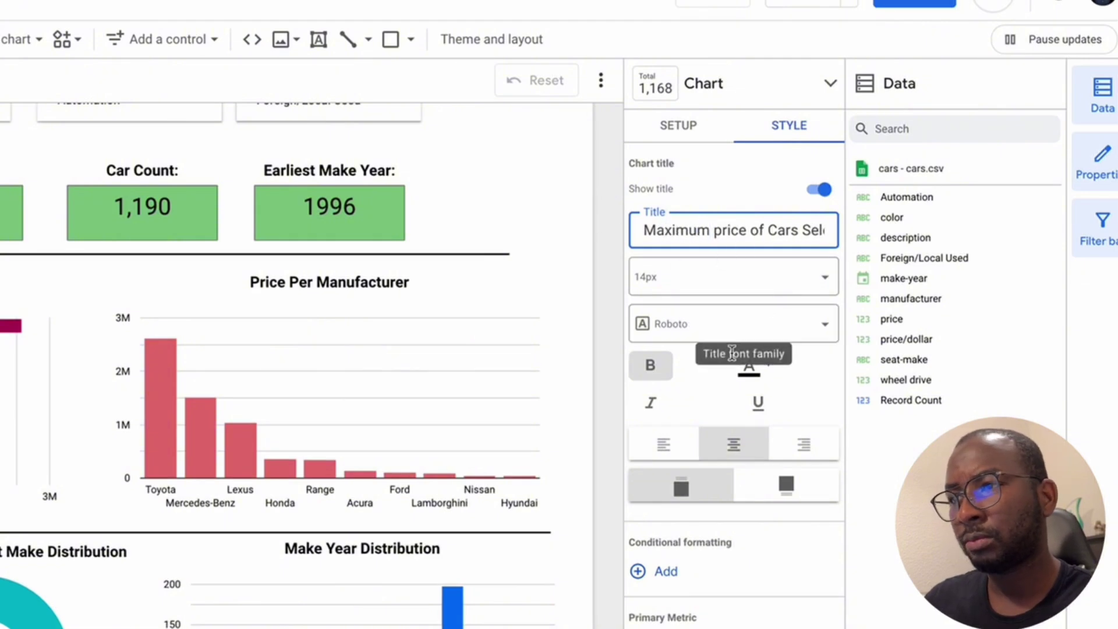
Set the aggregation of the middle scorecard's price/dollar metric to Max
{"action": "left_click", "coordinate": [693, 146]}
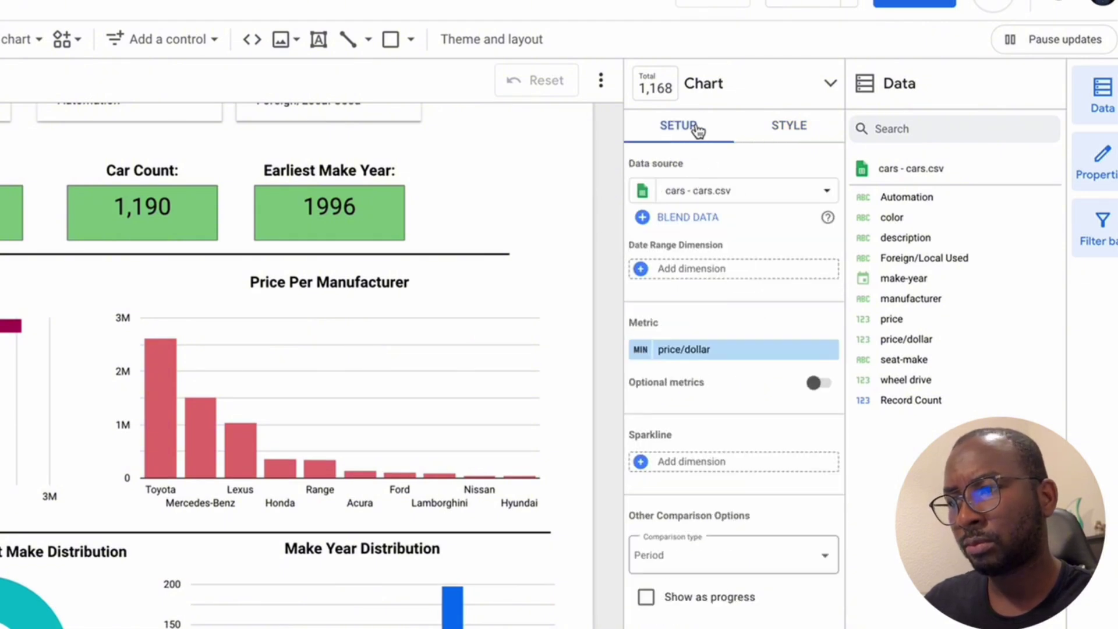
{"action": "left_click", "coordinate": [640, 349]}
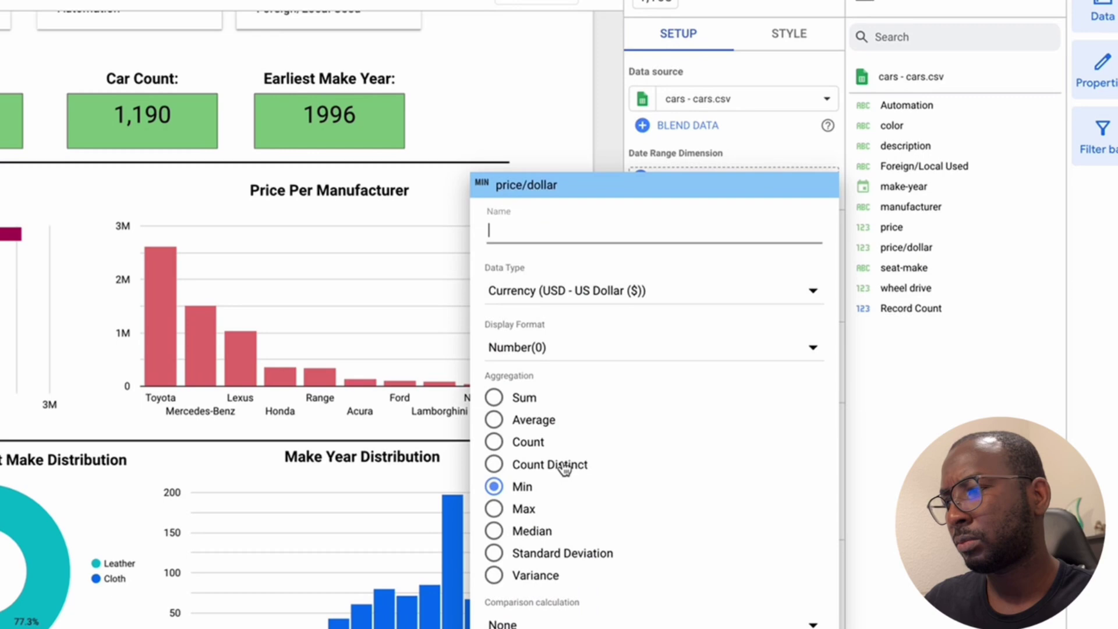
{"action": "left_click", "coordinate": [494, 486]}
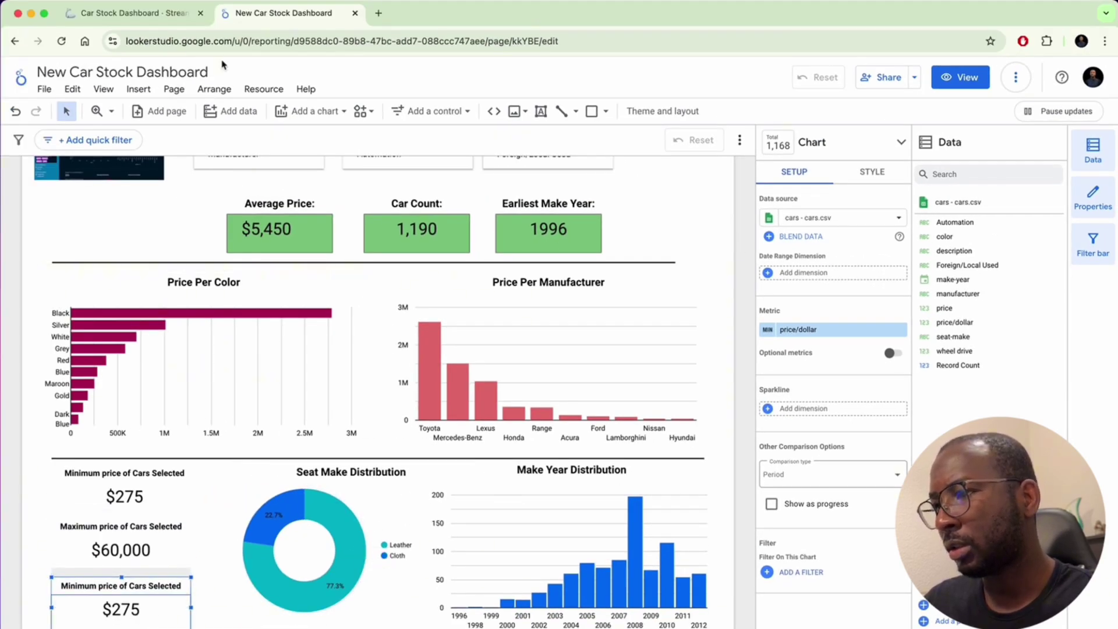
Check the third price figure on the Streamlit dashboard and set the lowest Looker Studio scorecard's price/dollar aggregation to Median
{"action": "left_click", "coordinate": [150, 16]}
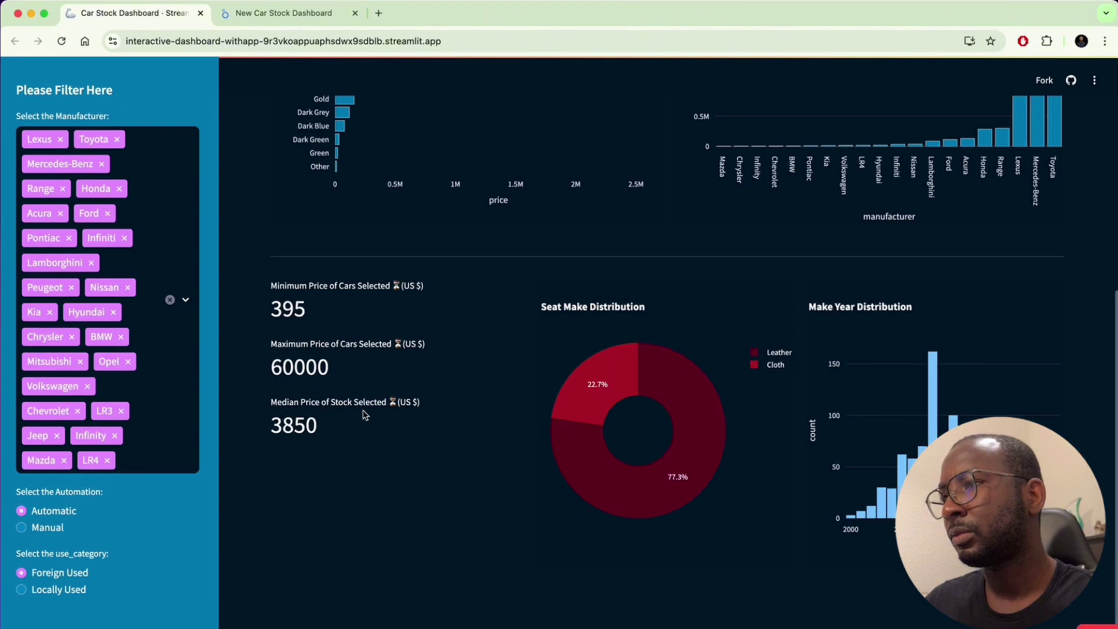
{"action": "left_click", "coordinate": [284, 13]}
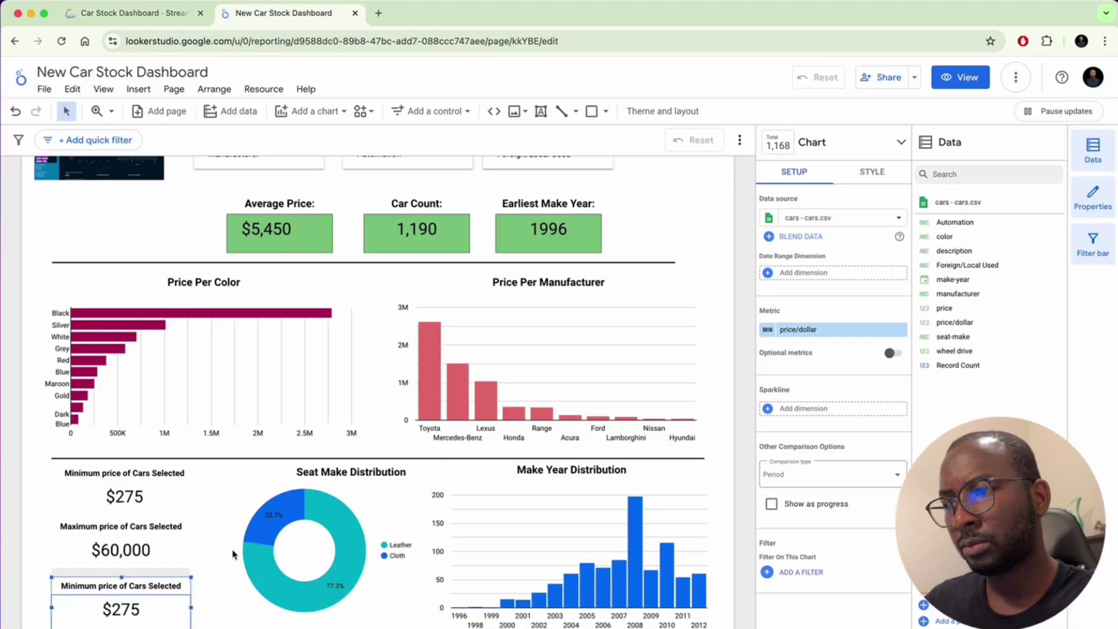
{"action": "left_click", "coordinate": [777, 327]}
{"action": "left_click", "coordinate": [665, 521]}
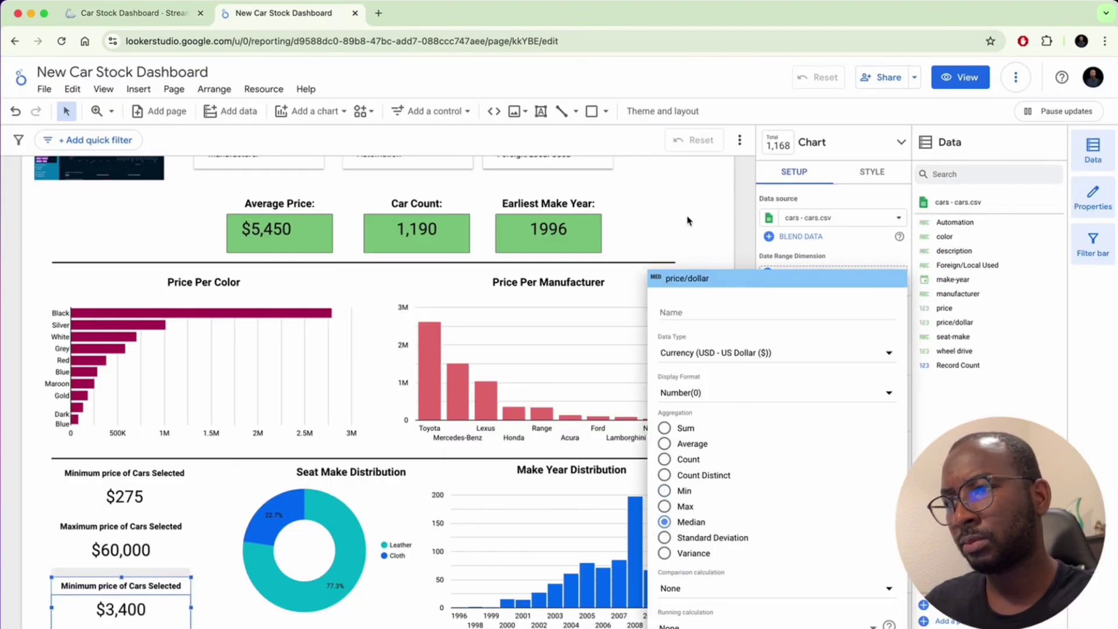
Retitle the lowest price scorecard "Median price of Cars Selected"
{"action": "left_click", "coordinate": [871, 172]}
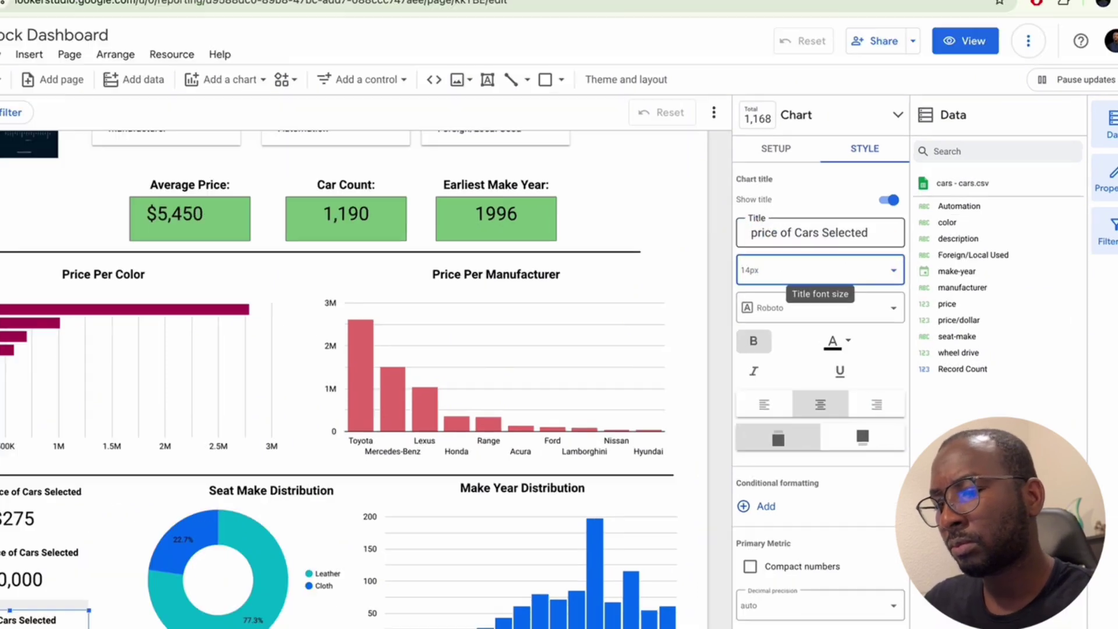
{"action": "left_click", "coordinate": [772, 245]}
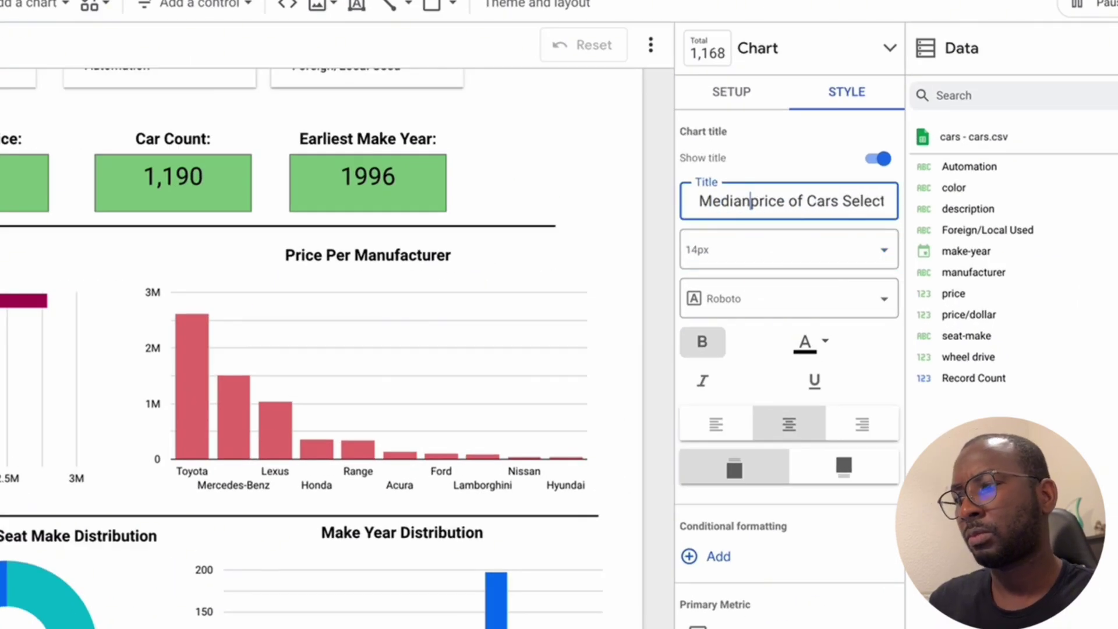
{"action": "key", "text": "Escape"}
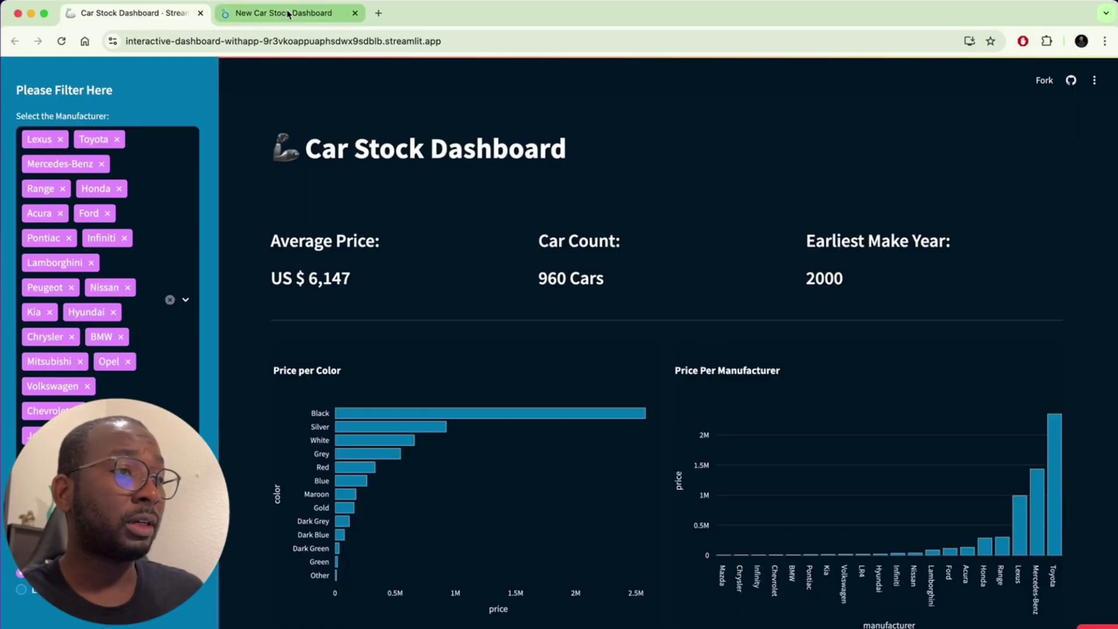
Return to the Looker Studio report, browse the available report themes and apply the dark Lagoon theme
{"action": "left_click", "coordinate": [288, 13]}
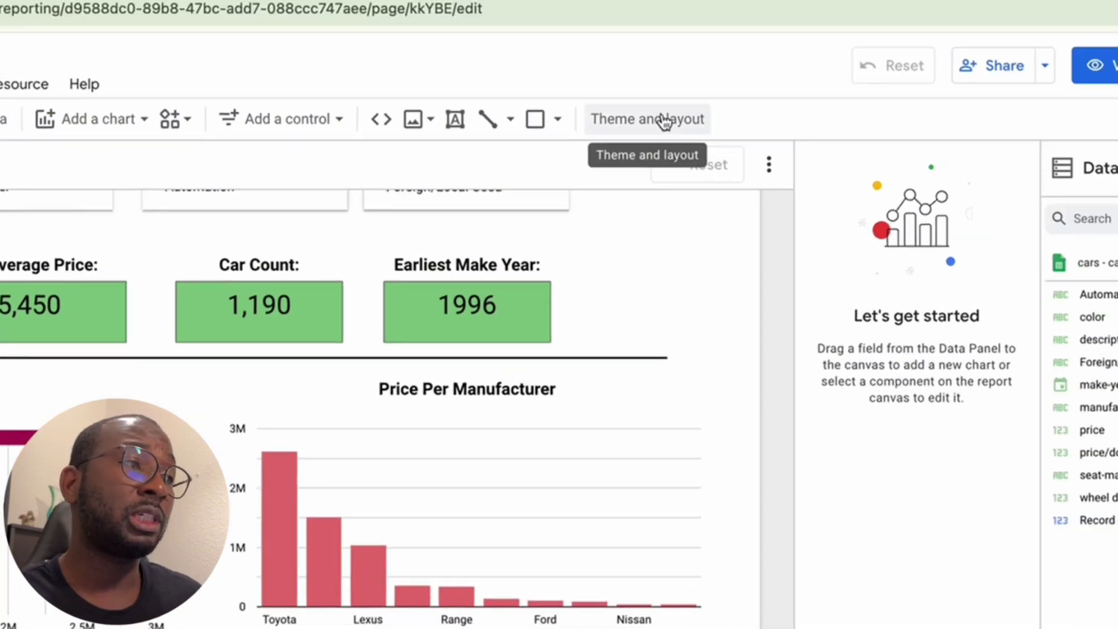
{"action": "left_click", "coordinate": [663, 110]}
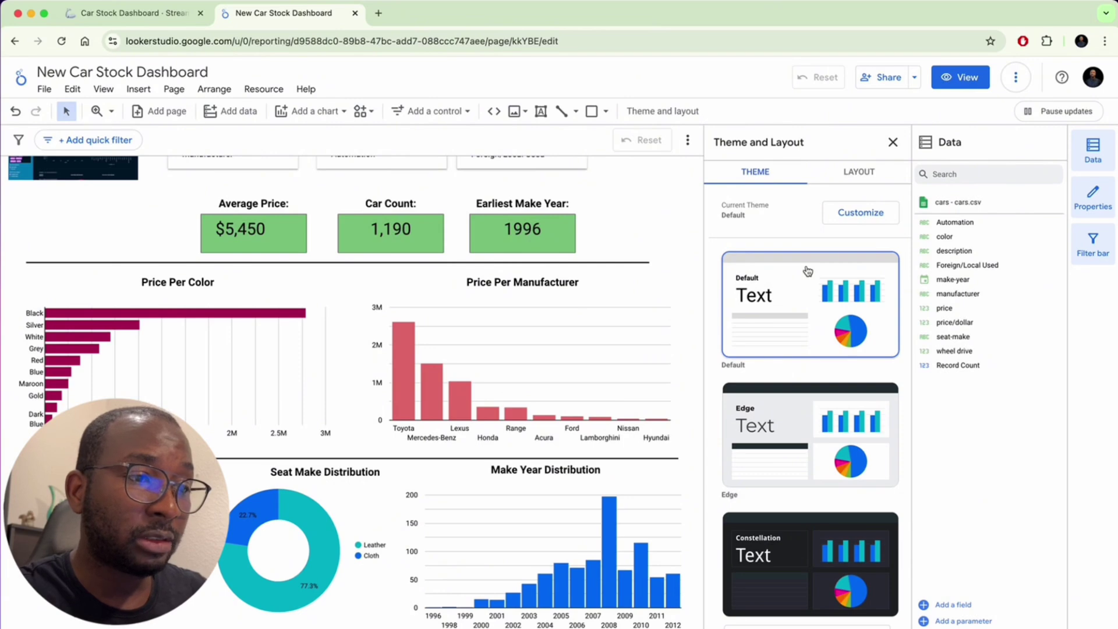
{"action": "scroll", "coordinate": [817, 351], "scroll_direction": "down", "scroll_amount": 15}
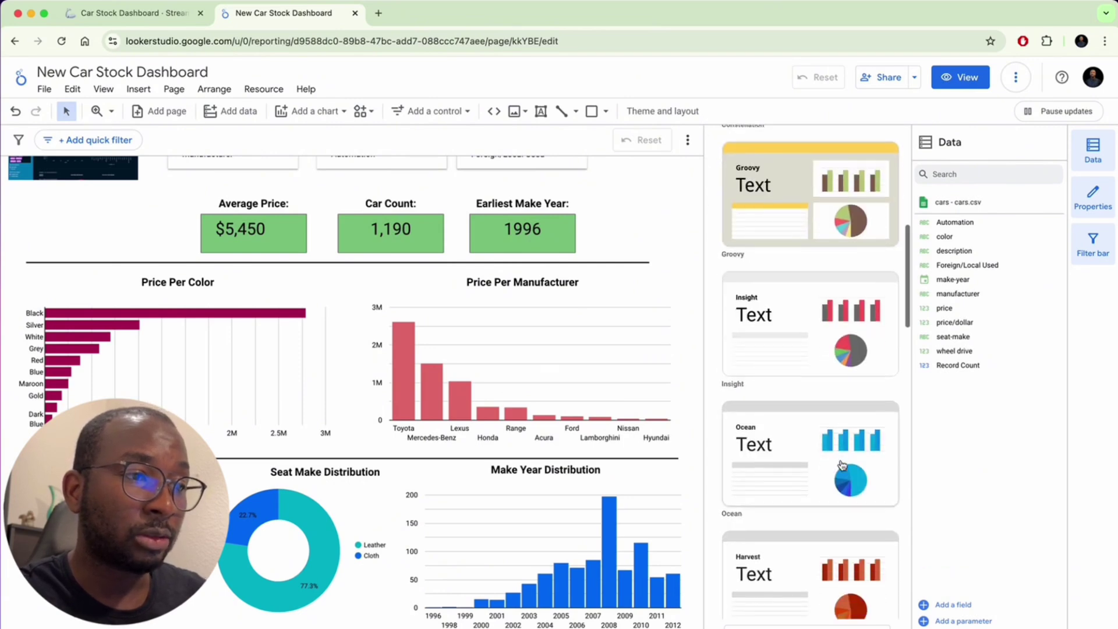
{"action": "scroll", "coordinate": [842, 464], "scroll_direction": "down", "scroll_amount": 8}
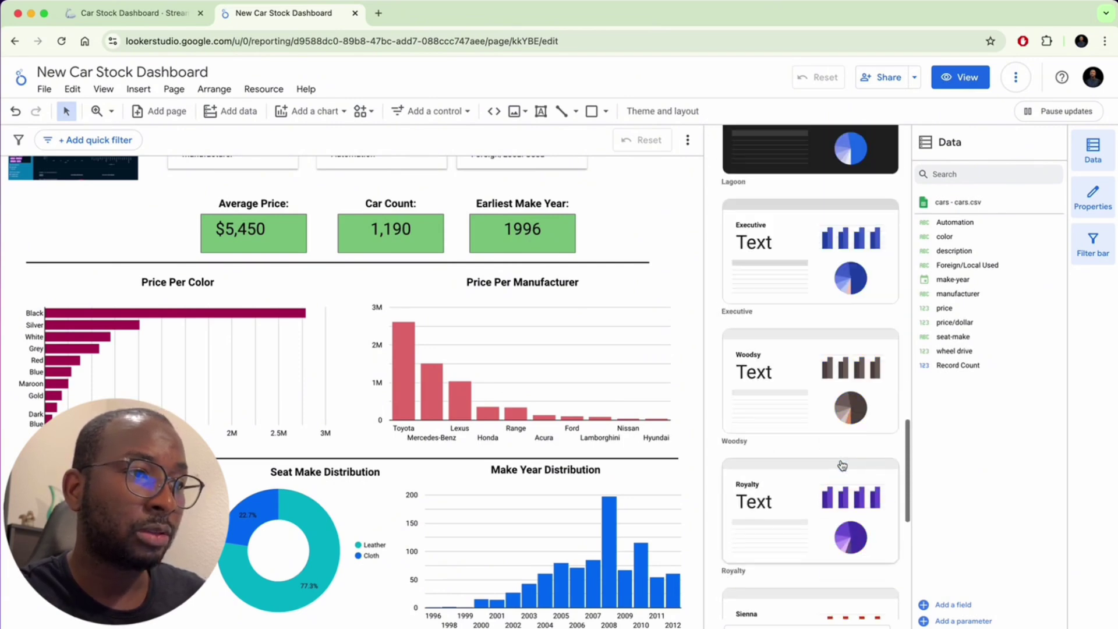
{"action": "scroll", "coordinate": [817, 300], "scroll_direction": "up", "scroll_amount": 10}
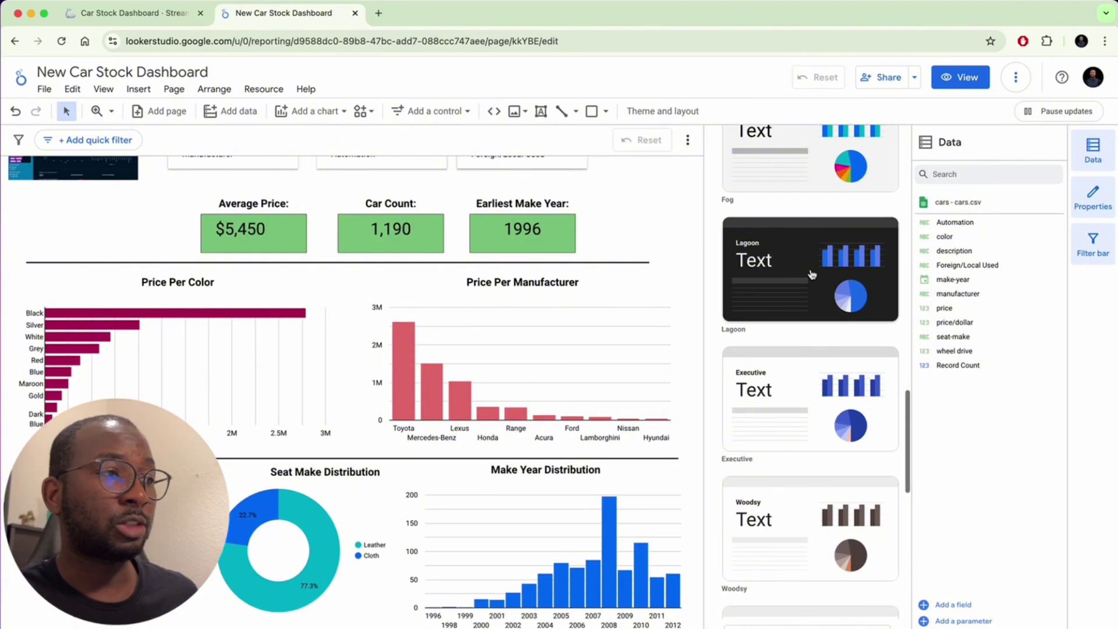
{"action": "left_click", "coordinate": [812, 274]}
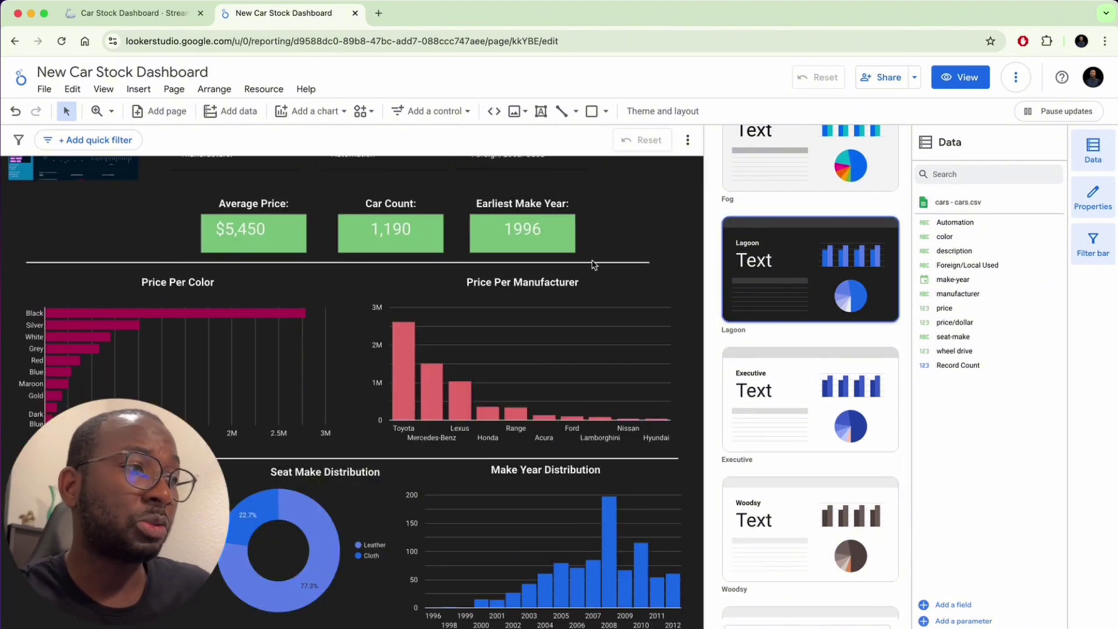
{"action": "scroll", "coordinate": [439, 310], "scroll_direction": "up", "scroll_amount": 2}
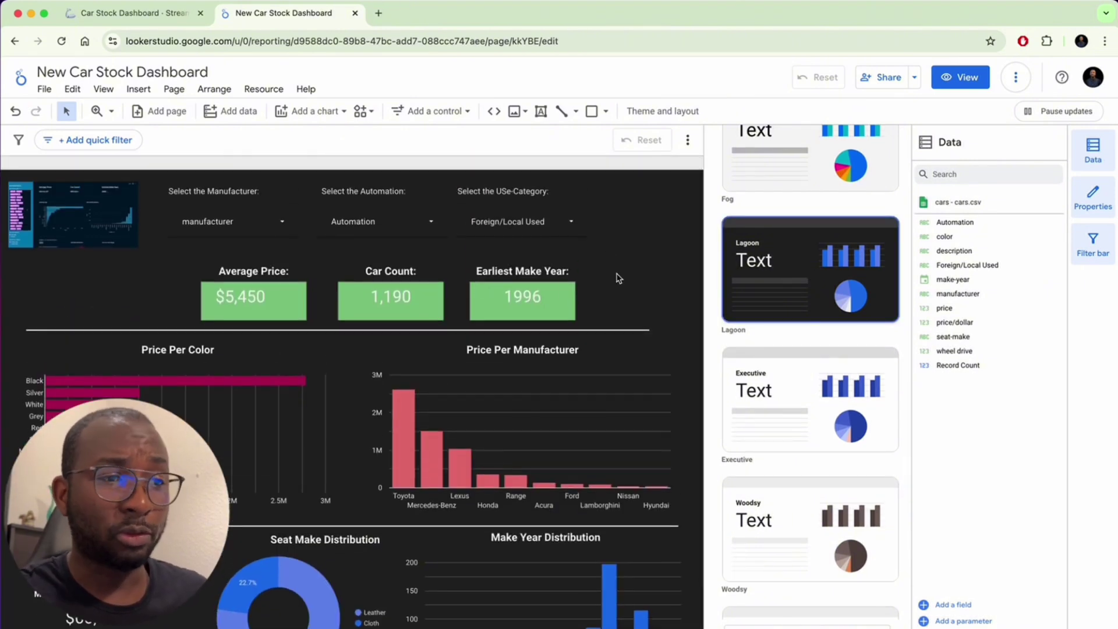
{"action": "scroll", "coordinate": [744, 421], "scroll_direction": "down", "scroll_amount": 10}
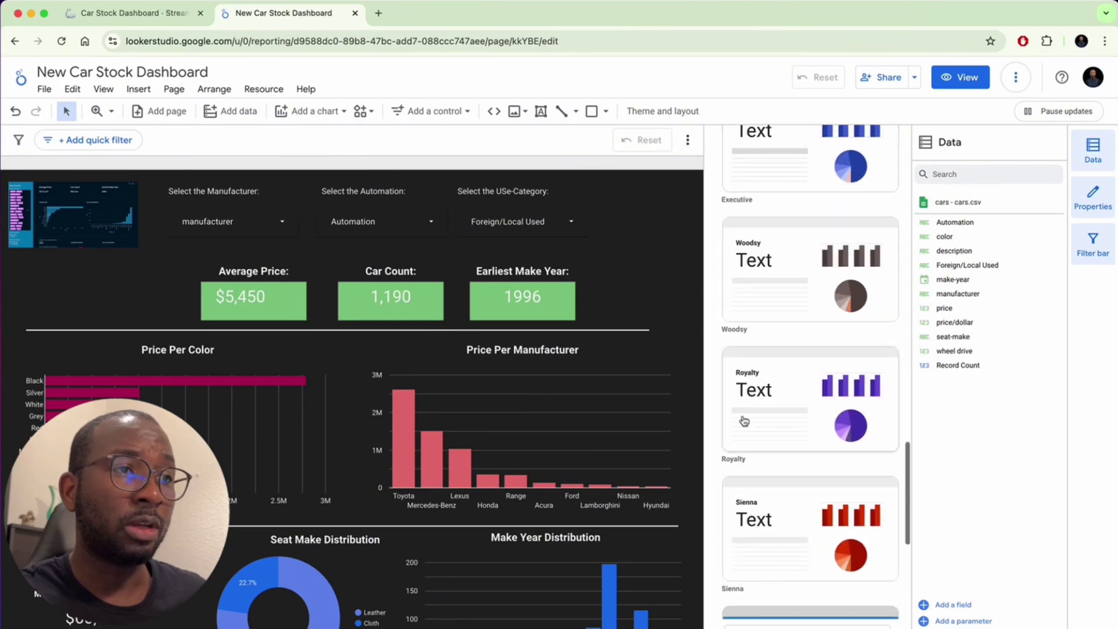